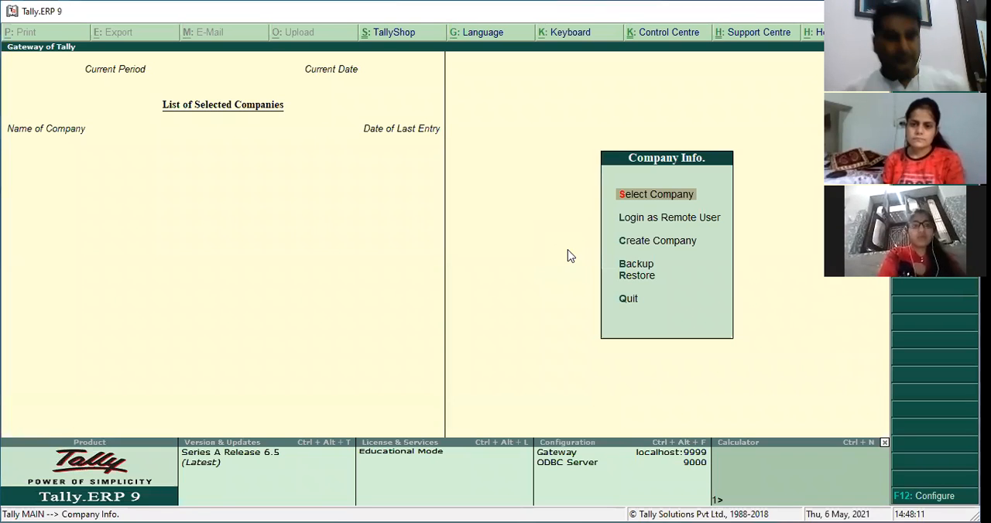
# Load the company M/S. VIJAY INDIA PVT LTD. from the list of companies.
pyautogui.press('Return')
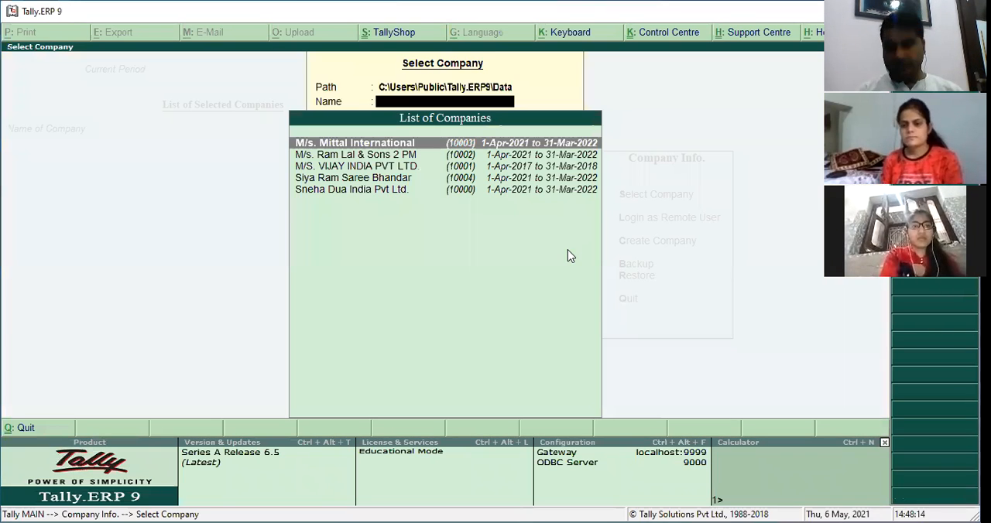
pyautogui.press('Down')
pyautogui.press('Down')
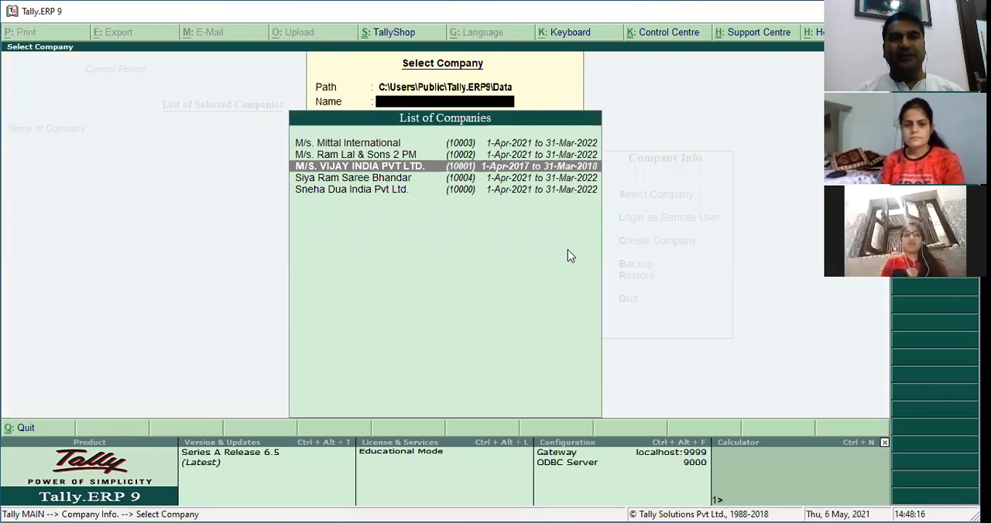
pyautogui.press('Return')
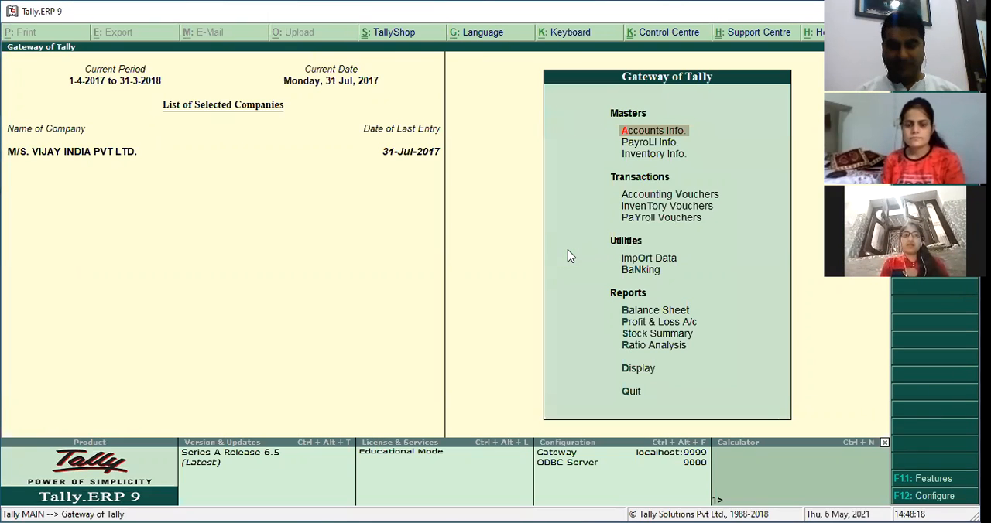
# Look through the company's Day Book entries and return to the Gateway of Tally.
pyautogui.press('d')
pyautogui.press('y')
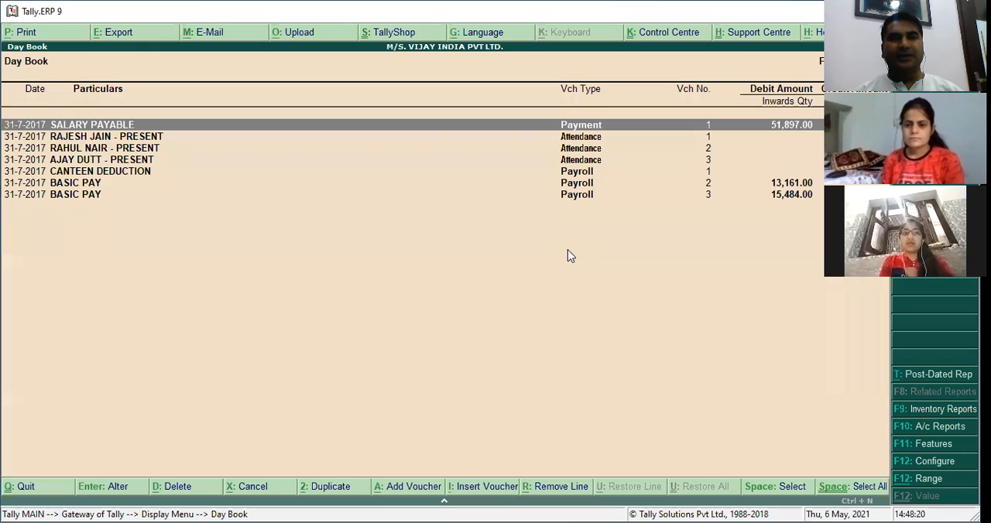
pyautogui.press('Escape')
pyautogui.press('Escape')
# Open the Pay Heads options within Payroll Info.
pyautogui.press('Up')
pyautogui.press('Up')
pyautogui.press('Up')
pyautogui.press('Up')
pyautogui.press('Up')
pyautogui.press('Up')
pyautogui.press('Up')
pyautogui.press('Up')
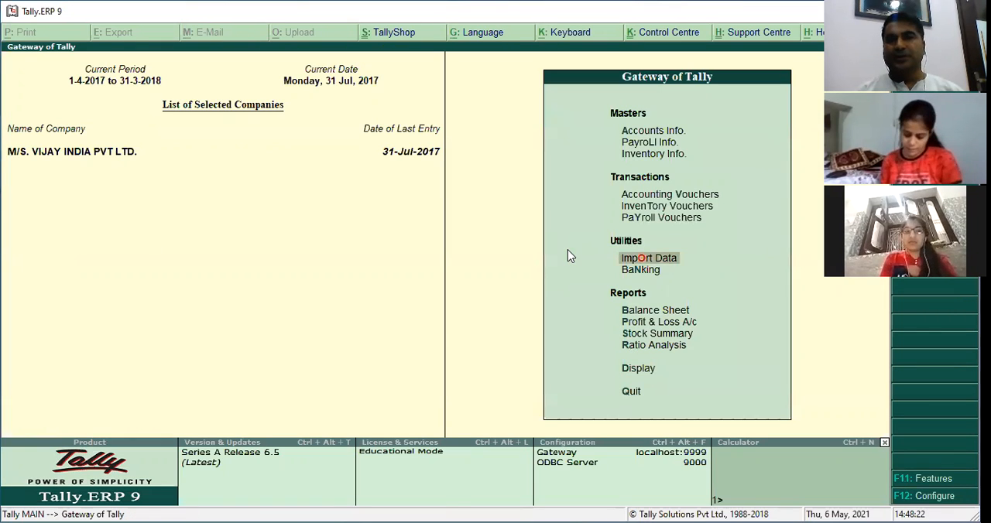
pyautogui.press('Up')
pyautogui.press('Up')
pyautogui.press('Up')
pyautogui.press('Return')
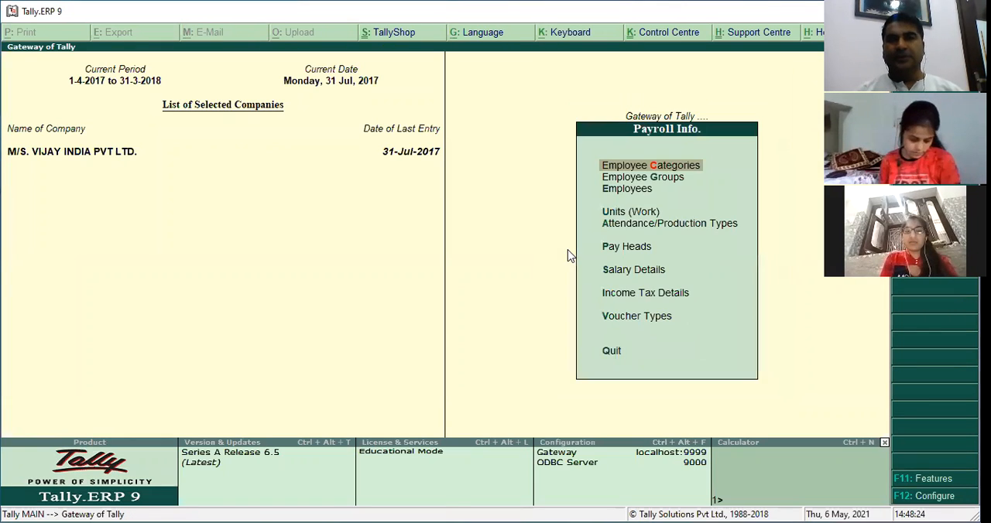
pyautogui.press('Down')
pyautogui.press('Down')
pyautogui.press('Down')
pyautogui.press('Down')
pyautogui.press('Down')
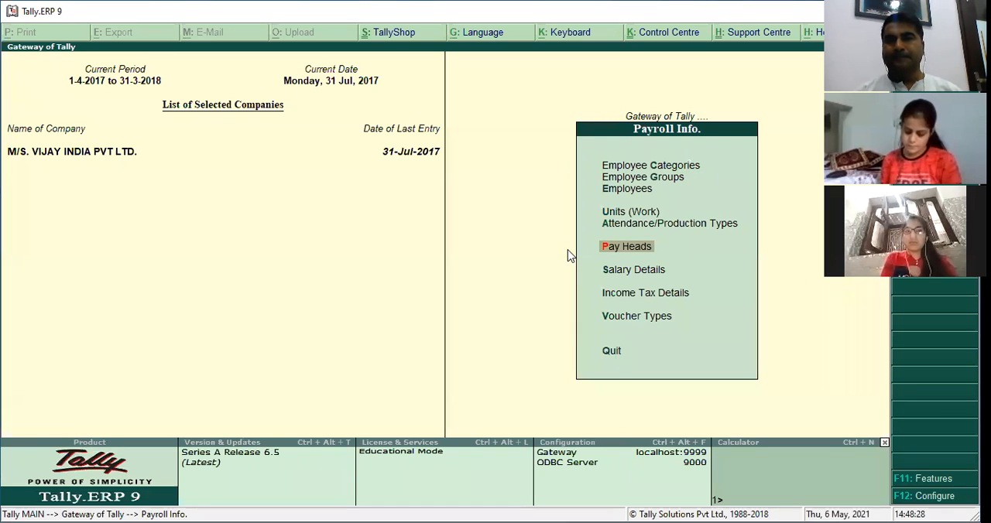
pyautogui.press('Return')
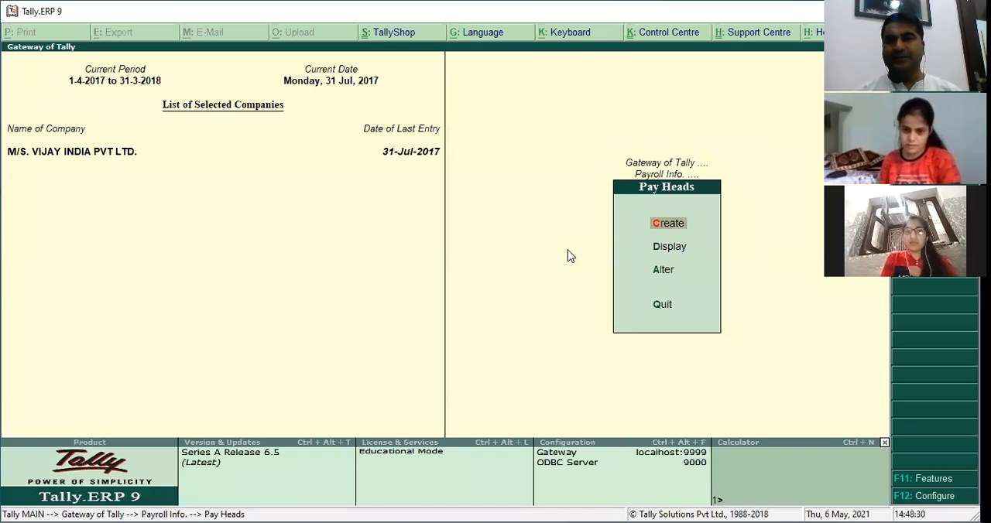
# Open the existing PROFESSIONAL TAX pay head for alteration.
pyautogui.press('Down')
pyautogui.press('Down')
pyautogui.press('Return')
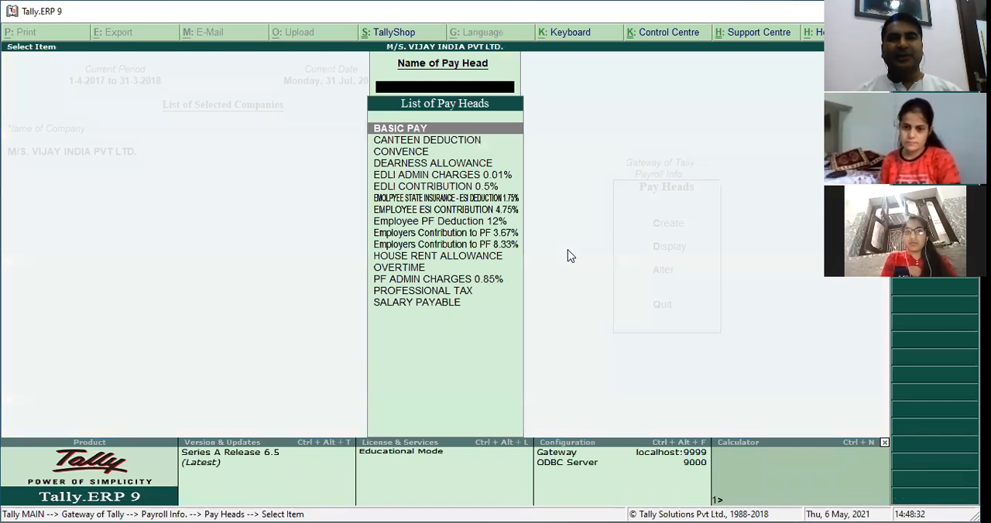
pyautogui.write('E')
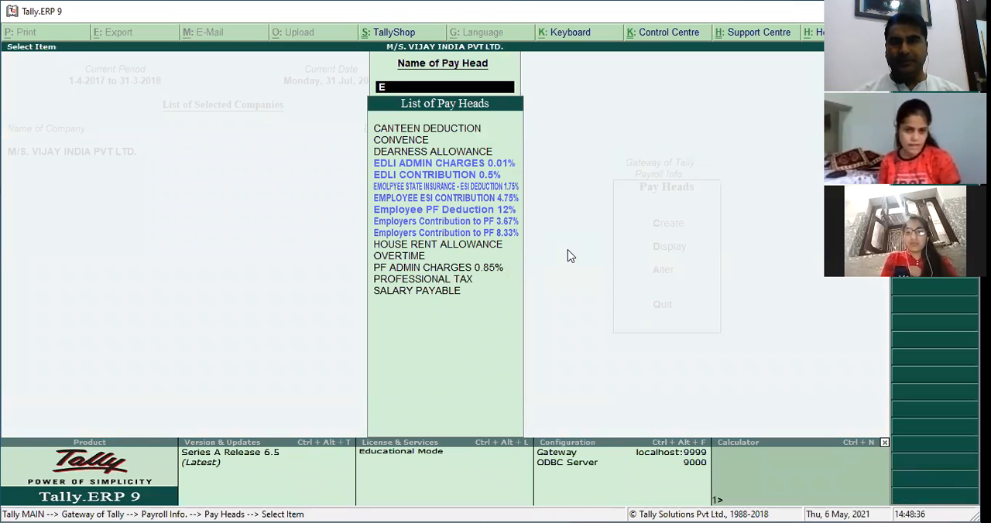
pyautogui.press('BackSpace')
pyautogui.write('P')
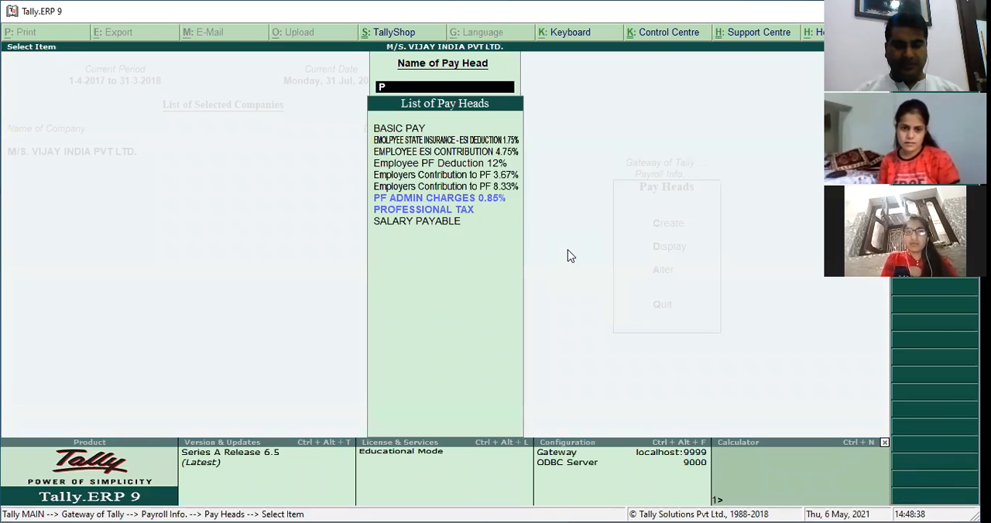
pyautogui.write('r')
pyautogui.press('Return')
# Examine the Professional Tax pay head's type, statutory pay type, group, payslip name and calculation settings up to the computation method.
pyautogui.press('Return')
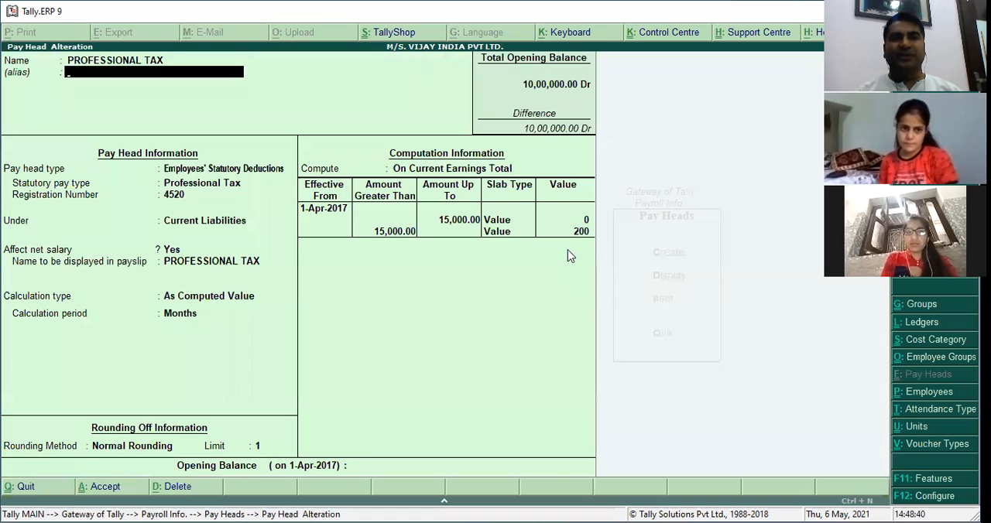
pyautogui.press('Return')
pyautogui.press('Return')
pyautogui.press('BackSpace')
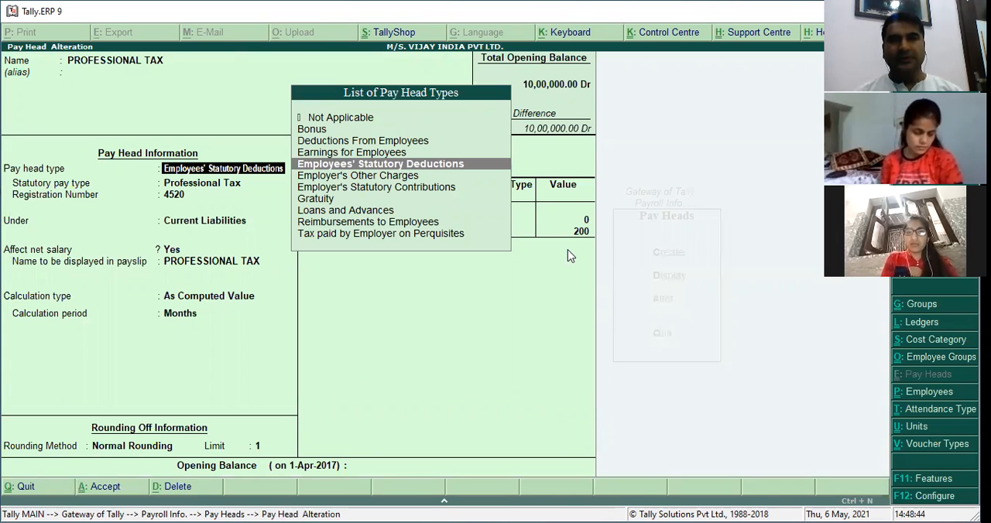
pyautogui.press('Return')
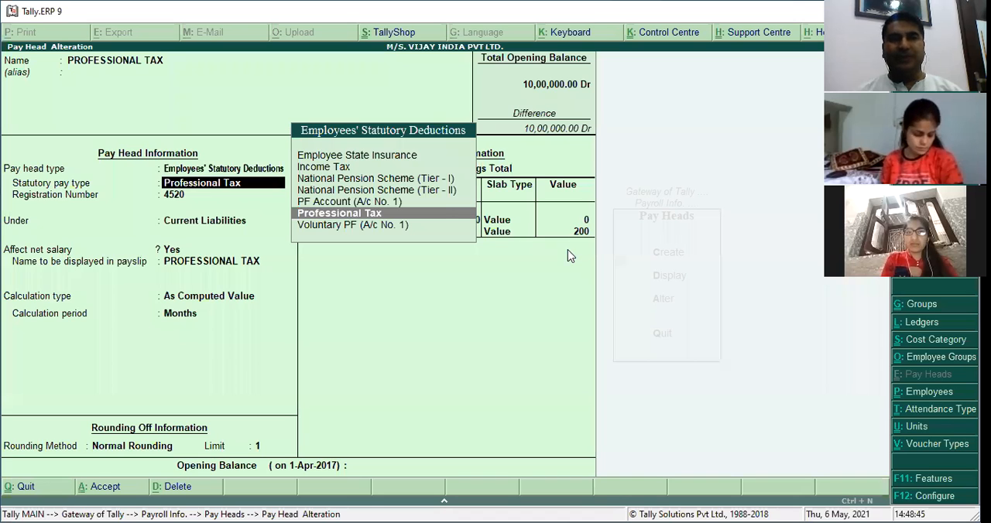
pyautogui.press('Return')
pyautogui.press('Return')
pyautogui.press('Return')
pyautogui.press('Return')
pyautogui.press('Return')
pyautogui.press('Return')
pyautogui.press('Return')
# Examine the Professional Tax slab amounts and values, accept the pay head as it is and return to the Pay Heads options.
pyautogui.press('Return')
pyautogui.press('Return')
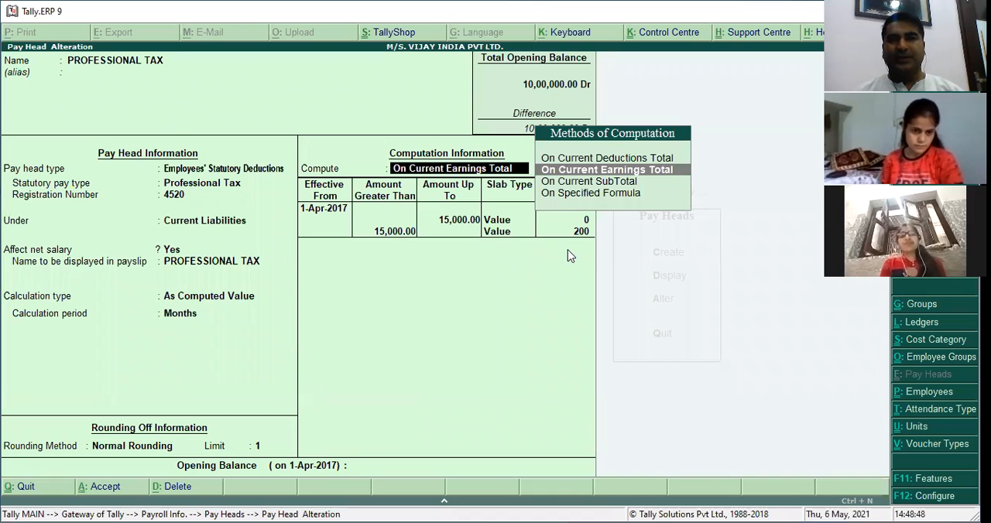
pyautogui.press('Return')
pyautogui.press('Return')
pyautogui.press('Return')
pyautogui.press('Return')
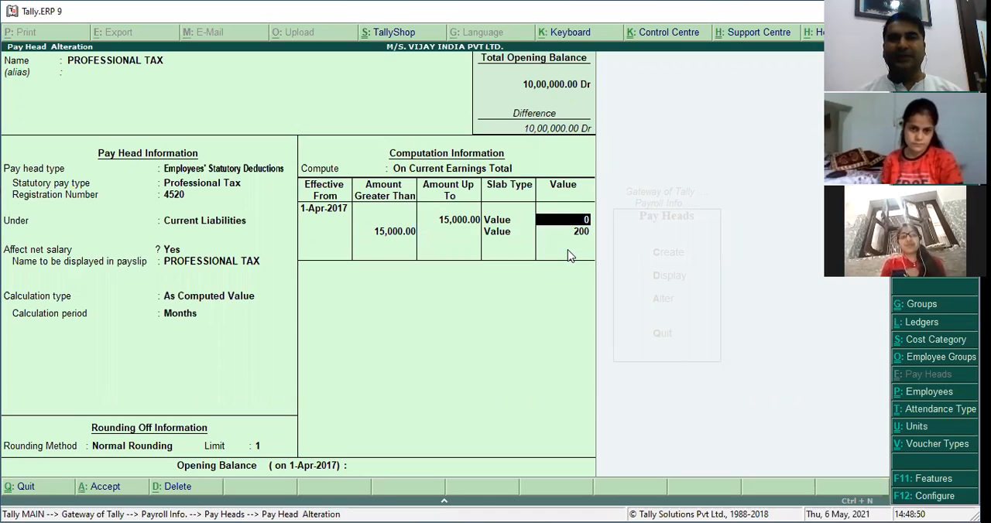
pyautogui.press('Return')
pyautogui.press('Return')
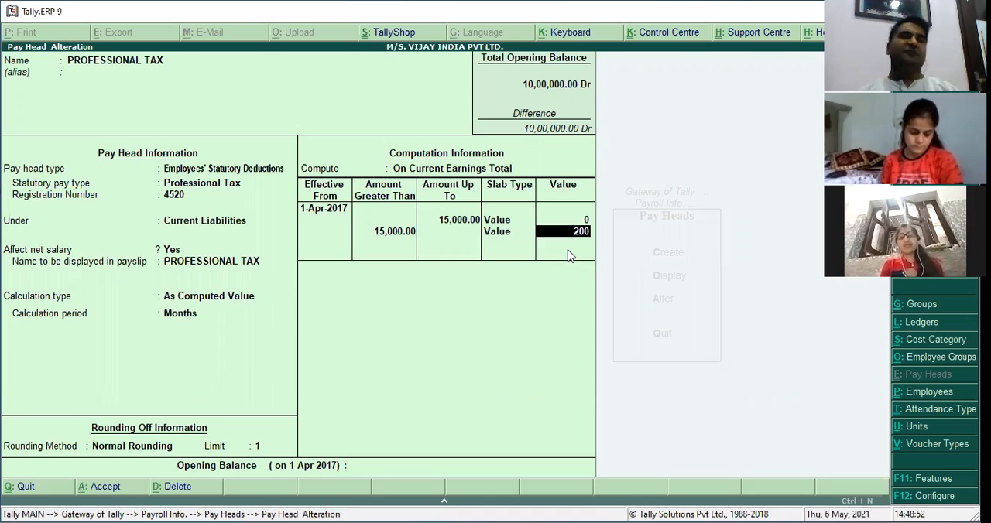
pyautogui.press('Return')
pyautogui.hotkey('ctrl', 'a')
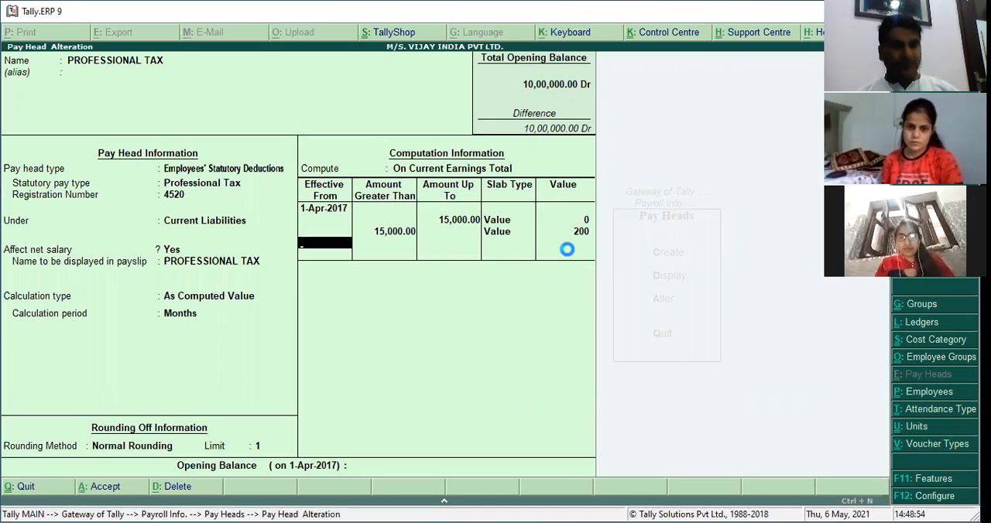
pyautogui.press('Escape')
pyautogui.press('Escape')
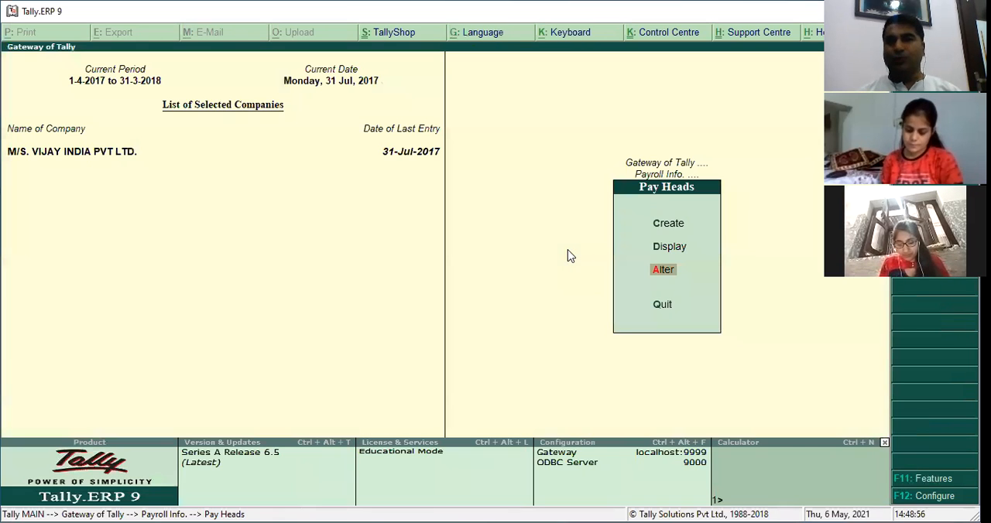
# Start creating a new pay head and name it NATIONAL PENSION SHCEME.
pyautogui.press('Up')
pyautogui.press('Up')
pyautogui.press('Up')
pyautogui.press('Down')
pyautogui.press('Return')
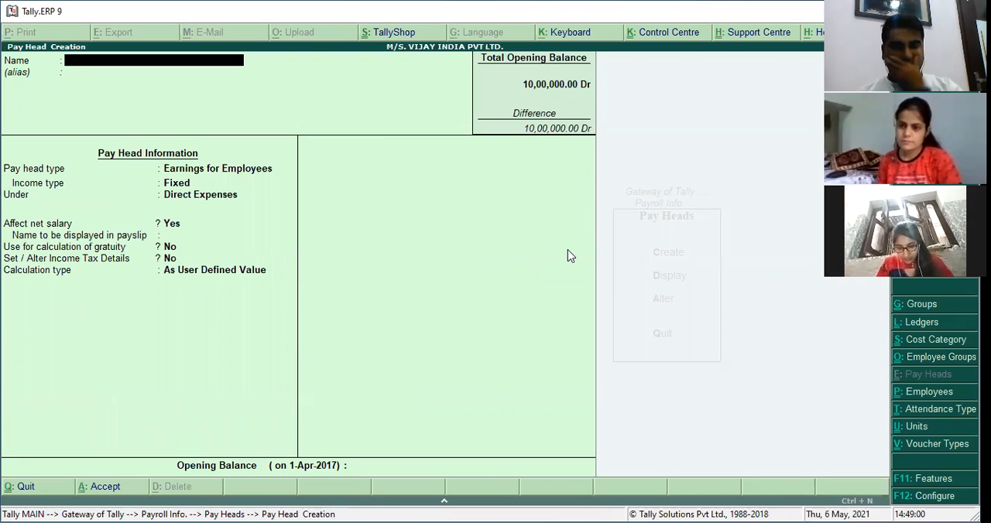
pyautogui.write('NPS')
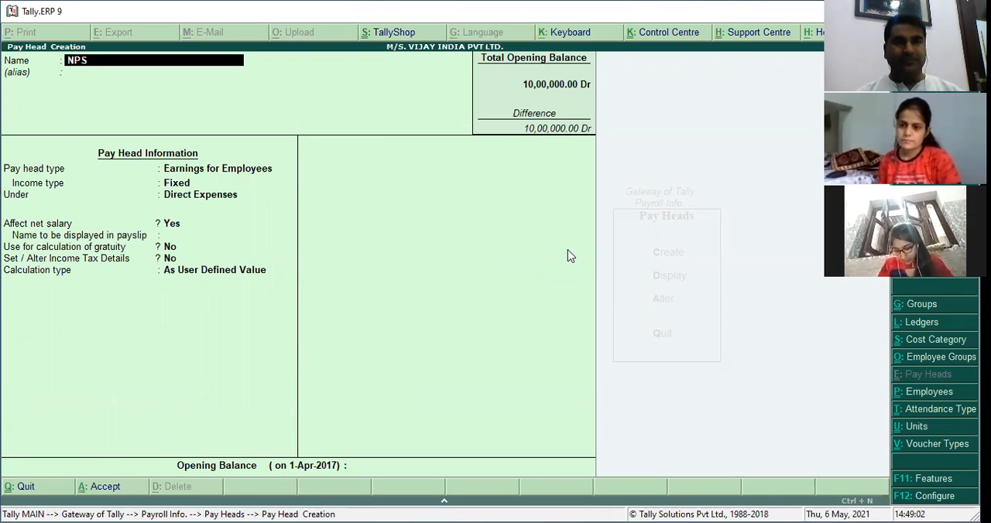
pyautogui.press('BackSpace')
pyautogui.press('BackSpace')
pyautogui.write('ATIPM')
pyautogui.press('BackSpace')
pyautogui.press('BackSpace')
pyautogui.write('ONAL PEN')
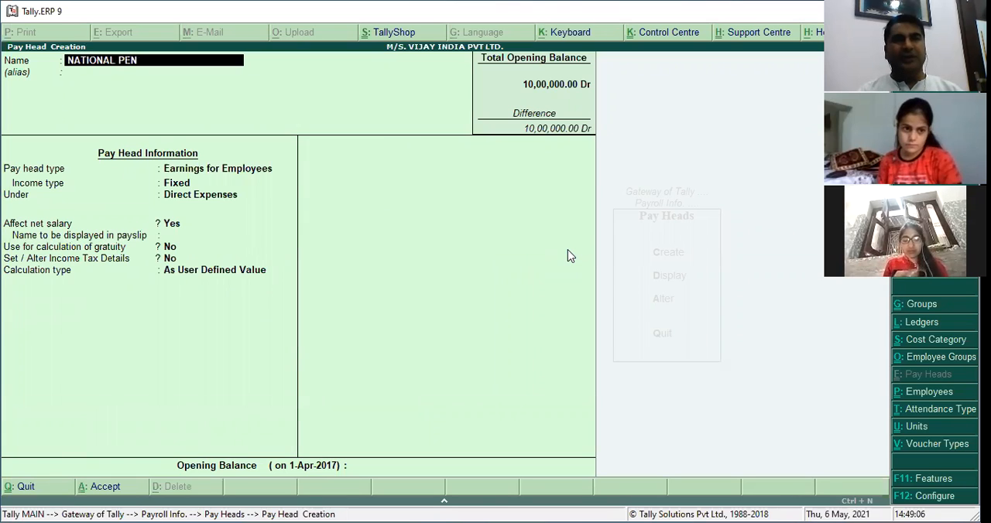
pyautogui.write('SION SHCEME')
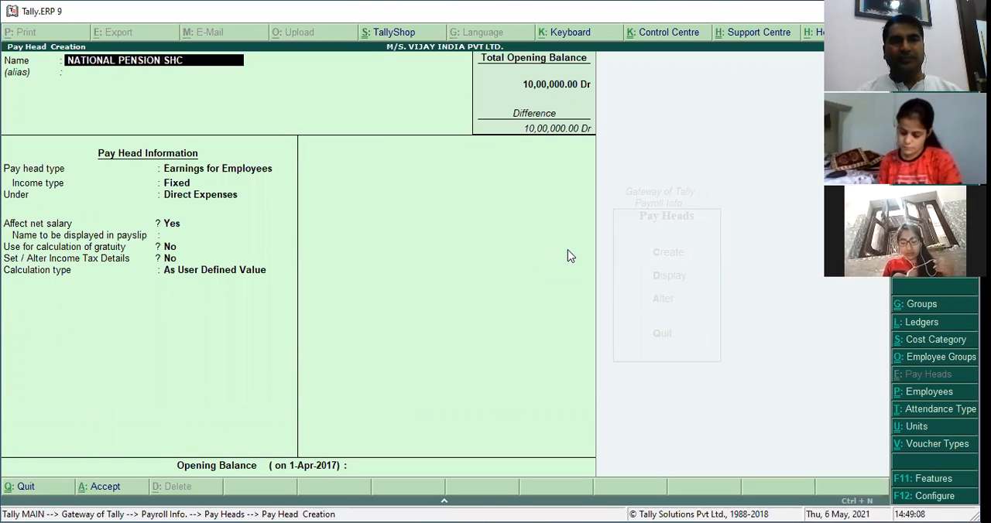
pyautogui.press('Return')
pyautogui.press('Return')
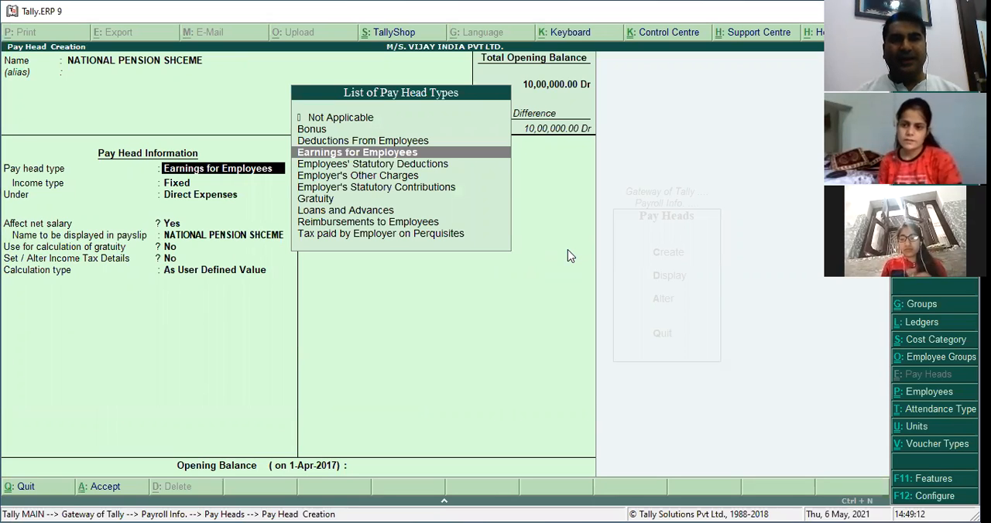
# Extend the new pay head's name to NATIONAL PENSION SHCEME 10% TIER -1.
pyautogui.press('BackSpace')
pyautogui.press('BackSpace')
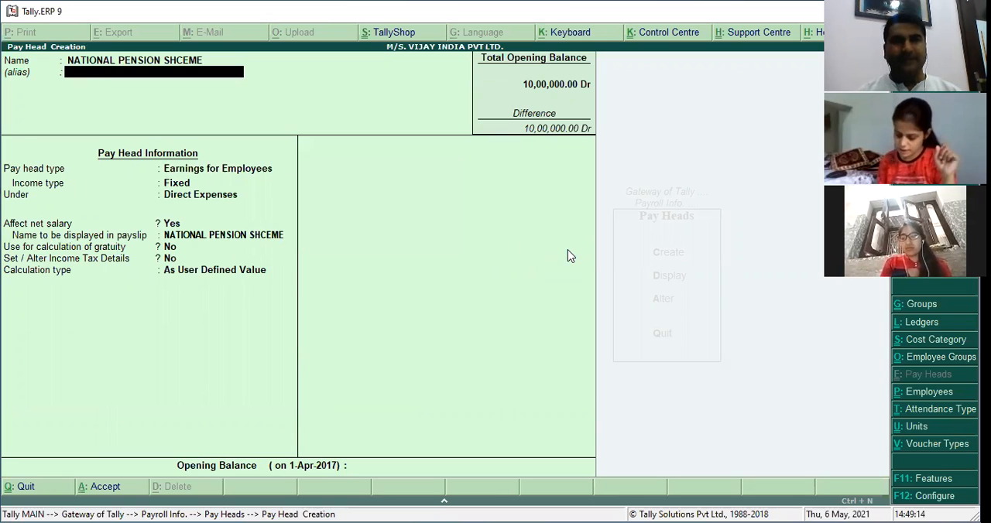
pyautogui.write('TI')
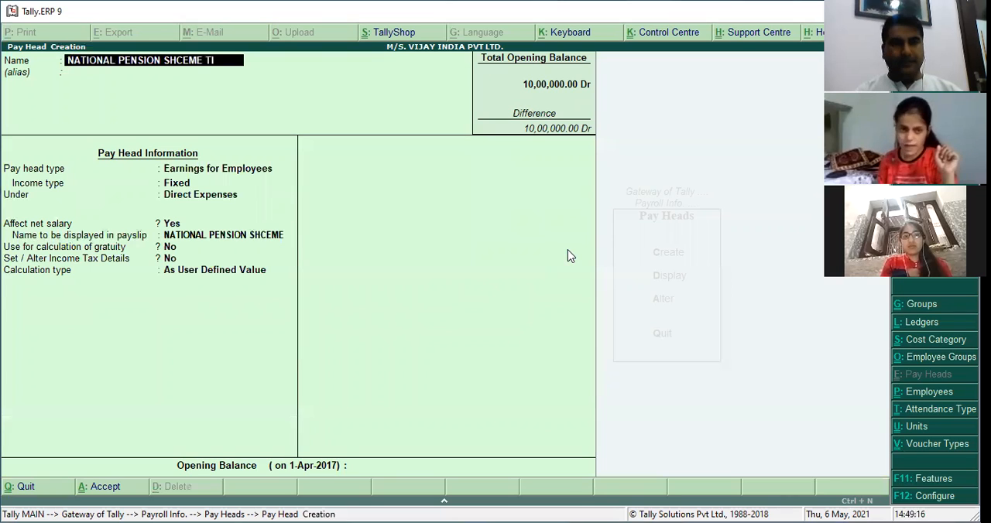
pyautogui.write('10% TIER')
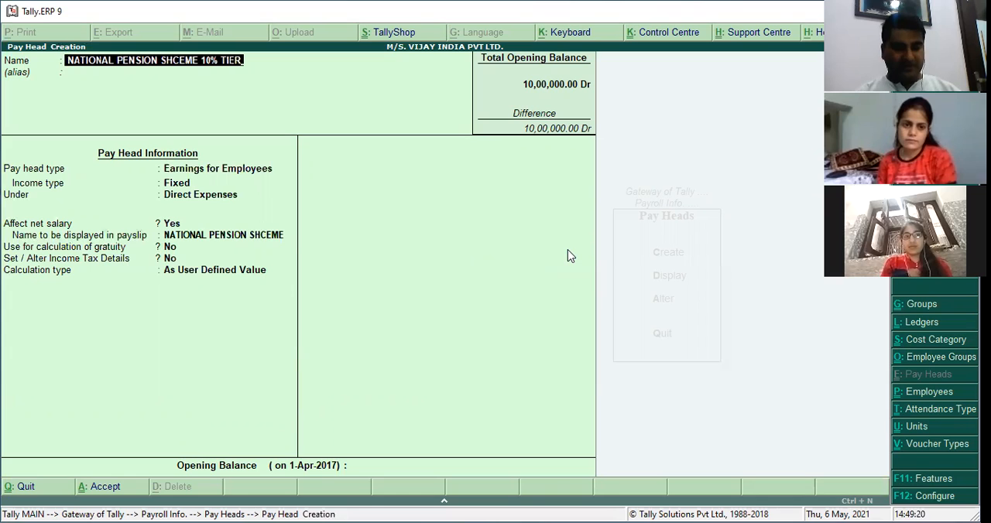
pyautogui.write(' -1')
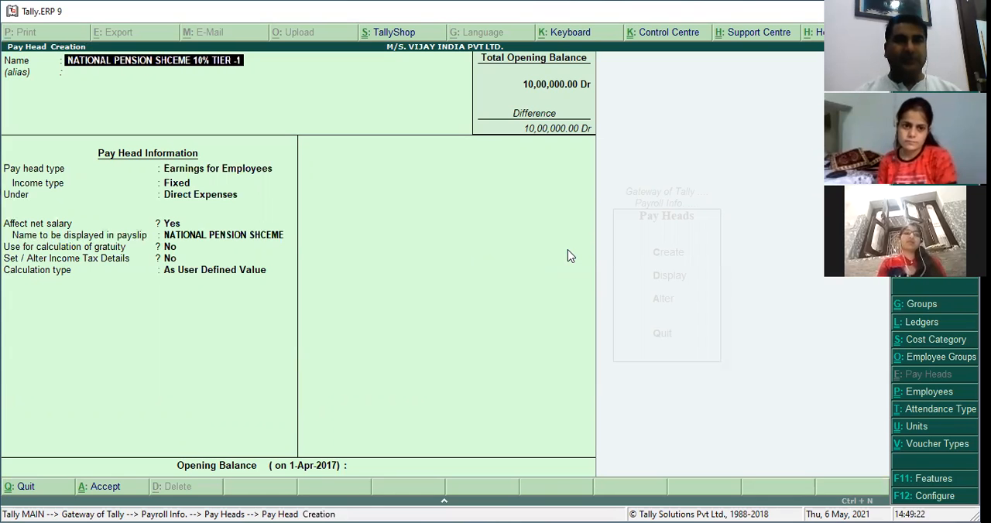
pyautogui.press('Return')
pyautogui.press('Return')
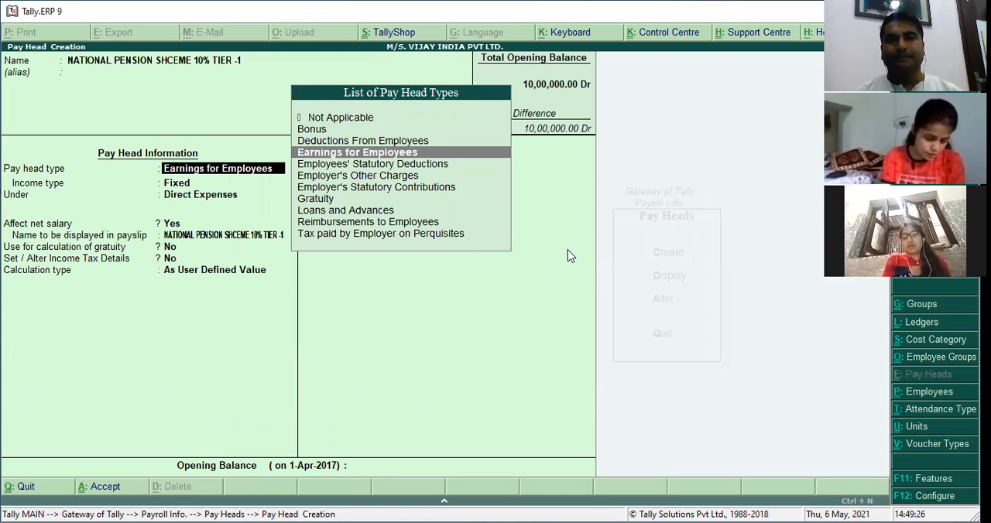
# Set the pay head type to Employees' Statutory Deductions and the statutory pay type to National Pension Scheme (Tier - I).
pyautogui.press('Down')
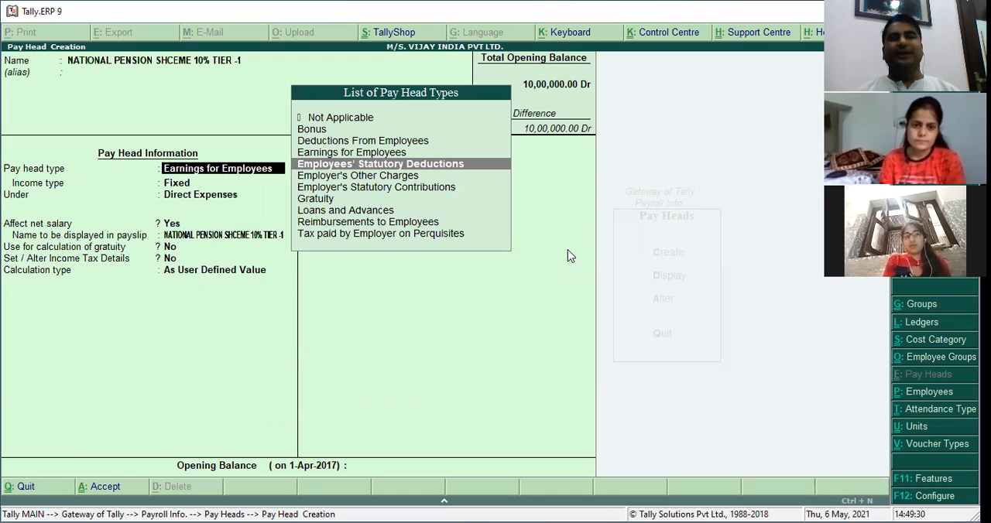
pyautogui.press('Return')
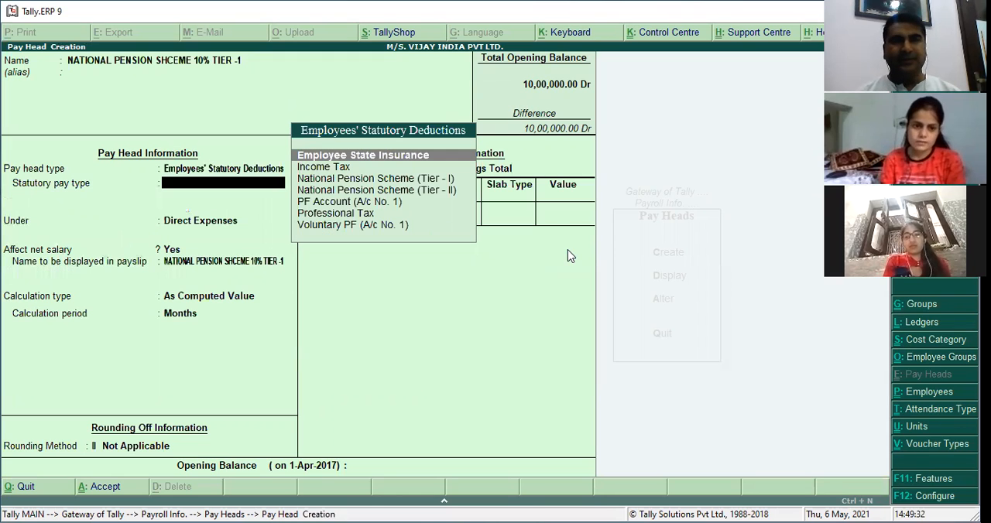
pyautogui.press('Down')
pyautogui.press('Down')
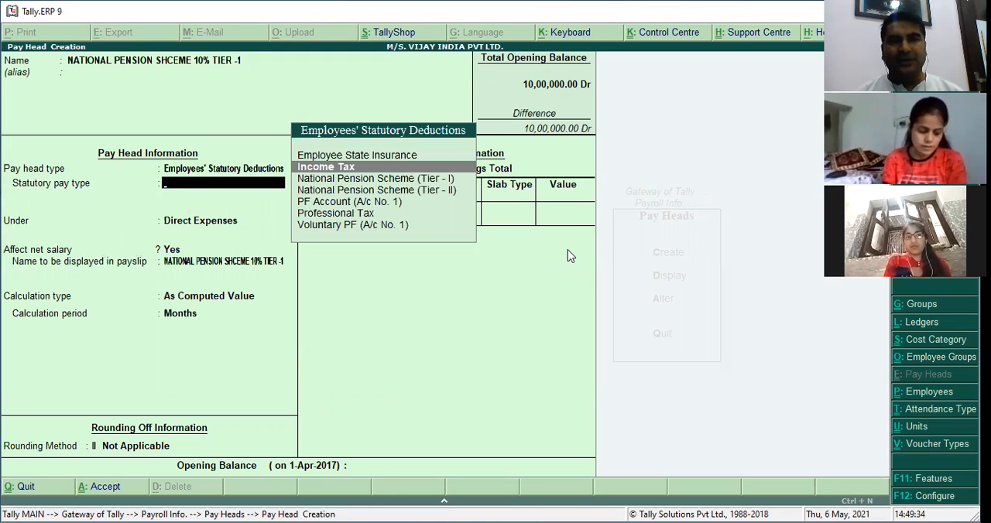
pyautogui.press('Return')
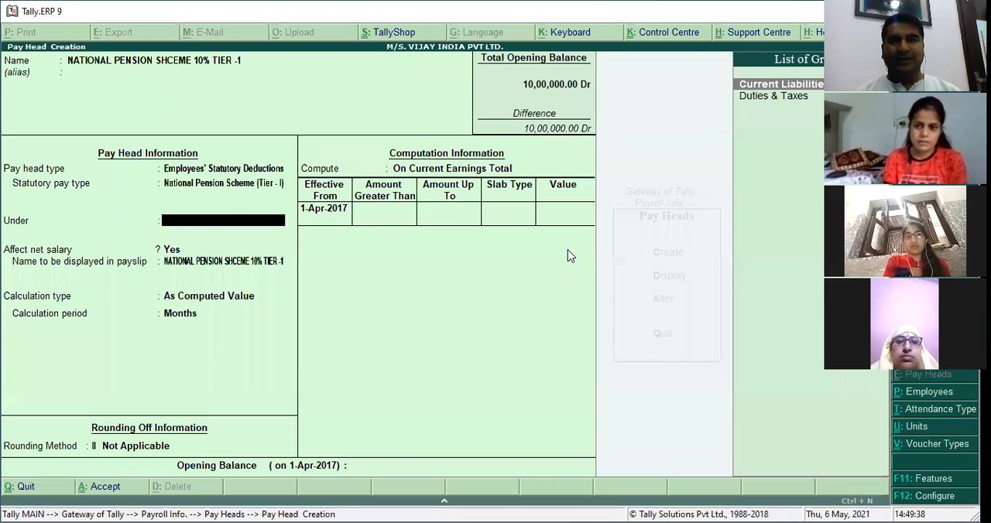
# Place the pay head under Current Liabilities, keeping it affecting net salary and calculated As Computed Value by Months.
pyautogui.press('Return')
pyautogui.press('Return')
pyautogui.press('Return')
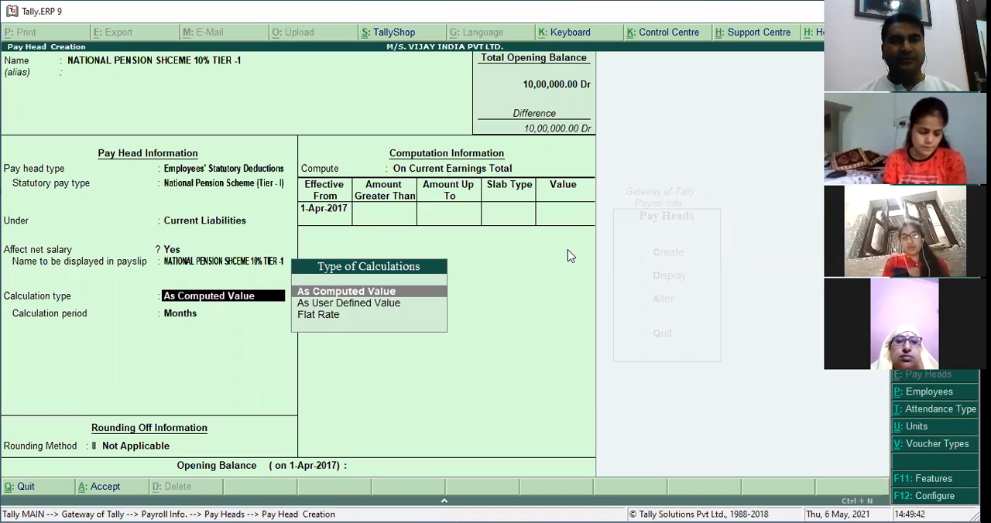
pyautogui.press('Return')
pyautogui.press('Return')
# Set the pay head's rounding method to Normal Rounding with a limit of 1.
pyautogui.press('Down')
pyautogui.press('Down')
pyautogui.press('Return')
pyautogui.write('1')
pyautogui.press('Return')
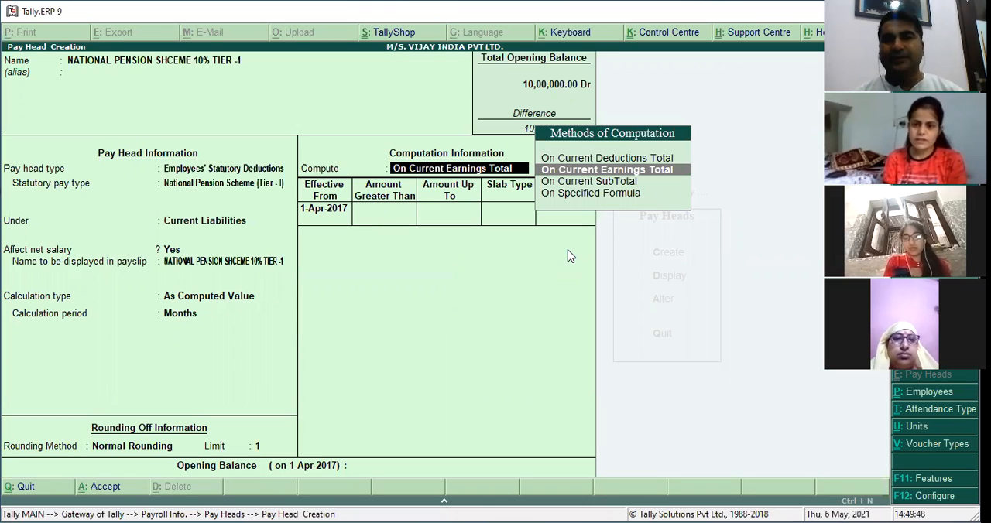
# Compute the Tier-1 pension pay head on a specified formula that adds the BASIC PAY pay head.
pyautogui.press('Down')
pyautogui.press('Down')
pyautogui.press('Return')
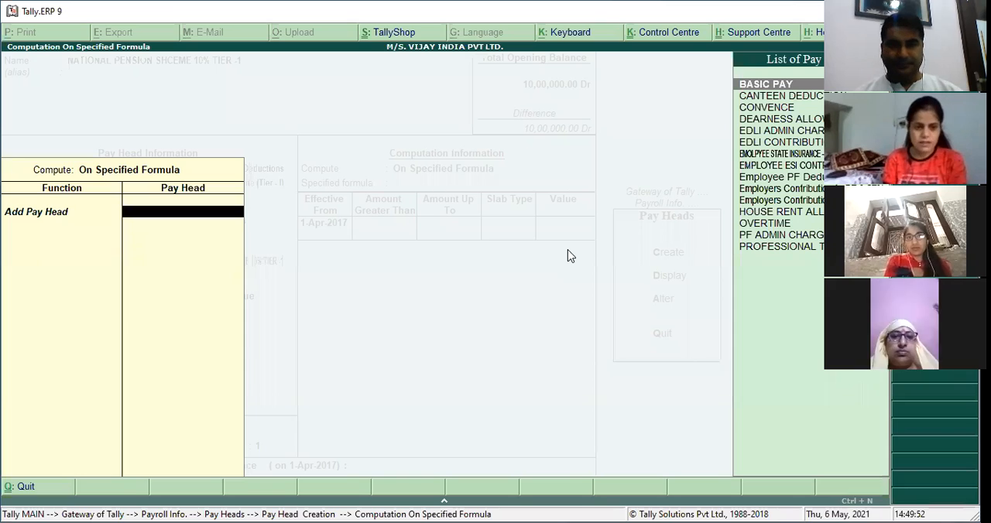
pyautogui.press('Return')
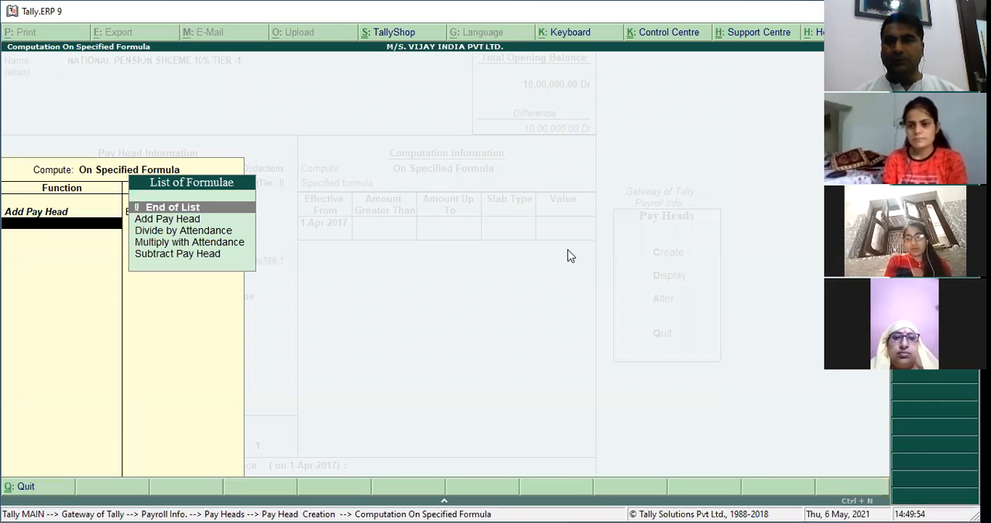
pyautogui.press('Return')
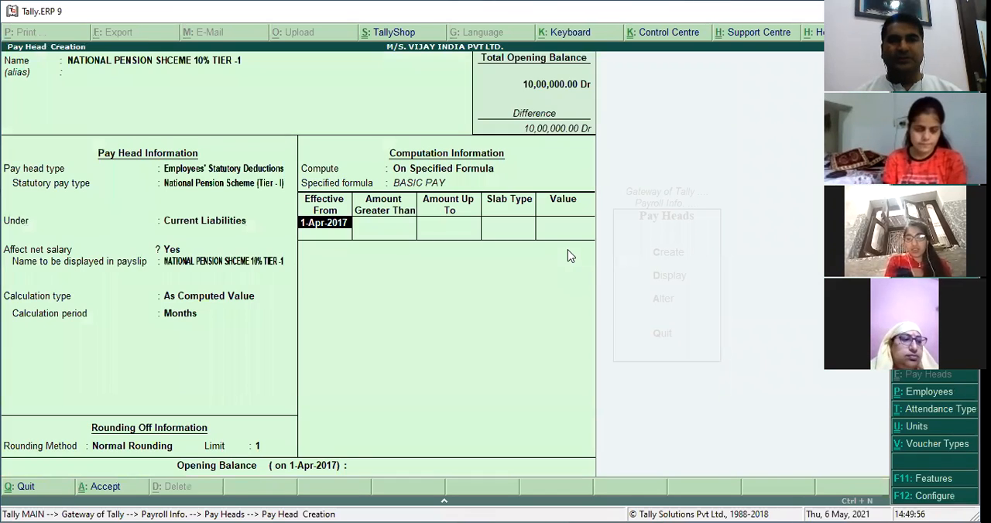
# Add a Percentage slab of 10% effective 1-Apr-2017, leave the opening balance blank and save the Tier-1 pay head.
pyautogui.press('Return')
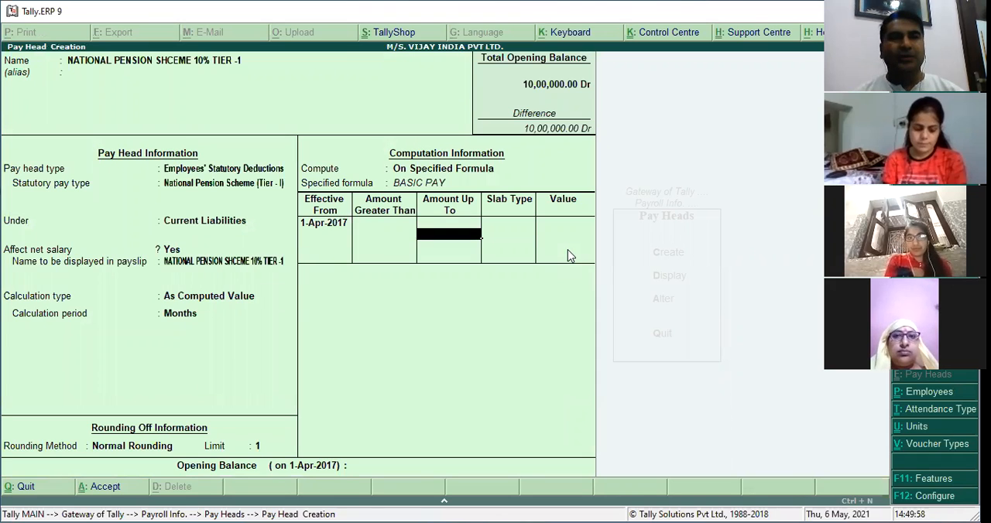
pyautogui.write('P')
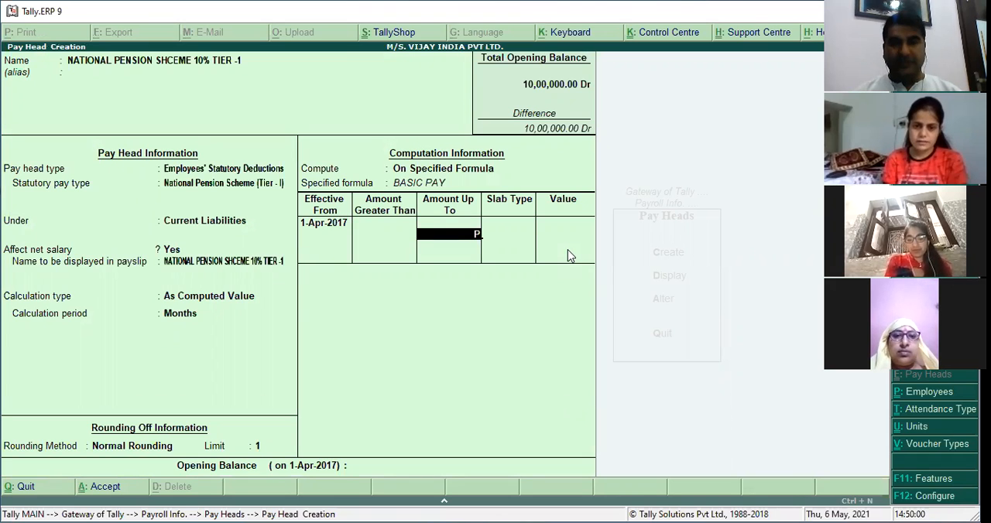
pyautogui.press('BackSpace')
pyautogui.press('Return')
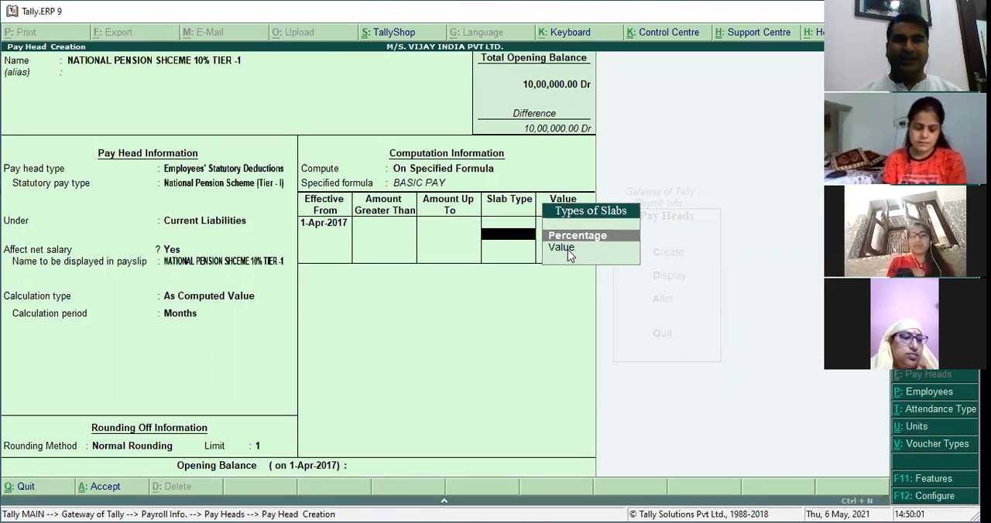
pyautogui.press('Return')
pyautogui.write('10')
pyautogui.press('Return')
pyautogui.press('Return')
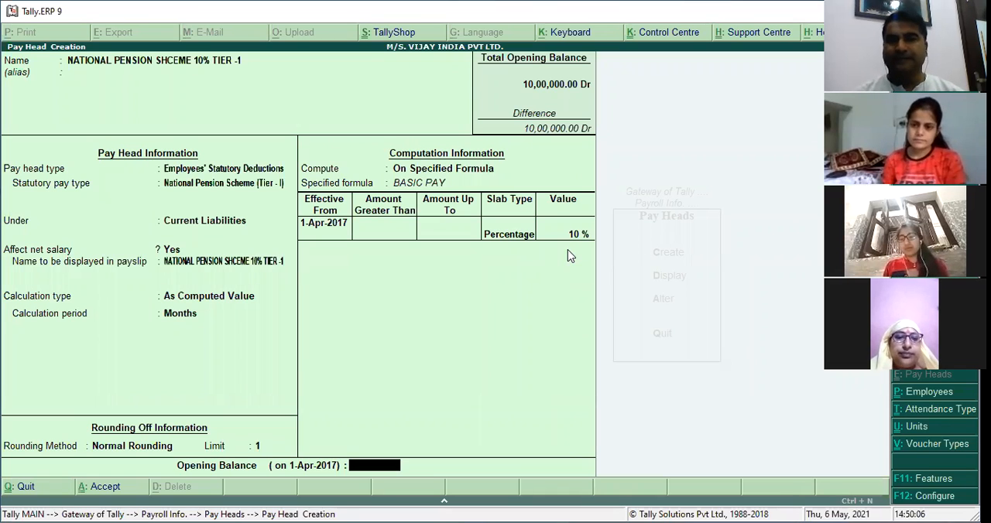
pyautogui.press('Return')
pyautogui.click(567, 249)
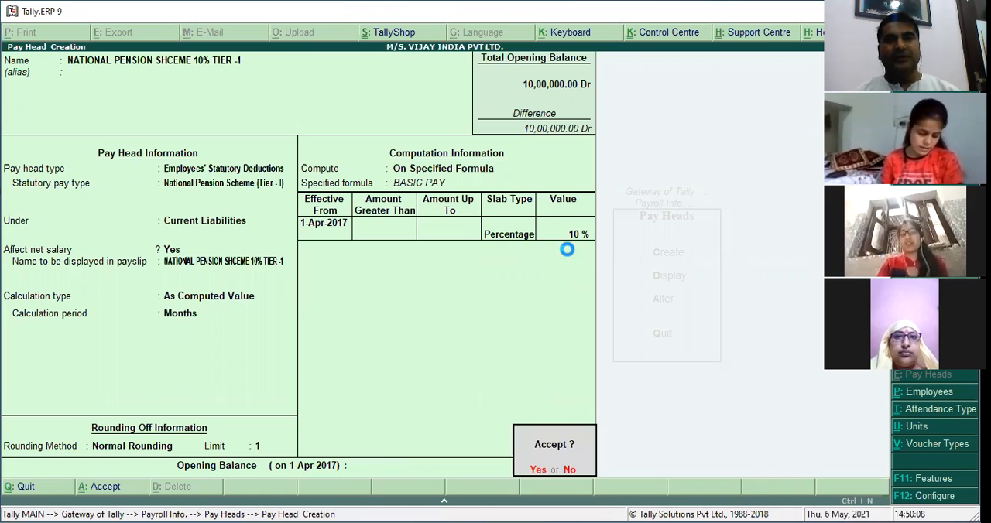
pyautogui.write('y')
pyautogui.write('NA')
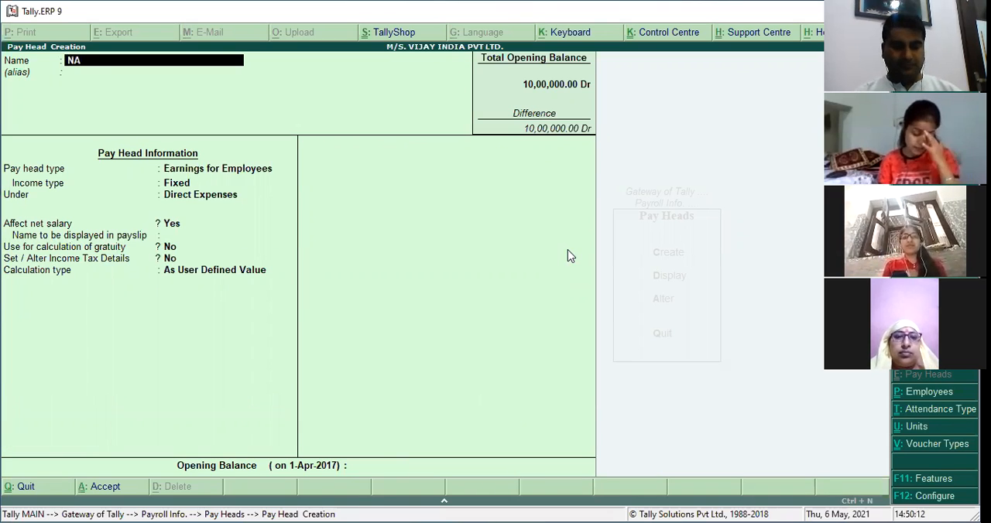
# Name the next new pay head NPS TIER-2 - 10%, leaving its alias blank.
pyautogui.press('BackSpace')
pyautogui.write('PS')
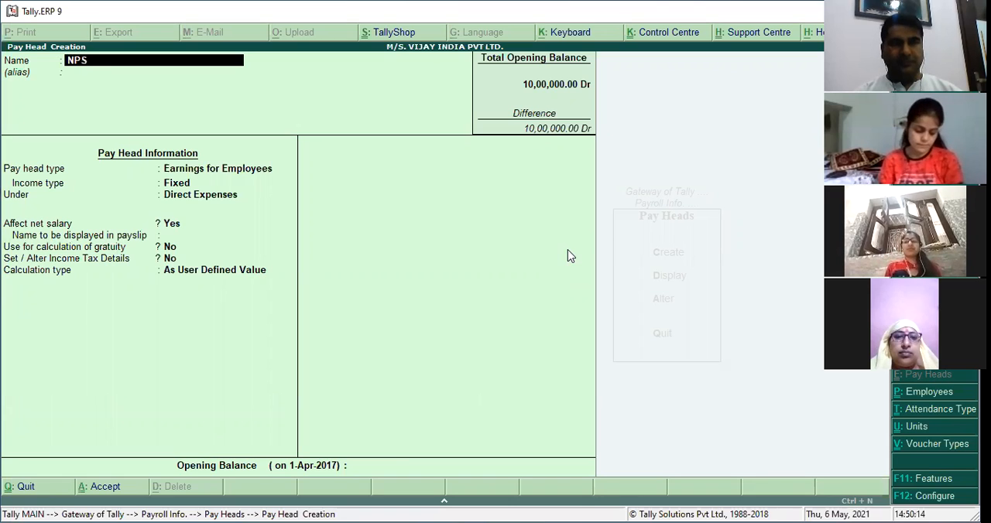
pyautogui.write(' TI')
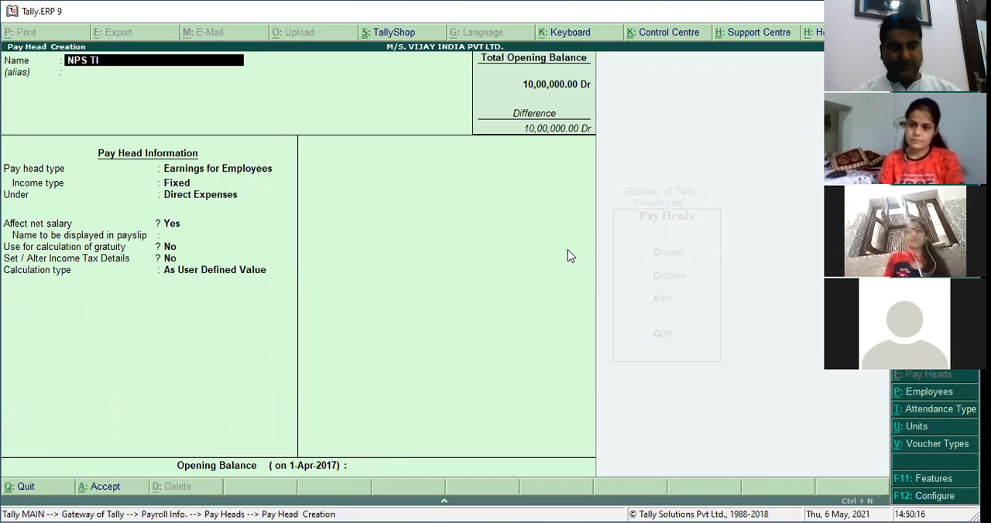
pyautogui.write('ER-2')
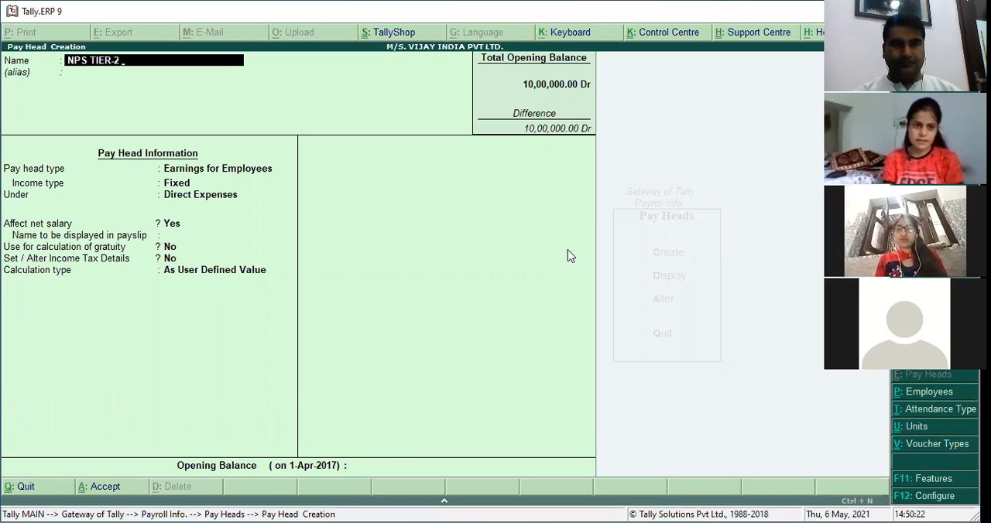
pyautogui.write('10')
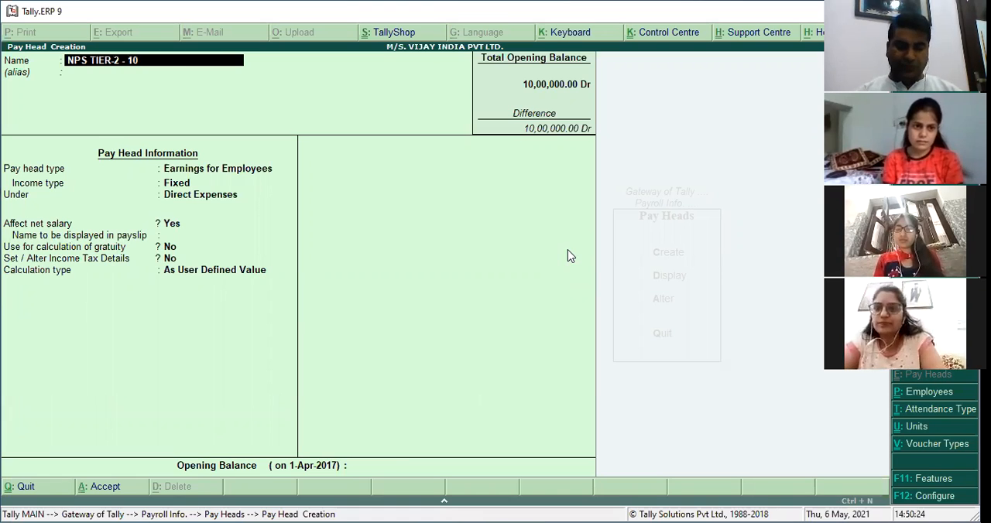
pyautogui.write('%')
pyautogui.press('Return')
pyautogui.press('Return')
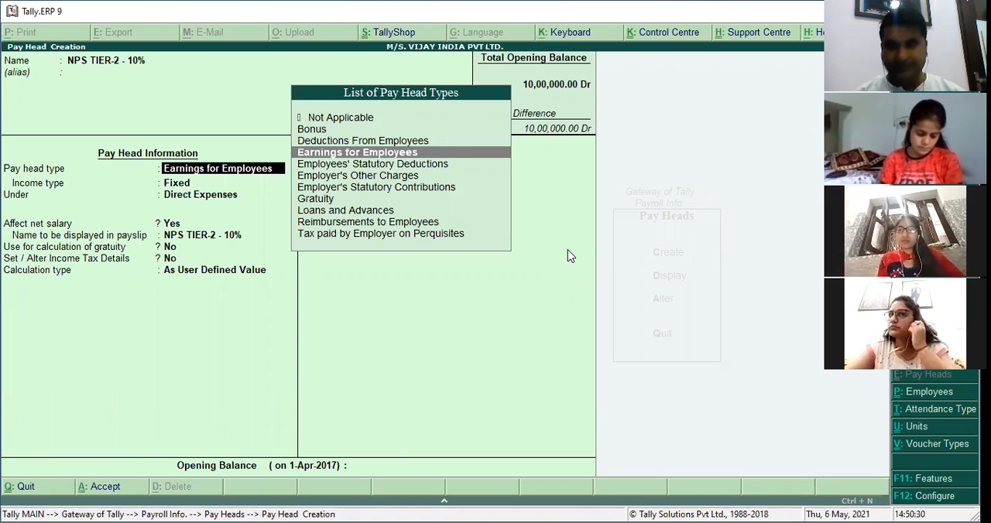
# Set the pay head type to Employees' Statutory Deductions and the statutory pay type to National Pension Scheme (Tier - II).
pyautogui.press('Down')
pyautogui.press('Return')
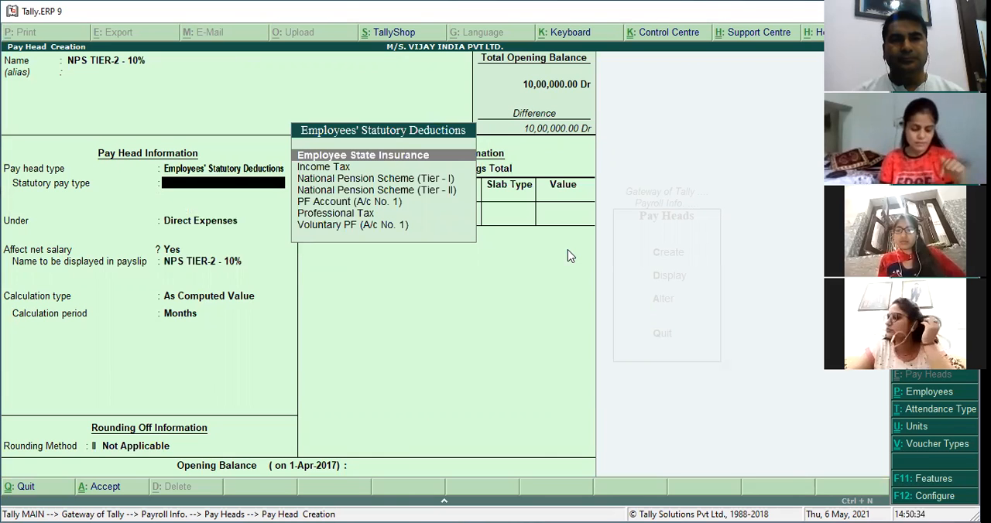
pyautogui.press('BackSpace')
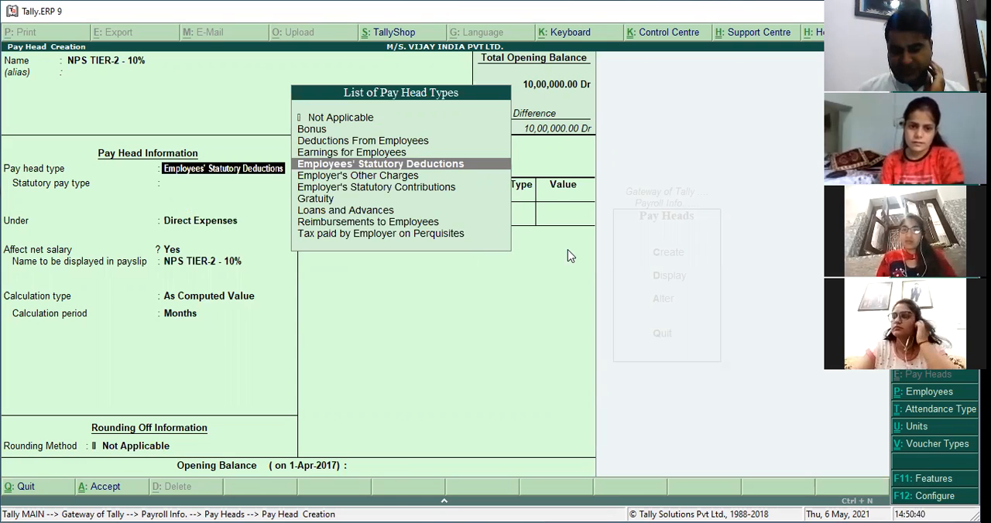
pyautogui.press('Return')
pyautogui.press('Down')
pyautogui.press('Down')
pyautogui.press('Down')
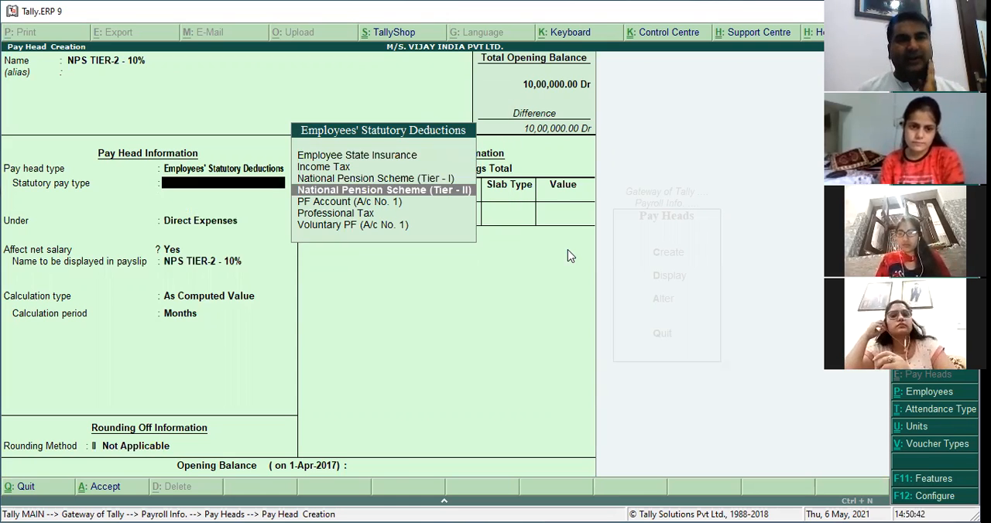
pyautogui.press('Return')
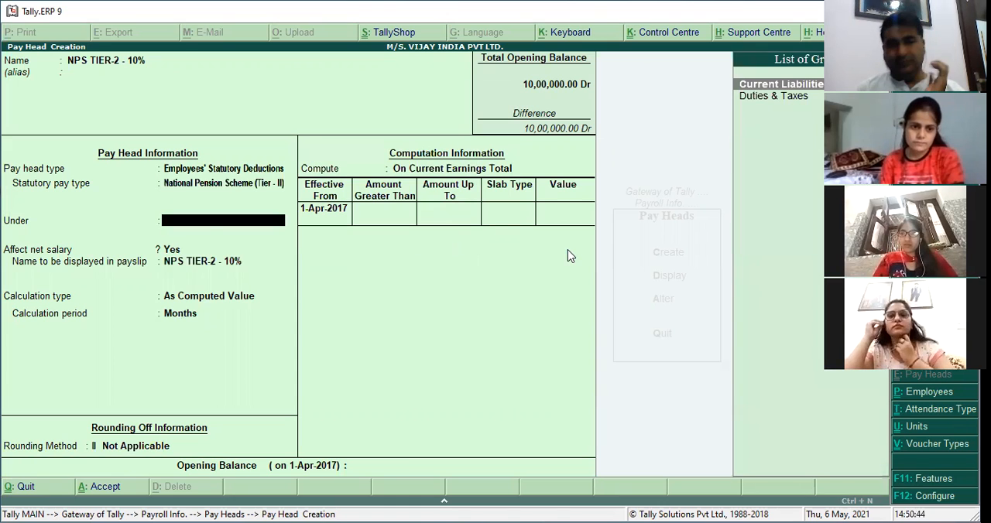
# Place the Tier-2 pay head under Current Liabilities, keeping it affecting net salary, As Computed Value by Months, with rounding Not Applicable.
pyautogui.press('Return')
# Compute the NPS TIER-2 - 10% pay head on a specified formula that adds BASIC PAY.
pyautogui.press('Return')
pyautogui.press('Return')
pyautogui.press('Return')
pyautogui.press('Return')
pyautogui.press('Return')
pyautogui.press('Down')
pyautogui.press('Down')
pyautogui.press('Return')
pyautogui.write('B')
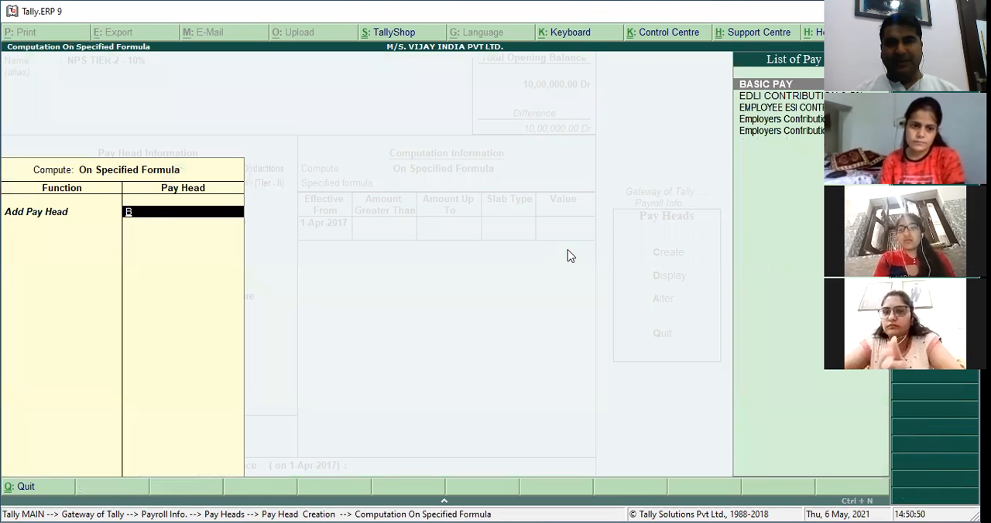
pyautogui.press('Return')
# Add a 10% Percentage slab effective 1-Apr-2017 to the Tier-2 pay head and save it without an opening balance.
pyautogui.press('Return')
pyautogui.press('Return')
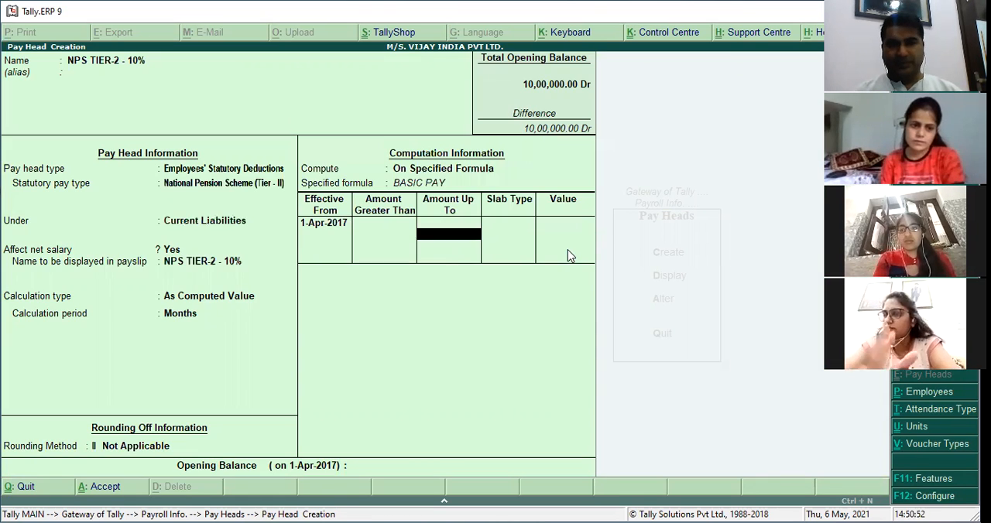
pyautogui.press('Return')
pyautogui.press('Return')
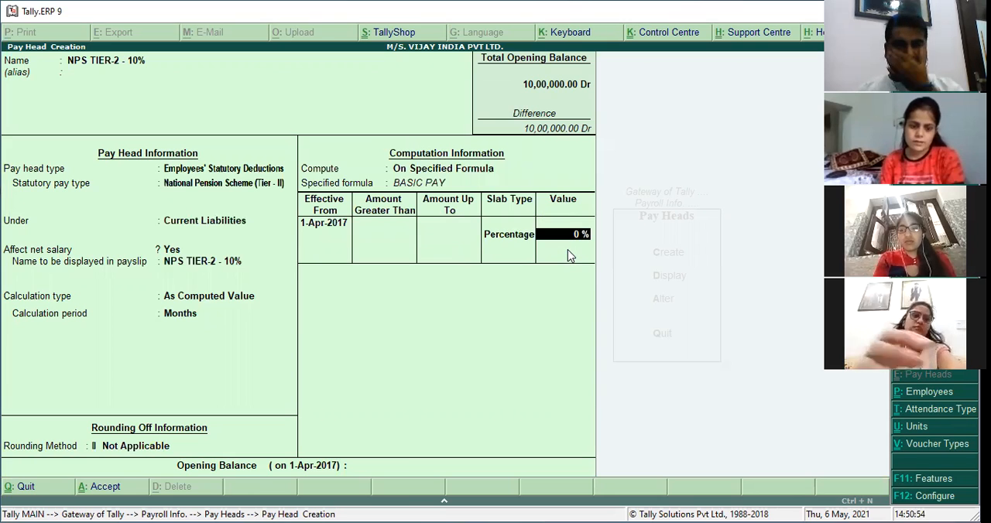
pyautogui.write('10')
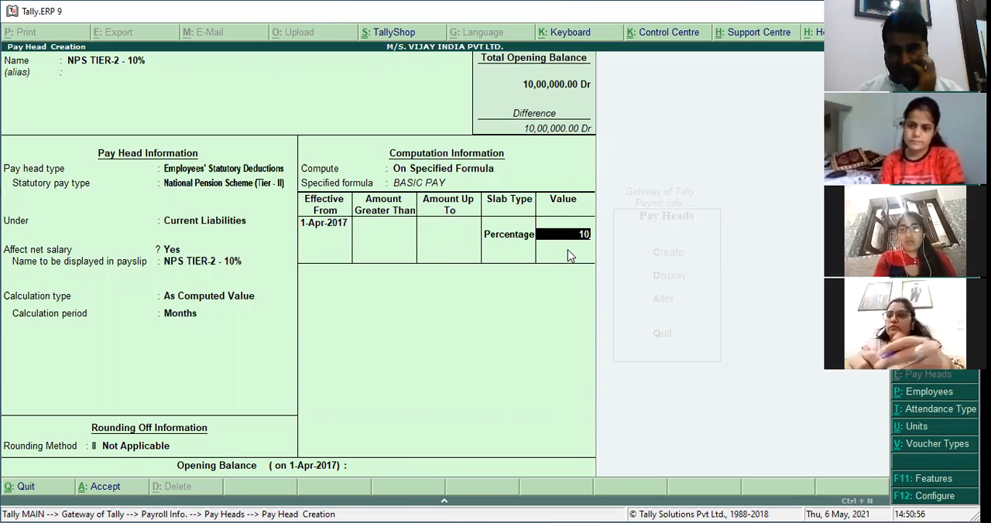
pyautogui.press('Return')
pyautogui.press('Return')
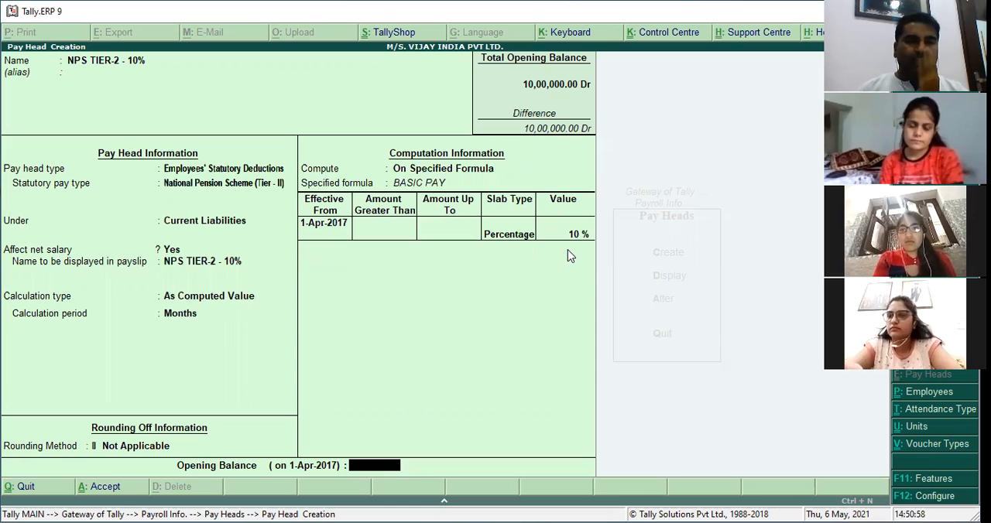
pyautogui.press('Return')
pyautogui.press('Return')
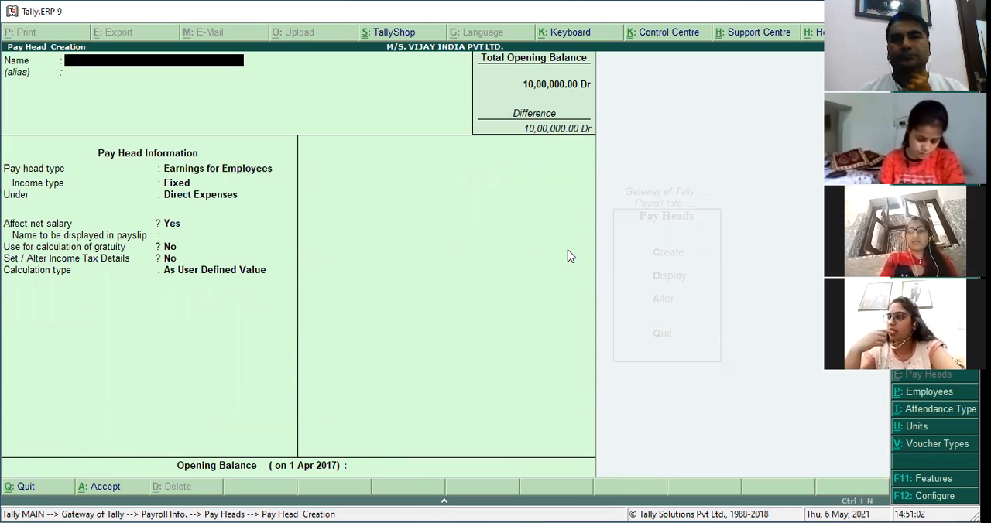
# Name another new pay head NPS CONTRIBUTION - 10% TIER 1, leaving its alias blank.
pyautogui.write('NPS')
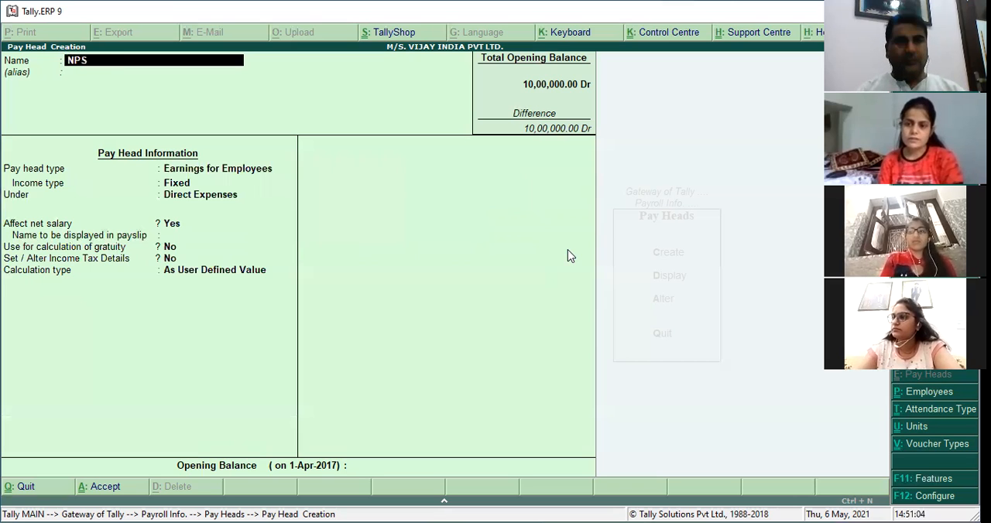
pyautogui.write(' CONTRI')
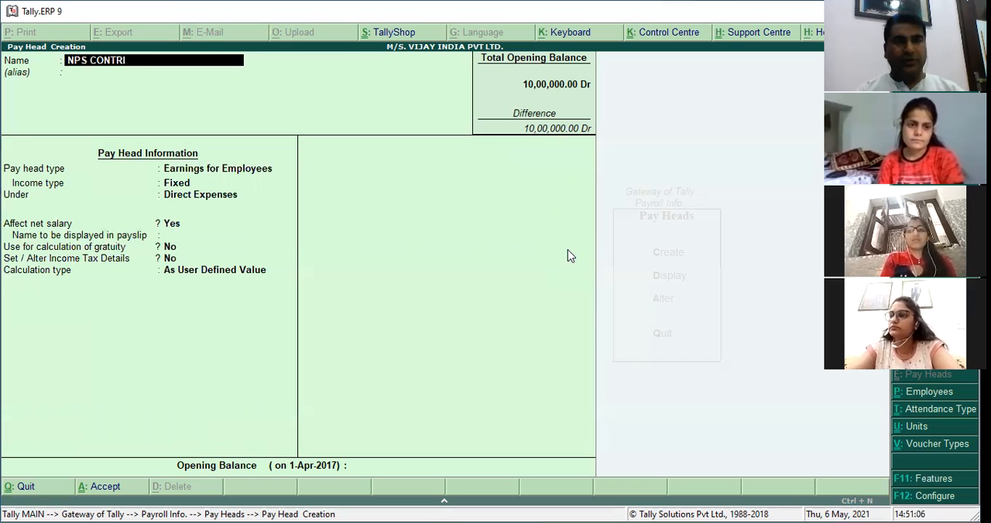
pyautogui.write('BUTION')
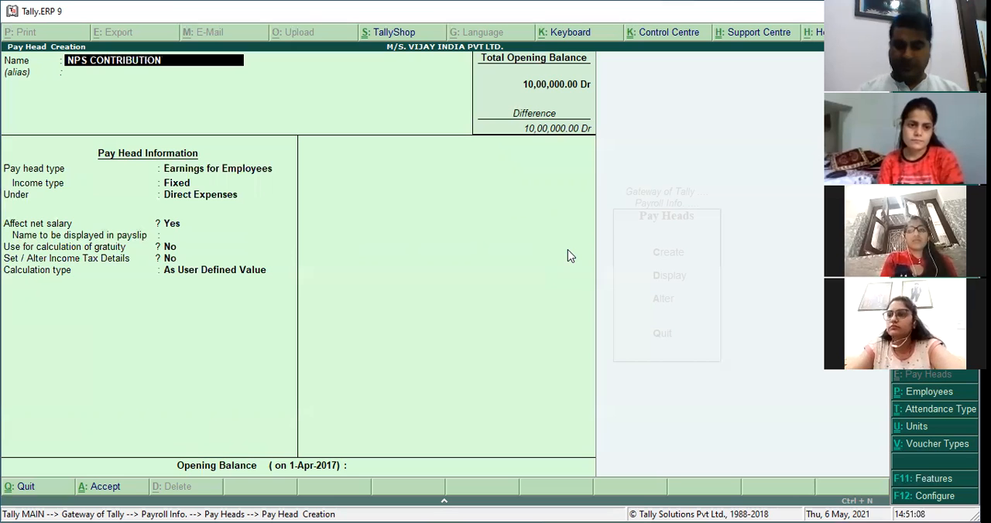
pyautogui.write(' - 10%')
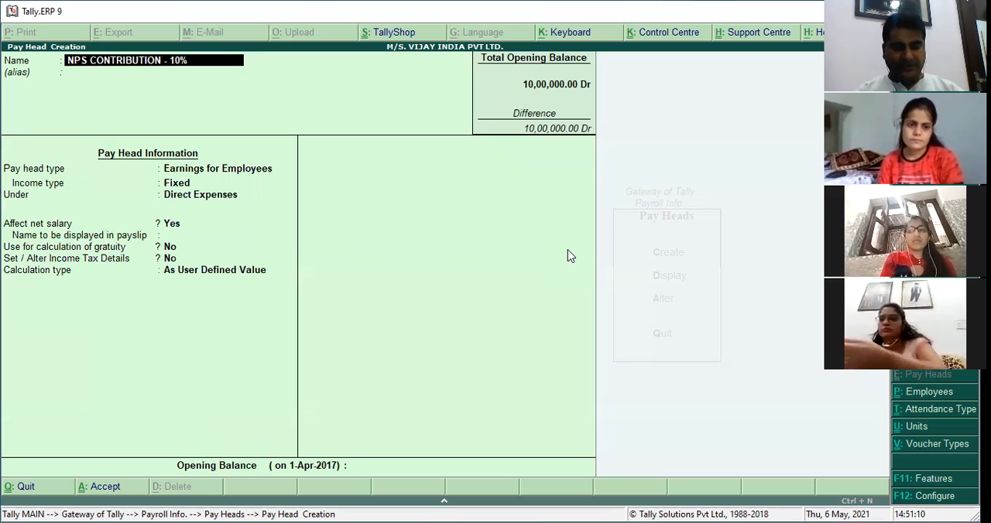
pyautogui.write(' TIER 1')
pyautogui.press('Return')
pyautogui.press('Return')
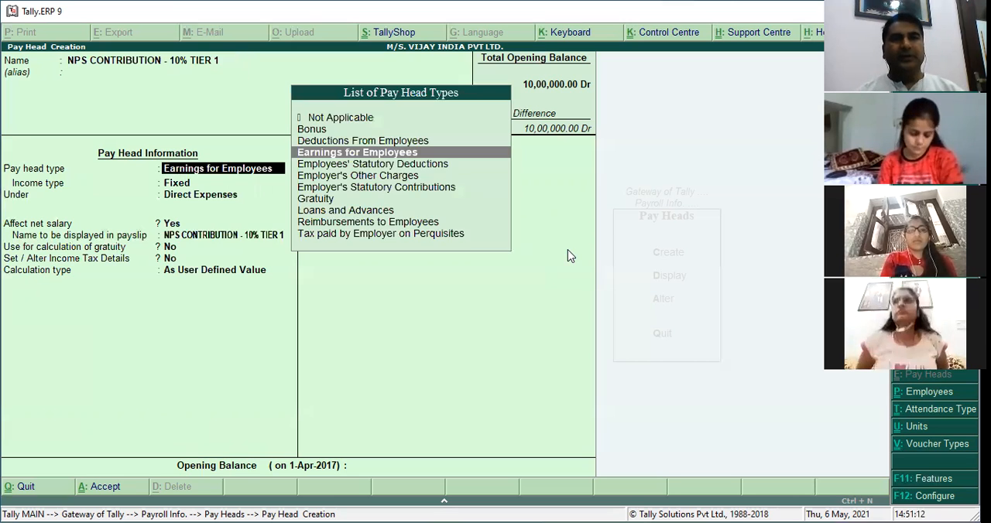
# Set the pay head type to Employer's Statutory Contributions and the statutory pay type to National Pension Scheme (Tier - I).
pyautogui.press('Down')
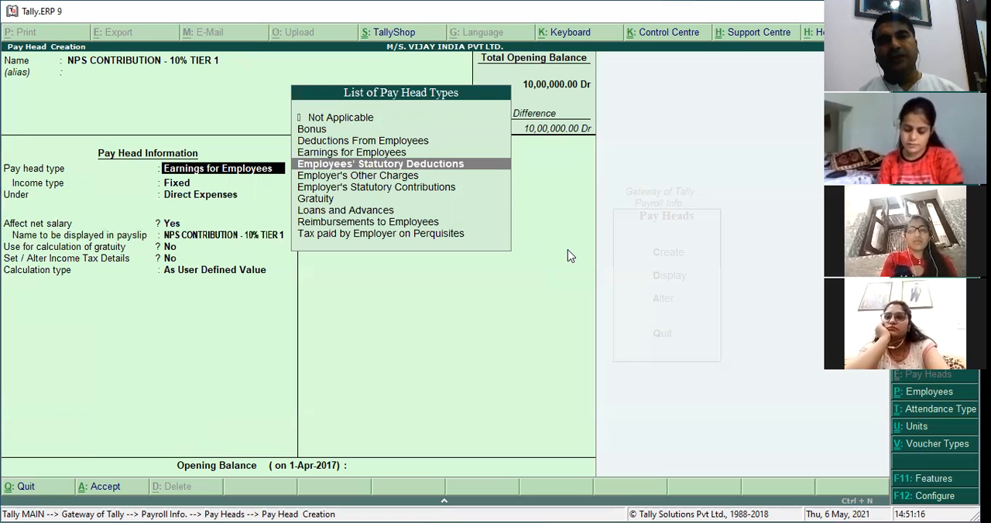
pyautogui.press('Down')
pyautogui.press('Down')
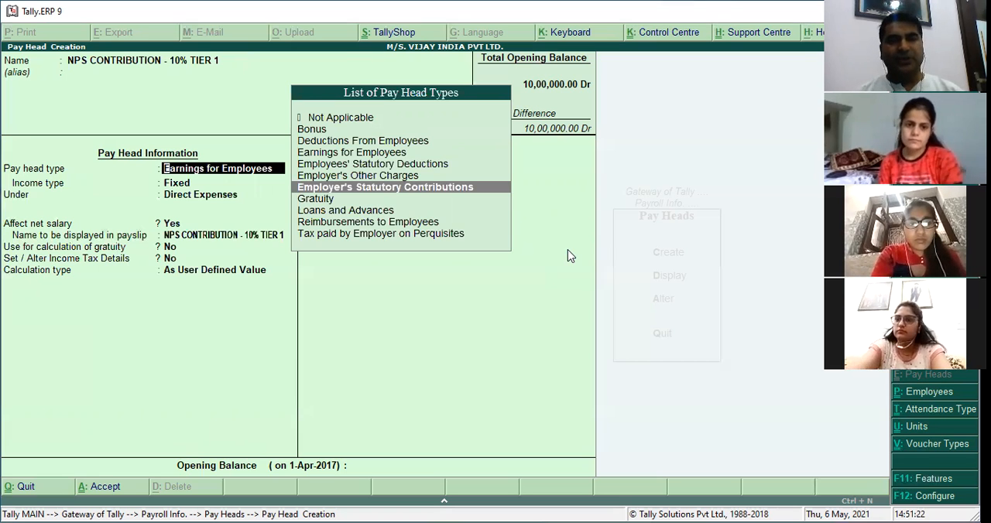
pyautogui.press('Return')
pyautogui.press('Down')
pyautogui.press('Down')
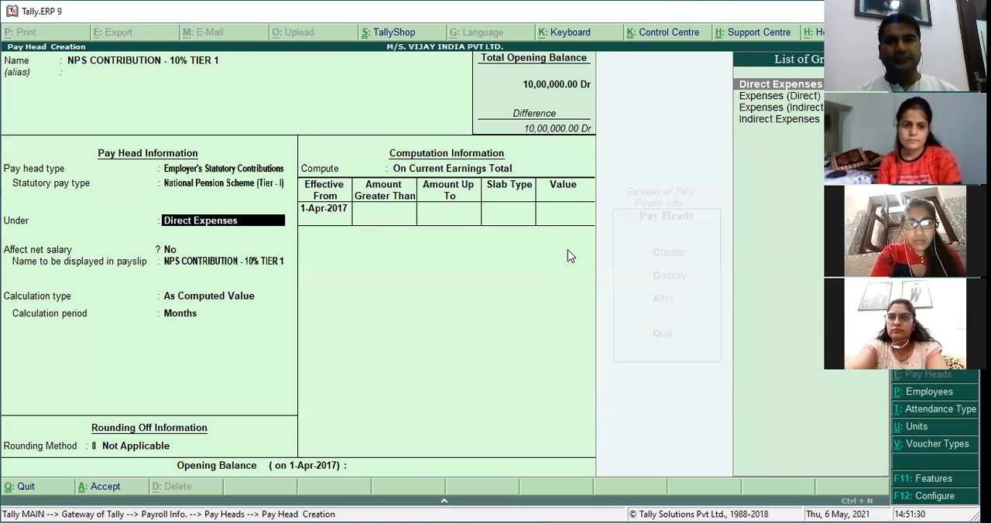
# Place the employer contribution pay head under Indirect Expenses, keeping it not affecting net salary and its payslip name as is.
pyautogui.press('Down')
pyautogui.press('Up')
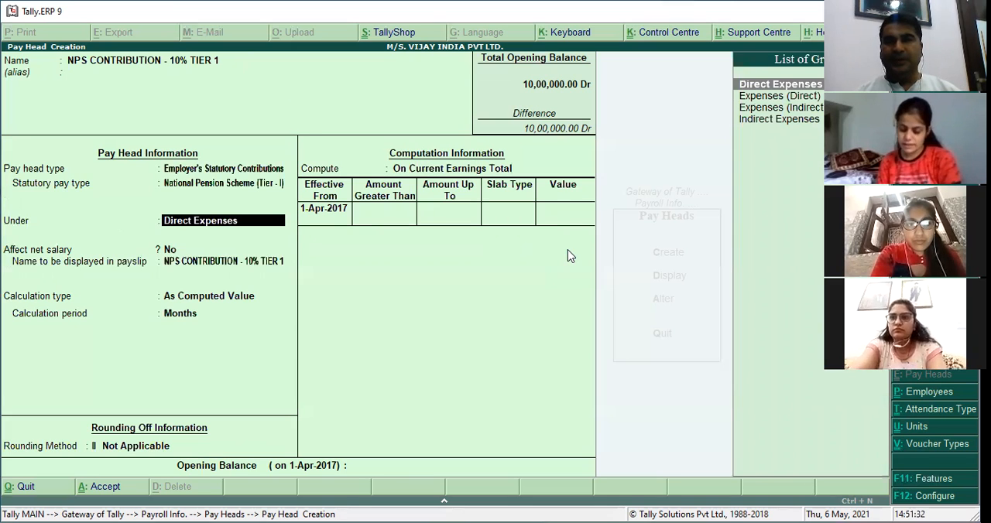
pyautogui.press('Down')
pyautogui.press('Down')
pyautogui.press('Down')
pyautogui.press('Return')
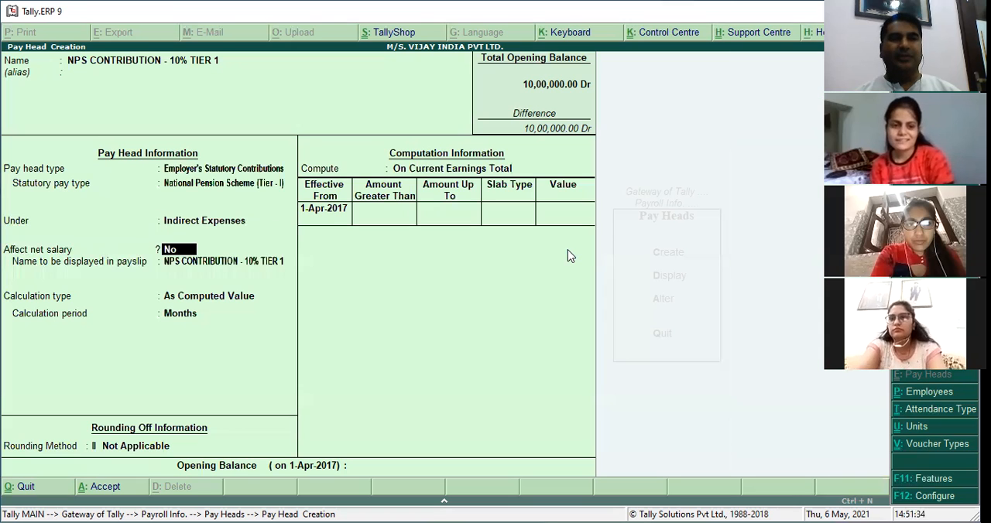
pyautogui.press('Return')
pyautogui.press('Return')
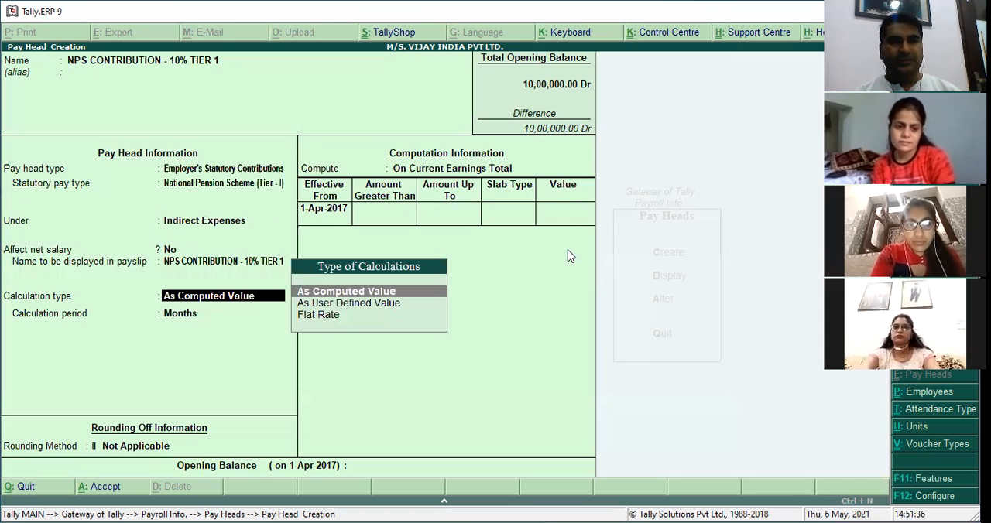
# Keep the pay head calculated As Computed Value per month, with Normal Rounding to a limit of 1.
pyautogui.press('Return')
pyautogui.press('Return')
pyautogui.press('Down')
pyautogui.press('Down')
pyautogui.press('Return')
pyautogui.write('1')
pyautogui.press('Return')
# Compute the employer contribution On Specified Formula, using BASIC PAY as the only pay head.
pyautogui.press('Down')
pyautogui.press('Down')
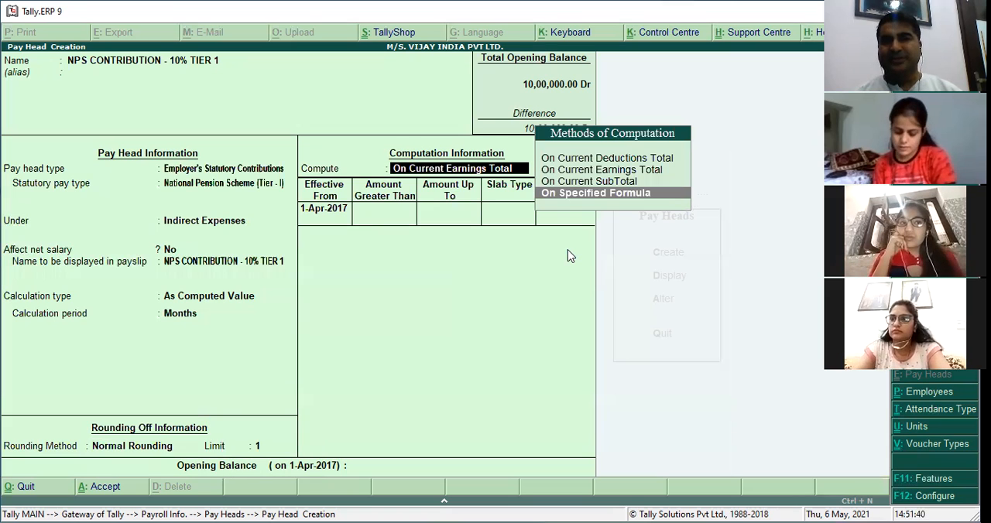
pyautogui.press('Return')
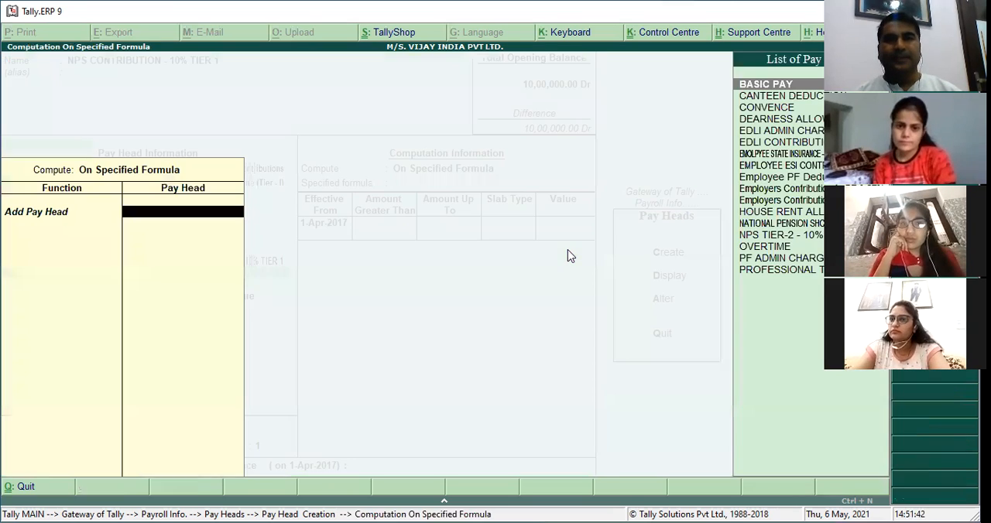
pyautogui.press('Return')
# Add a 10% Percentage slab effective 1-Apr-2017 to the employer contribution and save the pay head without an opening balance.
pyautogui.press('Return')
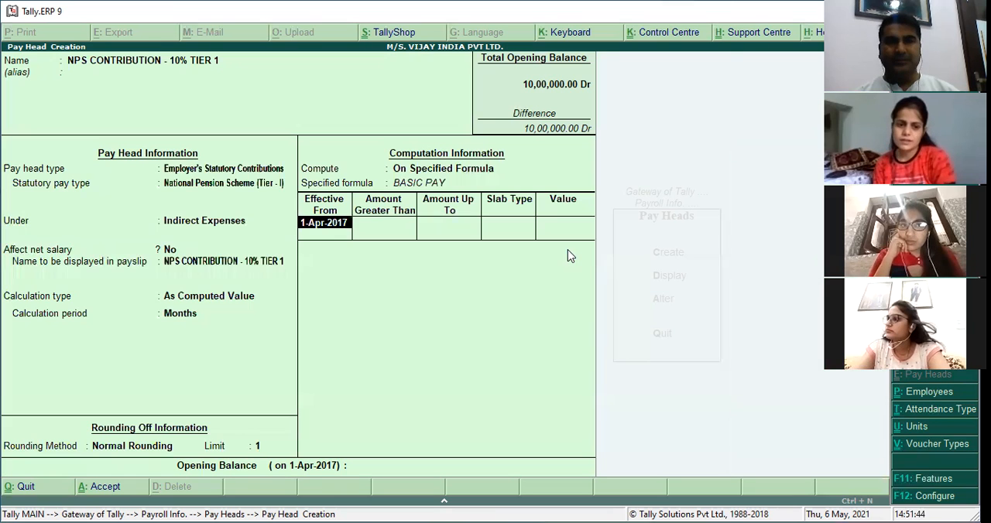
pyautogui.press('Return')
pyautogui.press('Return')
pyautogui.press('Down')
pyautogui.press('Up')
pyautogui.press('Return')
pyautogui.write('10')
pyautogui.press('Return')
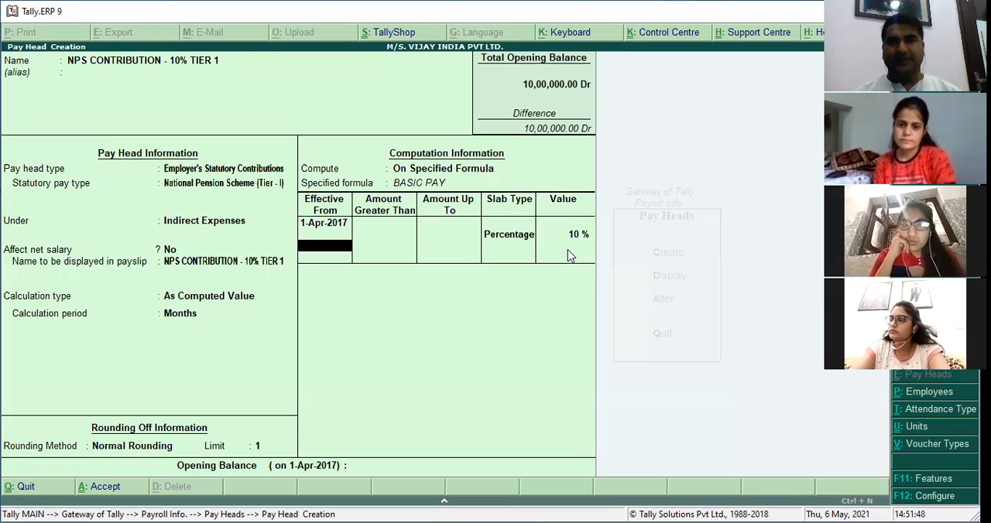
pyautogui.press('Return')
pyautogui.press('Return')
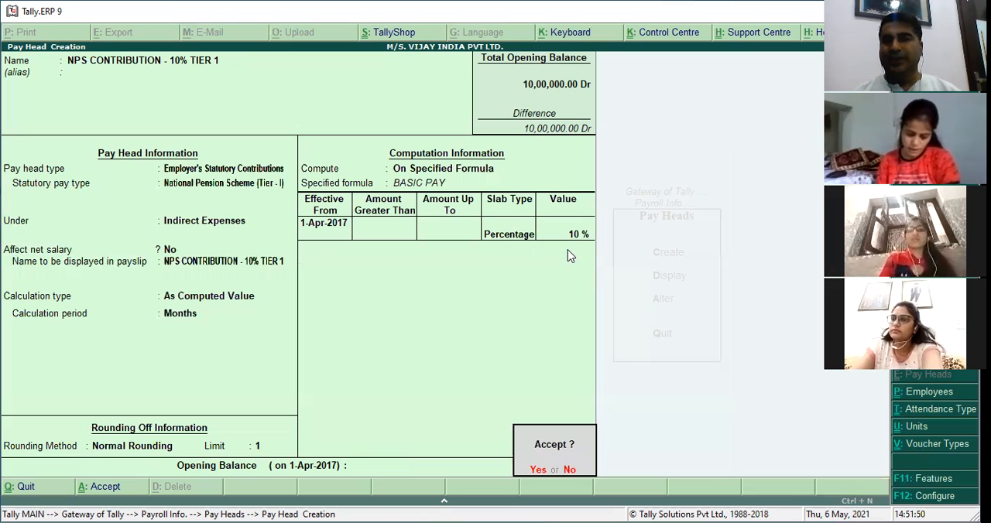
pyautogui.press('Return')
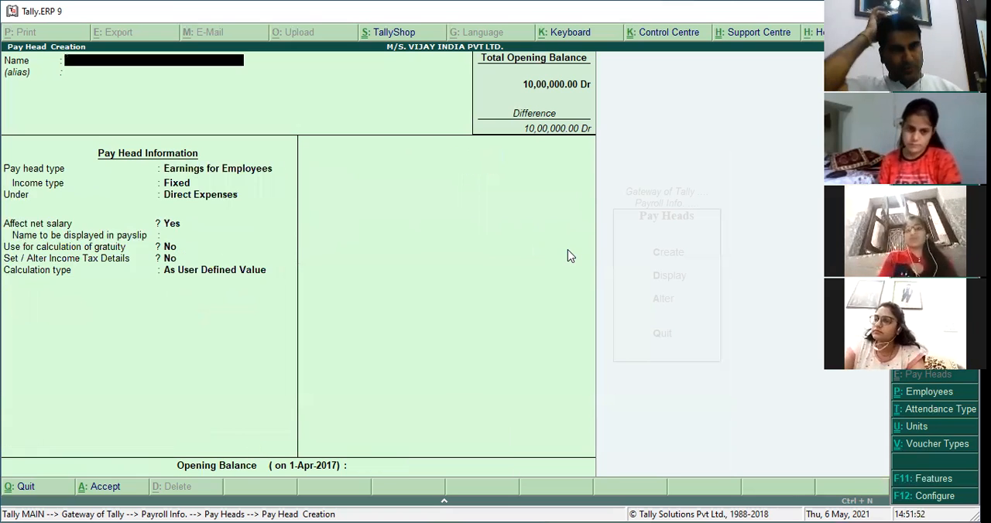
pyautogui.write('NPS')
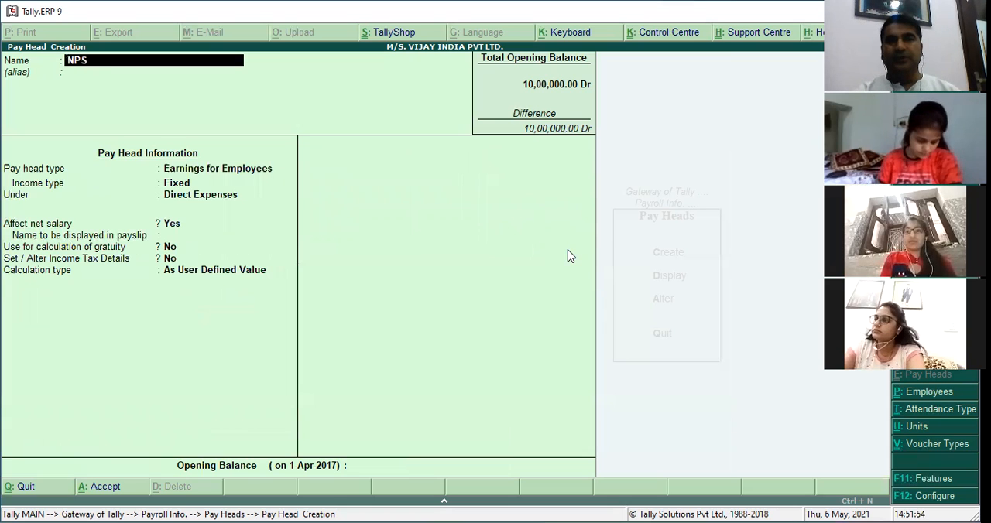
pyautogui.write(' CONTRIBUTION')
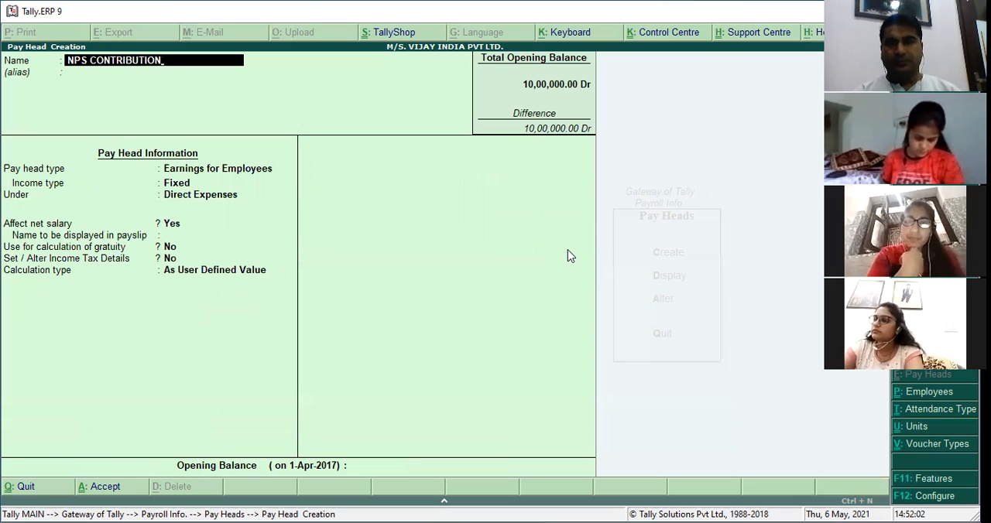
pyautogui.press('Escape')
pyautogui.press('Escape')
pyautogui.press('y')
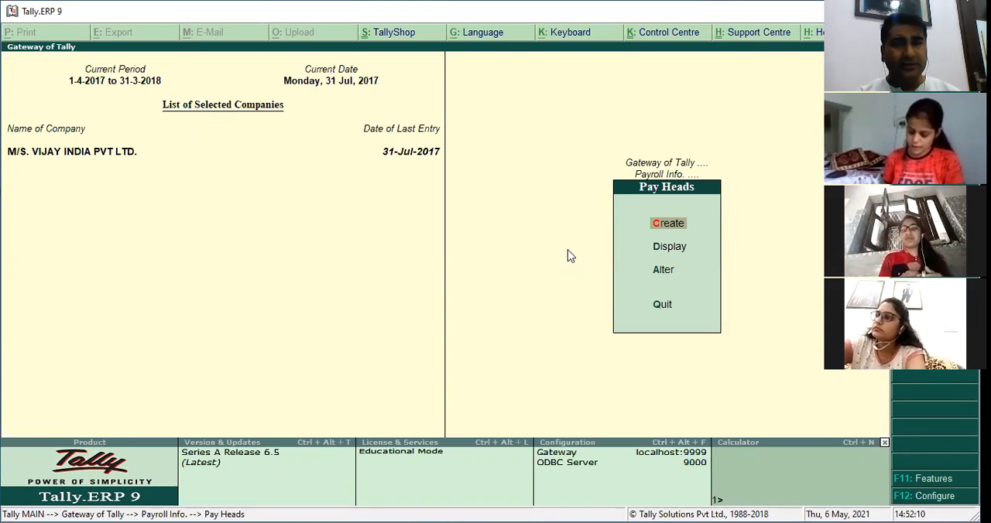
# Open the payroll salary details definition for the last employee listed under SALES DEPARTMENT.
pyautogui.press('Escape')
pyautogui.press('Escape')
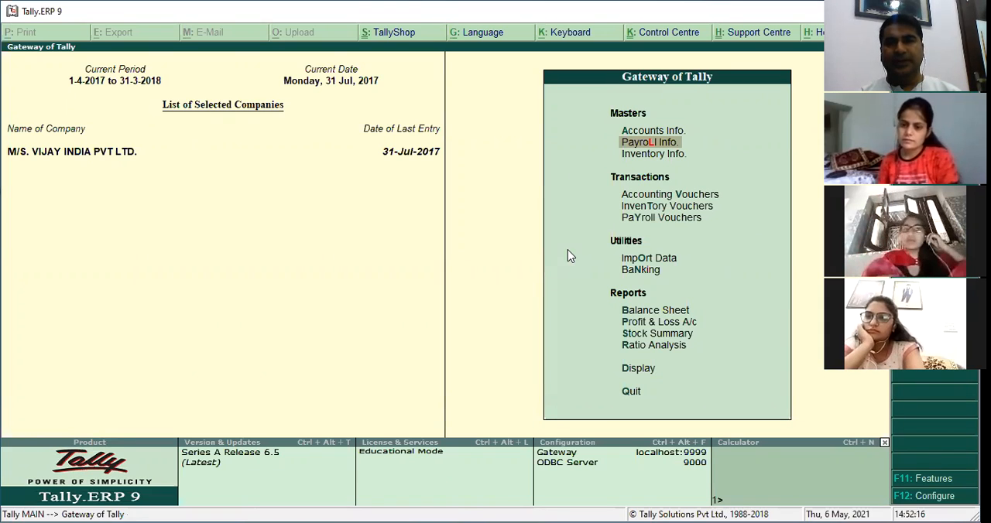
pyautogui.press('Return')
pyautogui.press('Down')
pyautogui.press('Down')
pyautogui.press('Down')
pyautogui.press('Down')
pyautogui.press('Down')
pyautogui.press('Down')
pyautogui.press('Return')
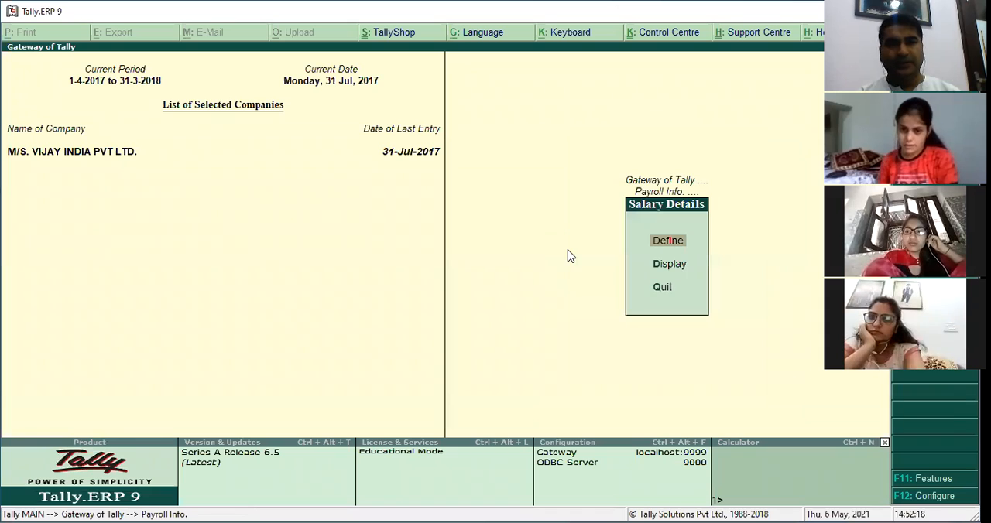
pyautogui.click(567, 249)
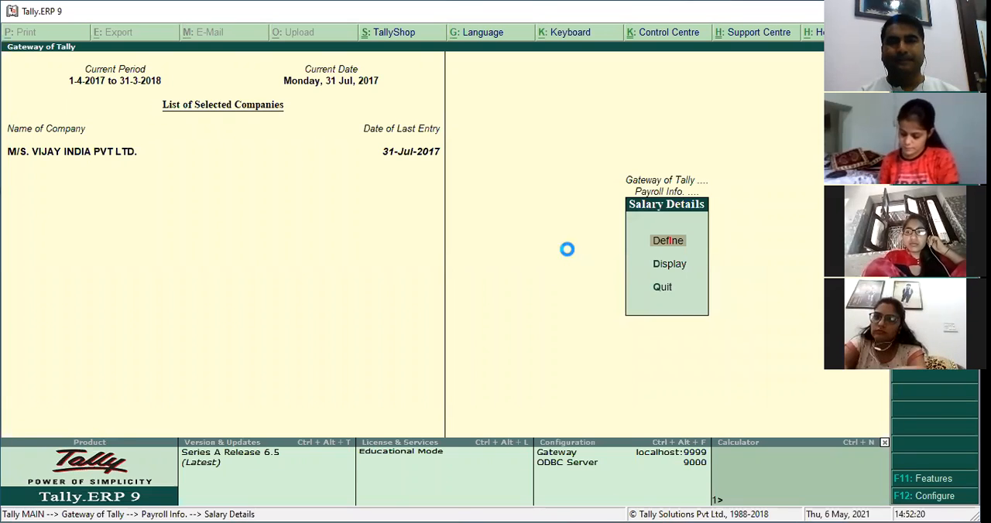
pyautogui.press('Return')
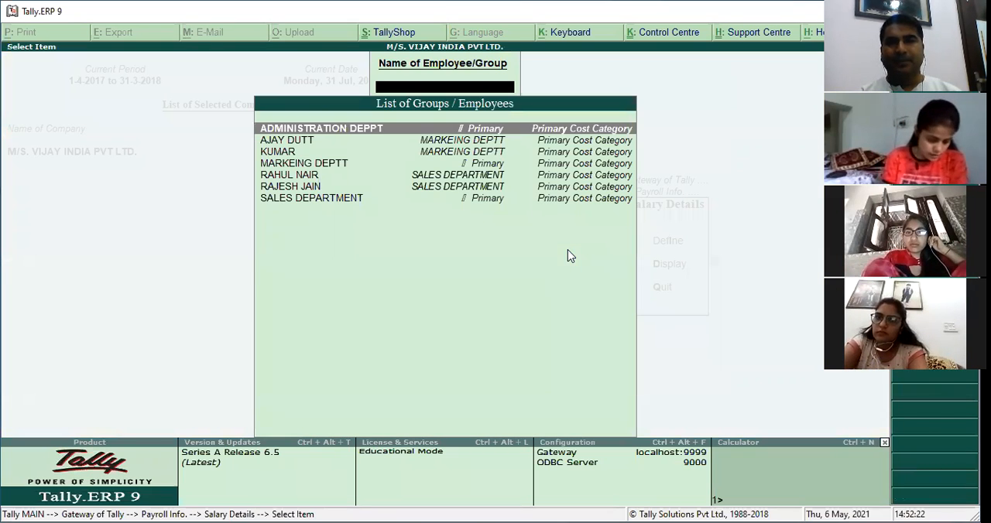
pyautogui.write('RAJ')
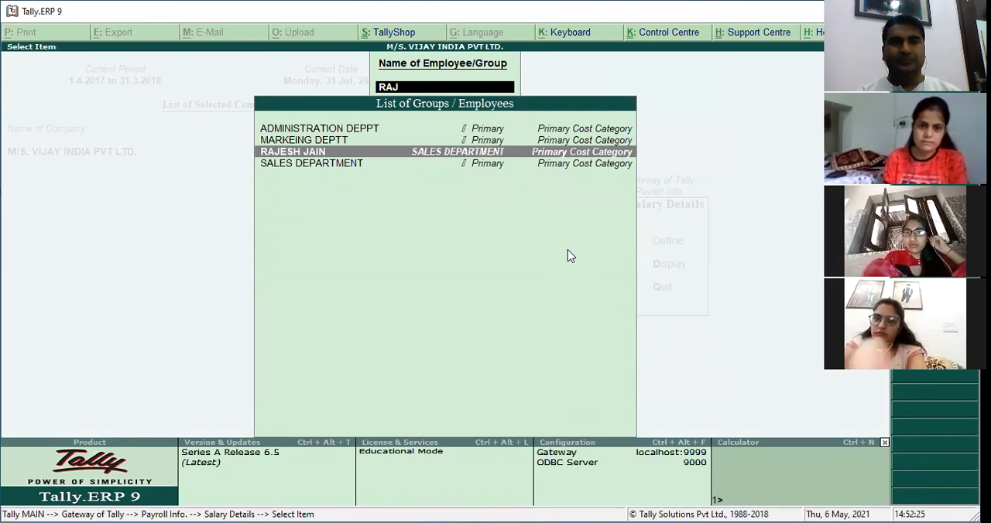
pyautogui.press('Return')
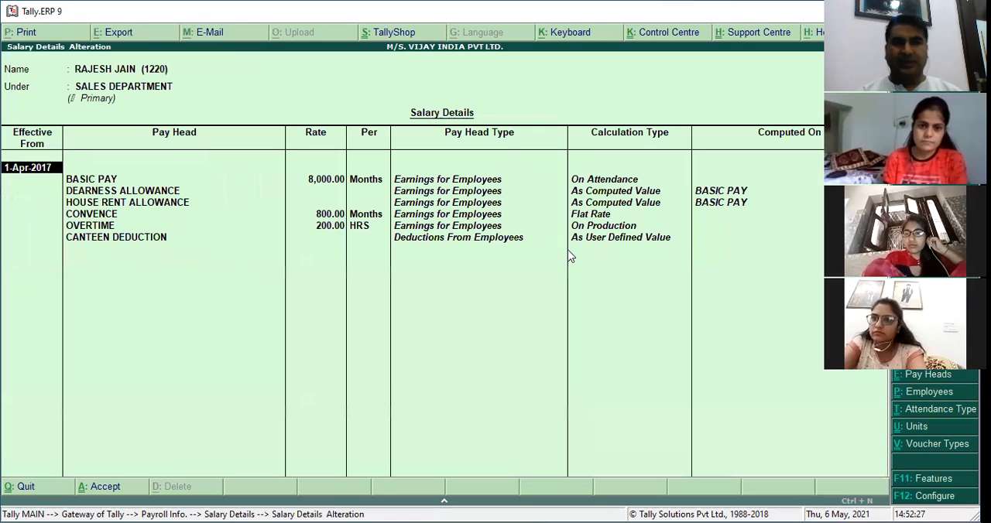
# Add a salary structure effective 1-Aug-2017 below the existing one, using Copy From Previous Value.
pyautogui.press('Return')
pyautogui.press('Return')
pyautogui.press('Return')
pyautogui.press('Return')
pyautogui.press('Return')
pyautogui.press('Return')
pyautogui.press('Return')
pyautogui.press('Return')
pyautogui.press('Return')
pyautogui.press('Return')
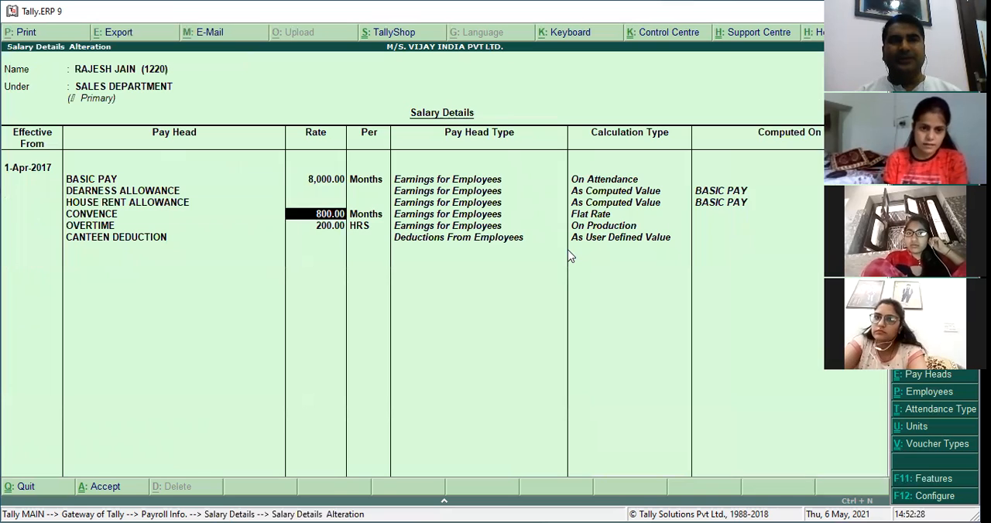
pyautogui.press('Return')
pyautogui.press('Return')
pyautogui.press('Return')
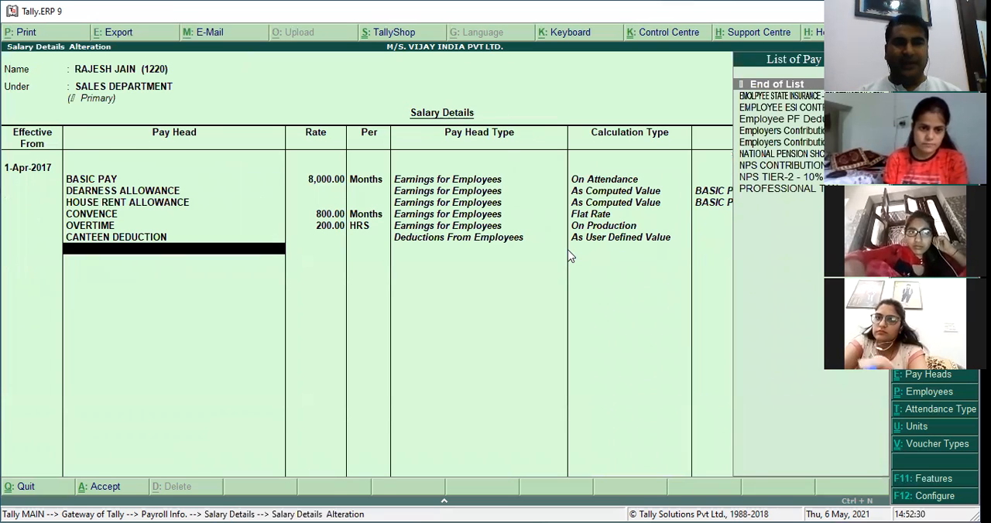
pyautogui.write('1-8')
pyautogui.press('Return')
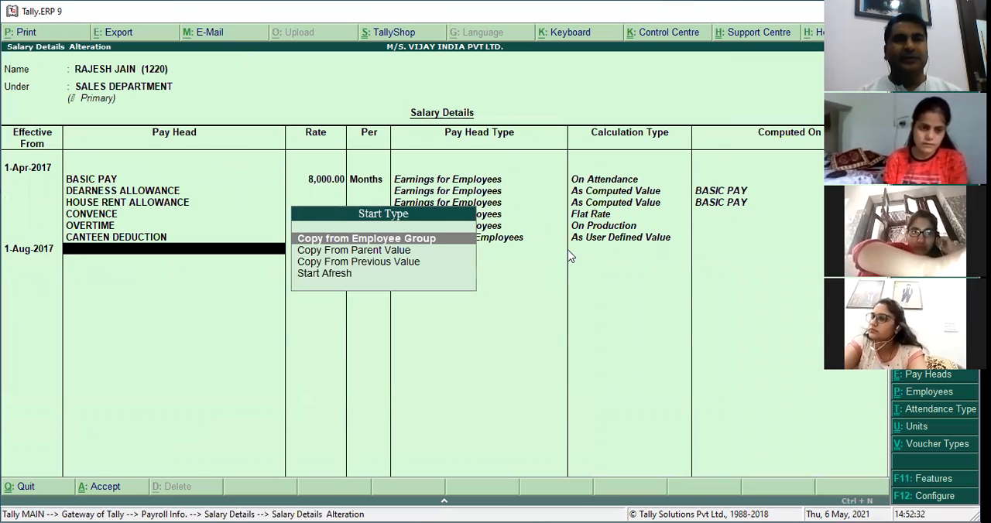
pyautogui.press('Down')
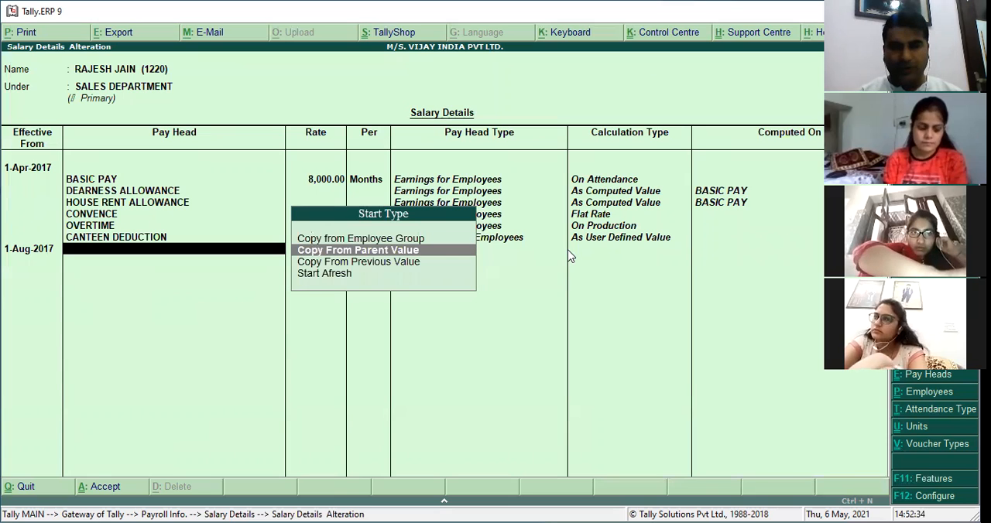
pyautogui.press('Down')
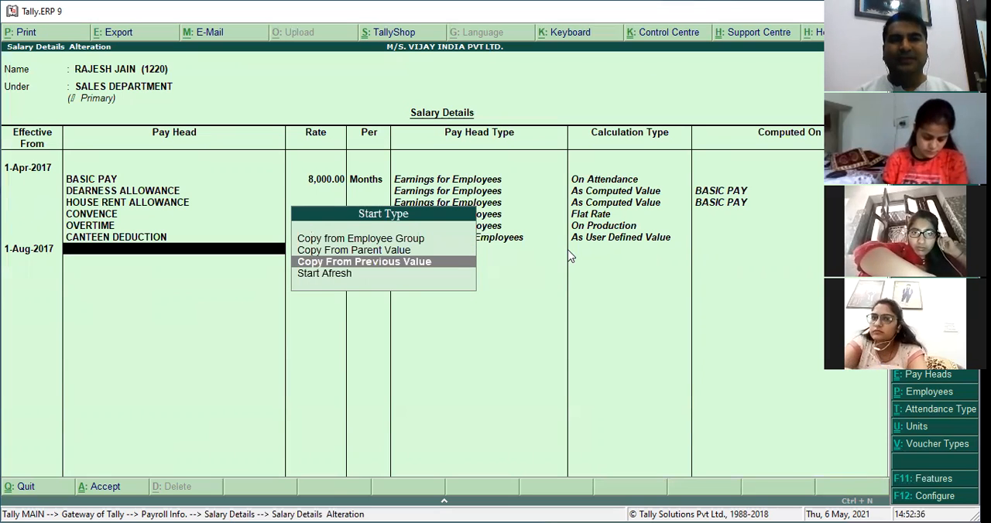
pyautogui.press('Return')
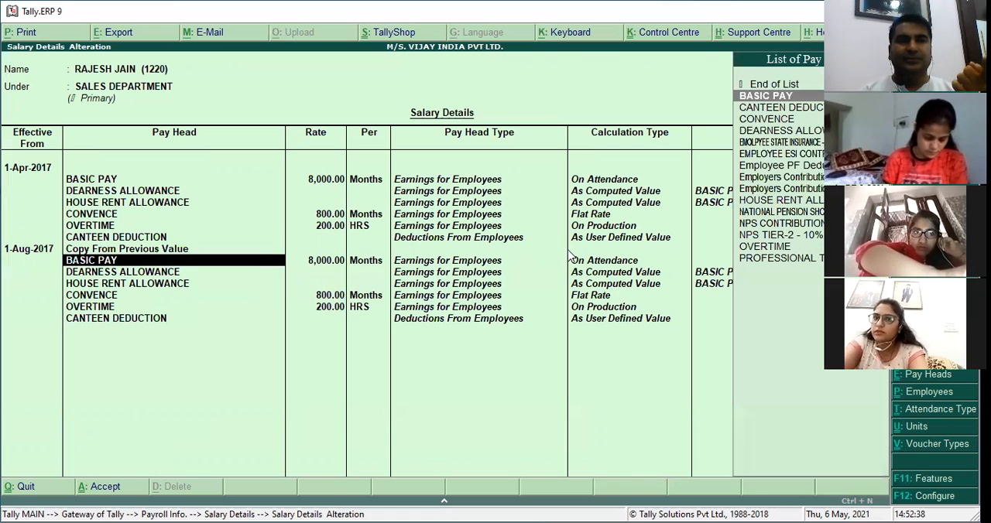
# Keep the copied August pay heads and rates, and add Employee PF Deduction 12% below CANTEEN DEDUCTION.
pyautogui.press('Return')
pyautogui.press('Return')
pyautogui.press('Return')
pyautogui.press('Return')
pyautogui.press('Return')
pyautogui.press('Return')
pyautogui.press('Return')
pyautogui.press('Return')
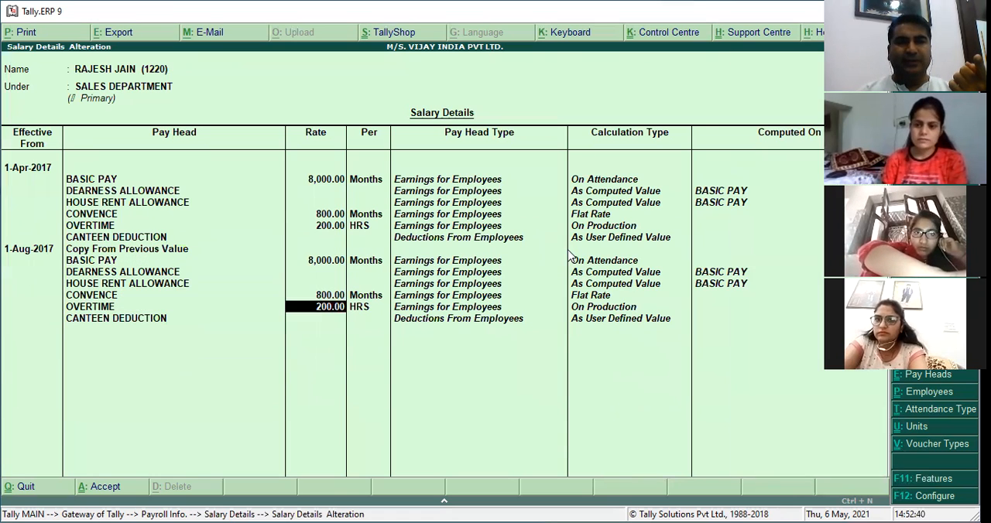
pyautogui.press('Return')
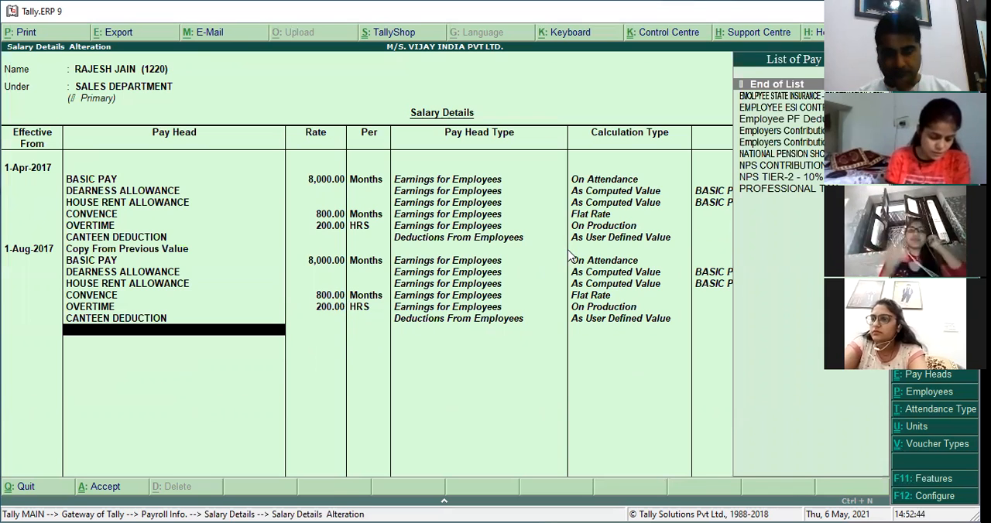
pyautogui.write('EMP')
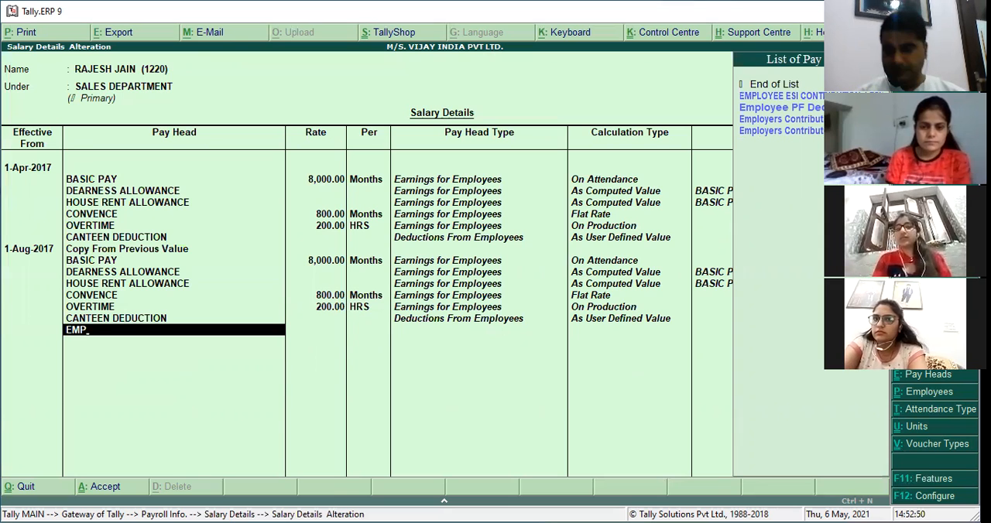
pyautogui.press('Down')
pyautogui.press('Down')
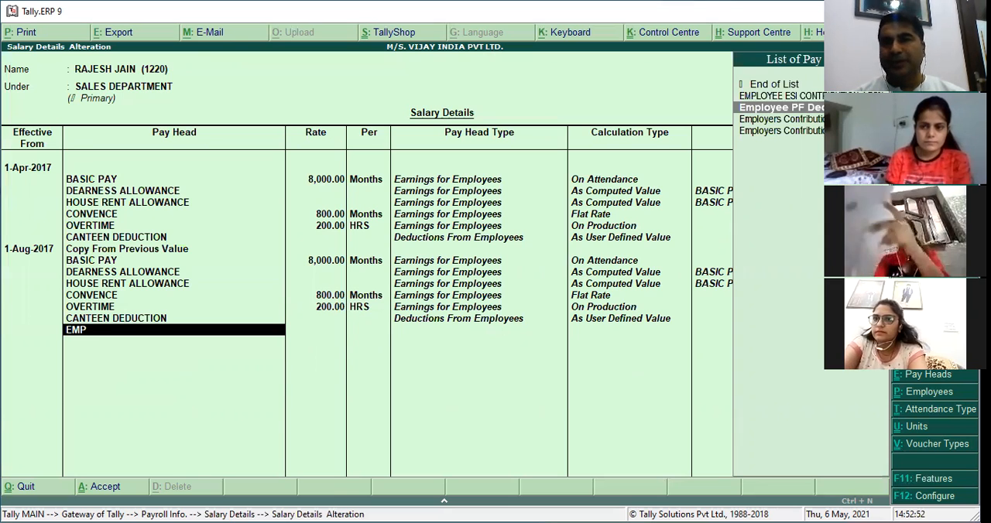
pyautogui.press('Return')
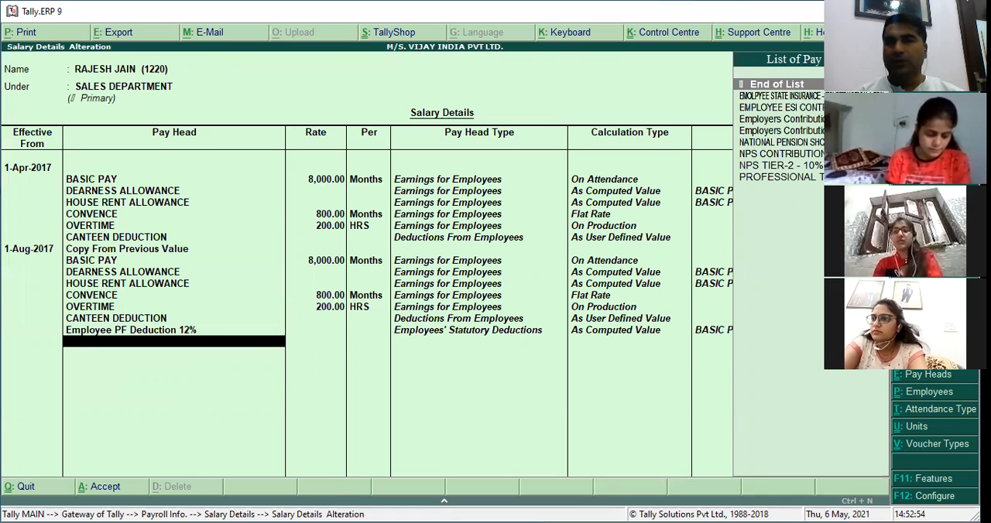
# Add Employers Contribution to PF 8.33% and Employers Contribution to PF 3.67% to the August salary structure.
pyautogui.write('EM')
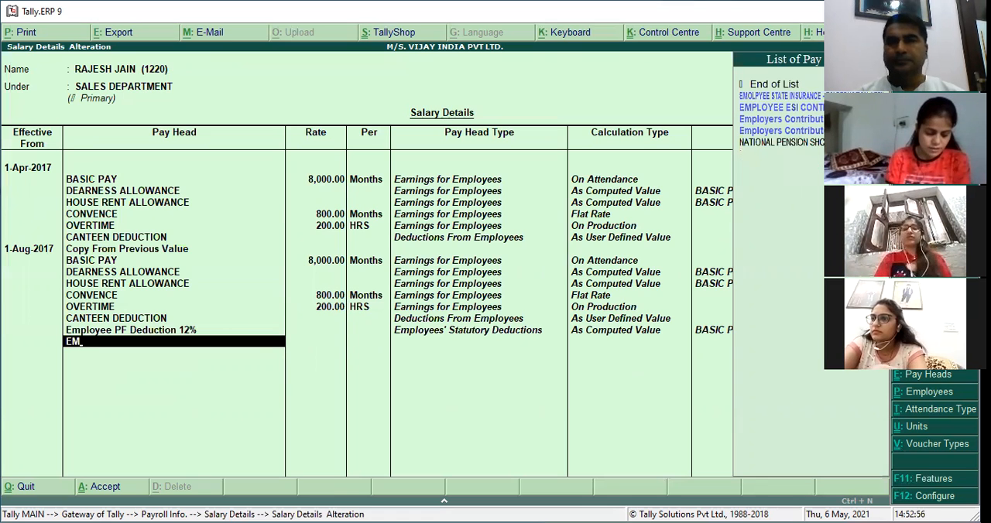
pyautogui.press('Down')
pyautogui.press('Down')
pyautogui.press('Down')
pyautogui.press('Return')
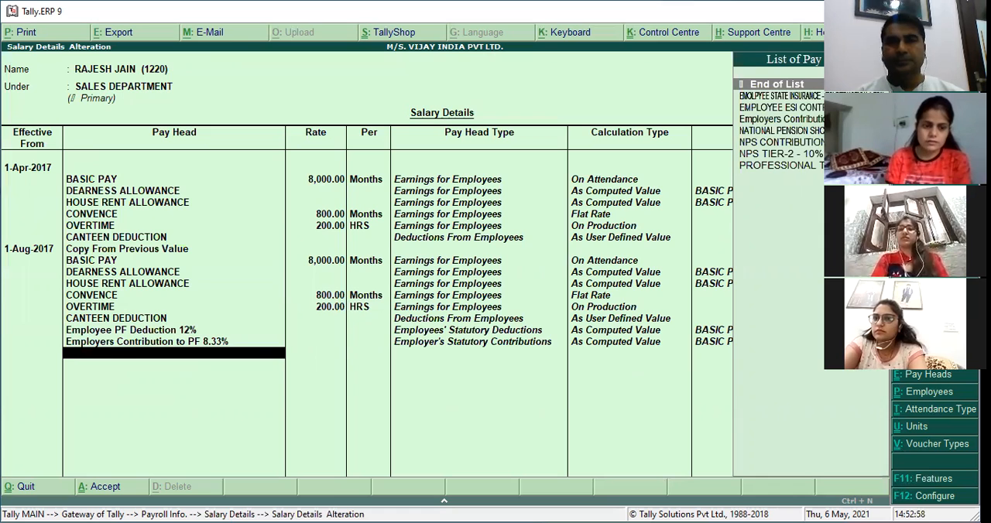
pyautogui.write('EM')
pyautogui.press('Down')
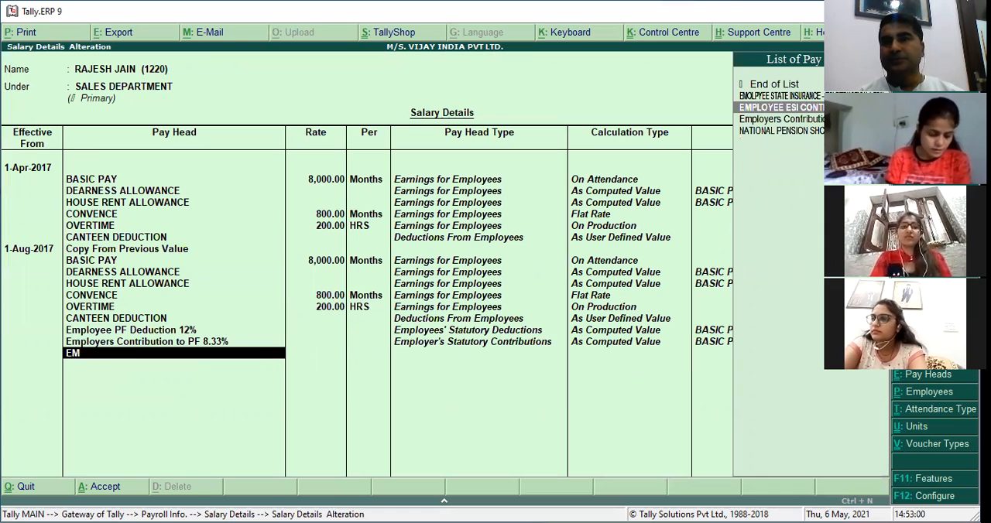
pyautogui.press('Down')
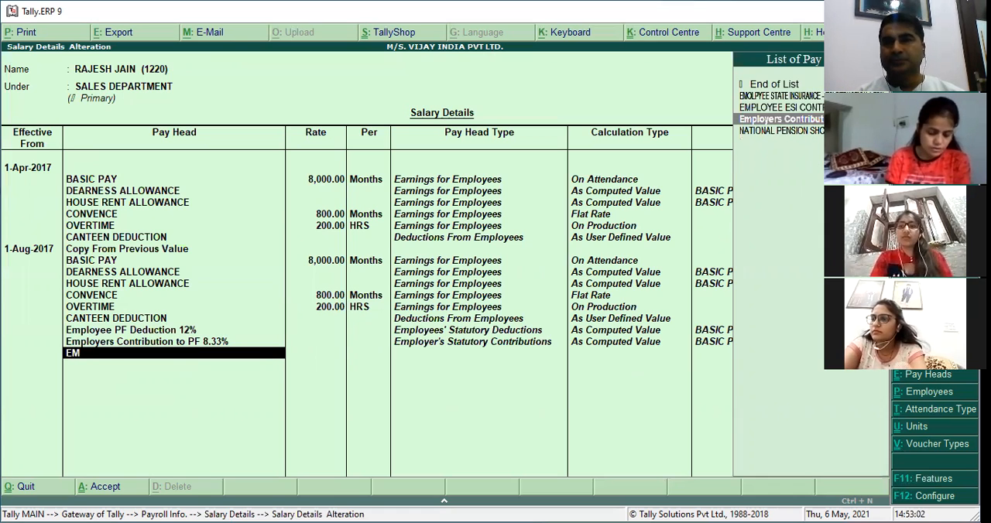
pyautogui.press('Return')
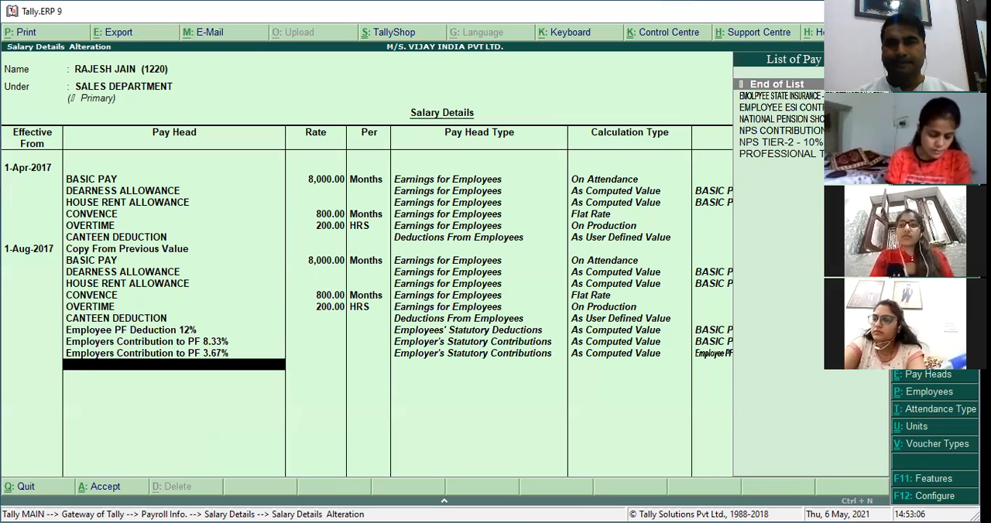
# Add EMOLPYEE STATE INSURANCE - ESI DEDUCTION 1.75% and EMPLOYEE ESI CONTRIBUTION 4.75% to the August salary structure.
pyautogui.write('ES')
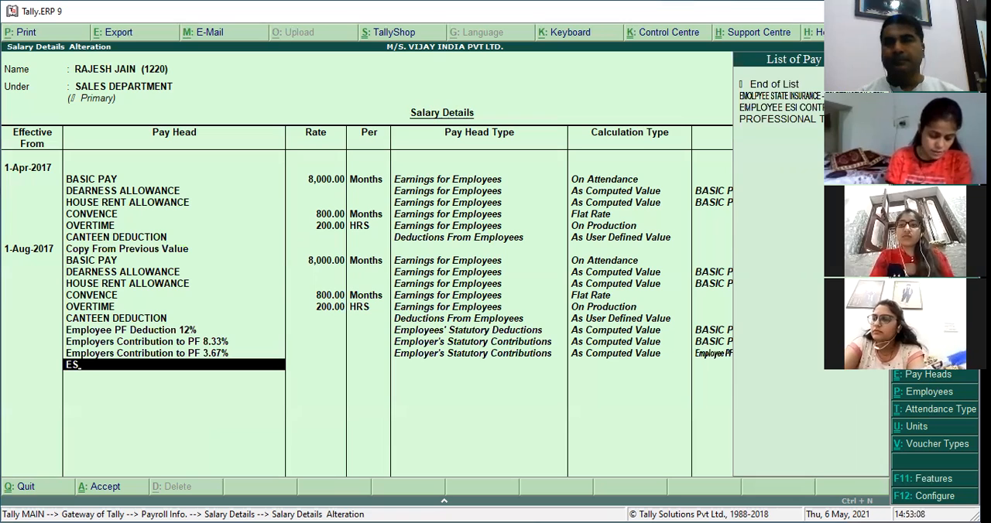
pyautogui.press('Down')
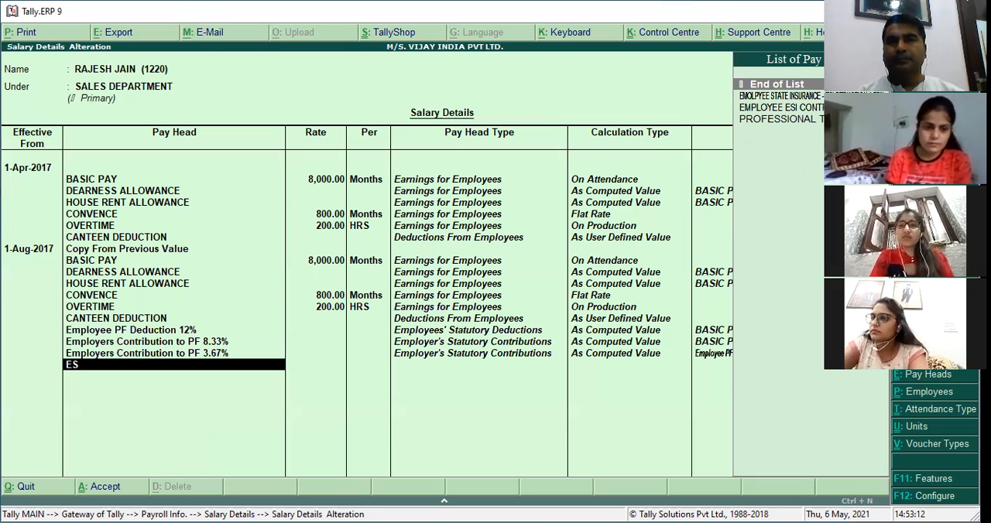
pyautogui.press('Down')
pyautogui.press('Return')
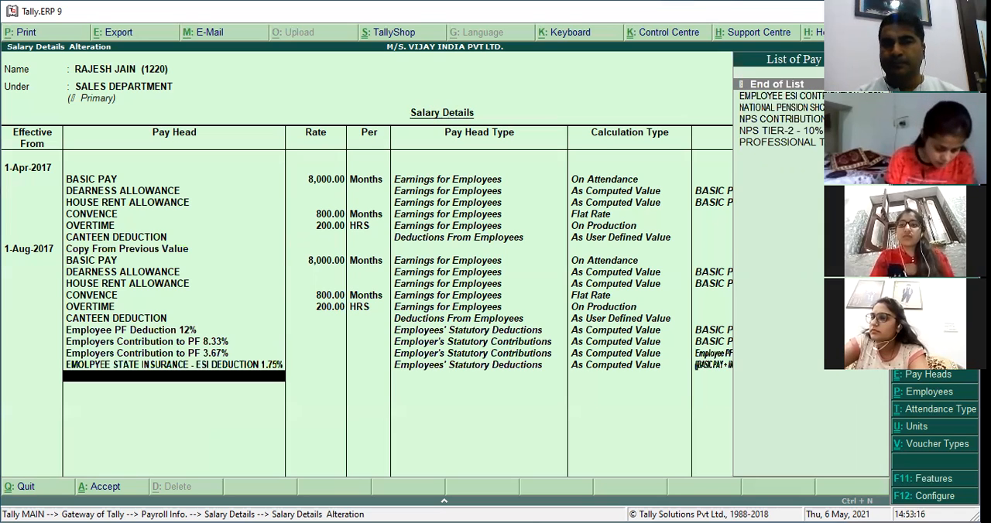
pyautogui.write('E')
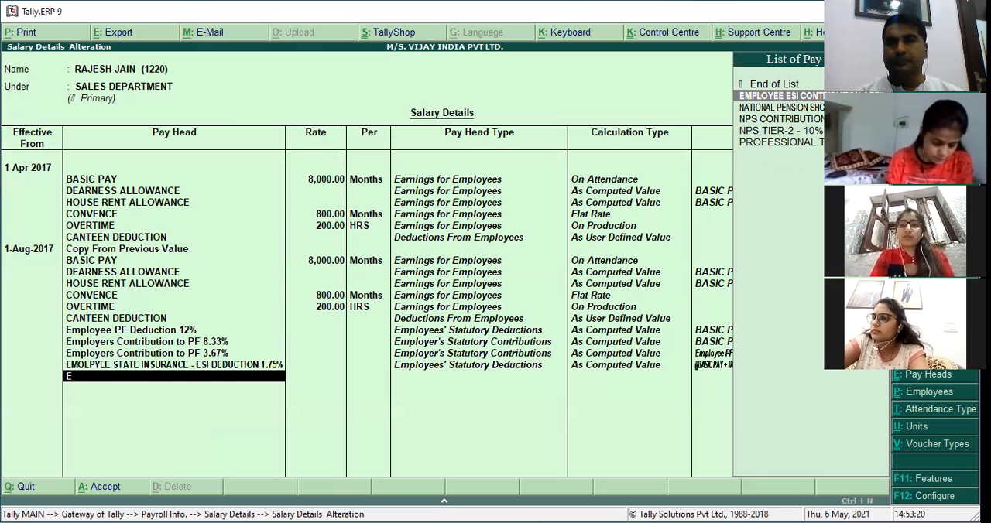
pyautogui.press('Return')
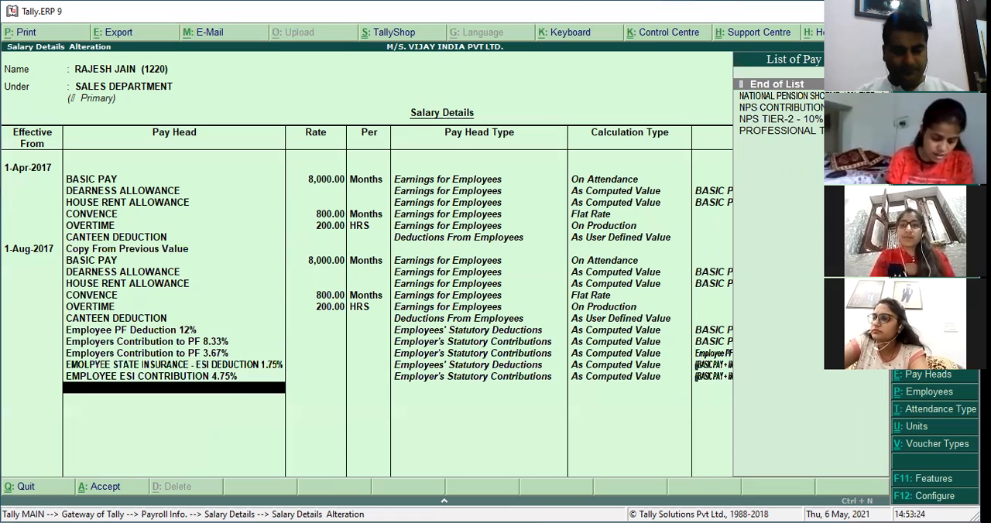
# Add NPS CONTRIBUTION - 10% TIER 1, NPS TIER-2 - 10%, NATIONAL PENSION SHCEME 10% TIER -1 and PROFESSIONAL TAX to the August structure.
pyautogui.write('NP')
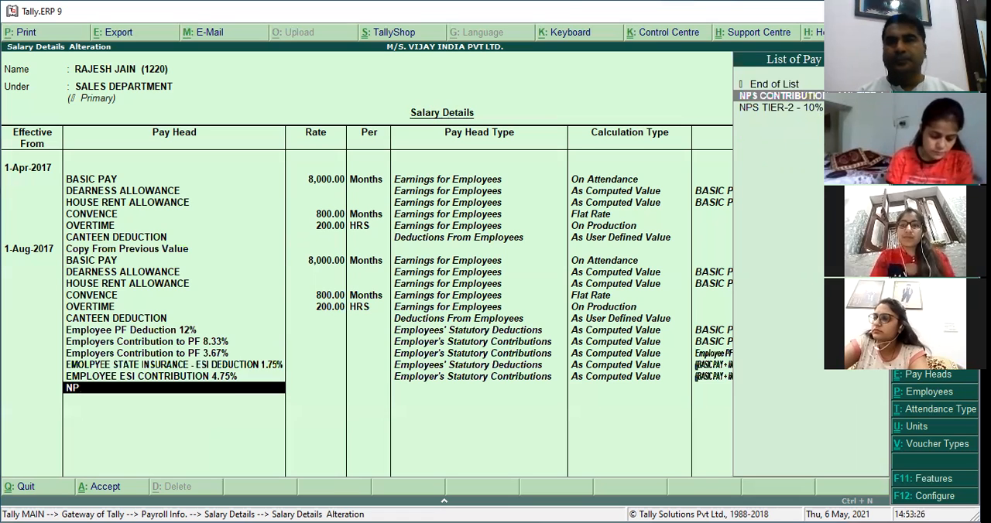
pyautogui.press('Return')
pyautogui.write('NP')
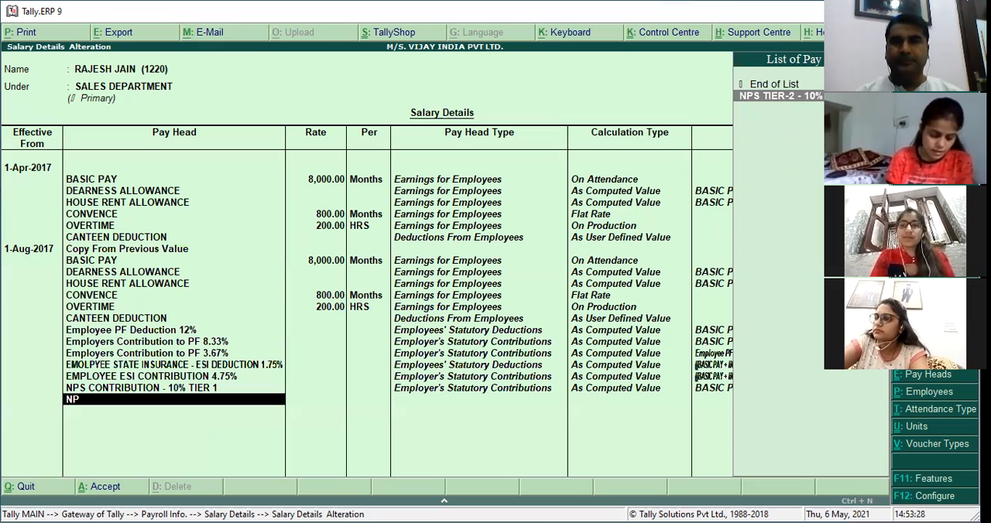
pyautogui.press('Return')
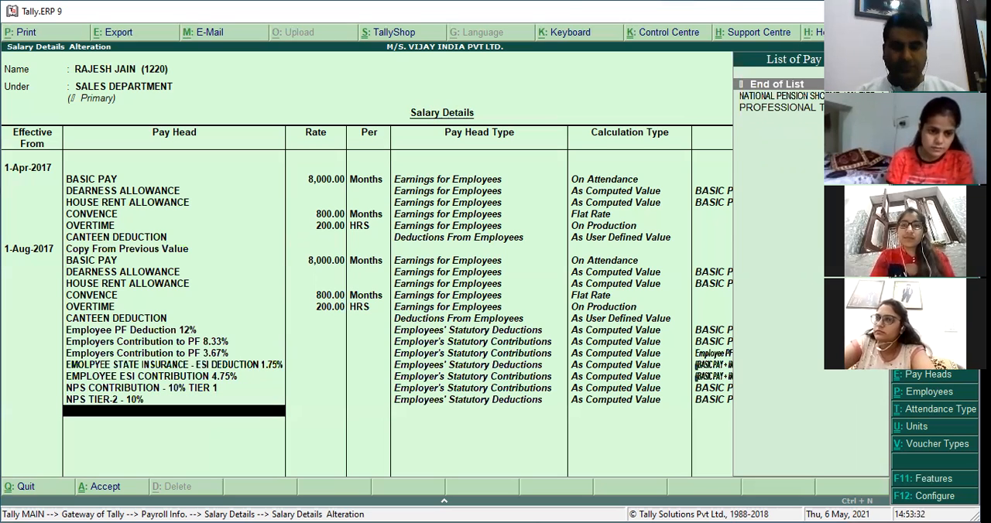
pyautogui.write('N')
pyautogui.press('Return')
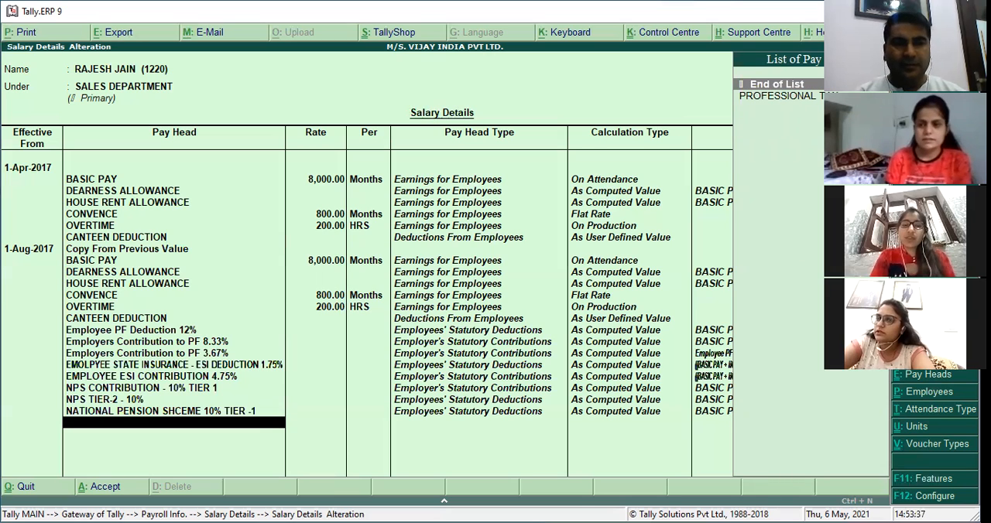
pyautogui.write('PRO')
pyautogui.press('Return')
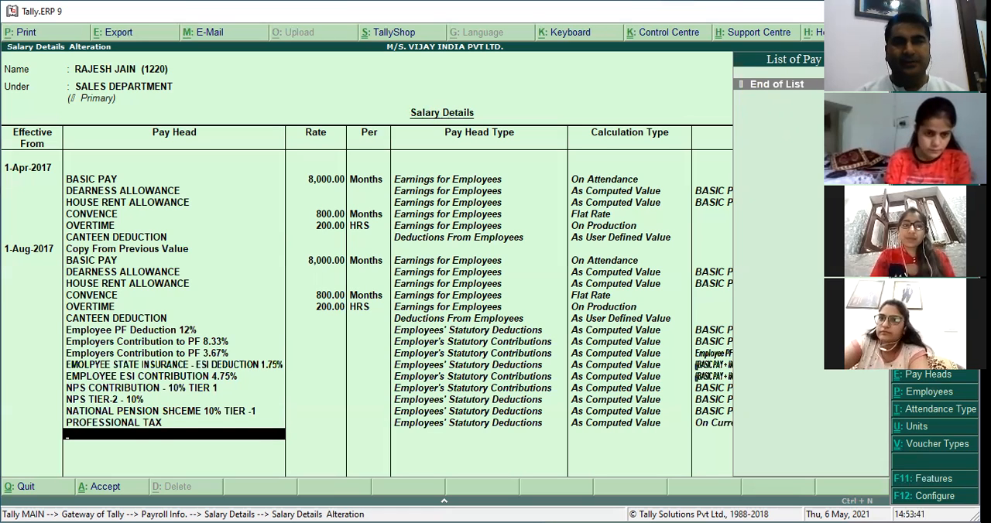
# Review the statutory pay heads added under 1-Aug-2017, from Employee PF Deduction 12% down to PROFESSIONAL TAX.
pyautogui.press('BackSpace')
pyautogui.press('Up')
pyautogui.press('Up')
pyautogui.press('Up')
pyautogui.press('Up')
pyautogui.press('Up')
pyautogui.press('Up')
pyautogui.press('Up')
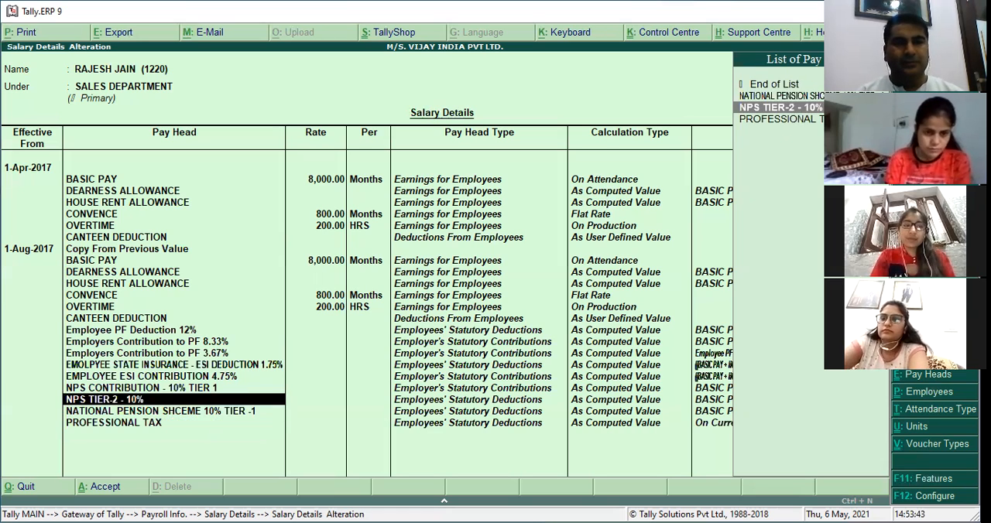
pyautogui.press('Up')
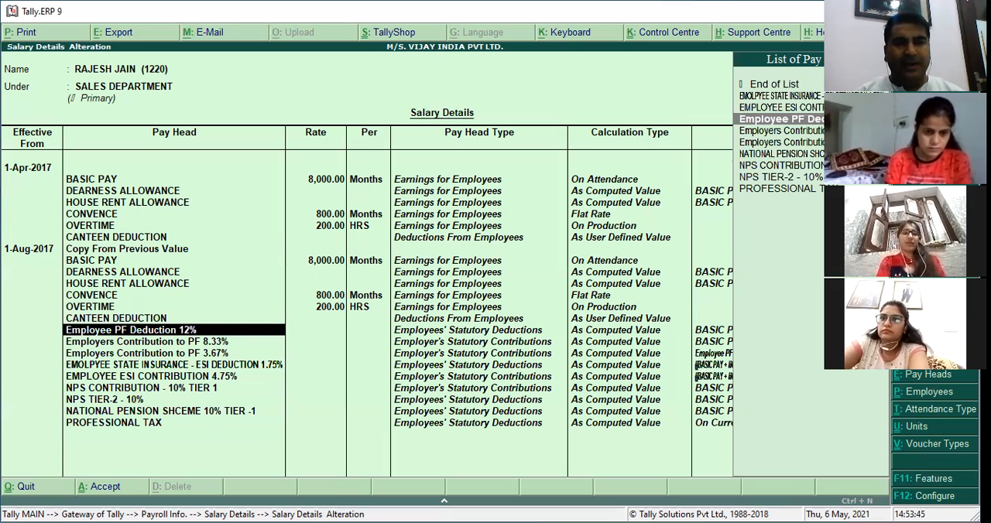
pyautogui.press('Down')
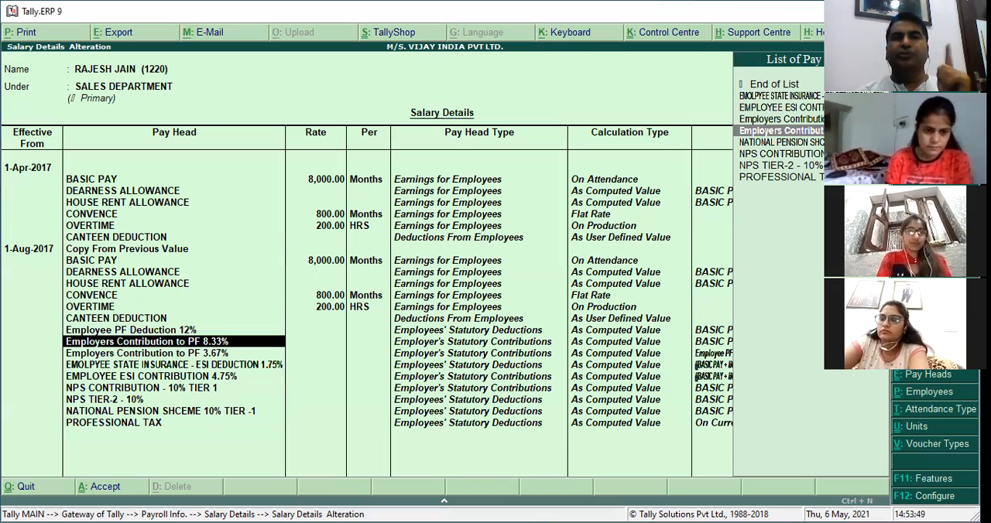
pyautogui.press('Down')
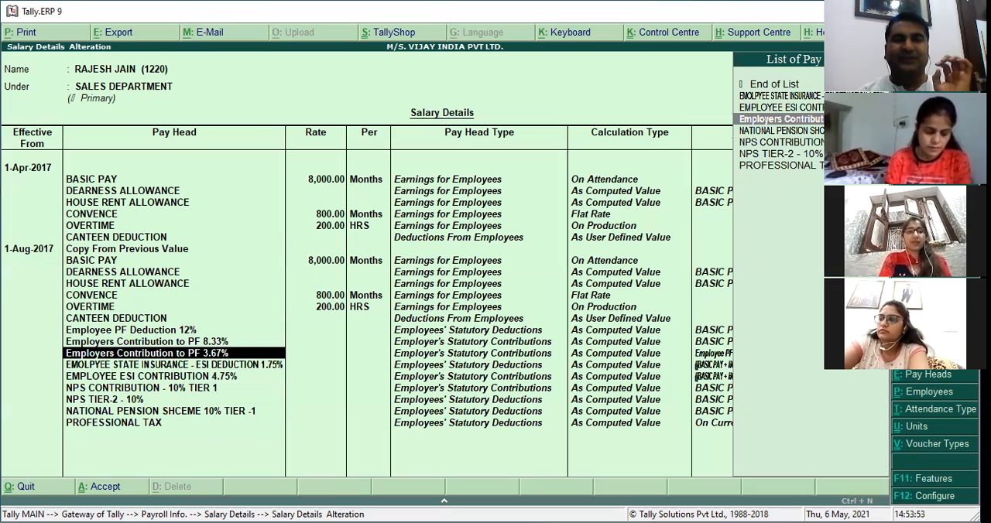
pyautogui.press('Down')
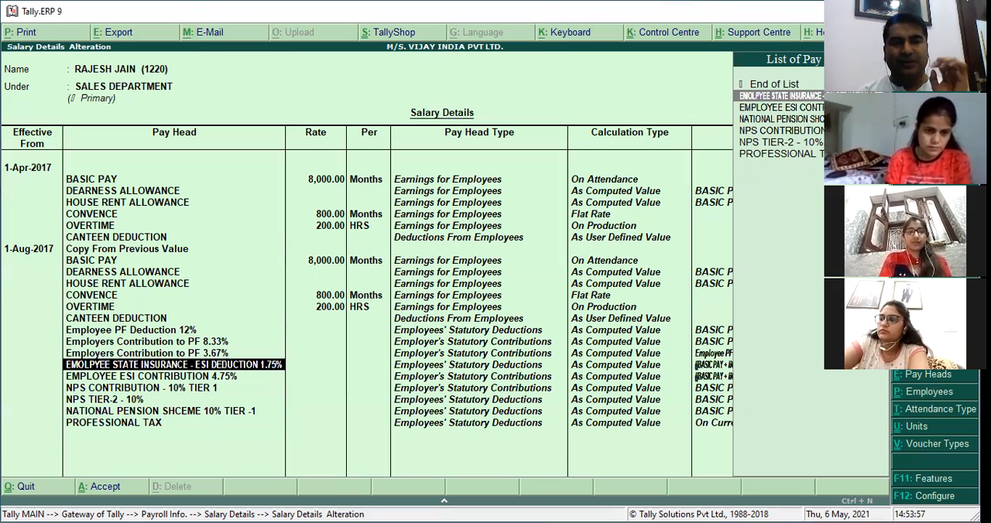
pyautogui.press('Down')
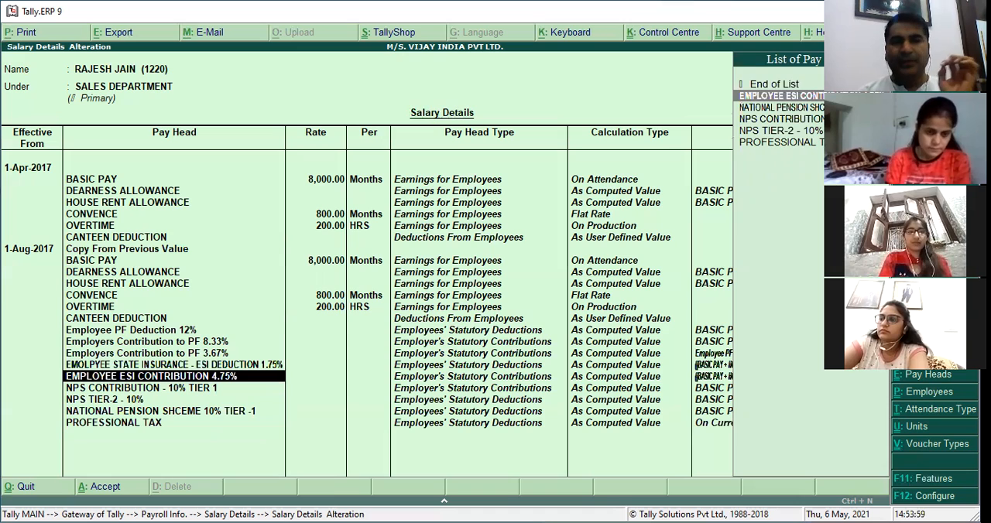
pyautogui.press('Down')
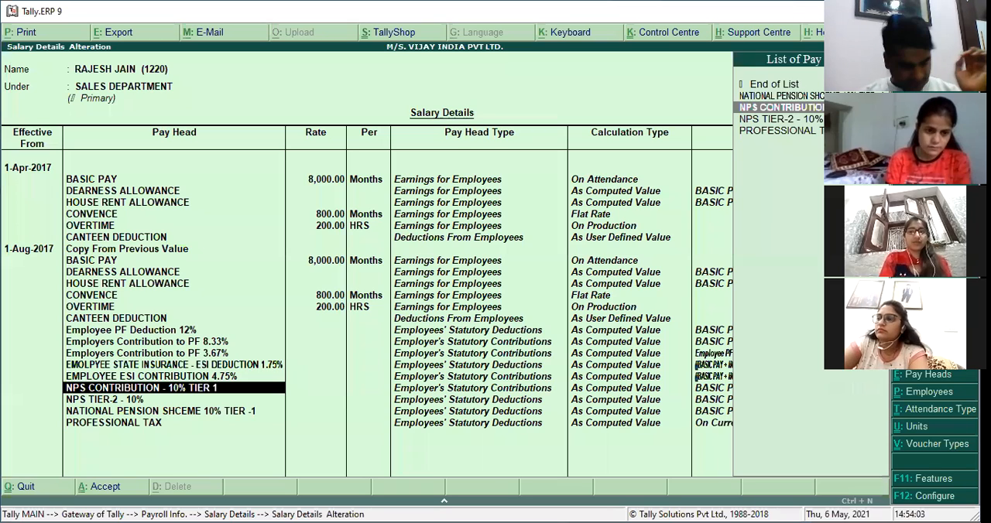
pyautogui.press('Down')
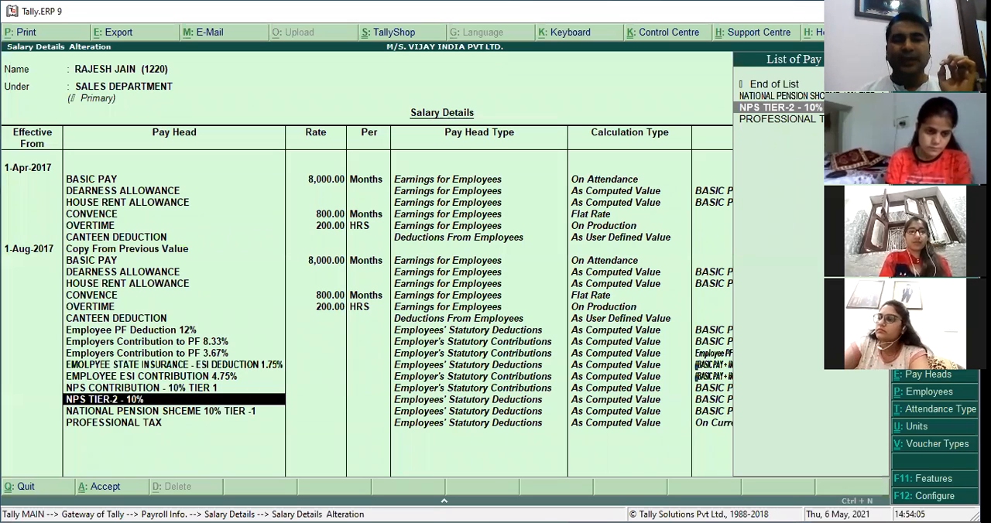
pyautogui.press('Down')
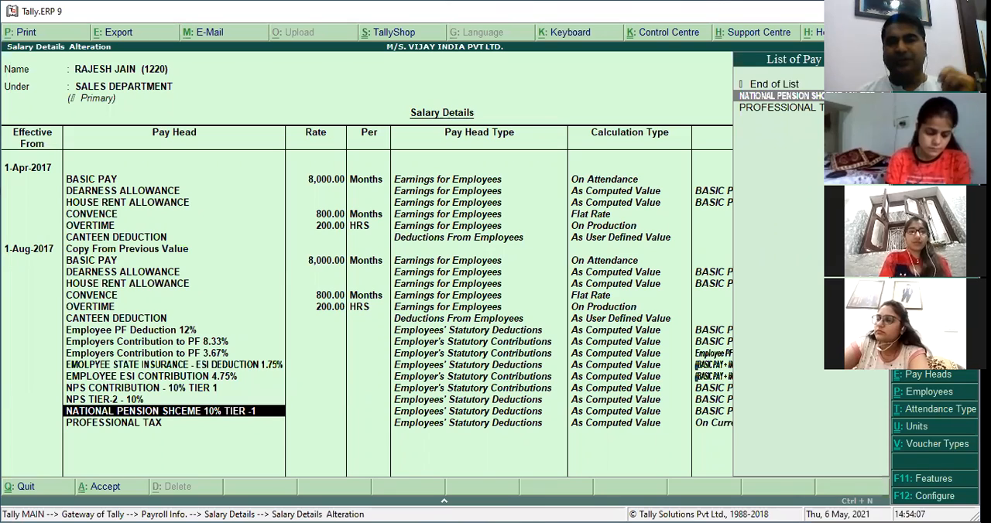
pyautogui.press('Down')
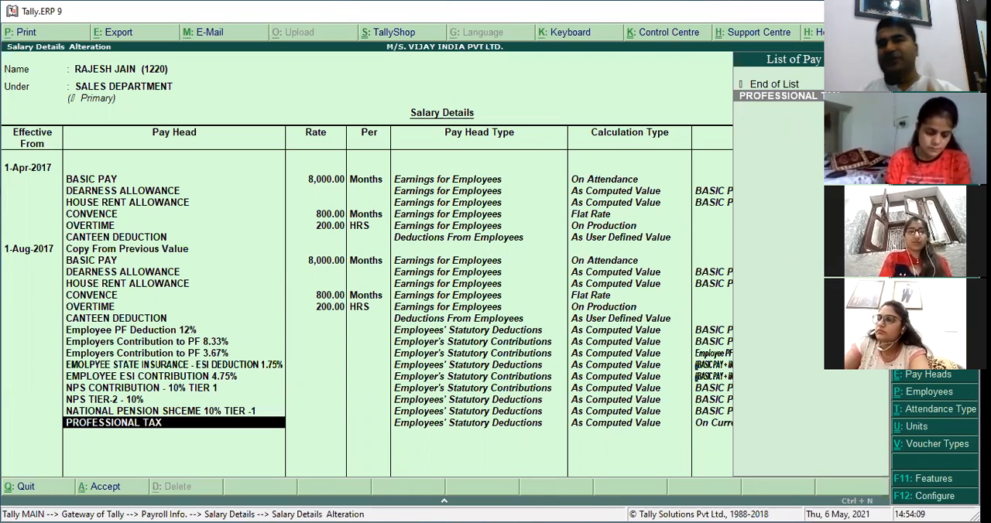
pyautogui.press('Down')
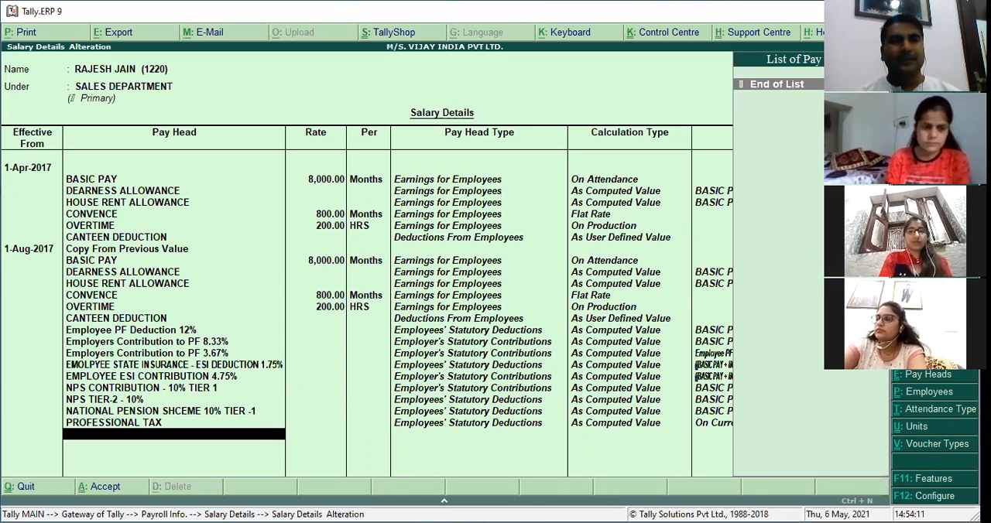
# End the August pay head list and save the employee's altered salary details.
pyautogui.press('Return')
pyautogui.press('Return')
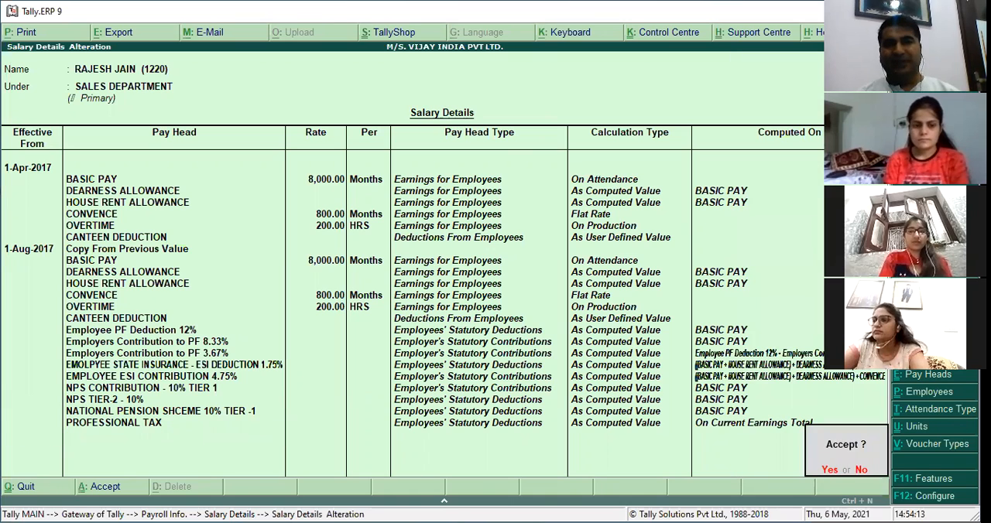
pyautogui.press('Return')
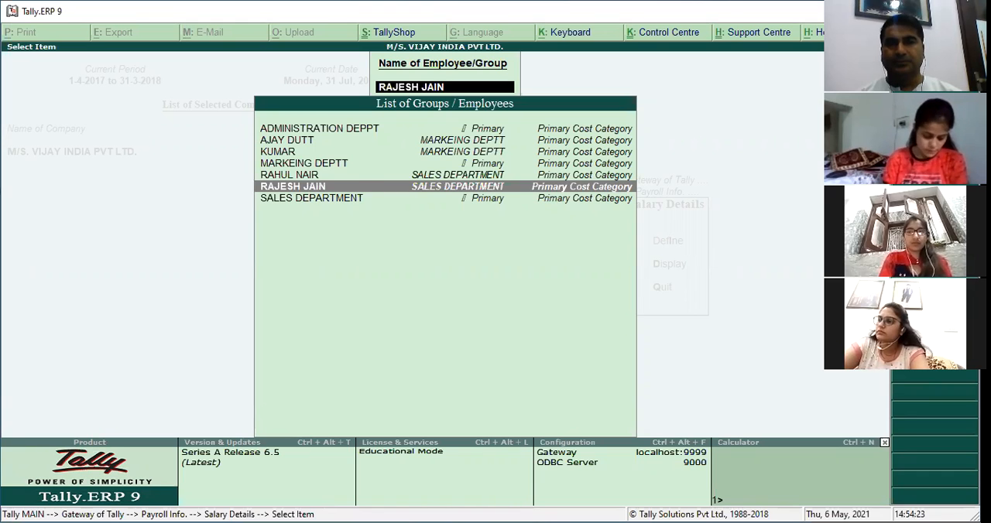
# Open the salary details of the other SALES DEPARTMENT employee and keep the existing April pay heads, ending at a new effective date row.
pyautogui.press('Up')
pyautogui.press('Return')
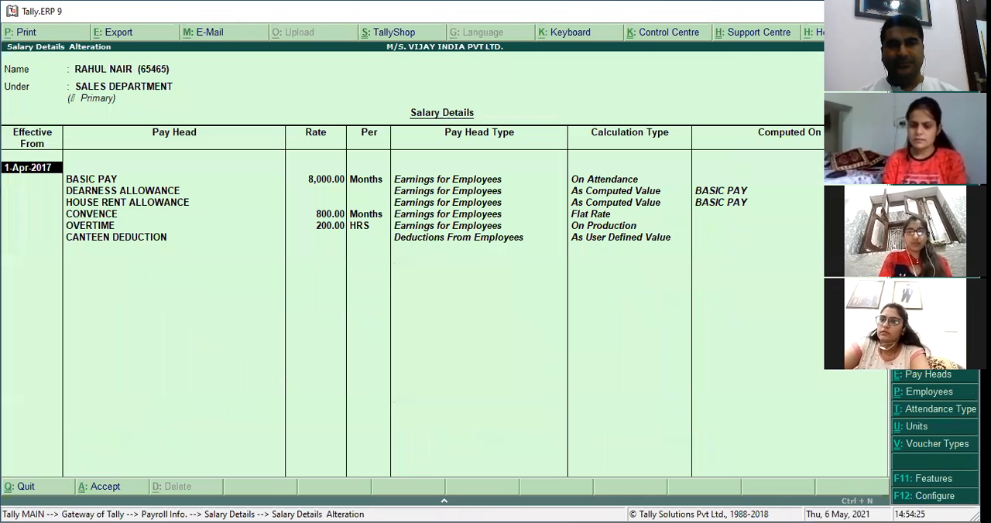
pyautogui.press('Return')
pyautogui.press('Down')
pyautogui.press('Down')
pyautogui.press('Down')
pyautogui.press('Down')
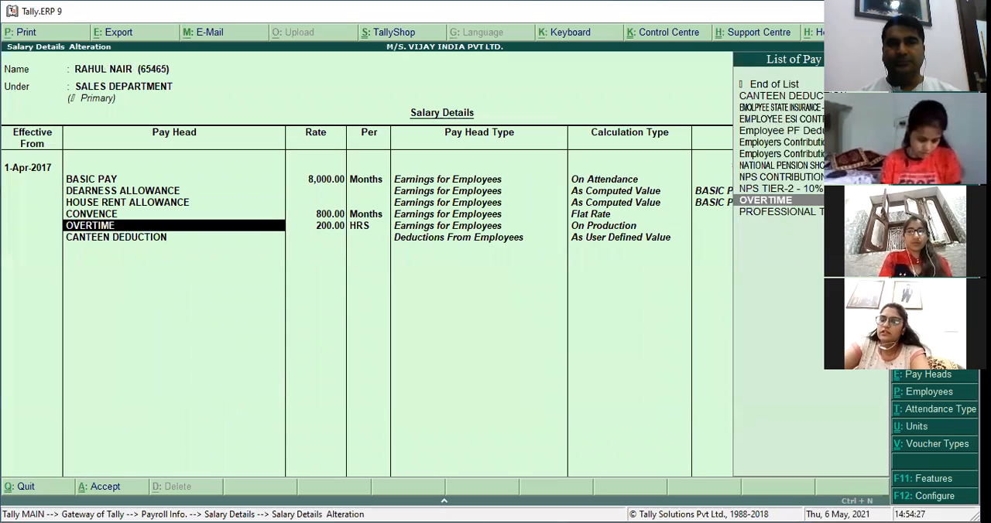
pyautogui.press('Return')
# Add a salary structure effective 1-Aug-2017 for this employee, using Copy From Previous Value.
pyautogui.press('Return')
pyautogui.press('Return')
pyautogui.press('Return')
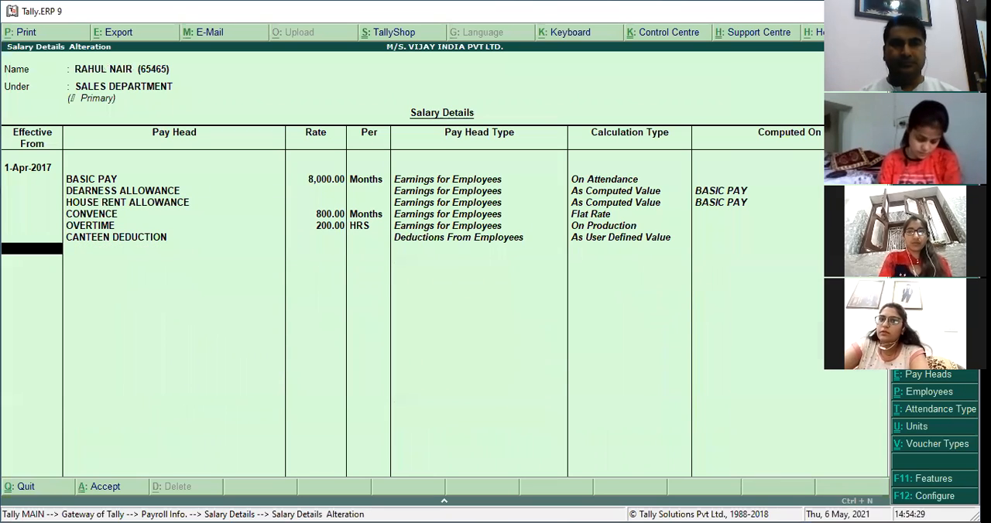
pyautogui.write('1.8')
pyautogui.press('Return')
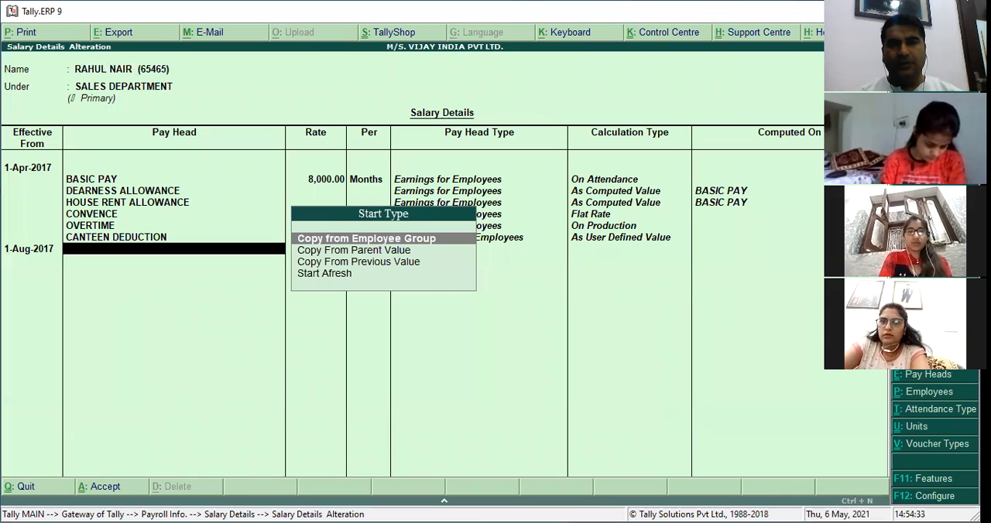
pyautogui.press('Down')
pyautogui.press('Down')
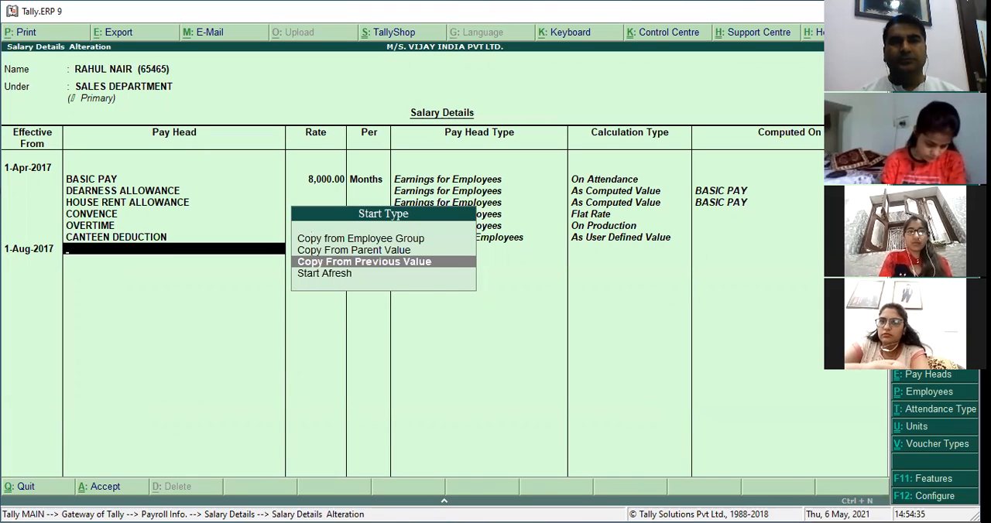
pyautogui.press('Return')
pyautogui.press('Return')
pyautogui.press('Return')
pyautogui.press('Return')
pyautogui.press('Return')
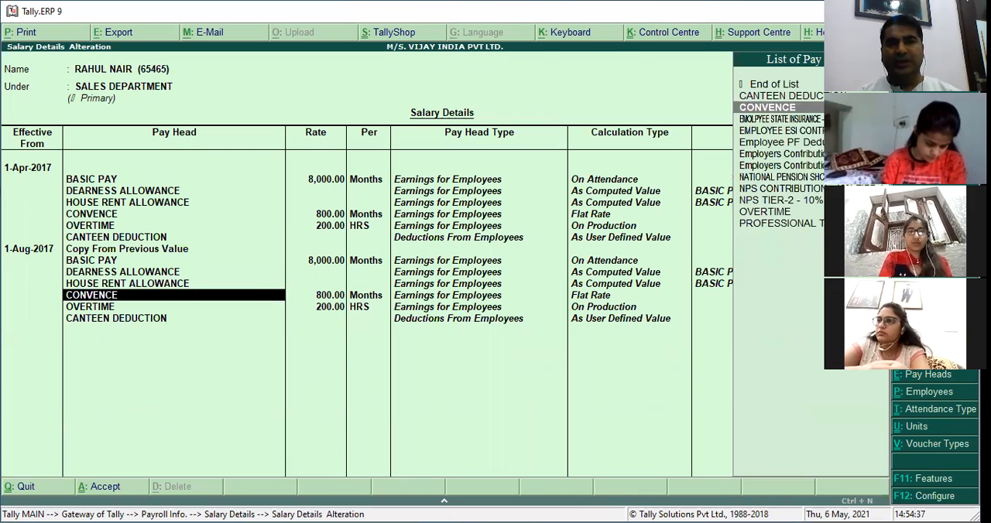
# Keep this employee's copied August pay heads and rates, and add Employee PF Deduction 12% after CANTEEN DEDUCTION.
pyautogui.press('Return')
pyautogui.press('Return')
pyautogui.press('Return')
pyautogui.press('Return')
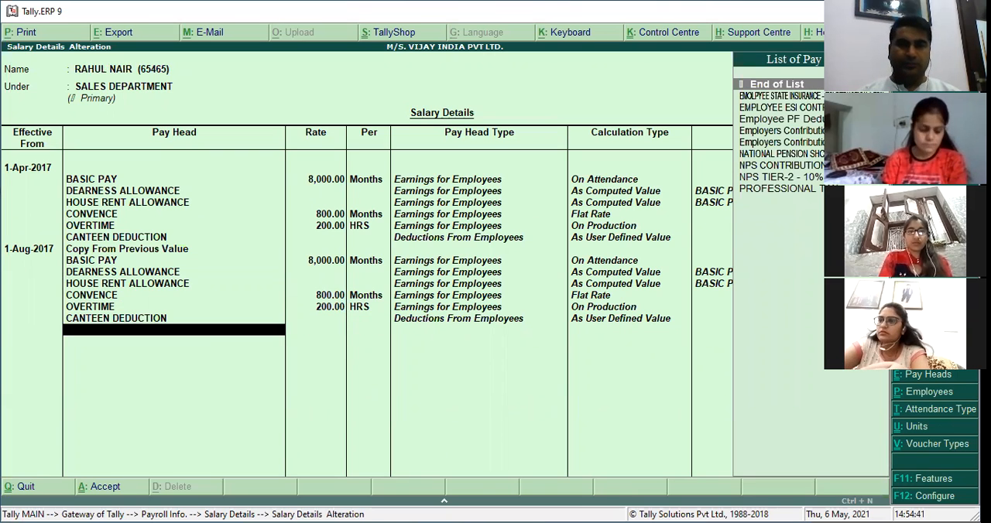
pyautogui.write('12')
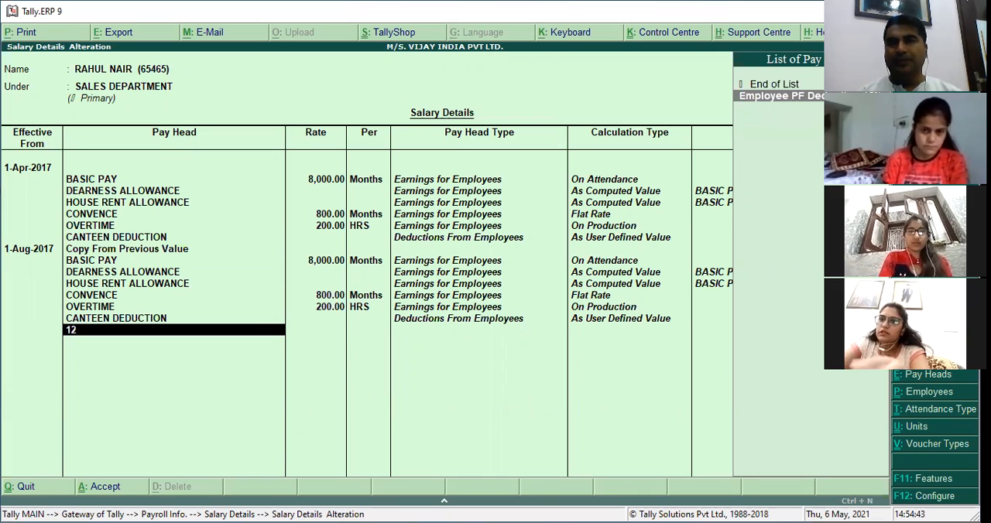
pyautogui.press('Return')
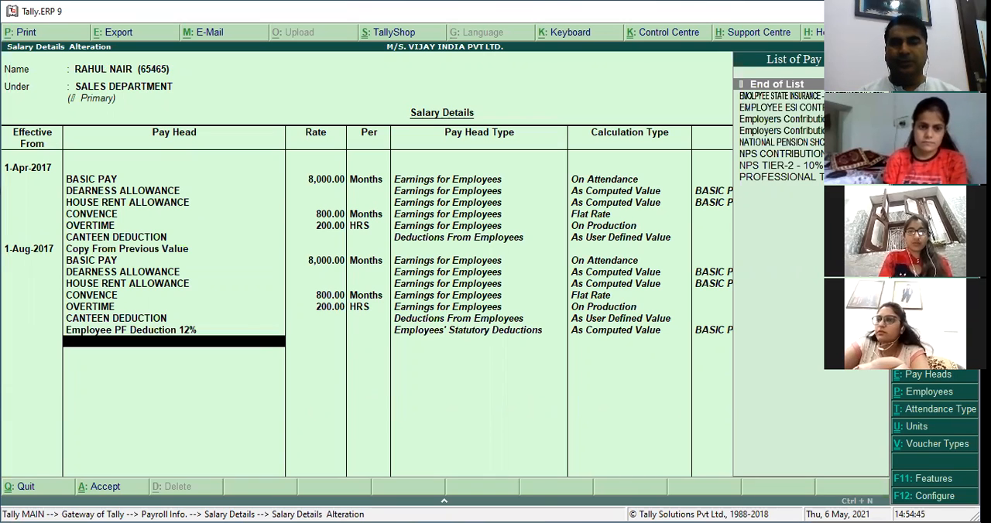
# Add Employers Contribution to PF 8.33% and Employers Contribution to PF 3.67% below Employee PF Deduction 12%.
pyautogui.write('8.33')
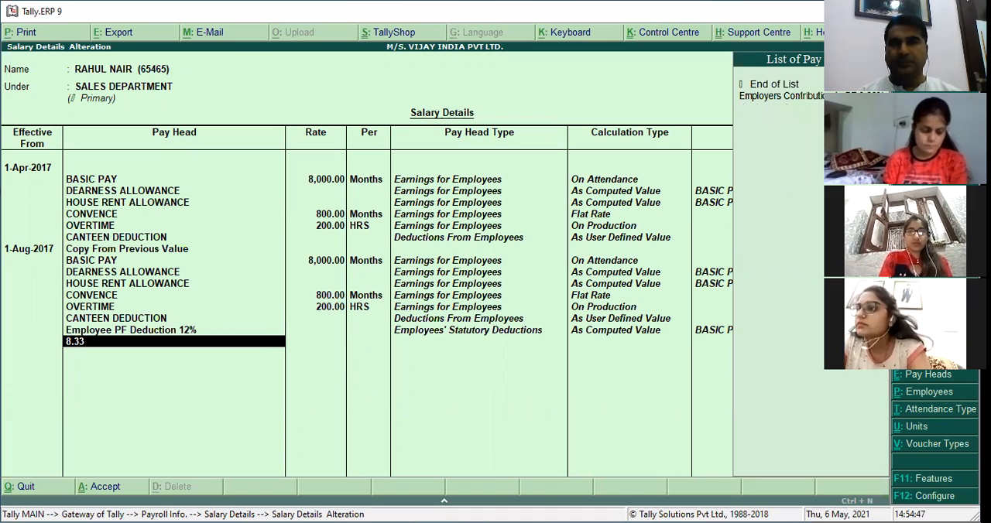
pyautogui.press('Return')
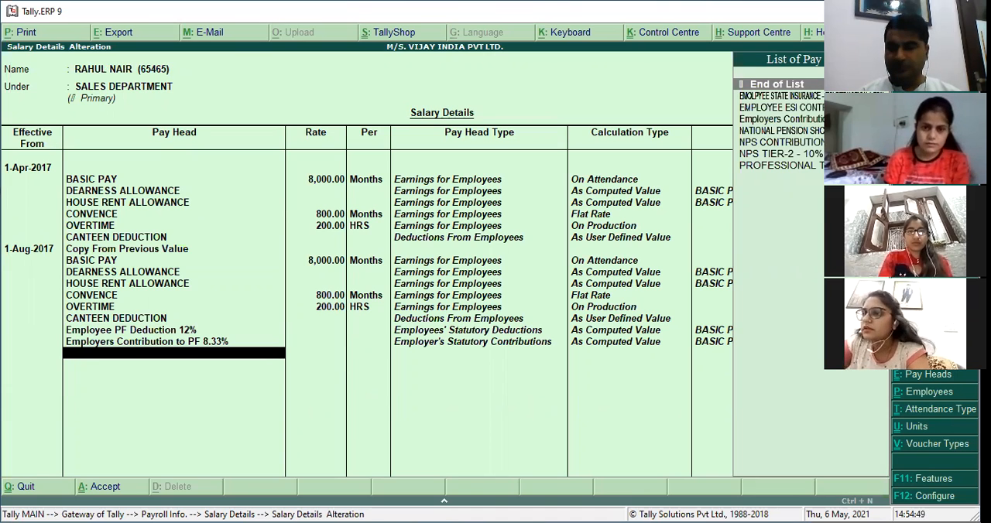
pyautogui.write('3.')
pyautogui.press('Return')
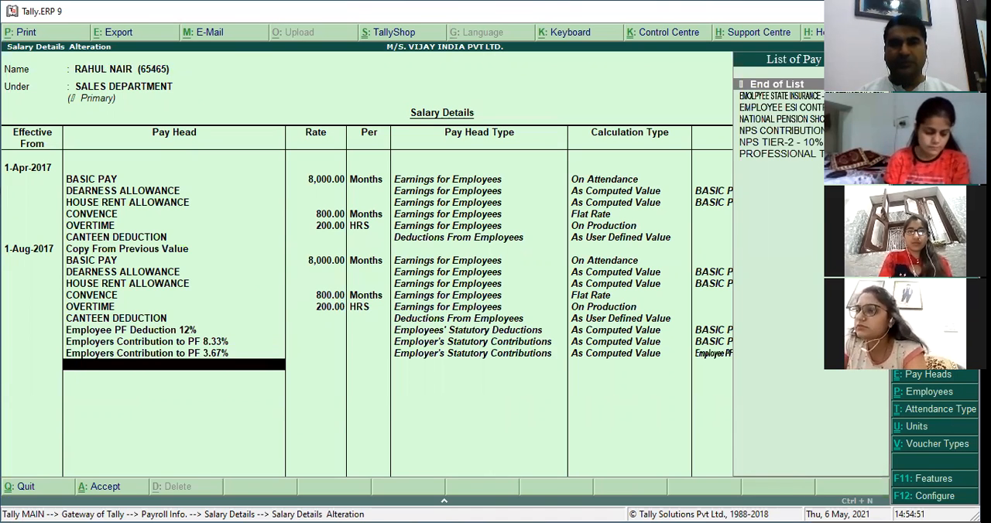
# Add EMOLPYEE STATE INSURANCE - ESI DEDUCTION 1.75% and EMPLOYEE ESI CONTRIBUTION 4.75% below the employer PF contributions.
pyautogui.write('1')
pyautogui.press('Down')
pyautogui.press('Down')
pyautogui.press('Return')
pyautogui.write('T')
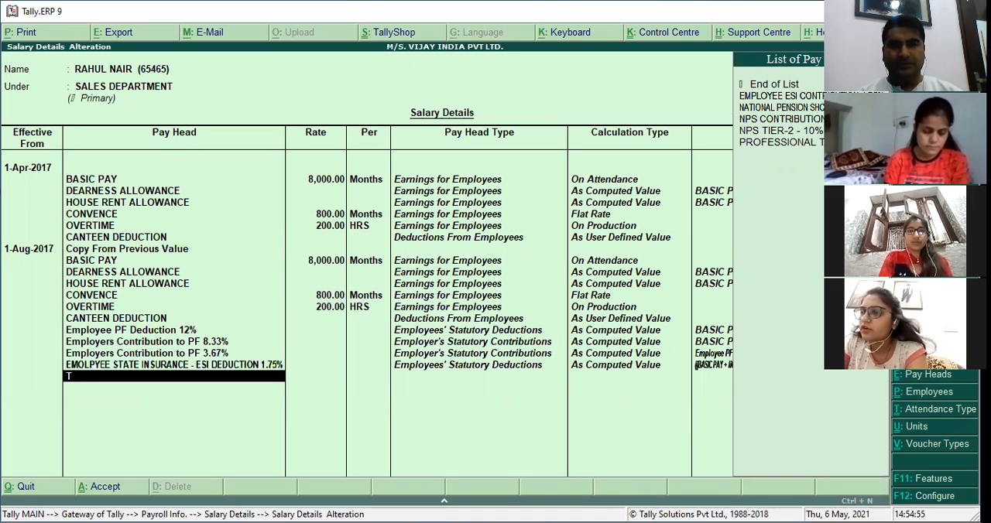
pyautogui.press('BackSpace')
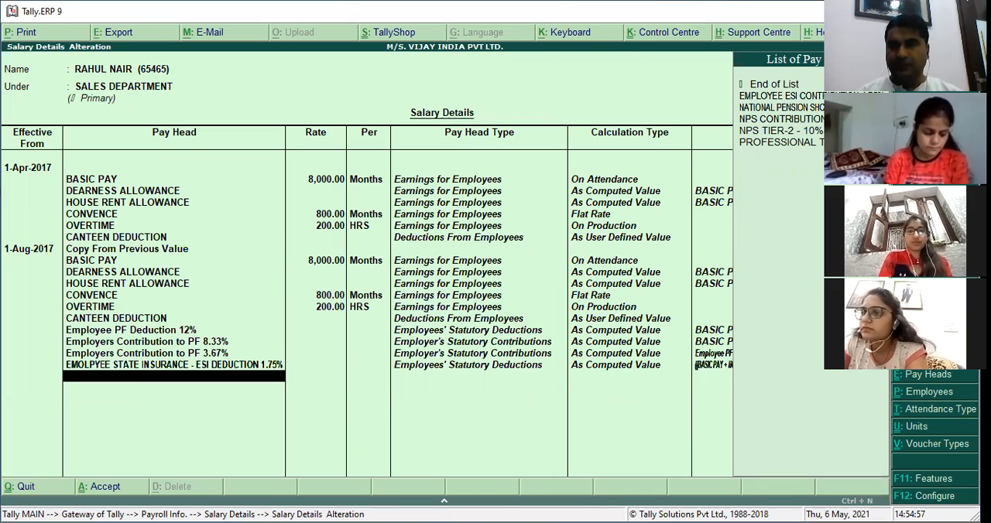
pyautogui.write('4')
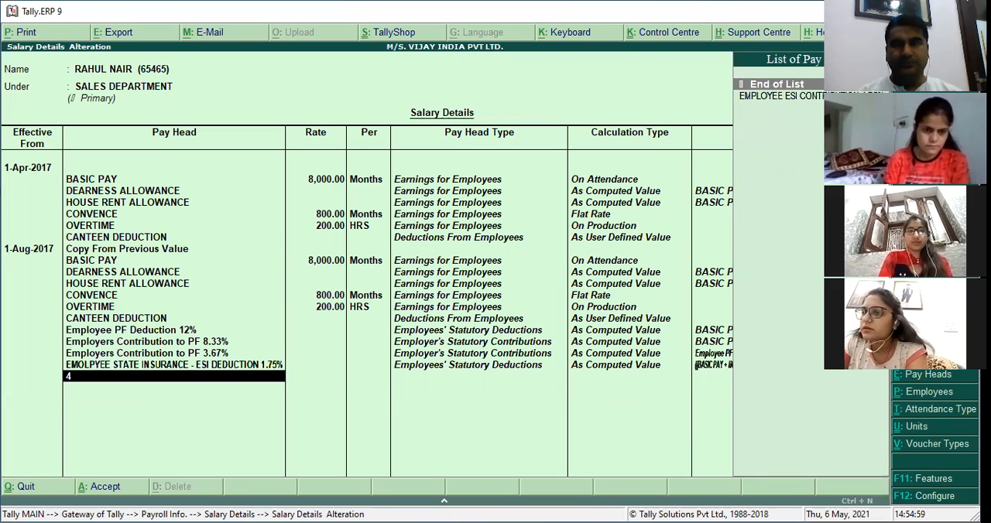
pyautogui.press('Return')
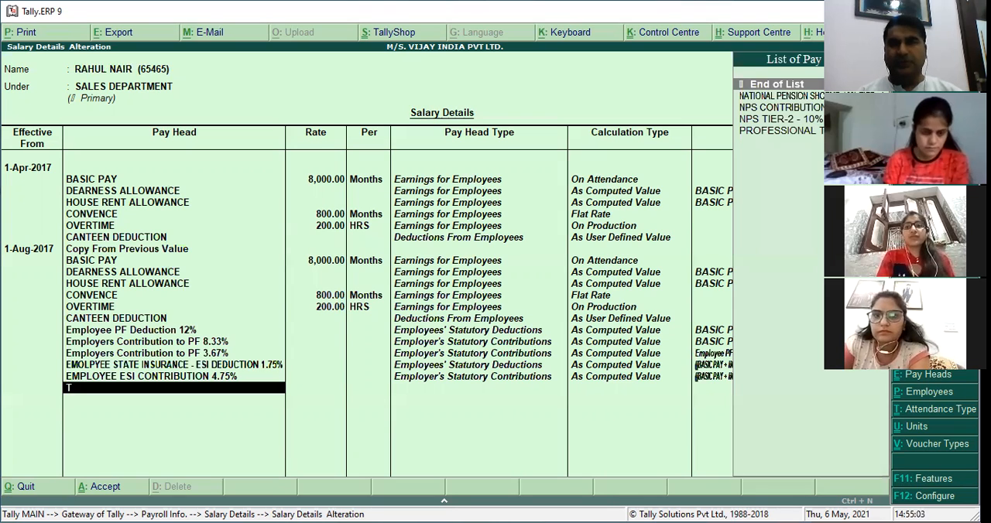
# Add NATIONAL PENSION SHCEME 10% TIER -1 and NPS CONTRIBUTION - 10% TIER 1 below the ESI pay heads.
pyautogui.write('T')
pyautogui.press('Return')
pyautogui.press('Down')
pyautogui.press('Return')
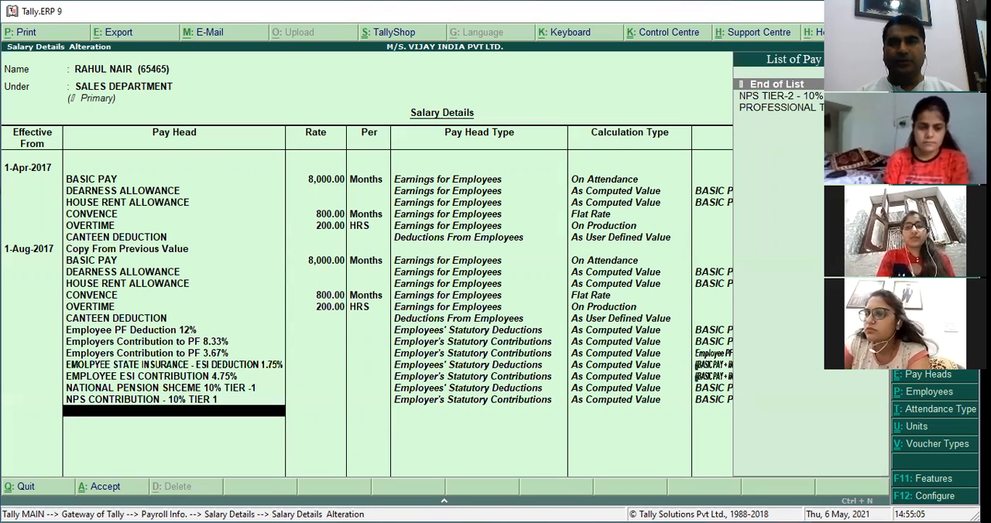
# Add NPS TIER-2 - 10% and PROFESSIONAL TAX, end the pay head list, and save this employee's salary details.
pyautogui.press('Down')
pyautogui.press('Return')
pyautogui.press('Down')
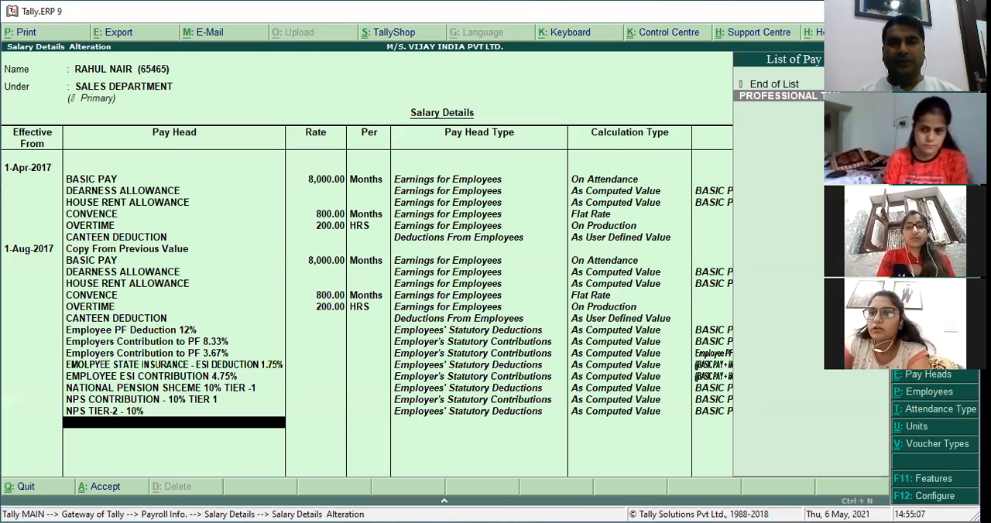
pyautogui.press('Return')
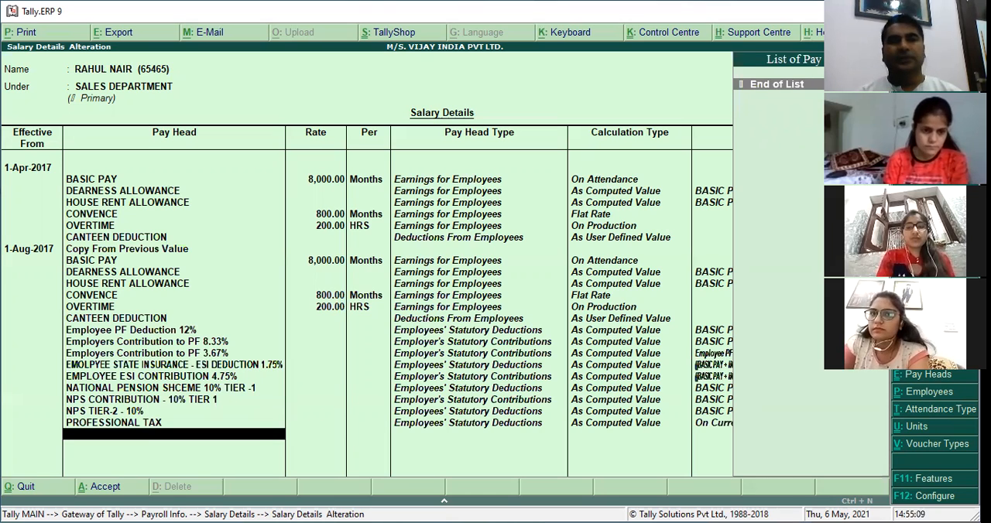
pyautogui.press('Return')
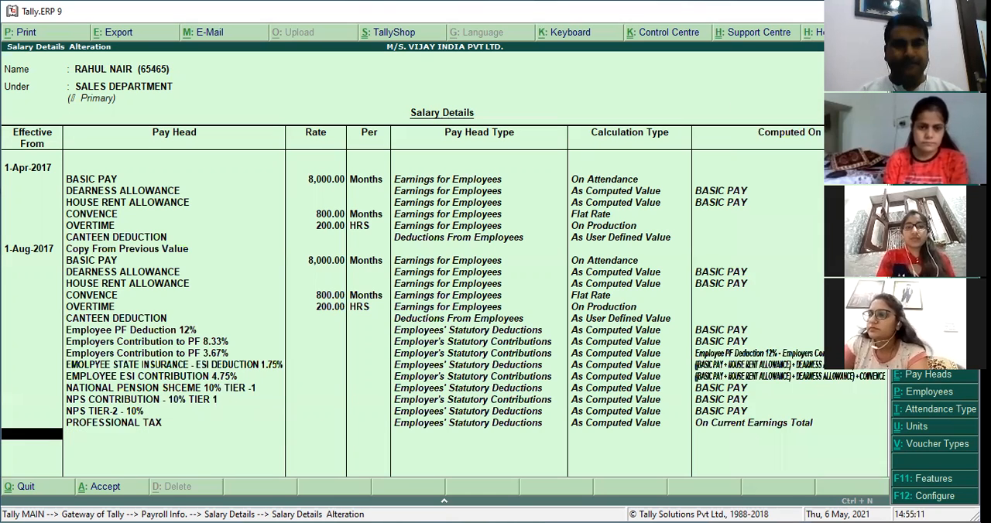
pyautogui.press('Return')
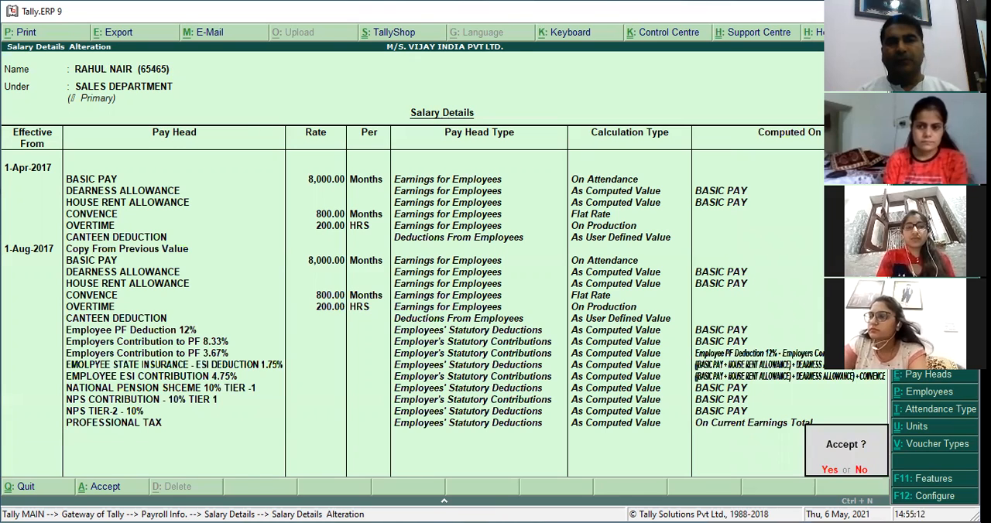
pyautogui.press('Return')
# Open the salary details of the first MARKEING DEPTT employee and keep the existing April pay heads and rates.
pyautogui.press('Up')
pyautogui.press('Up')
pyautogui.press('Up')
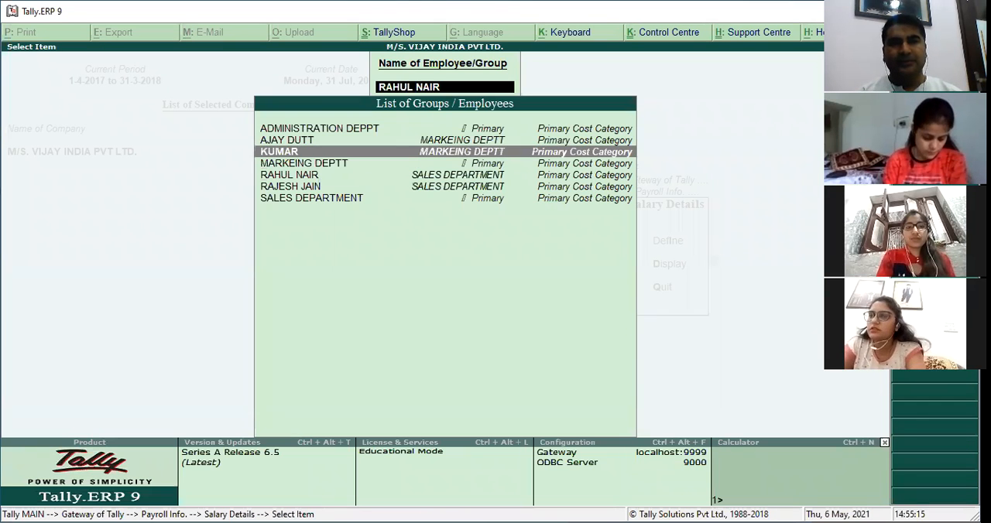
pyautogui.press('Return')
pyautogui.press('Return')
pyautogui.press('Down')
pyautogui.press('Down')
pyautogui.press('Down')
pyautogui.press('Down')
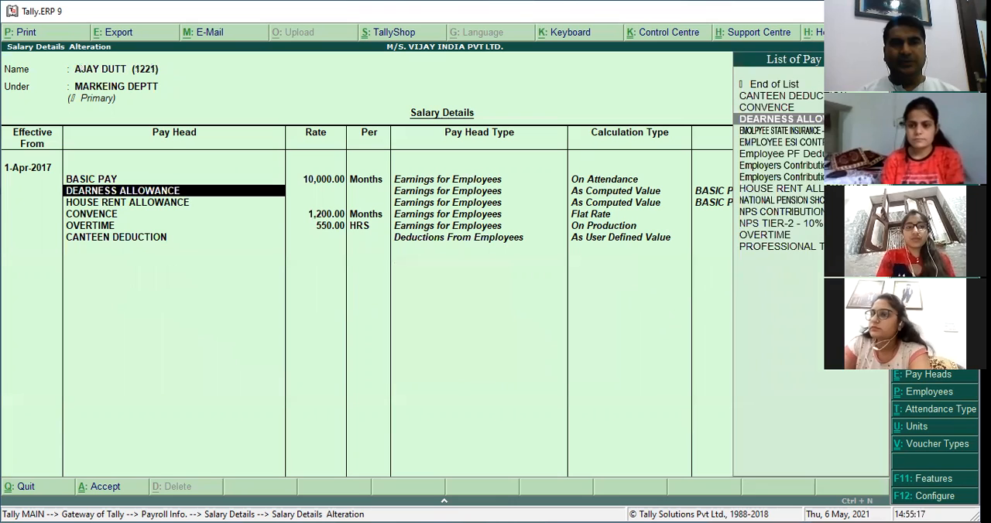
# Add a salary structure effective 1-Aug-2017 for this MARKEING DEPTT employee, using Copy From Previous Value.
pyautogui.press('Return')
pyautogui.press('Return')
pyautogui.press('Return')
pyautogui.press('Return')
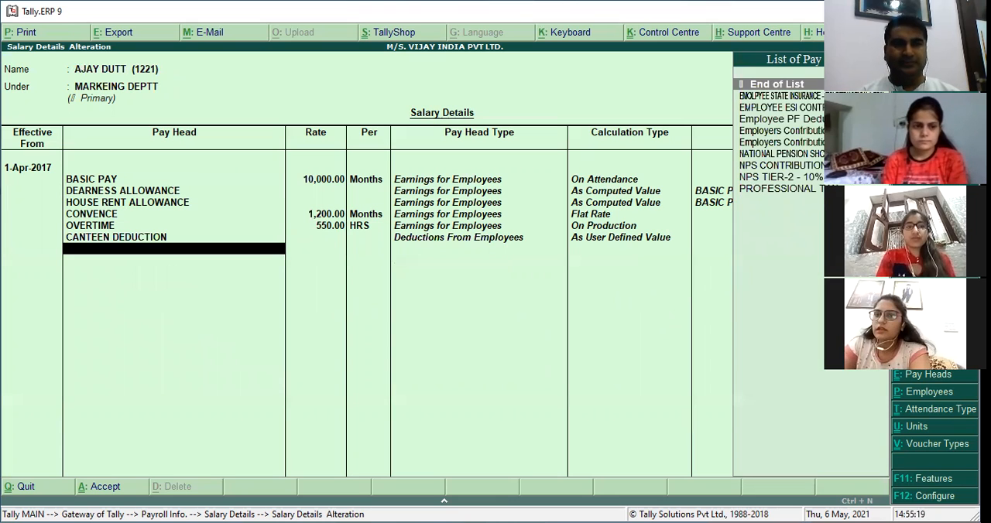
pyautogui.press('Return')
pyautogui.write('1')
pyautogui.write('-8')
pyautogui.press('Return')
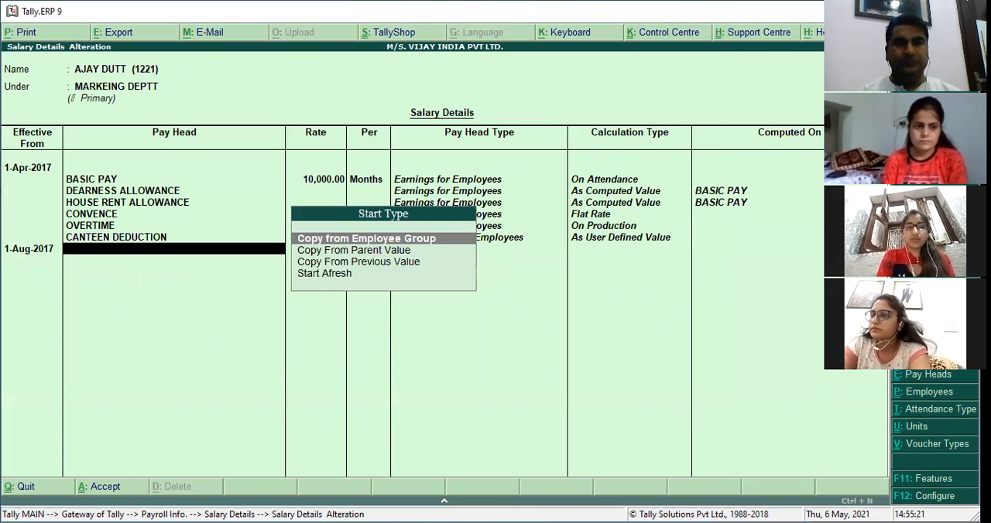
pyautogui.press('Down')
pyautogui.press('Down')
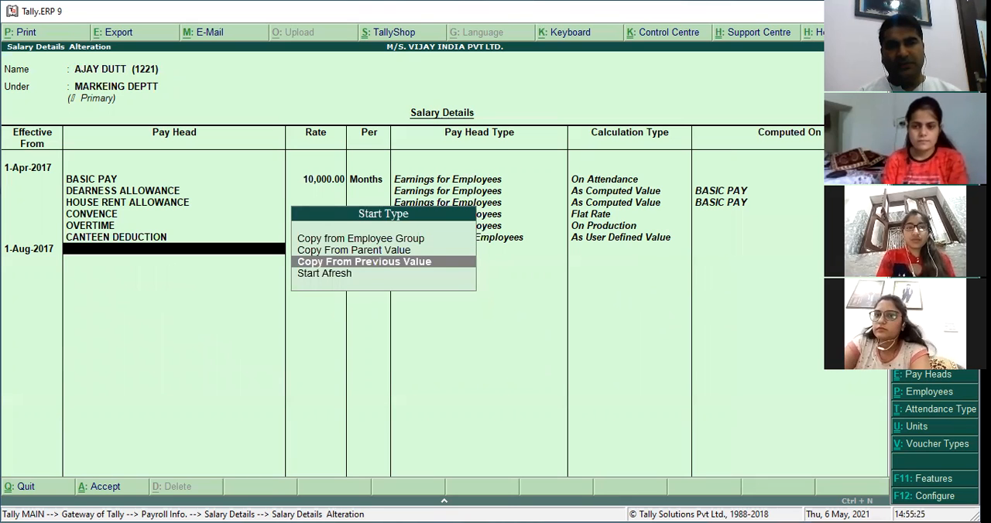
pyautogui.press('Up')
pyautogui.press('Down')
pyautogui.press('Return')
# Keep the copied August pay heads and add Employee PF Deduction 12% after CANTEEN DEDUCTION.
pyautogui.press('Return')
pyautogui.press('Return')
pyautogui.press('Return')
pyautogui.press('Return')
pyautogui.press('Return')
pyautogui.press('Return')
pyautogui.press('Return')
pyautogui.press('Return')
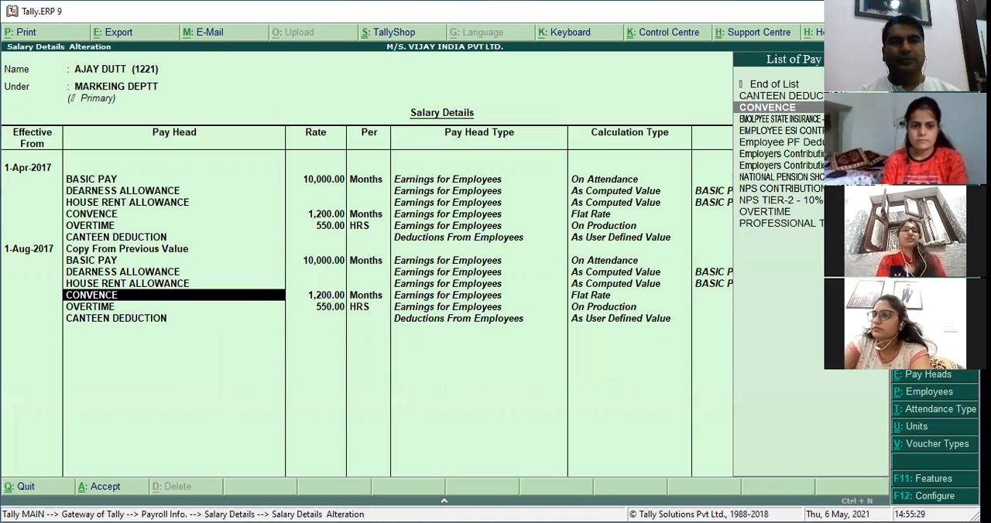
pyautogui.press('Return')
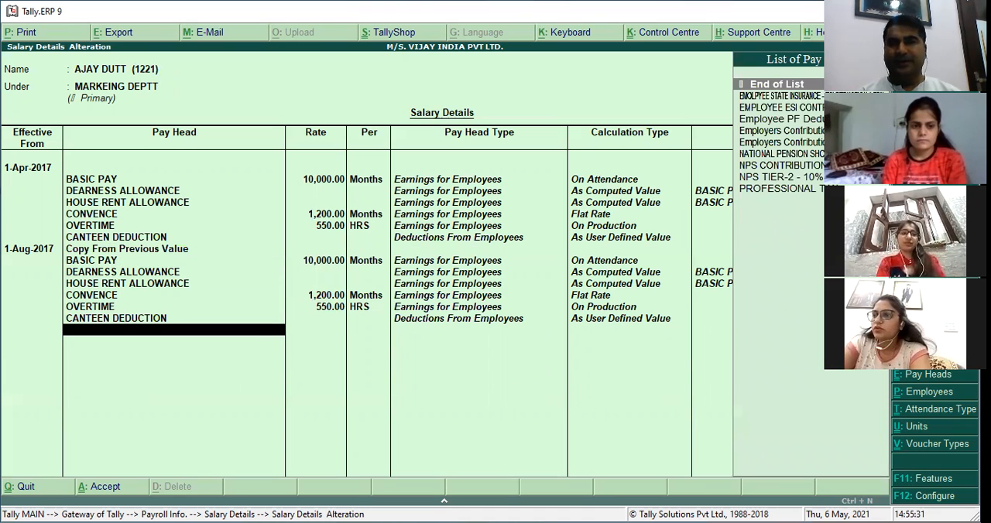
pyautogui.write('12')
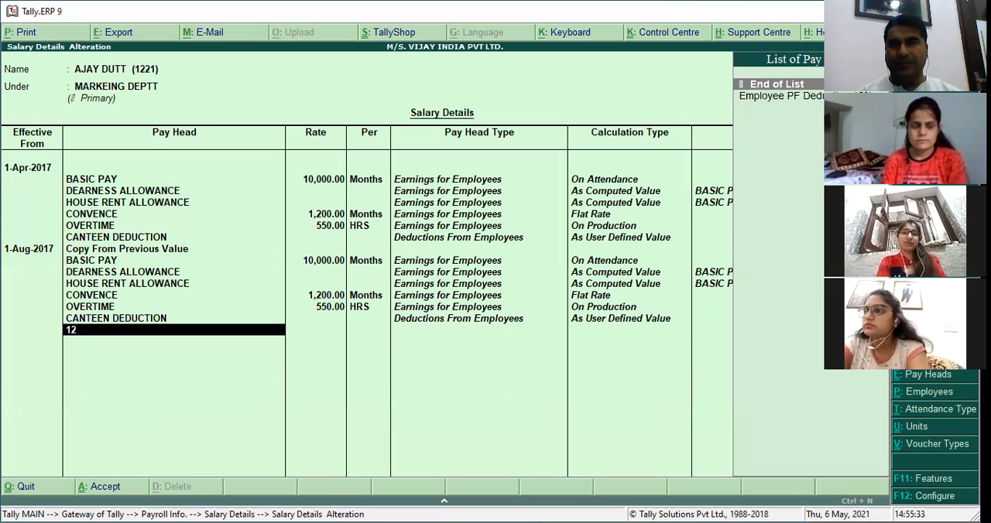
pyautogui.press('Return')
# Add Employers Contribution to PF 8.33% and Employers Contribution to PF 3.67% below Employee PF Deduction 12%.
pyautogui.write('8')
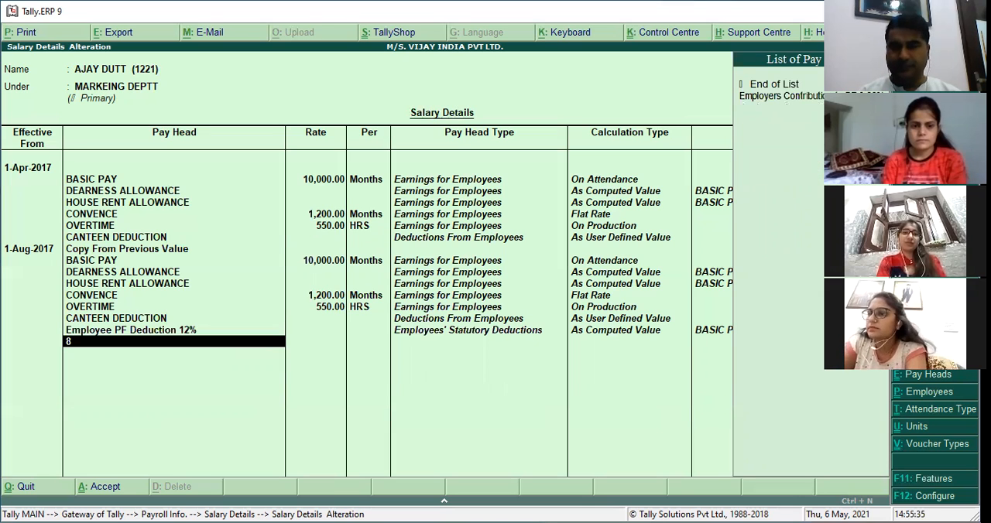
pyautogui.write('.')
pyautogui.press('Return')
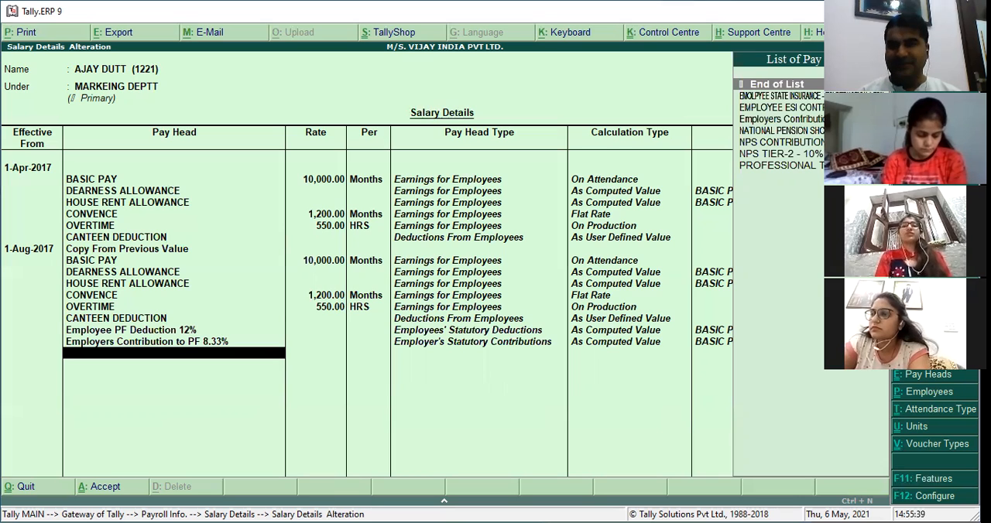
pyautogui.write('3')
pyautogui.press('Return')
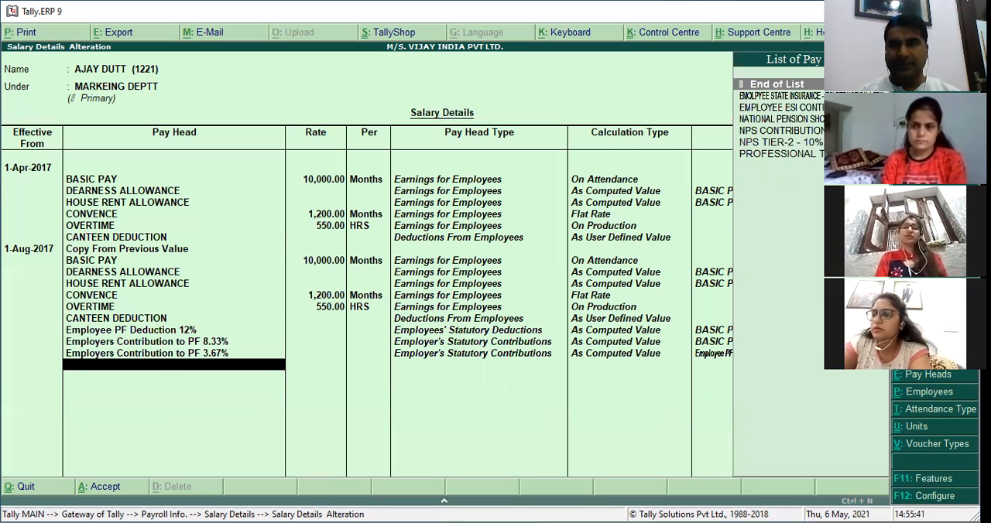
# Add the 1.75% ESI deduction and EMPLOYEE ESI CONTRIBUTION 4.75% to this employee's August structure.
pyautogui.write('1.7')
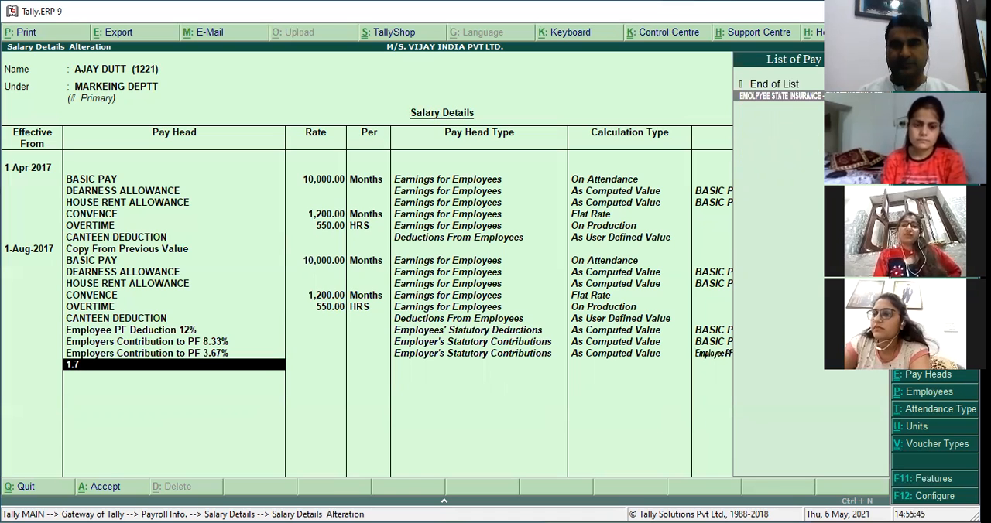
pyautogui.press('Return')
pyautogui.write('4.75')
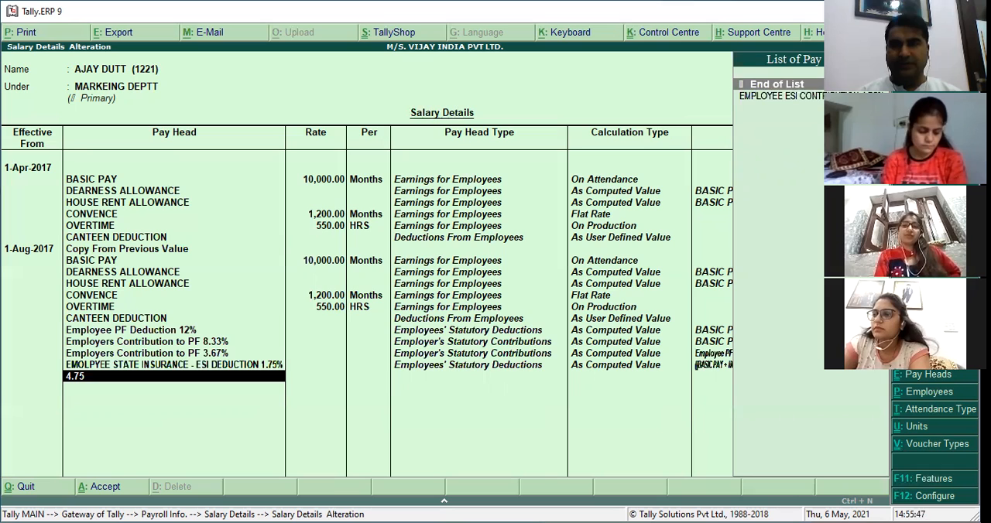
pyautogui.press('Return')
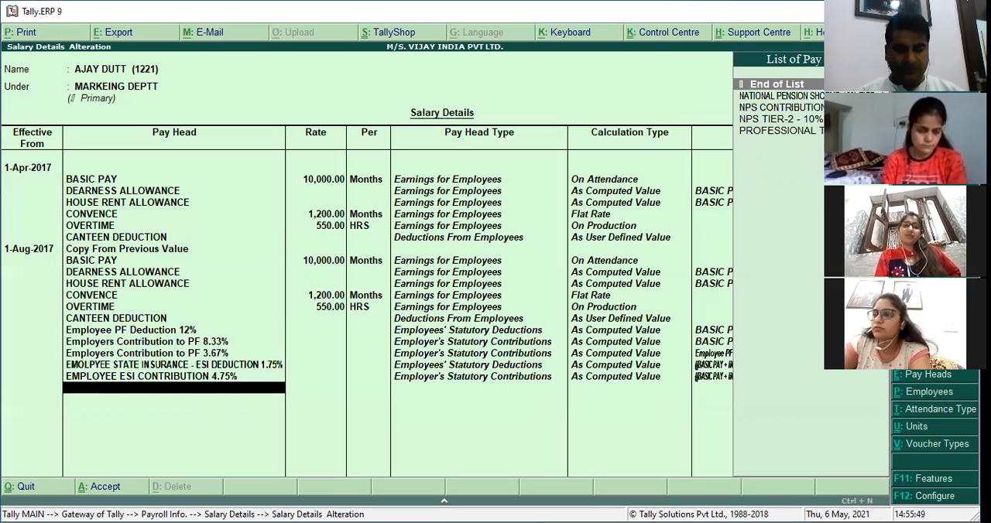
# Add NATIONAL PENSION SHCEME 10% TIER -1 and NPS CONTRIBUTION - 10% TIER 1 to this employee's August structure.
pyautogui.press('Down')
pyautogui.press('Return')
pyautogui.press('Down')
pyautogui.press('Return')
# Add NPS TIER-2 - 10% and PROFESSIONAL TAX, and save the first MARKEING DEPTT employee's salary details.
pyautogui.press('Return')
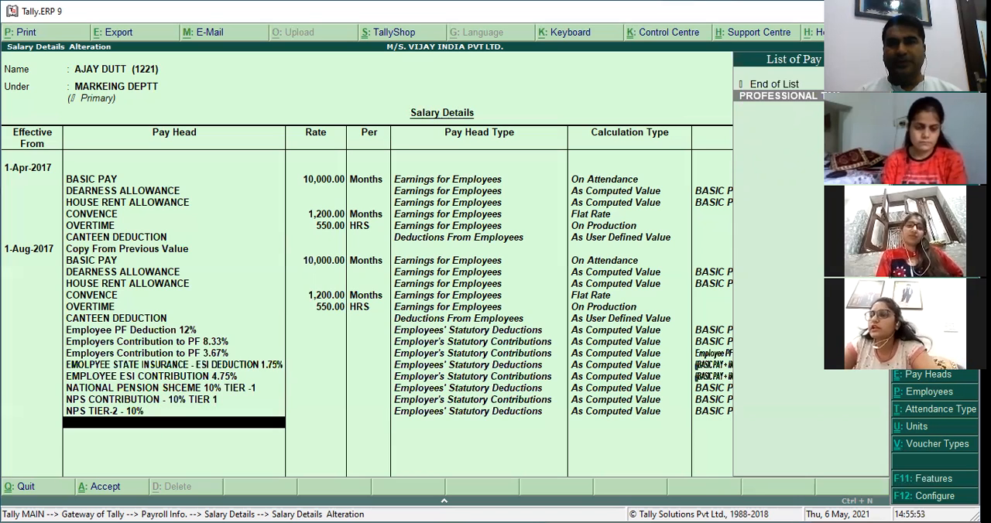
pyautogui.press('Return')
# Open the salary details of the other MARKEING DEPTT employee and keep the existing April pay heads and rates.
pyautogui.press('Return')
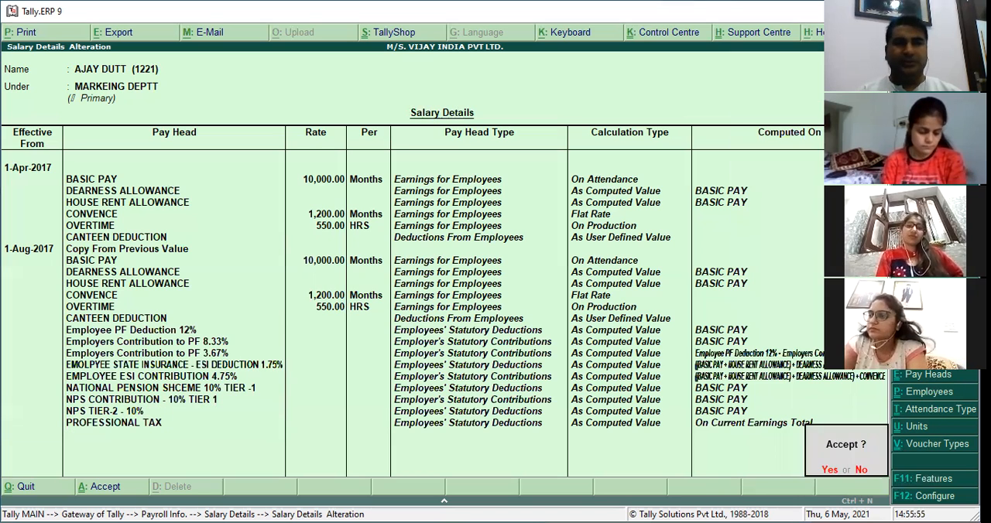
pyautogui.press('Return')
pyautogui.press('Up')
pyautogui.press('Down')
pyautogui.press('Down')
pyautogui.press('Return')
pyautogui.press('Return')
pyautogui.press('Down')
pyautogui.press('Down')
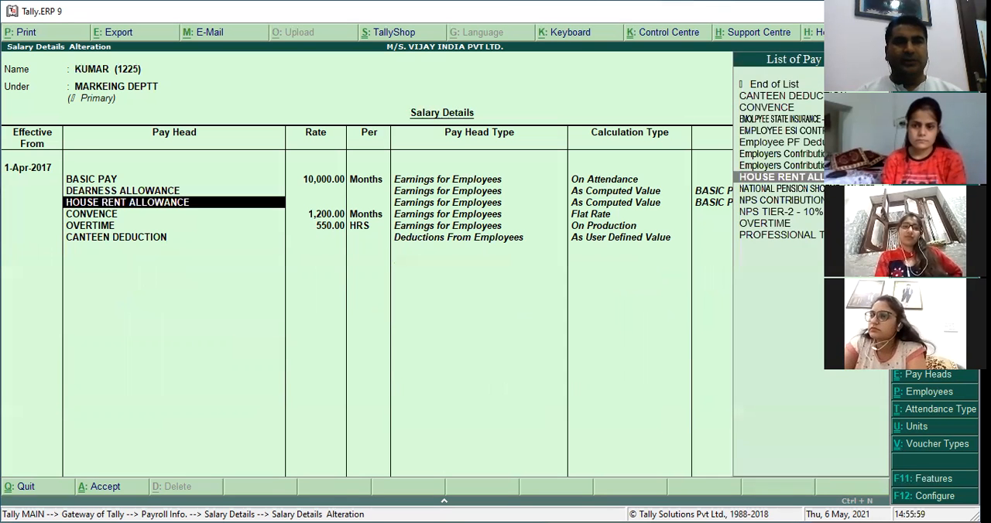
pyautogui.press('Down')
pyautogui.press('Return')
# Add a salary structure effective 1-Aug-2017 for the second MARKEING DEPTT employee, using Copy From Previous Value.
pyautogui.press('Return')
pyautogui.press('Return')
pyautogui.press('Return')
pyautogui.press('Return')
pyautogui.press('Return')
pyautogui.press('Return')
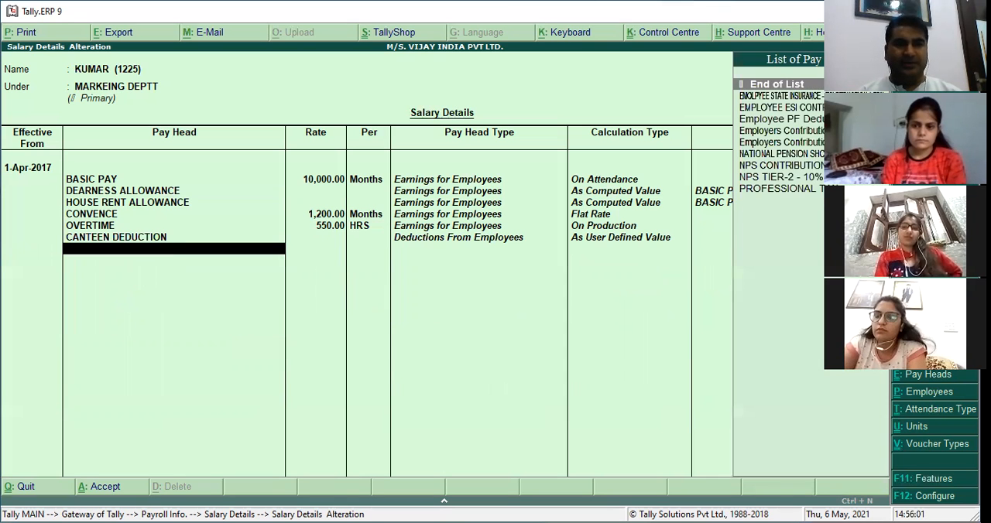
pyautogui.press('Return')
pyautogui.write('1-8')
pyautogui.press('Return')
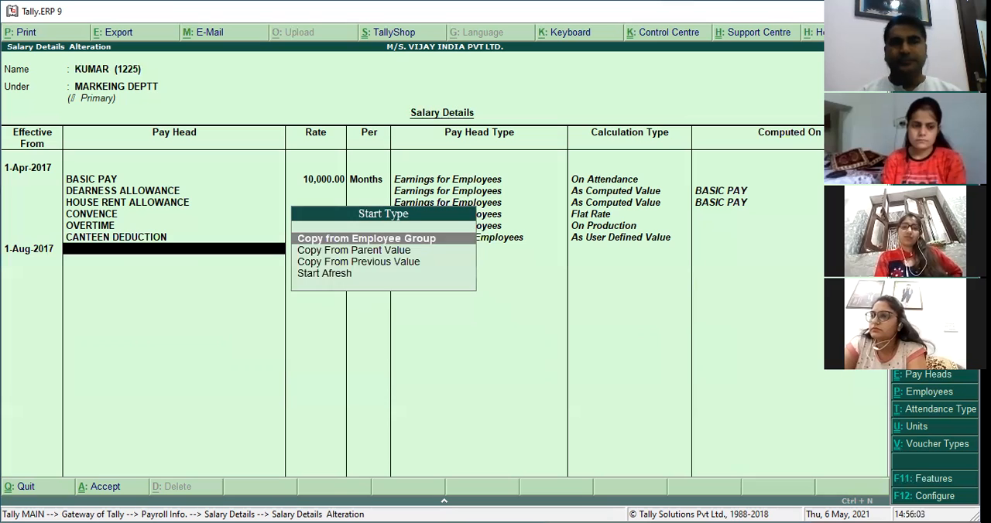
pyautogui.press('Down')
pyautogui.press('Down')
pyautogui.press('Up')
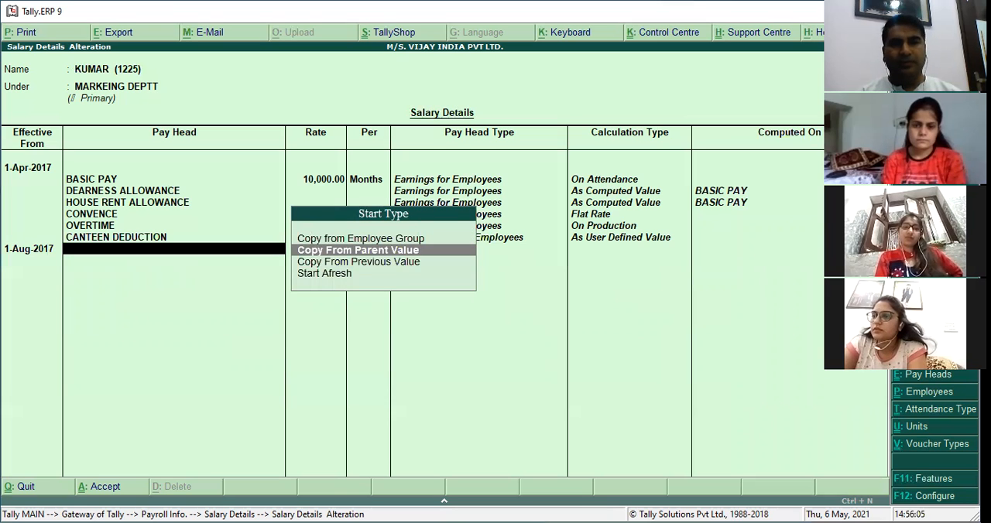
pyautogui.press('Down')
pyautogui.press('Return')
pyautogui.press('Return')
pyautogui.press('Return')
pyautogui.press('Return')
pyautogui.press('Return')
pyautogui.press('Return')
pyautogui.press('Return')
pyautogui.press('Return')
pyautogui.press('Return')
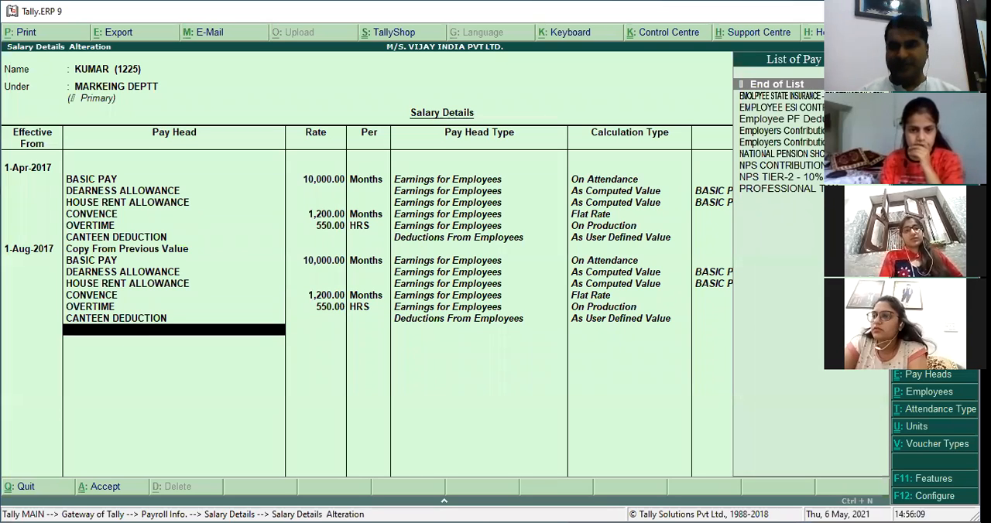
# Keep this employee's copied August pay heads and rates, and add Employee PF Deduction 12% after CANTEEN DEDUCTION.
pyautogui.write('12')
pyautogui.press('Down')
# Add the 8.33% and 3.67% Employers Contribution to PF pay heads below Employee PF Deduction 12%.
pyautogui.press('Down')
pyautogui.press('Return')
pyautogui.write('8.3')
pyautogui.press('Down')
pyautogui.press('Return')
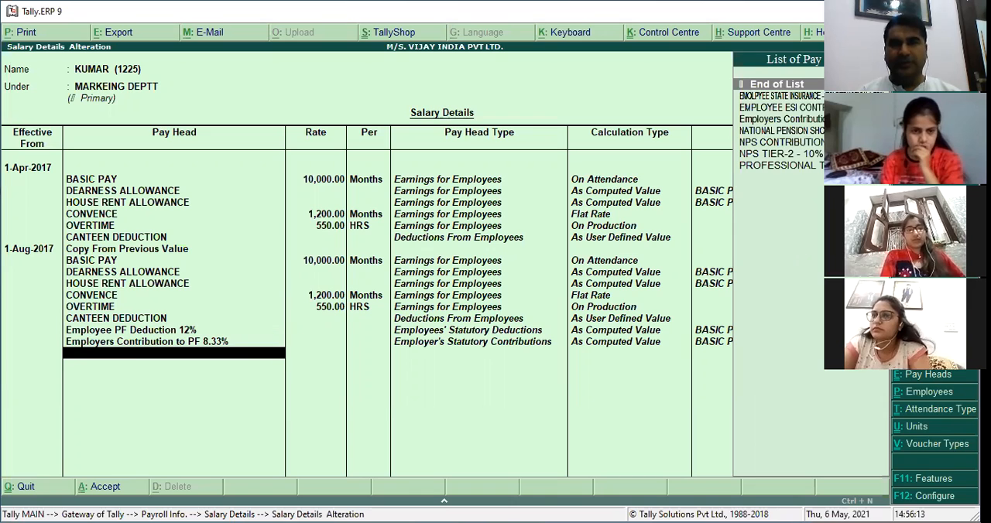
pyautogui.write('3.6')
pyautogui.press('Down')
pyautogui.press('Return')
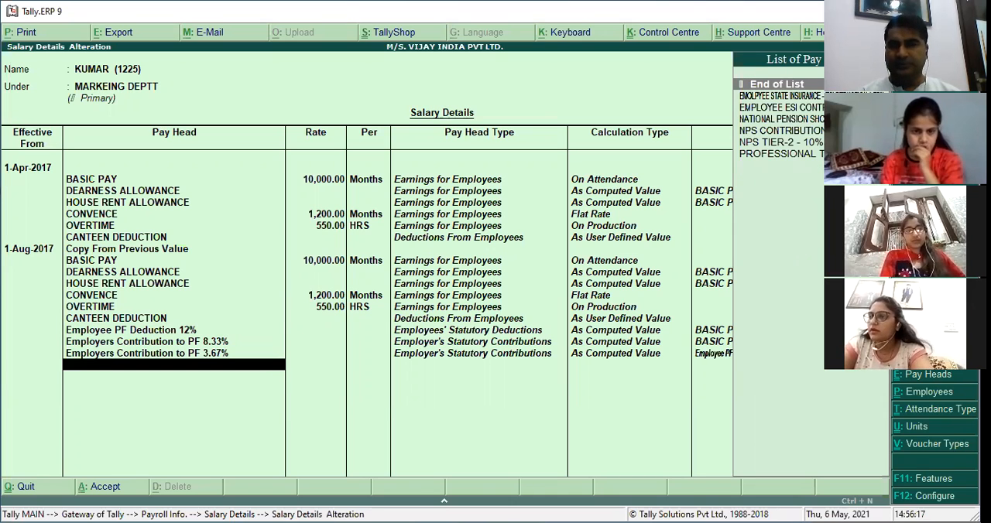
# Add EMOLPYEE STATE INSURANCE - ESI DEDUCTION 1.75% and EMPLOYEE ESI CONTRIBUTION 4.75% below the PF pay heads.
pyautogui.write('1.75')
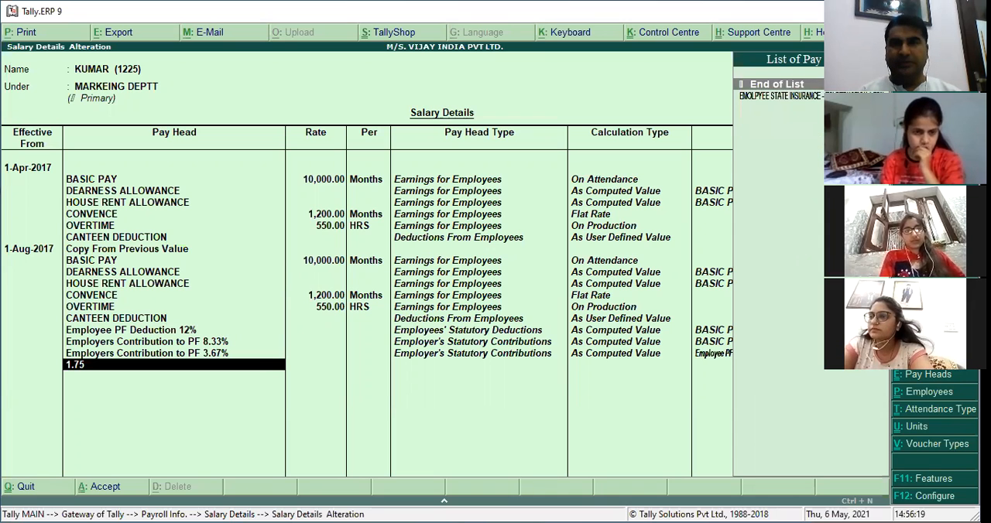
pyautogui.press('Return')
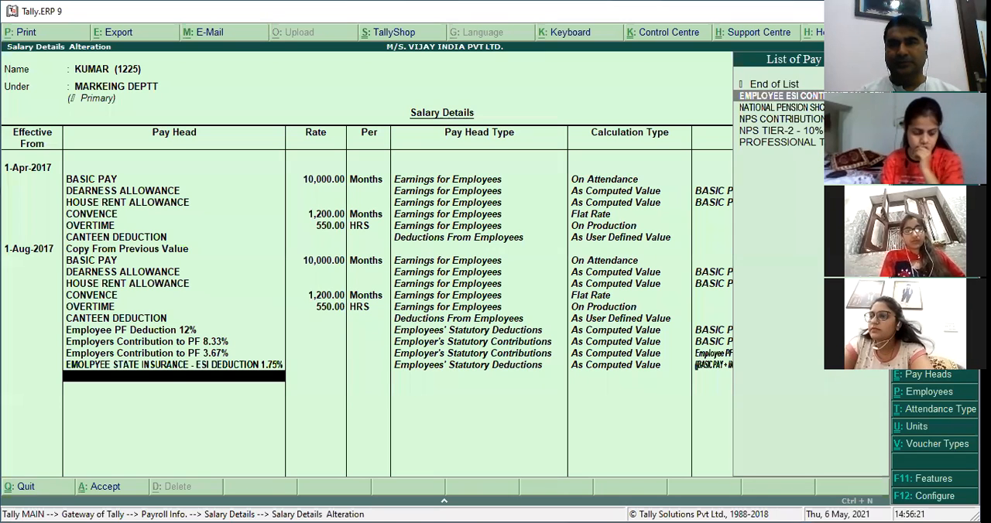
pyautogui.press('Return')
# Add NPS TIER-2 - 10% and PROFESSIONAL TAX below NPS CONTRIBUTION - 10% TIER 1, and save this employee's salary details.
pyautogui.press('Return')
pyautogui.press('Return')
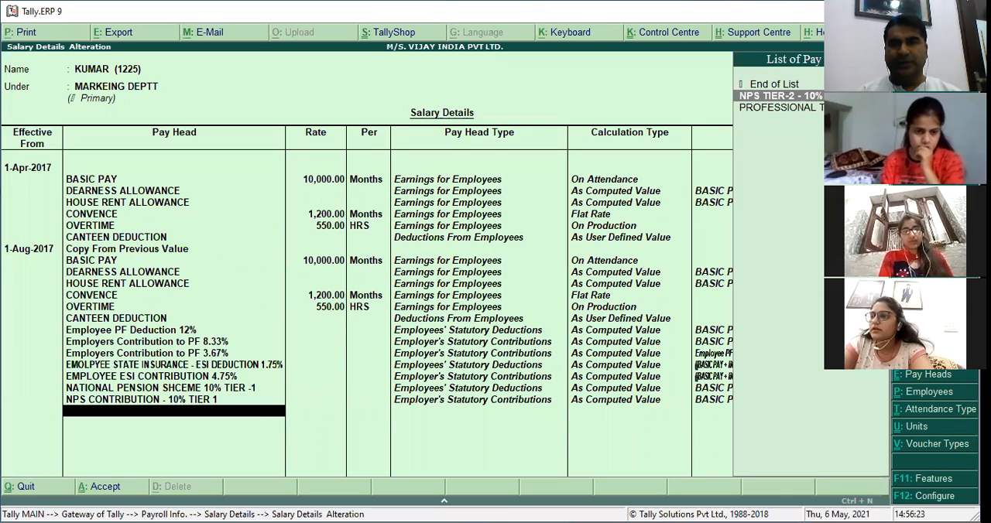
pyautogui.press('Return')
pyautogui.press('Return')
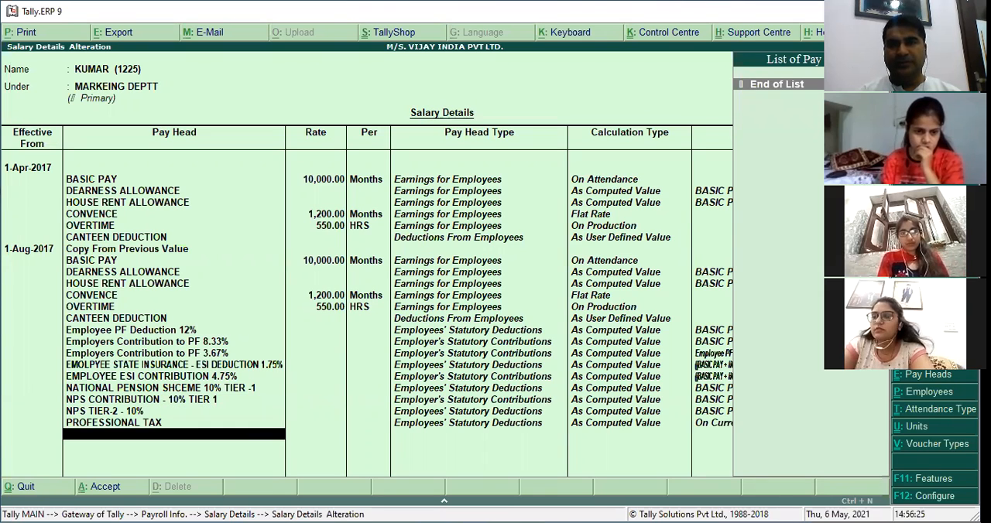
pyautogui.press('Return')
pyautogui.press('Return')
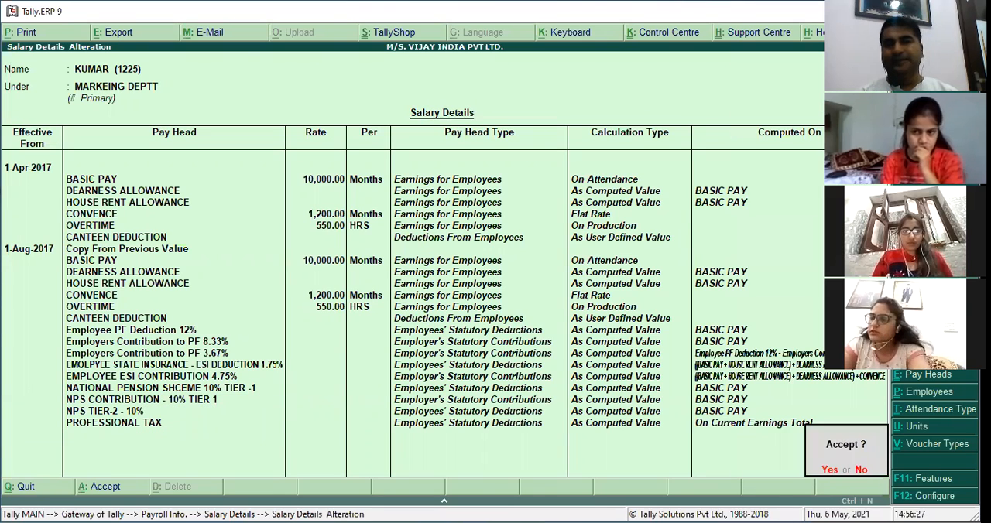
pyautogui.press('Return')
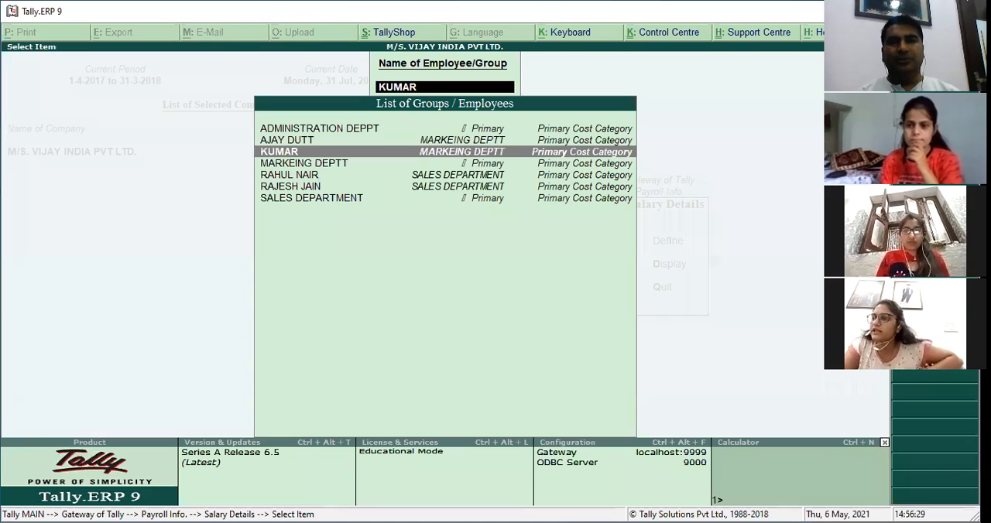
pyautogui.press('Escape')
pyautogui.press('Escape')
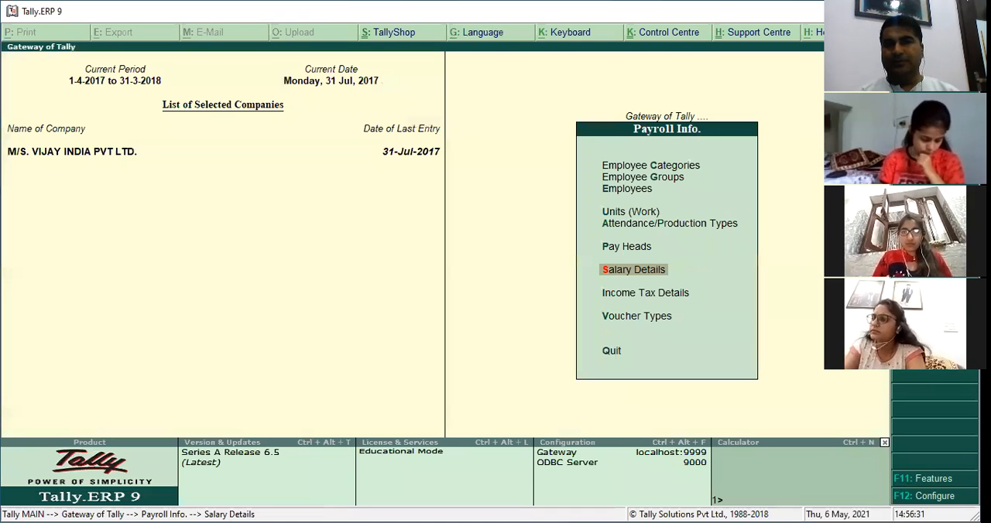
# Start creating a new pay head named PF PAYABLE with no alias.
pyautogui.press('Up')
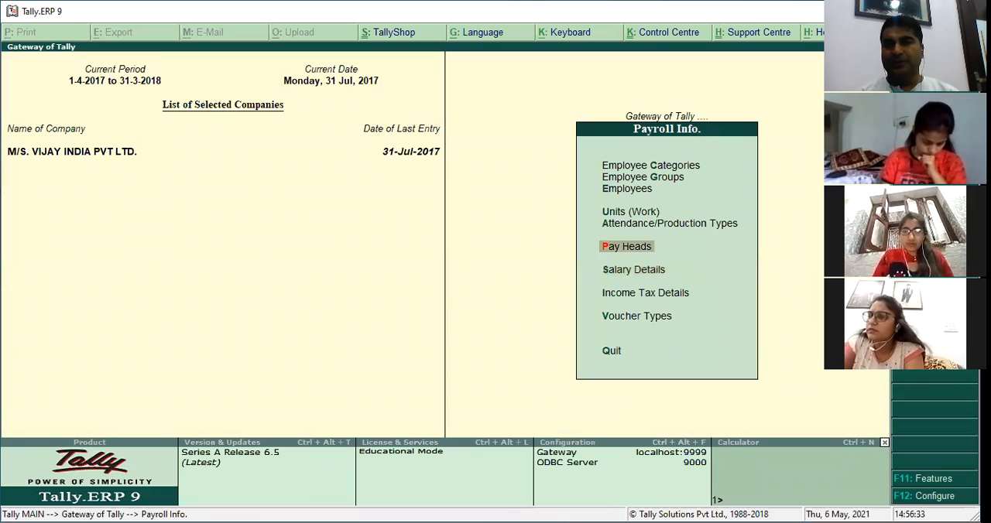
pyautogui.press('Return')
pyautogui.press('Return')
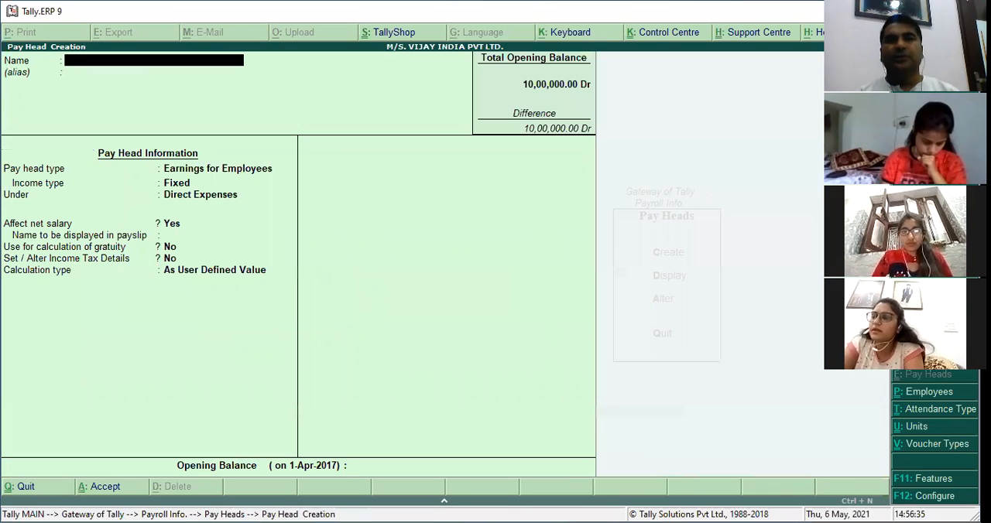
pyautogui.write('PF PAY')
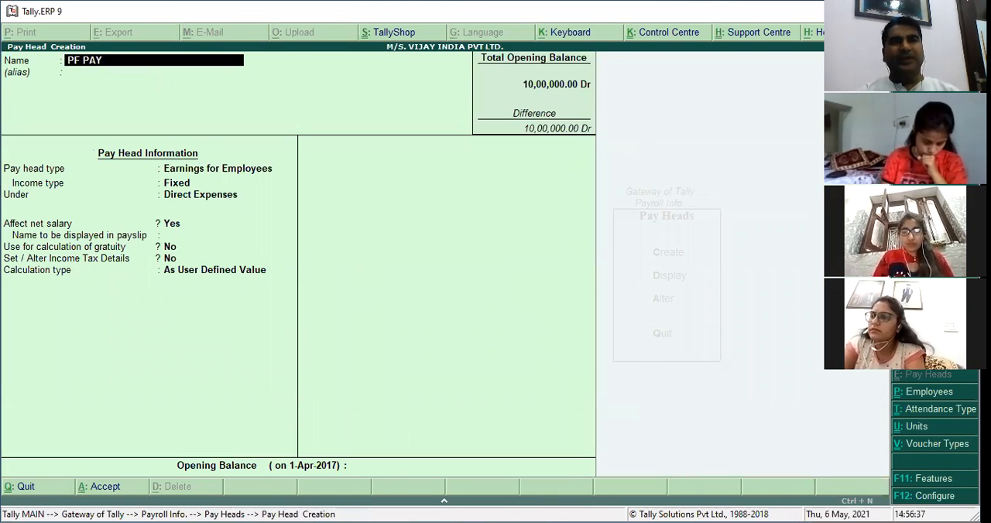
pyautogui.write('ABLE')
pyautogui.press('Return')
# Set PF PAYABLE's pay head type to Not Applicable, group it under Current Liabilities and save it without an opening balance.
pyautogui.press('Return')
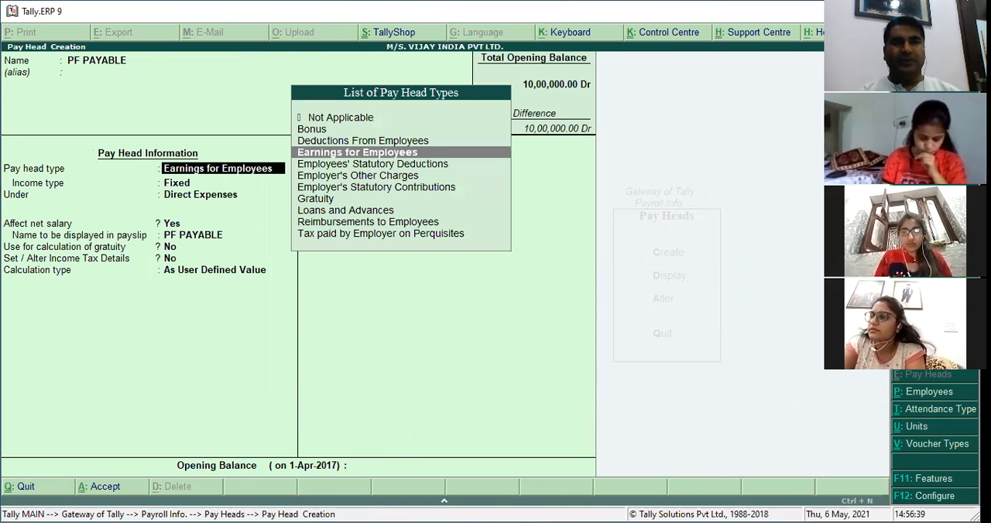
pyautogui.press('Up')
pyautogui.press('Up')
pyautogui.press('Up')
pyautogui.press('Return')
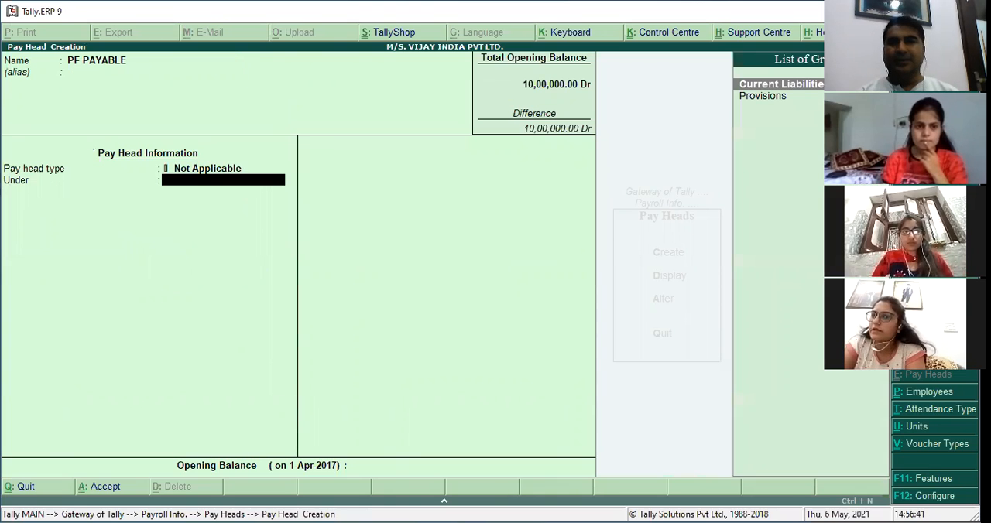
pyautogui.press('Return')
pyautogui.press('Return')
pyautogui.press('Return')
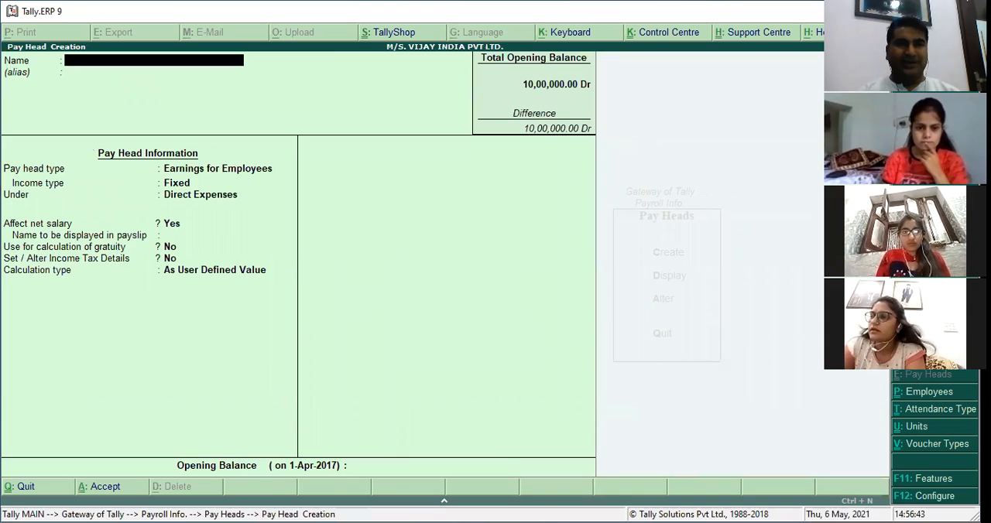
# Create the ESI PAYABLE pay head with type Not Applicable under Current Liabilities, leaving the opening balance empty.
pyautogui.write('ESI PAYABLE')
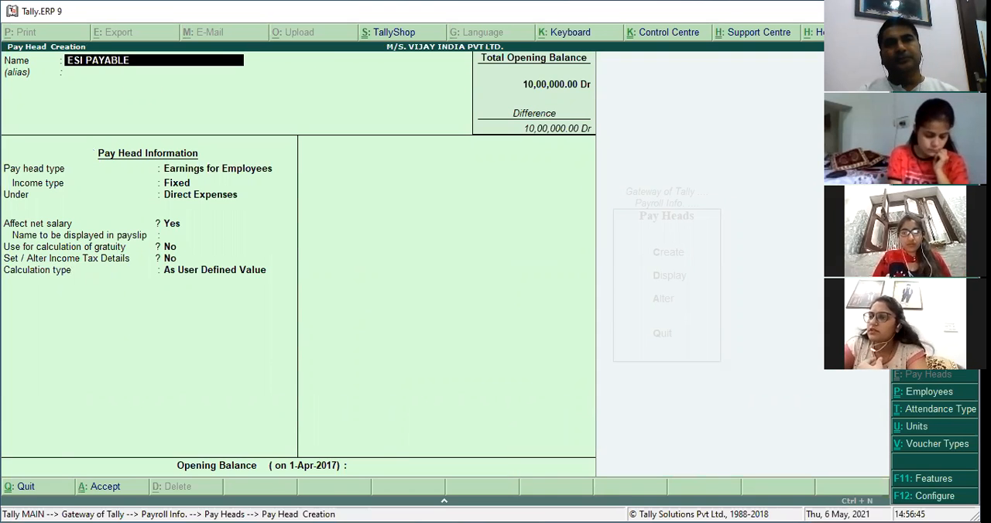
pyautogui.press('Return')
pyautogui.press('Return')
pyautogui.press('Up')
pyautogui.press('Up')
pyautogui.press('Up')
pyautogui.press('Return')
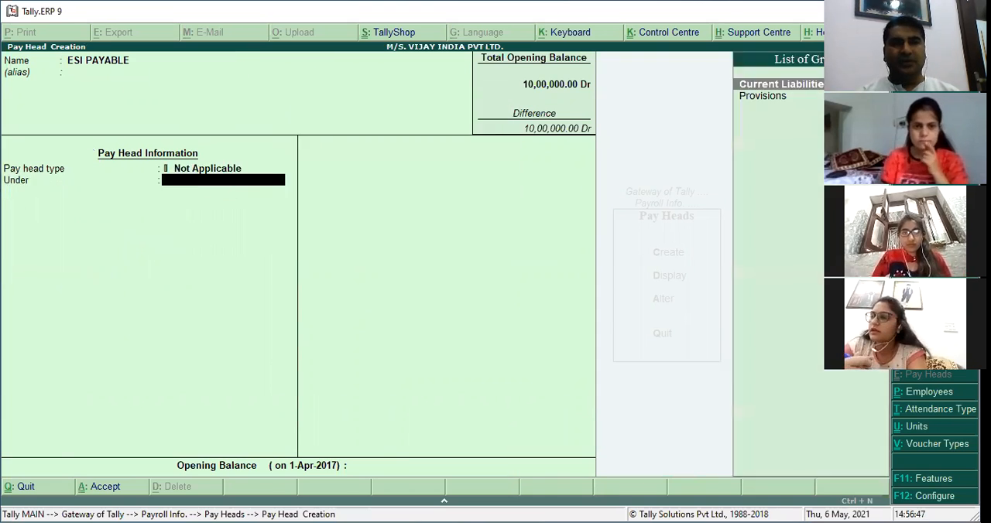
pyautogui.press('Return')
pyautogui.press('Return')
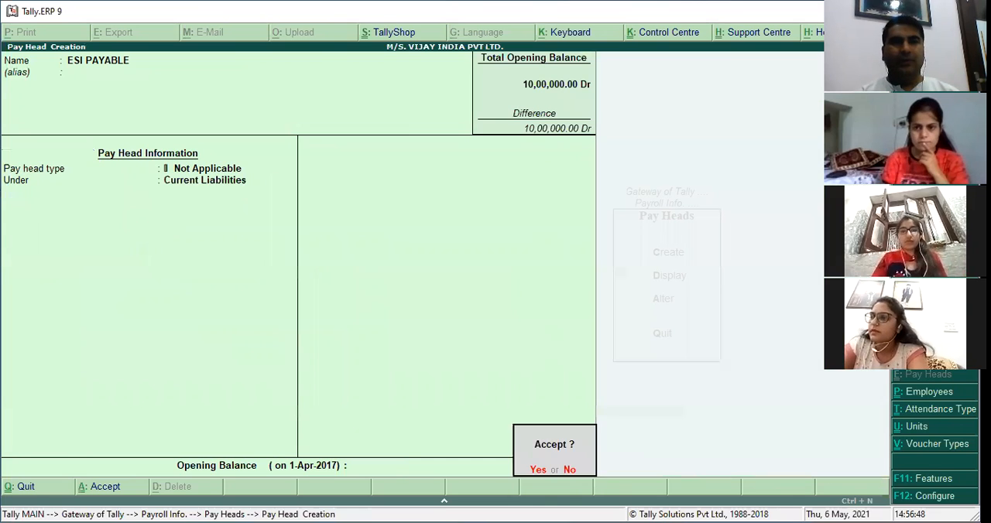
pyautogui.press('Return')
# Name the next new pay head NPS PAYABLE.
pyautogui.write('NPS PAU')
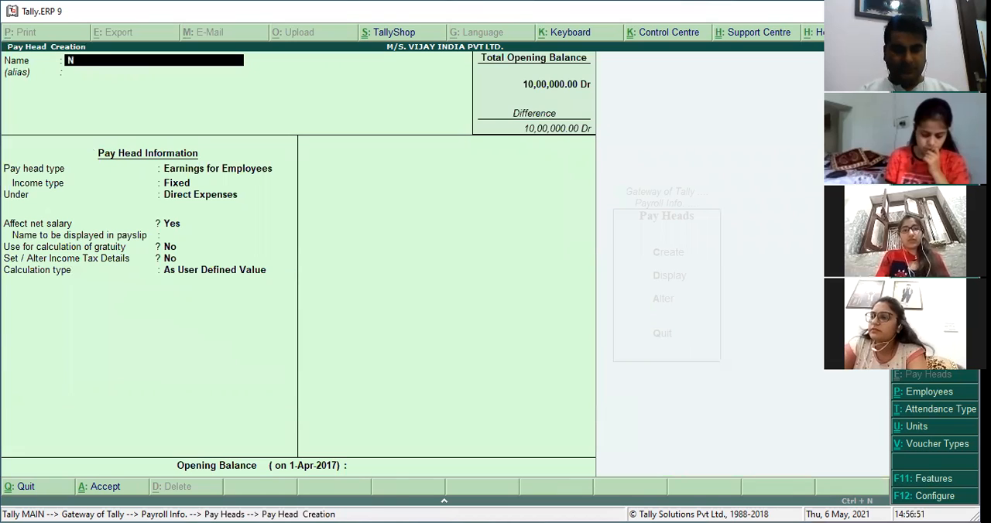
pyautogui.press('BackSpace')
pyautogui.write('UAB')
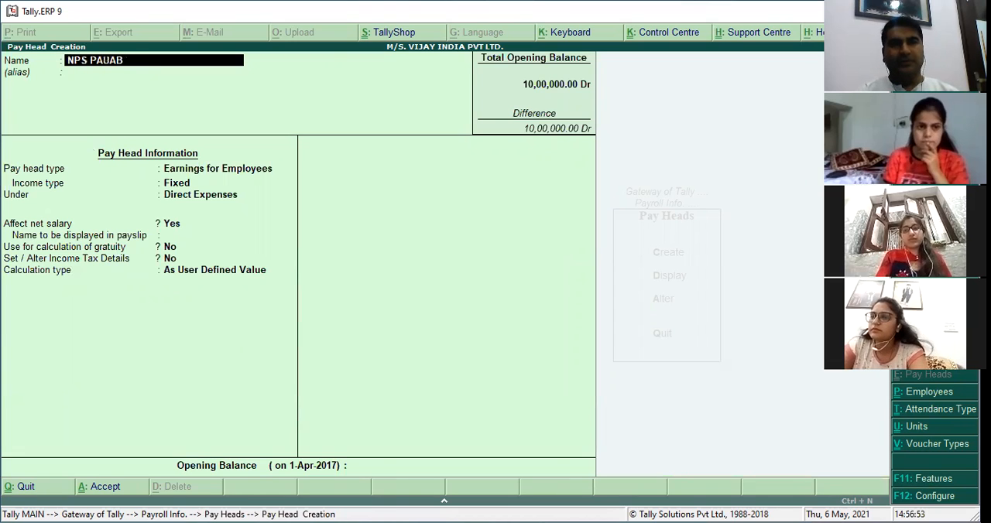
pyautogui.press('BackSpace')
pyautogui.press('BackSpace')
pyautogui.press('BackSpace')
pyautogui.write('YABLE')
pyautogui.press('Return')
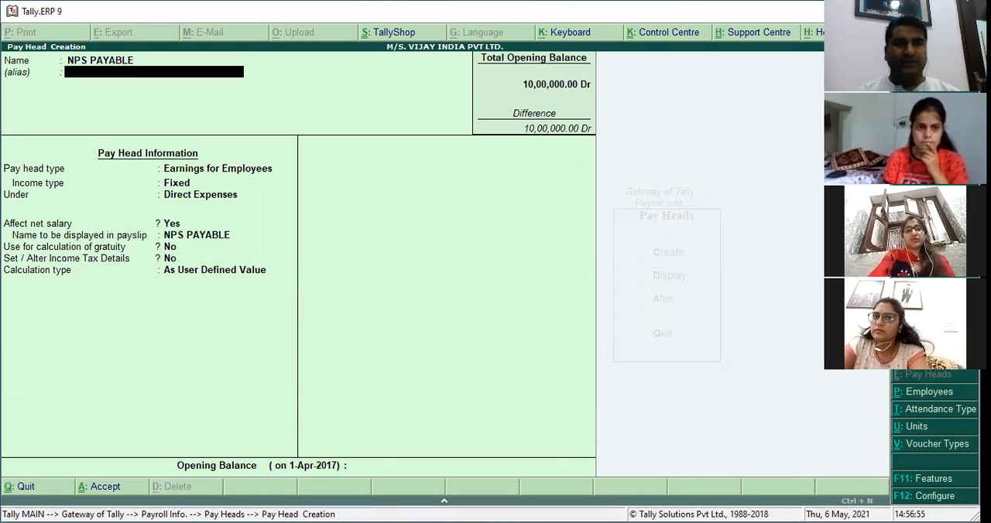
# Set NPS PAYABLE's type to Not Applicable, group it under Current Liabilities, save it and leave pay head creation.
pyautogui.press('Return')
pyautogui.press('Up')
pyautogui.press('Up')
pyautogui.press('Up')
pyautogui.press('Return')
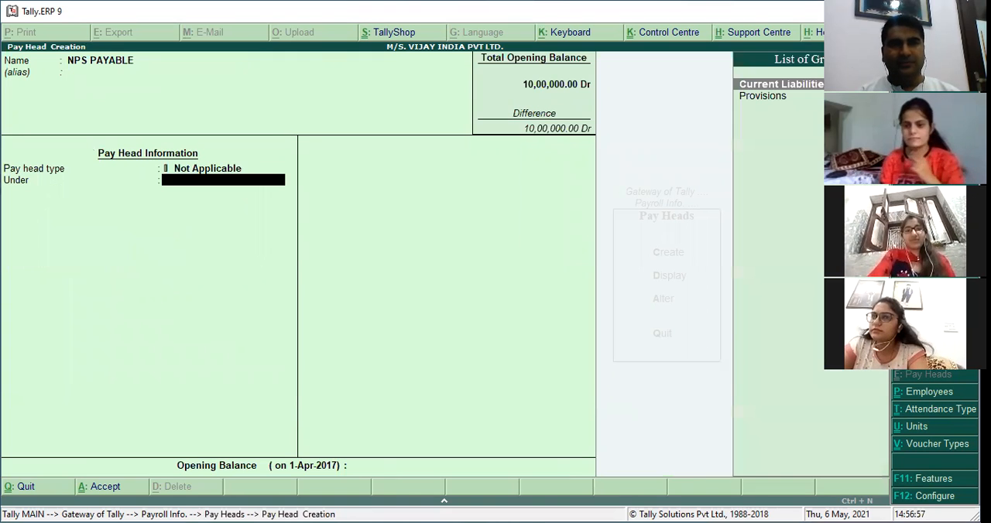
pyautogui.press('Return')
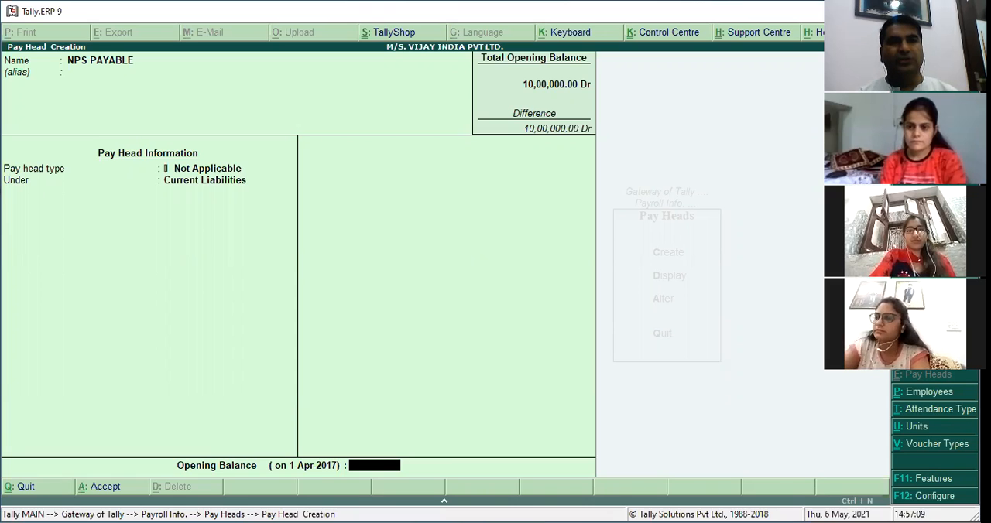
pyautogui.press('Return')
pyautogui.press('Return')
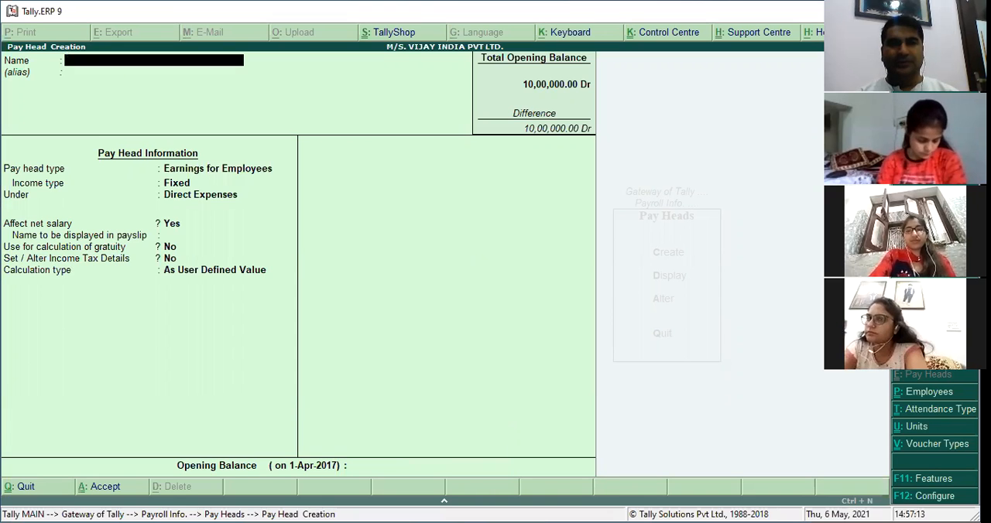
pyautogui.press('Escape')
pyautogui.press('Escape')
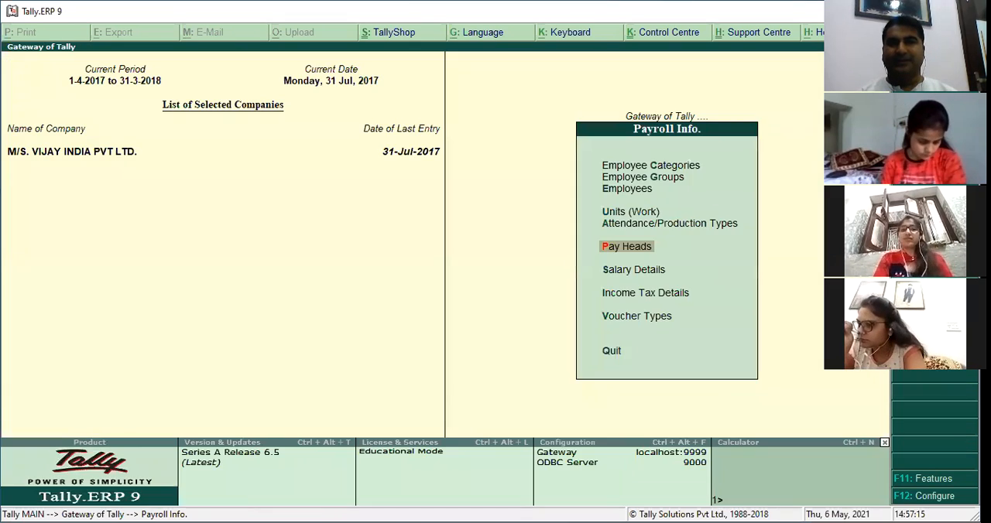
# Open a new attendance voucher from the payroll vouchers and set its date to 31-8.
pyautogui.press('Escape')
pyautogui.press('Down')
pyautogui.press('Down')
pyautogui.press('Down')
pyautogui.press('Down')
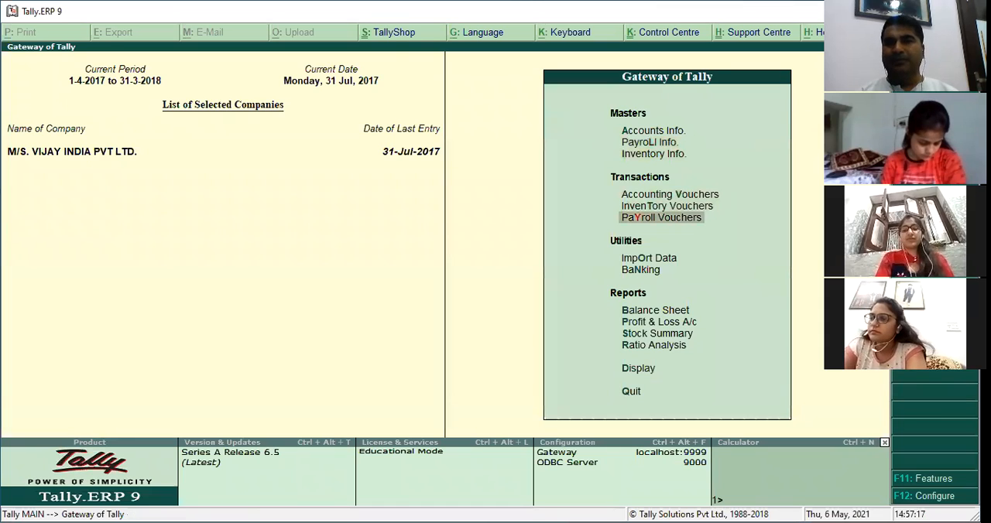
pyautogui.press('Return')
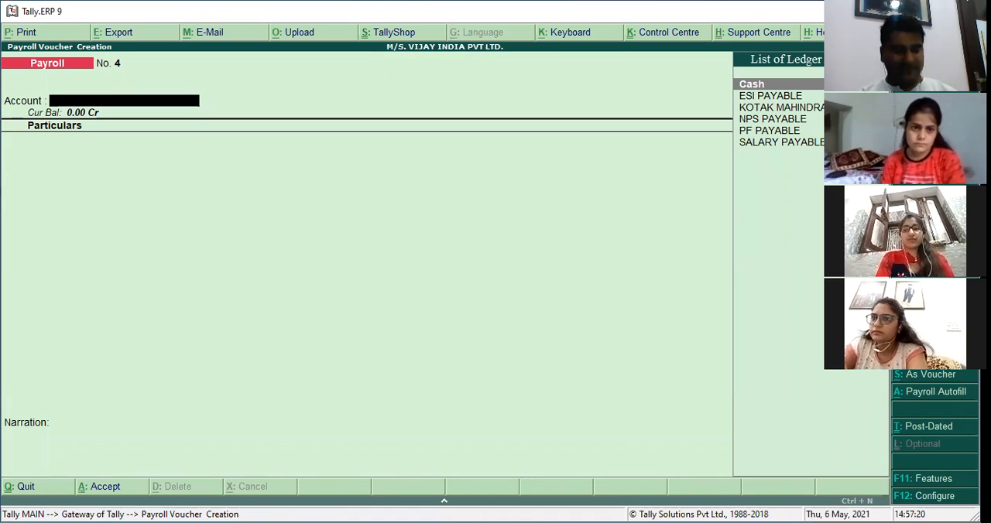
pyautogui.hotkey('ctrl', 'F5')
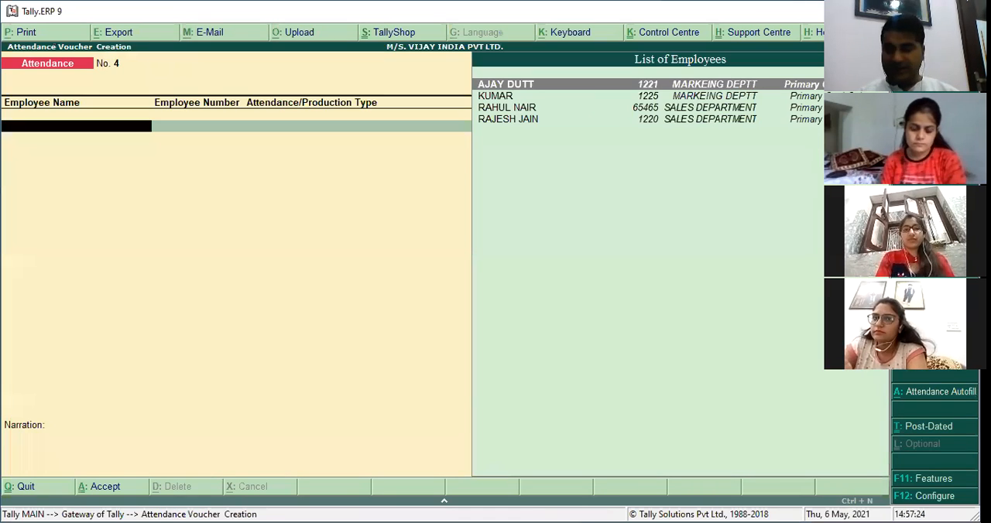
pyautogui.press('F2')
pyautogui.write('31-')
pyautogui.write('5')
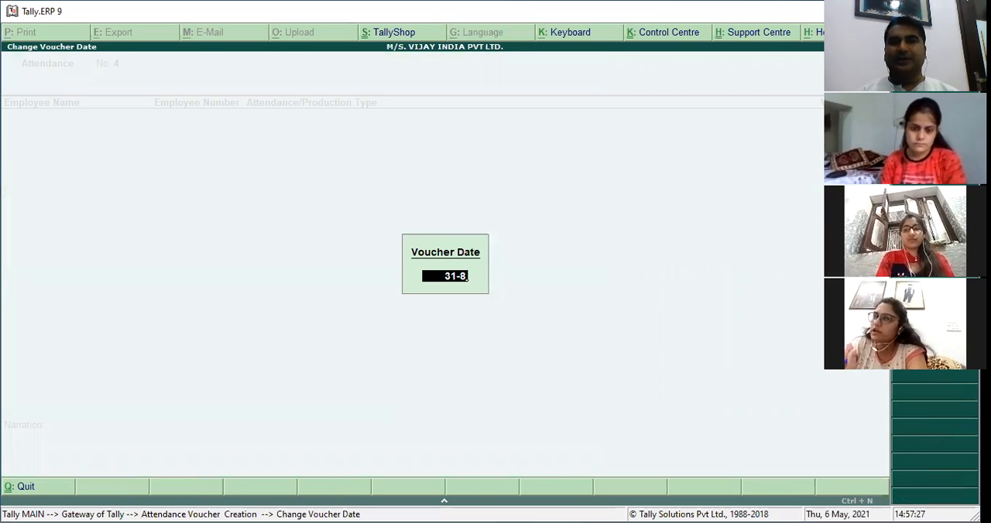
pyautogui.press('Return')
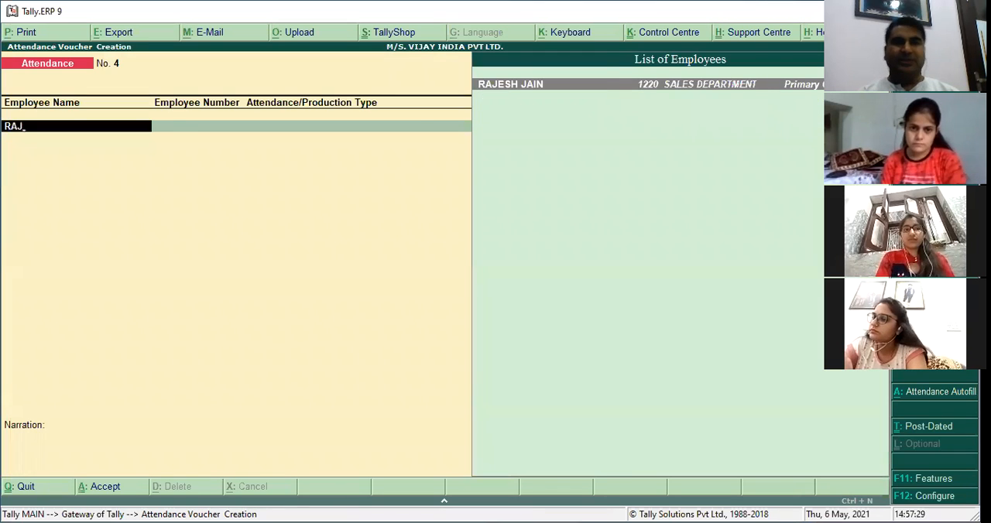
# Record 31 days of PRESENT attendance for the last SALES DEPARTMENT employee in the employee list.
pyautogui.press('Return')
pyautogui.write('PRESENT')
pyautogui.press('Return')
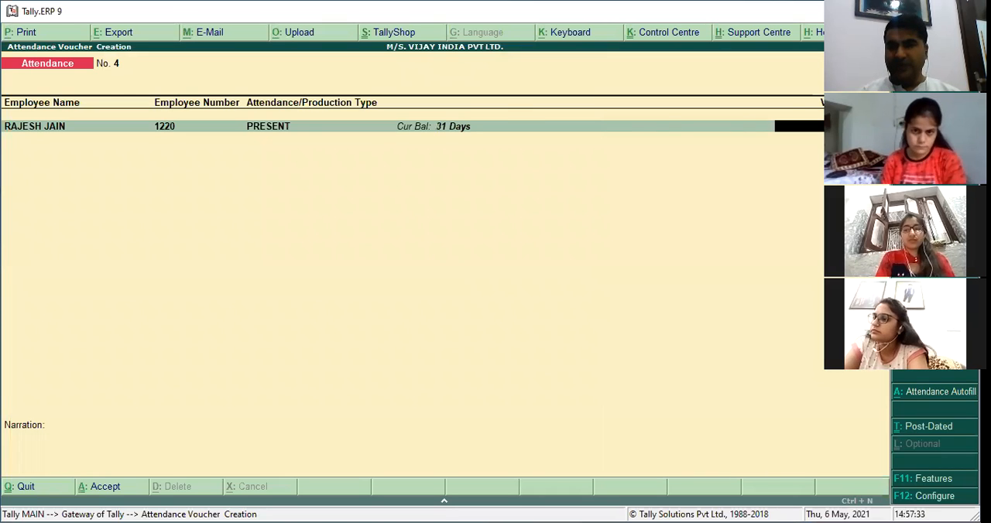
pyautogui.press('Return')
# Add an OVERTIME entry of 1 hour for the same SALES DEPARTMENT employee.
pyautogui.write('RAJ')
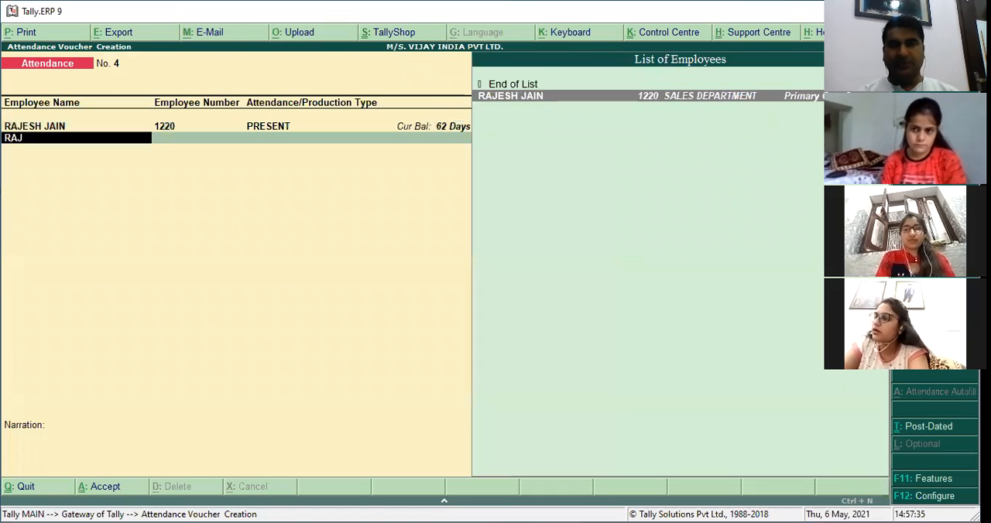
pyautogui.press('Return')
pyautogui.write('OV')
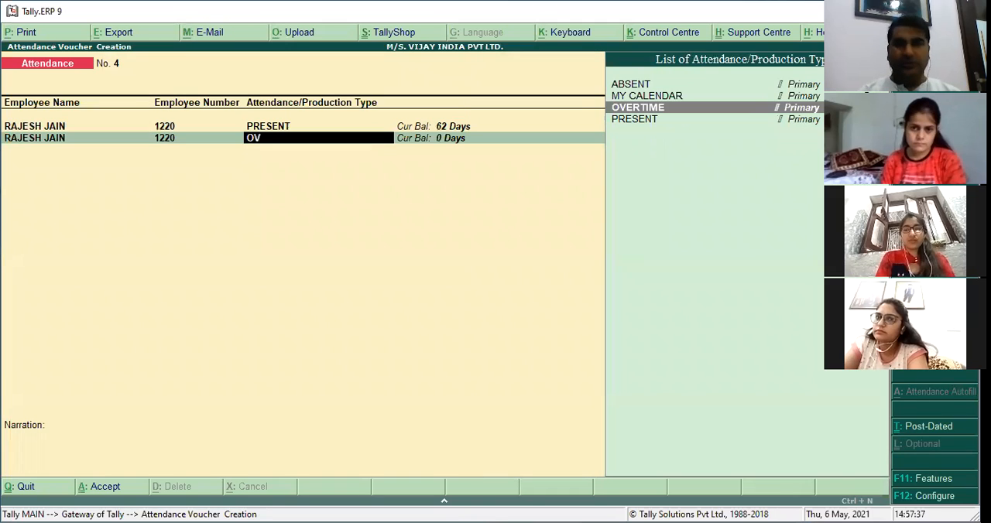
pyautogui.press('Return')
pyautogui.write('1')
pyautogui.press('Return')
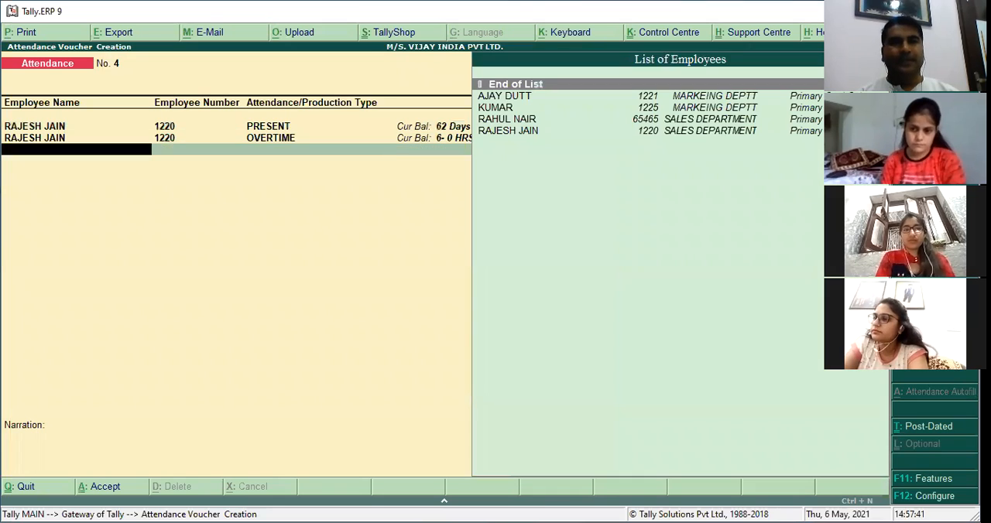
# Record 24 days of PRESENT attendance for the first MARKEING DEPTT employee in the employee list.
pyautogui.write('AJA')
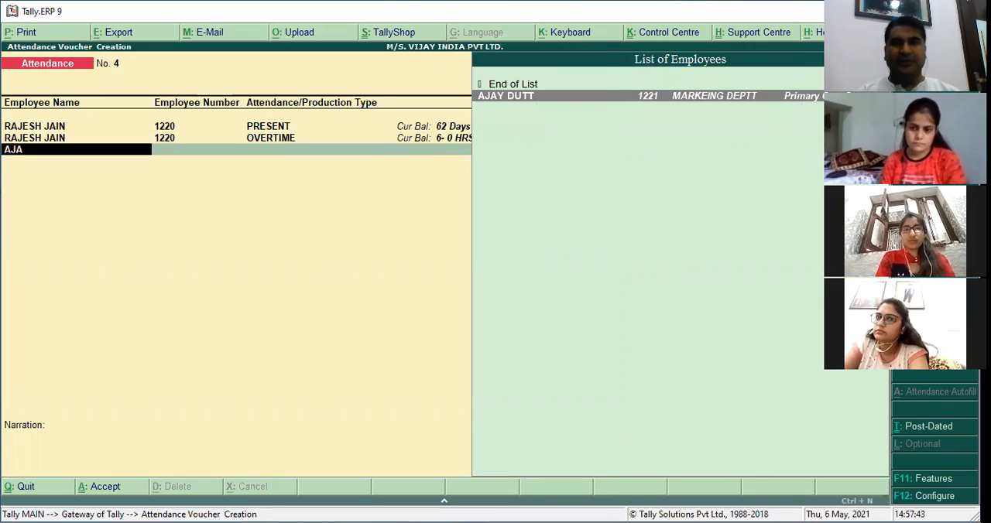
pyautogui.press('Return')
pyautogui.write('PRE')
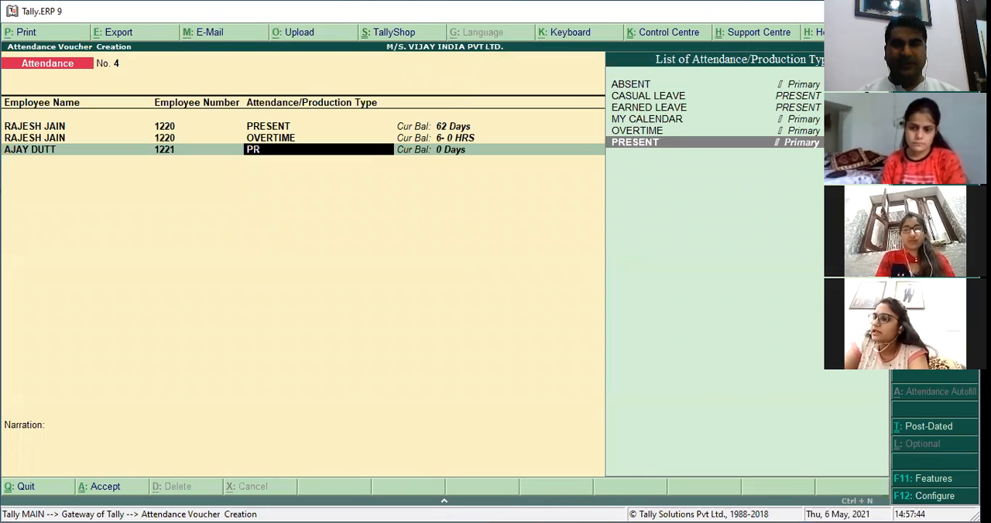
pyautogui.press('Return')
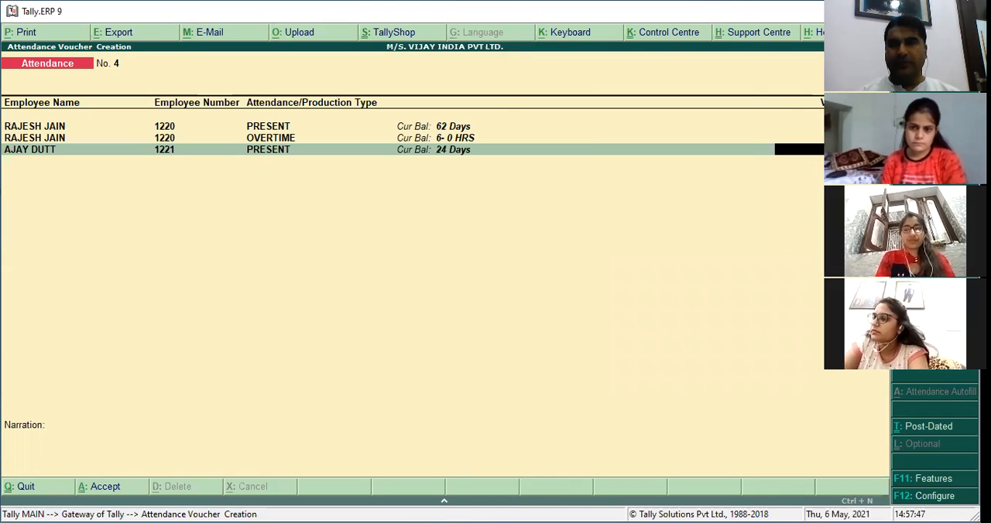
pyautogui.write('24')
pyautogui.press('Return')
# Add an ABSENT entry of 2 days for the first MARKEING DEPTT employee in the employee list.
pyautogui.write('AJ')
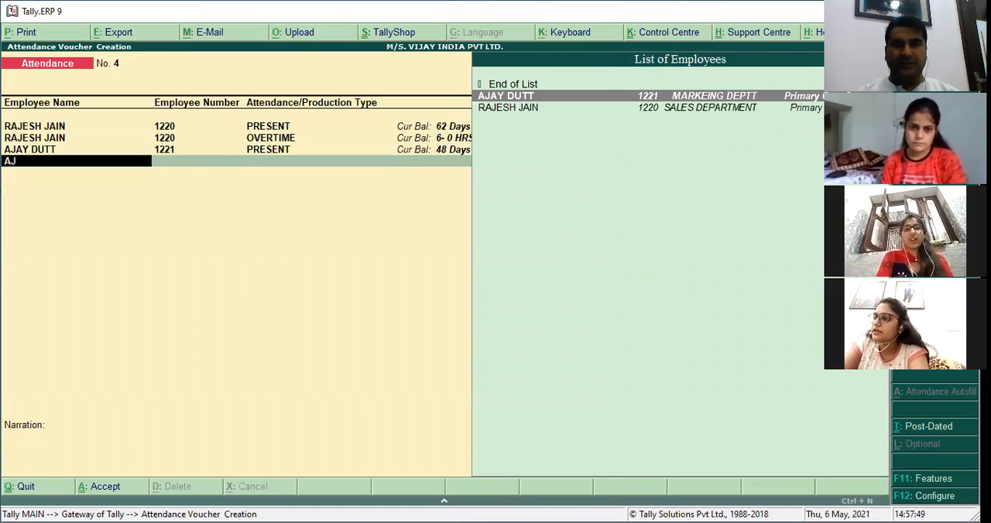
pyautogui.press('Return')
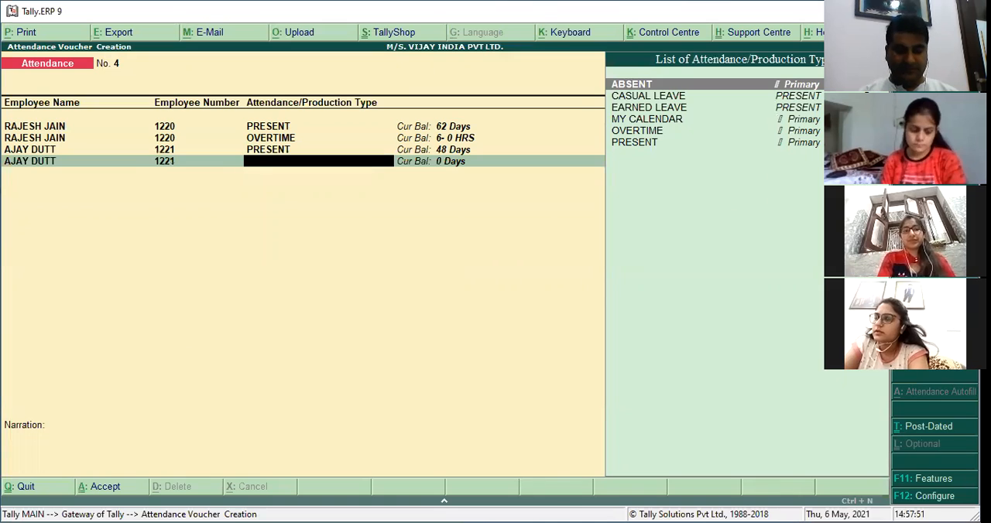
pyautogui.write('OV')
pyautogui.press('Return')
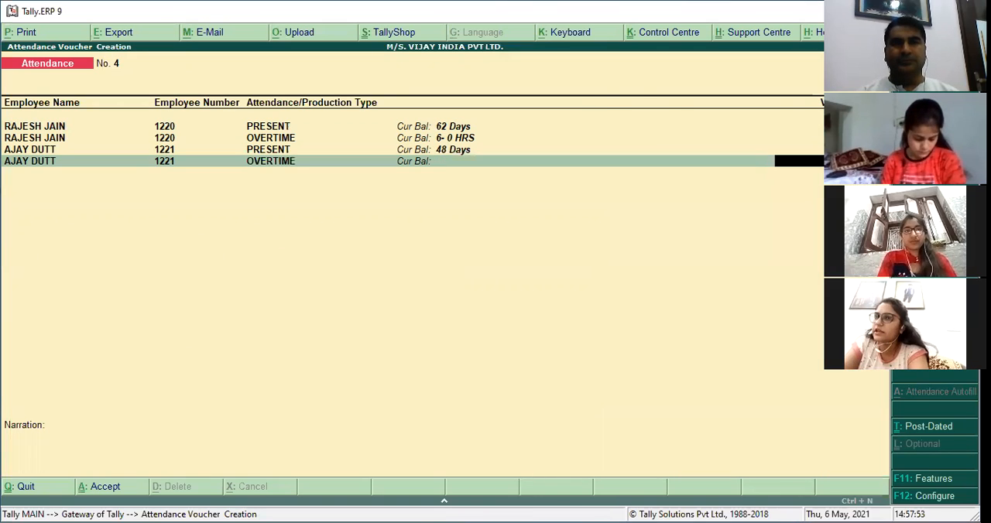
pyautogui.press('BackSpace')
pyautogui.write('AB')
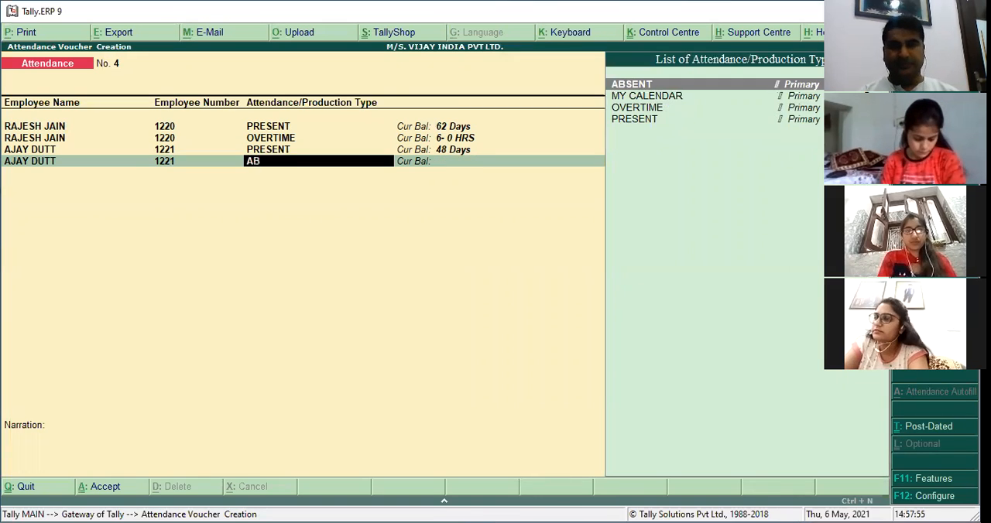
pyautogui.press('Return')
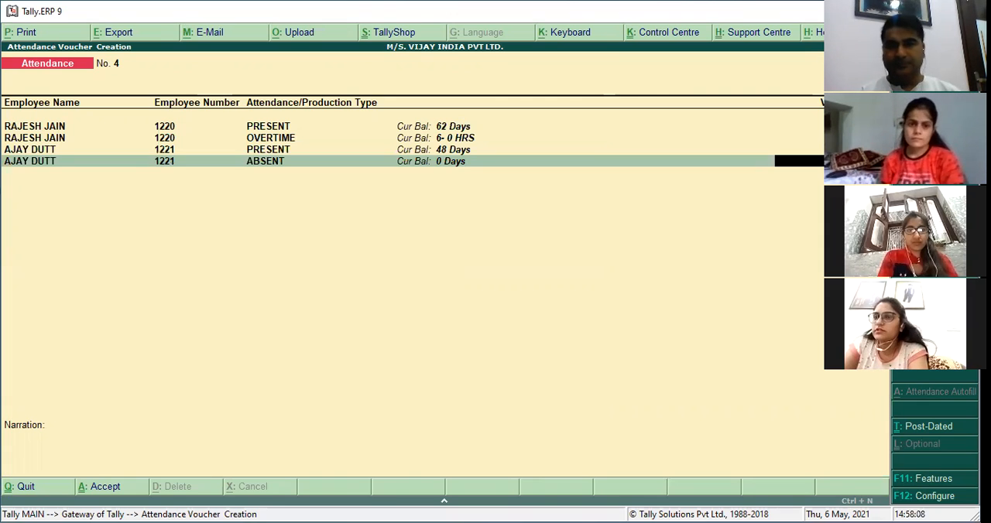
pyautogui.press('Return')
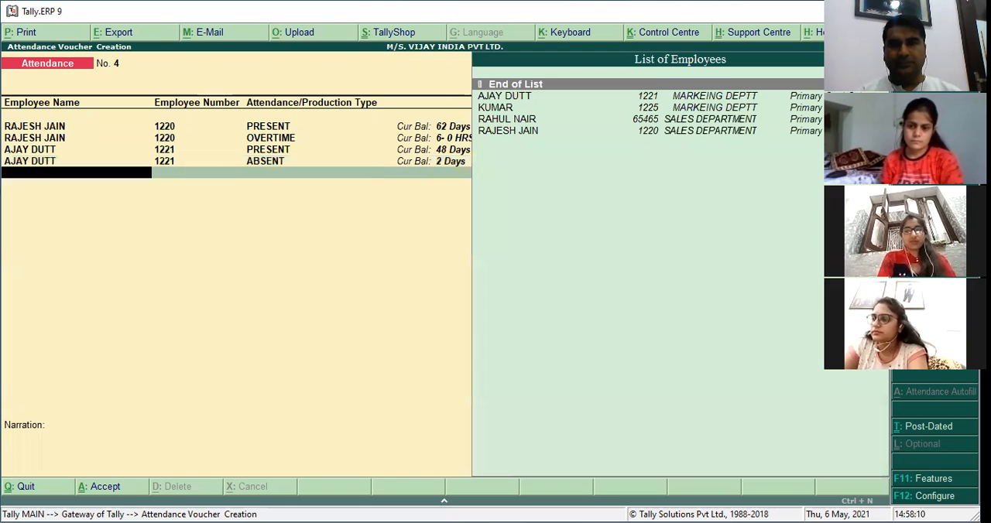
pyautogui.write('AJ')
pyautogui.press('Return')
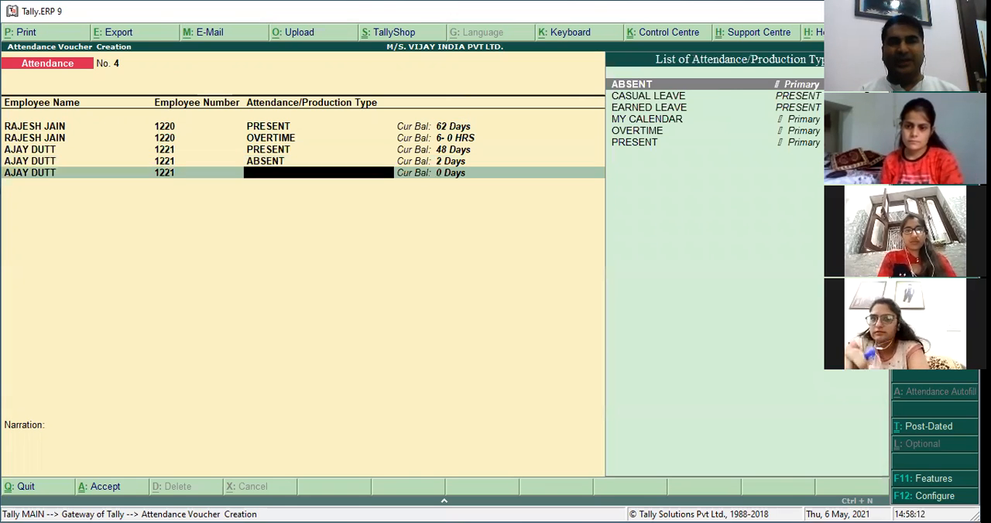
pyautogui.write('OV')
pyautogui.press('Return')
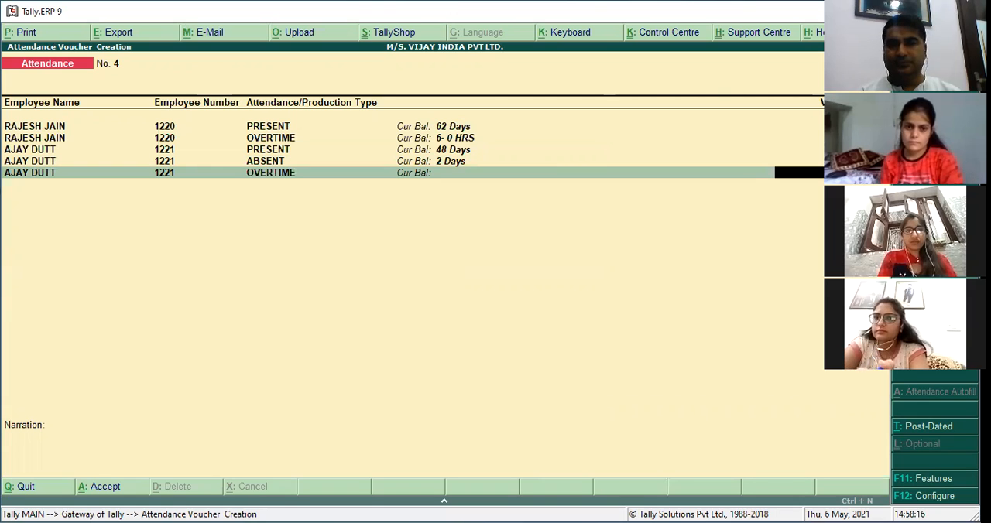
pyautogui.press('BackSpace')
pyautogui.press('BackSpace')
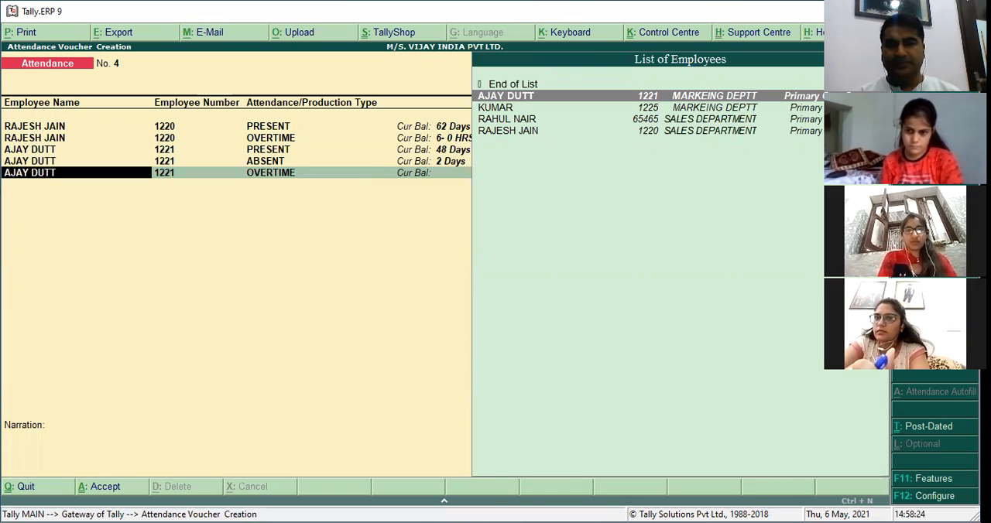
# Record 24 days of PRESENT attendance for the second MARKEING DEPTT employee in the employee list.
pyautogui.write('KU')
pyautogui.press('Return')
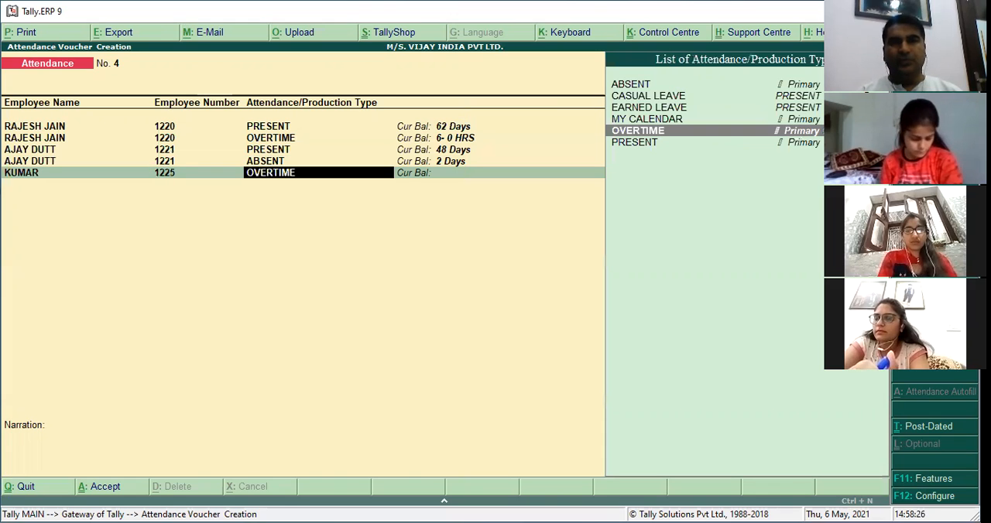
pyautogui.write('PR')
pyautogui.press('Return')
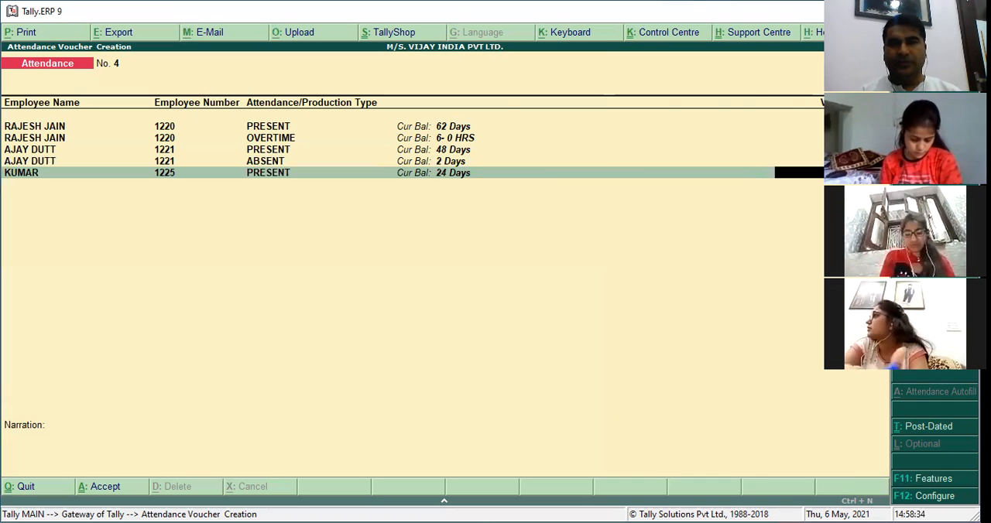
pyautogui.press('Return')
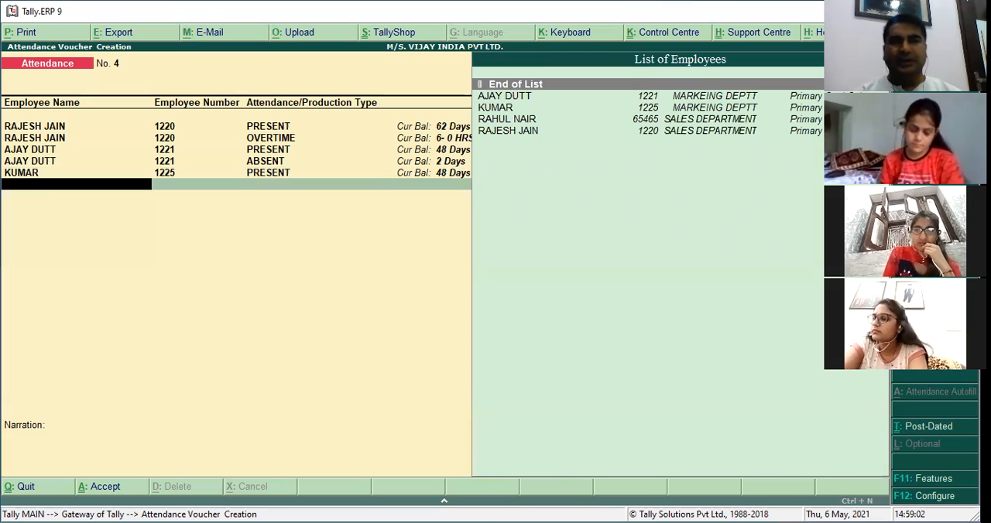
# Add an OVERTIME entry of 2 hours for the second MARKEING DEPTT employee.
pyautogui.write('KU')
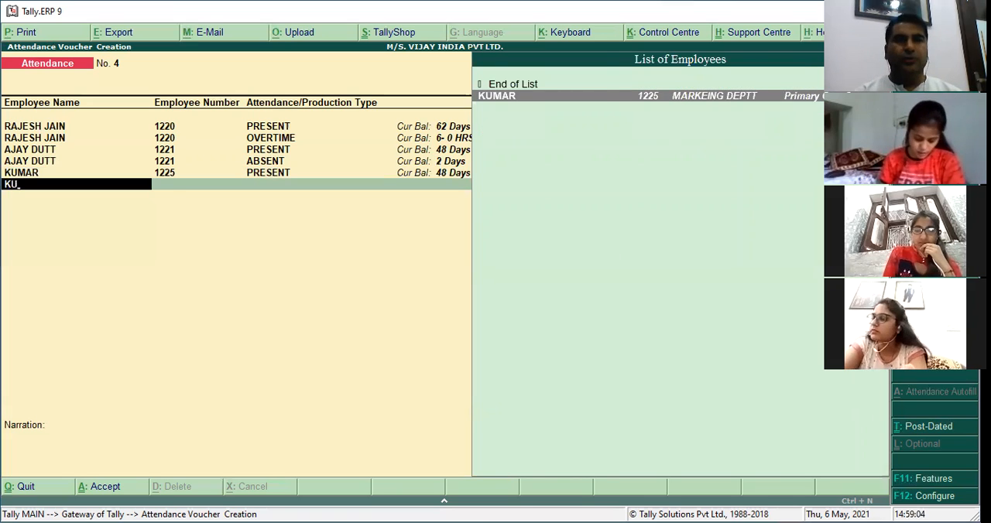
pyautogui.press('Return')
pyautogui.write('OV')
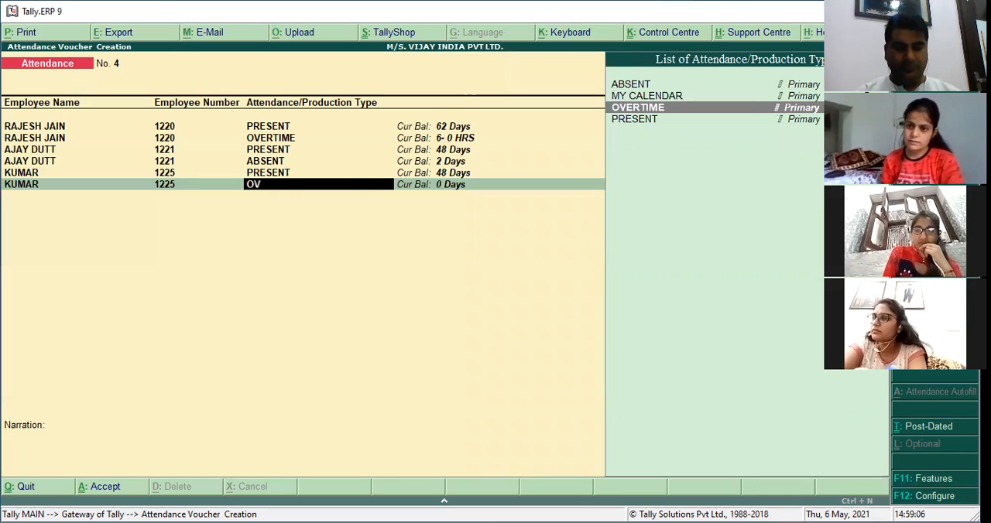
pyautogui.press('Return')
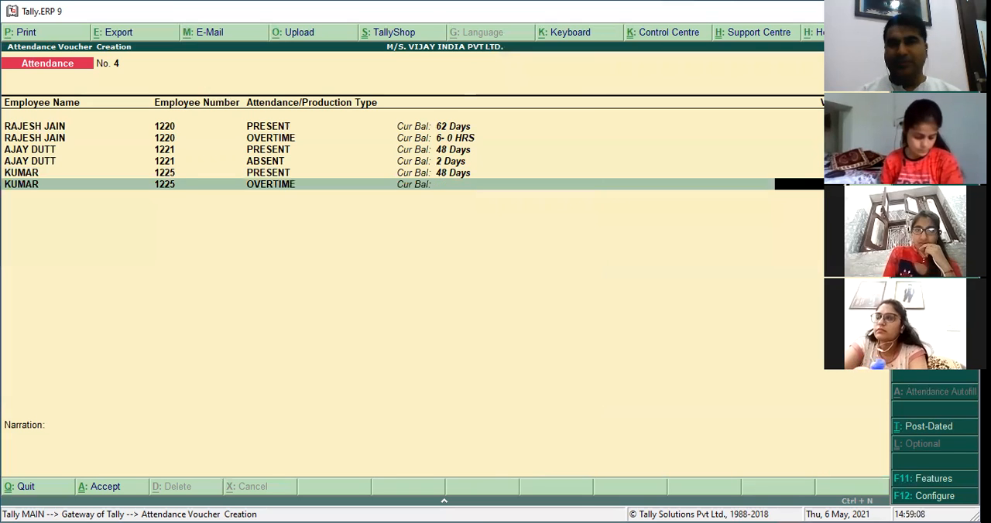
pyautogui.write('2')
pyautogui.press('Return')
pyautogui.press('Return')
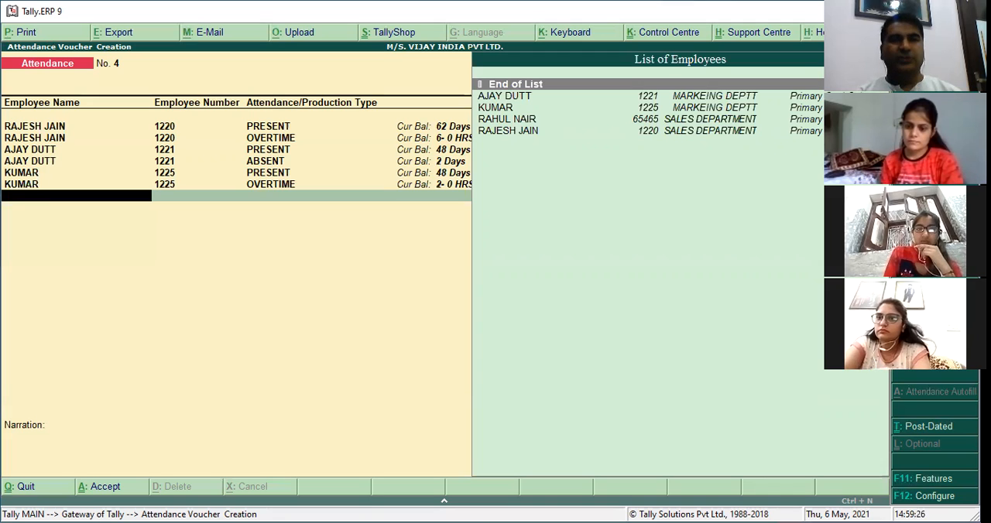
# Record 20 days of PRESENT attendance for the first SALES DEPARTMENT employee in the employee list.
pyautogui.write('RAH')
pyautogui.press('Return')
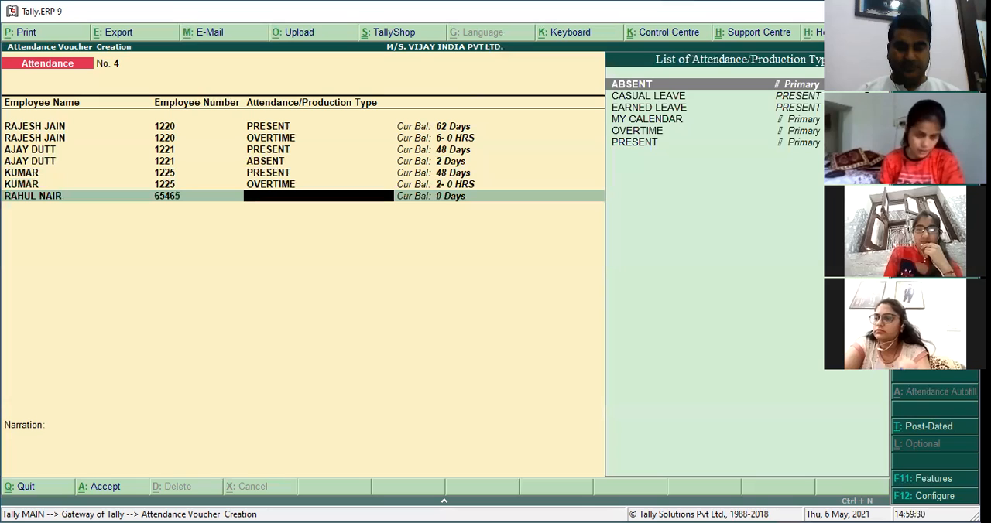
pyautogui.write('PR')
pyautogui.press('Return')
pyautogui.write('20')
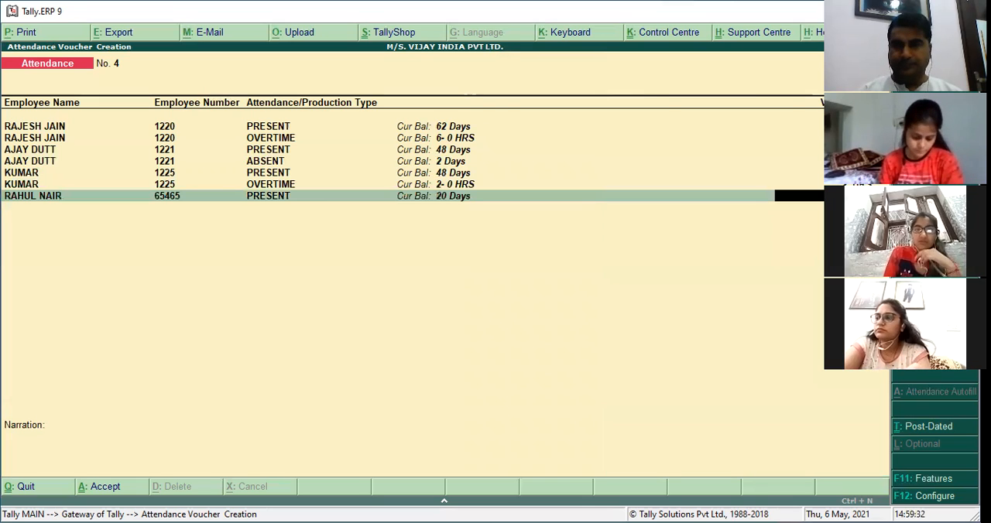
pyautogui.press('Return')
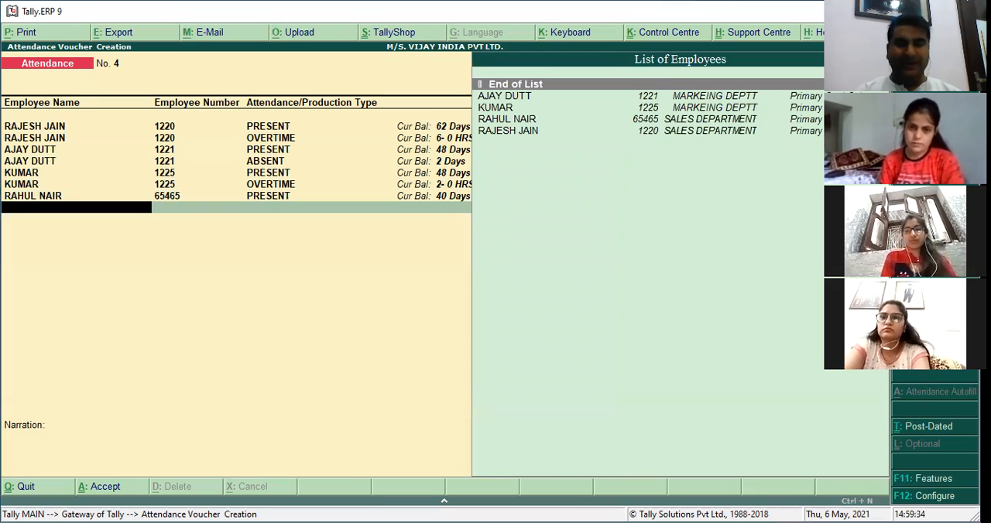
# Add an ABSENT entry of 4 days for the first SALES DEPARTMENT employee.
pyautogui.write('O')
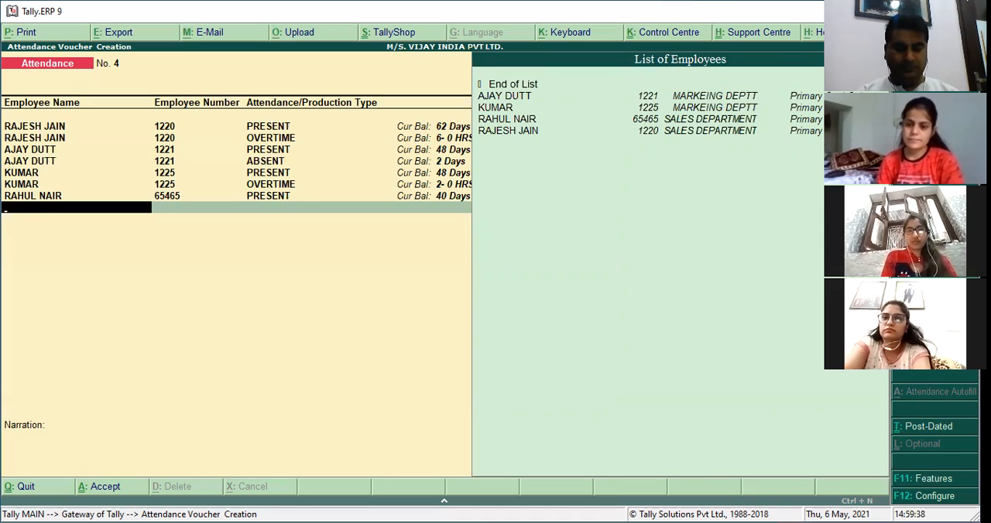
pyautogui.write('RAH')
pyautogui.press('Return')
pyautogui.write('ab')
pyautogui.press('Return')
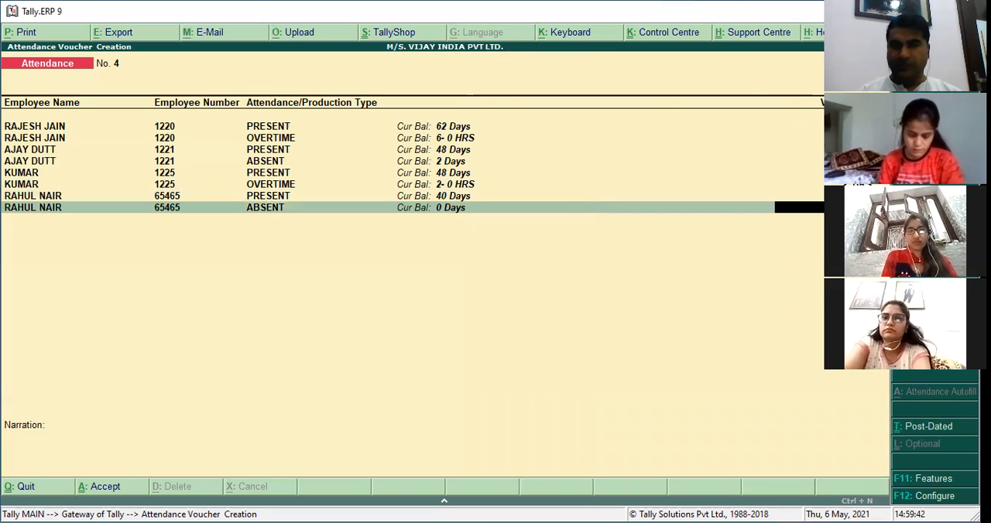
pyautogui.write('4')
pyautogui.press('Return')
# Add an OVERTIME entry of 2 hours for the first SALES DEPARTMENT employee.
pyautogui.write('RAH')
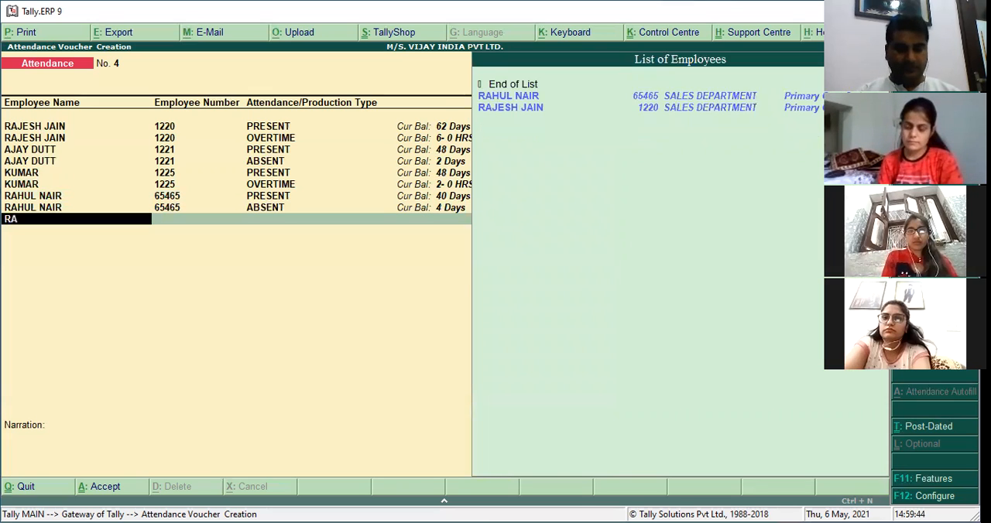
pyautogui.press('Return')
pyautogui.write('ov')
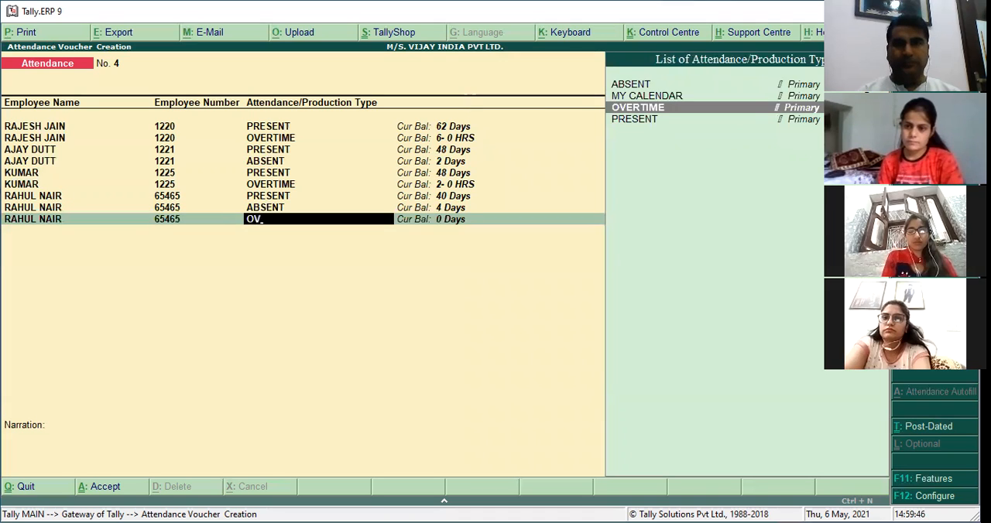
pyautogui.press('Return')
pyautogui.write('2')
pyautogui.press('Return')
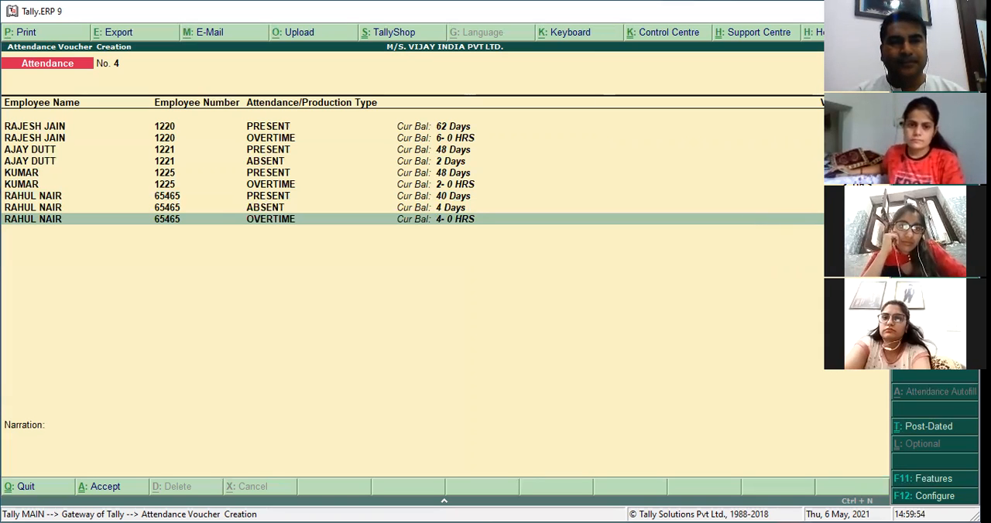
# Review the PRESENT, ABSENT and OVERTIME rows of attendance voucher No. 4 for every employee, from the first row to the last.
pyautogui.press('Return')
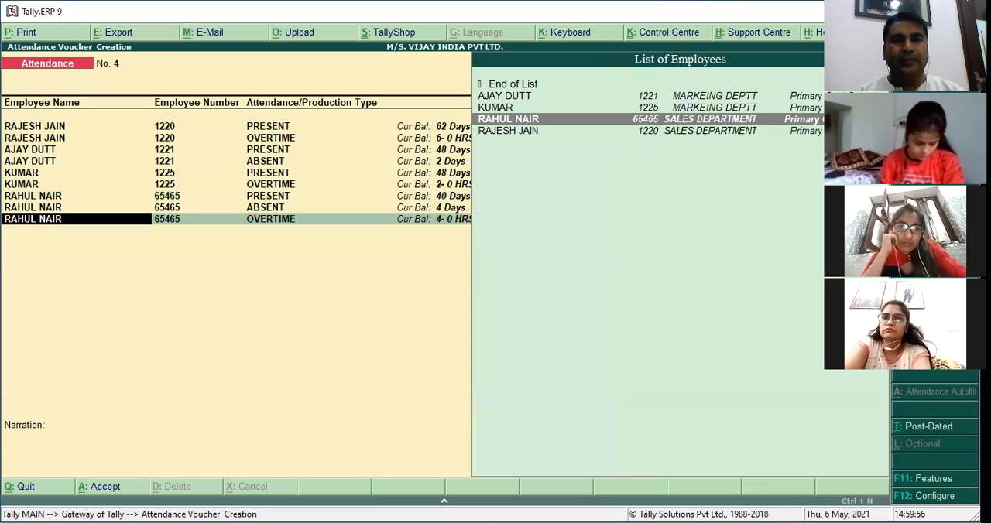
pyautogui.press('Return')
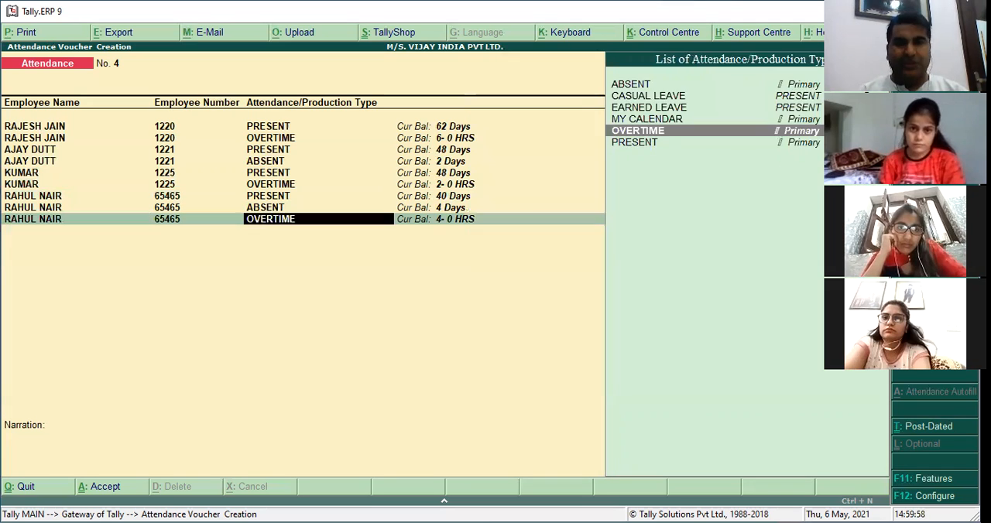
pyautogui.press('Up')
pyautogui.press('Down')
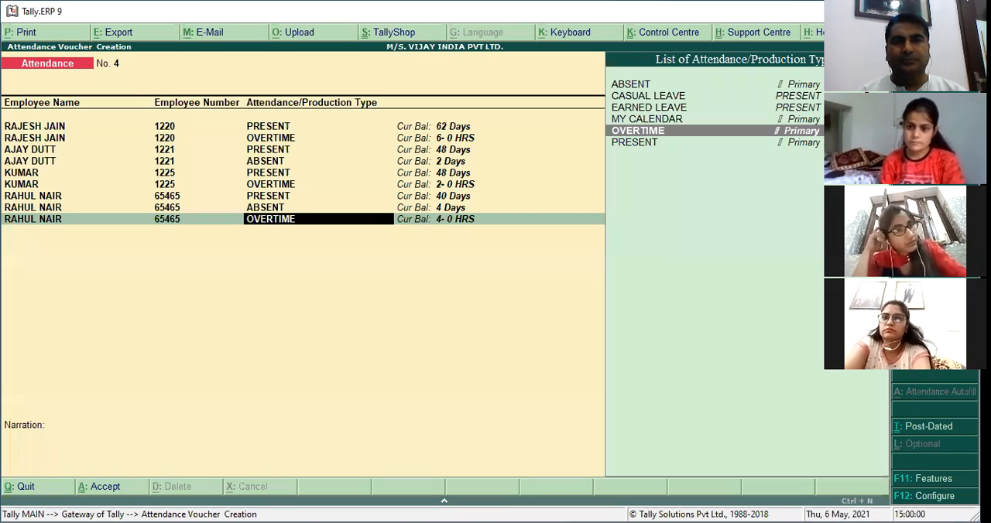
pyautogui.press('Return')
pyautogui.press('Up')
pyautogui.press('Up')
pyautogui.press('Up')
pyautogui.press('Up')
pyautogui.press('Up')
pyautogui.press('Up')
pyautogui.press('Up')
pyautogui.press('Up')
pyautogui.press('Return')
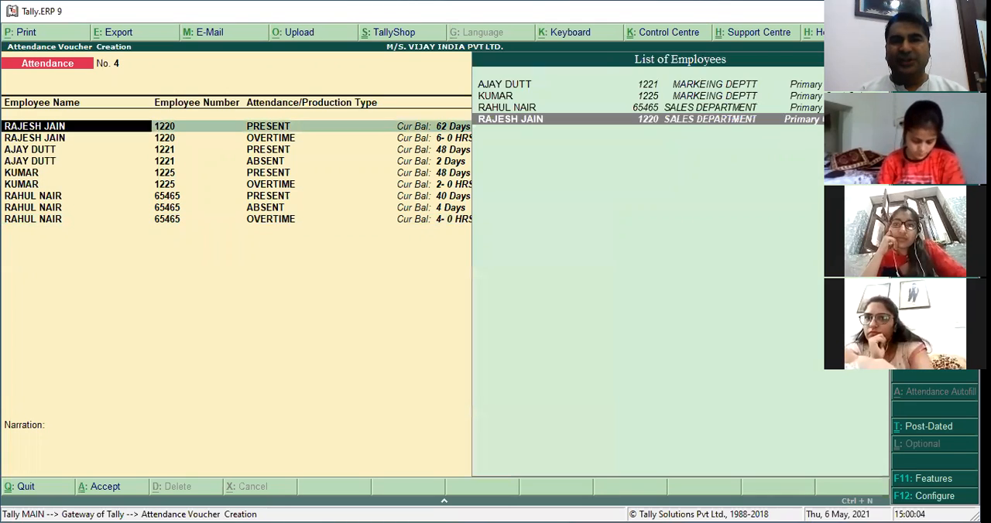
pyautogui.press('Return')
pyautogui.press('Return')
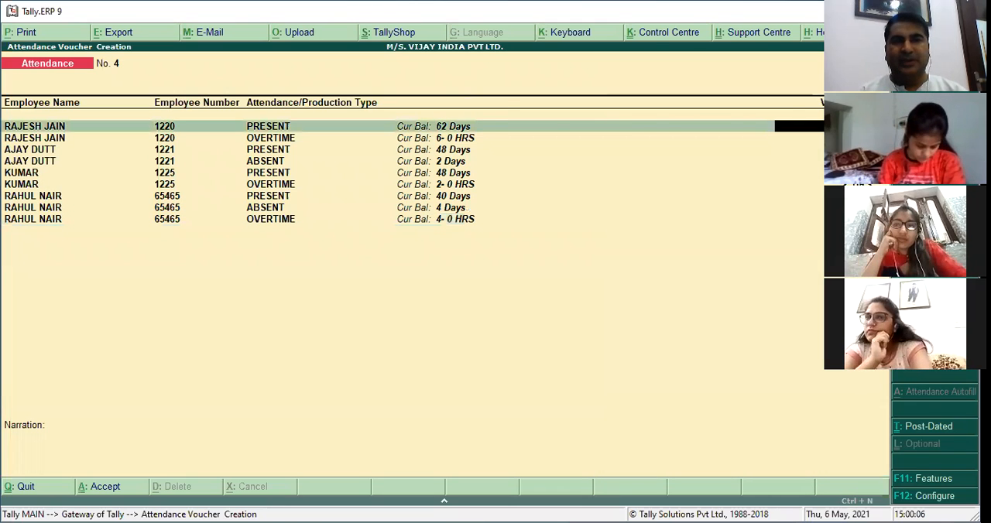
pyautogui.press('Return')
pyautogui.press('Return')
pyautogui.press('Return')
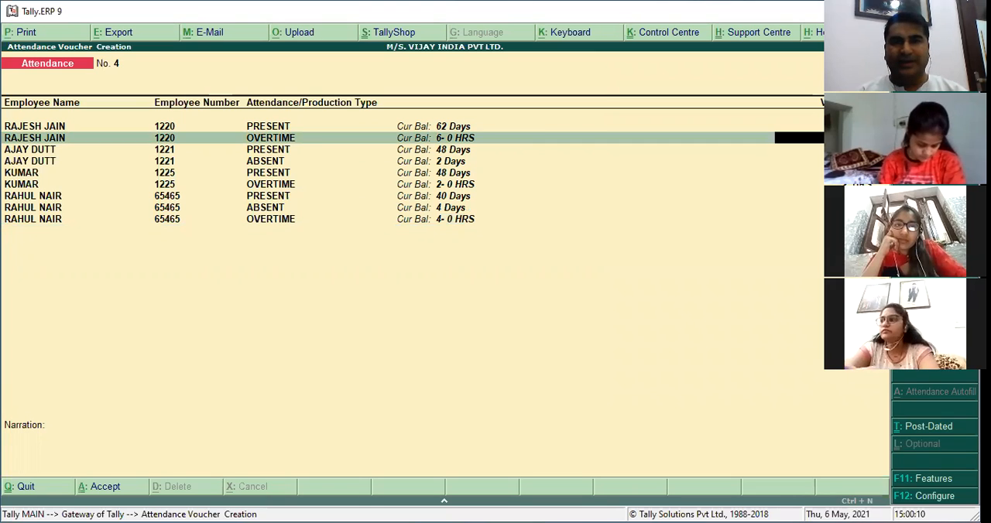
pyautogui.press('Return')
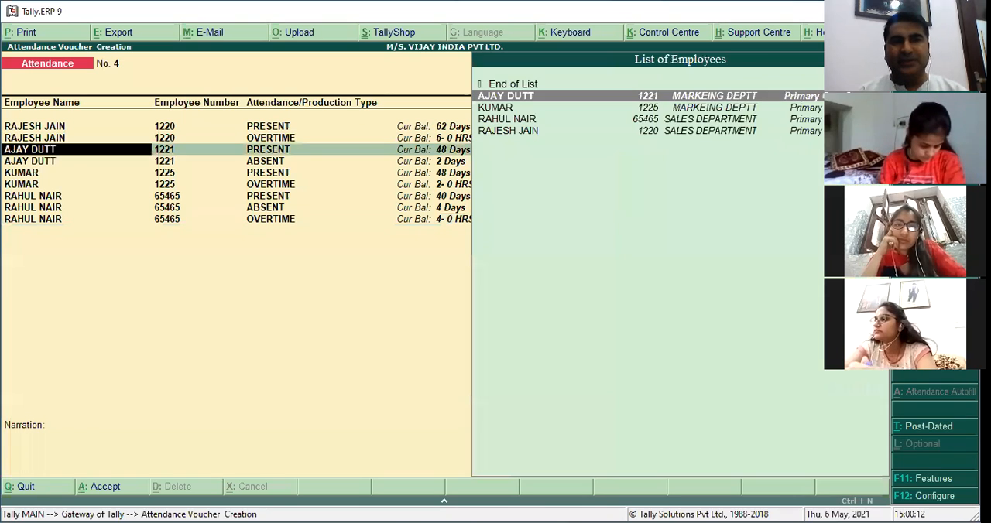
pyautogui.press('Return')
pyautogui.press('Return')
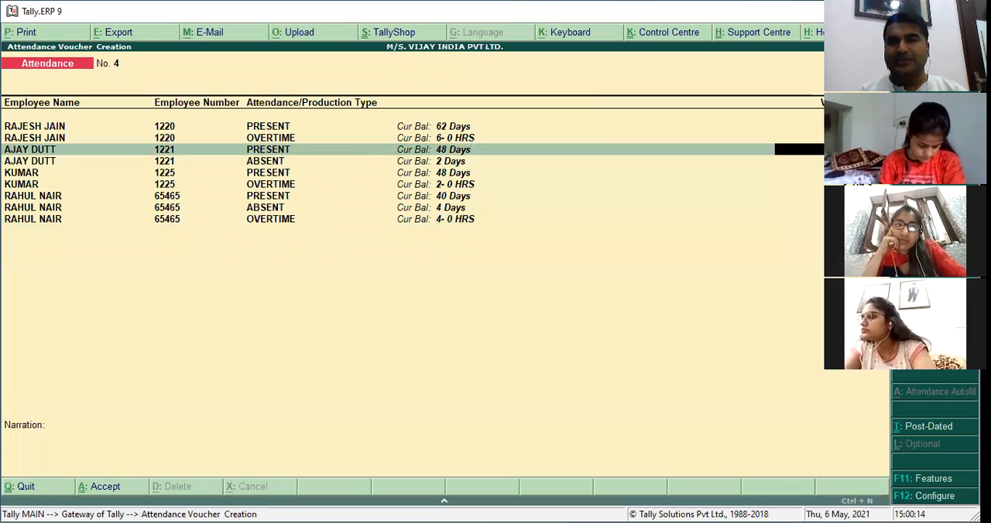
pyautogui.press('Return')
pyautogui.press('Return')
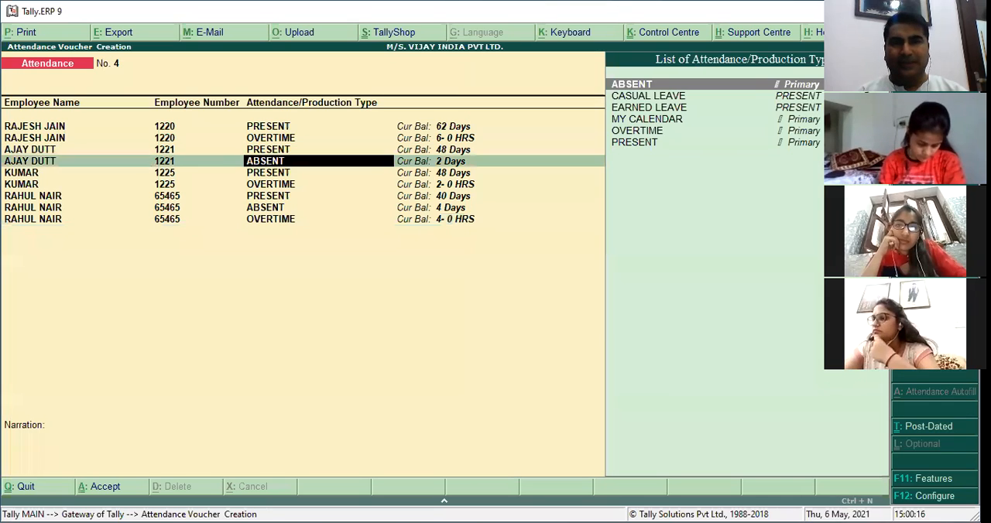
pyautogui.press('Return')
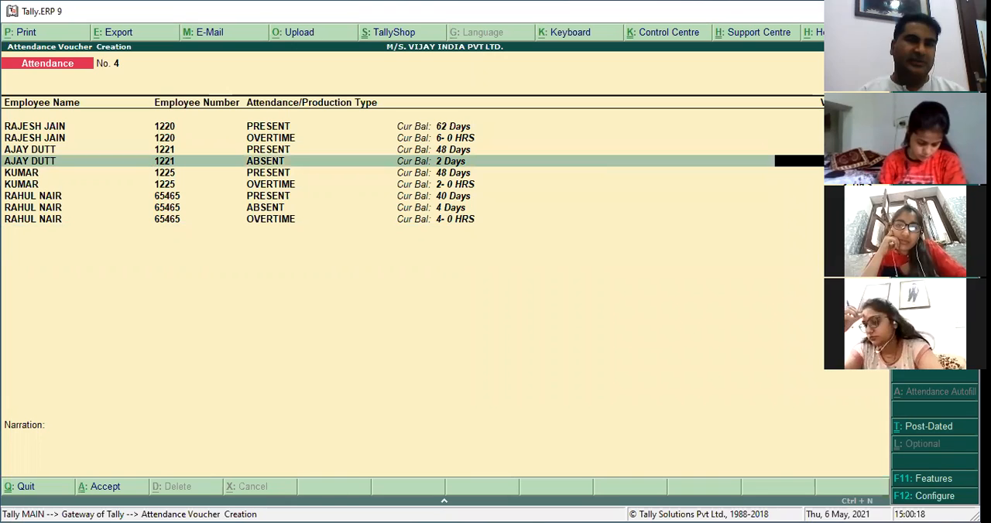
pyautogui.press('Return')
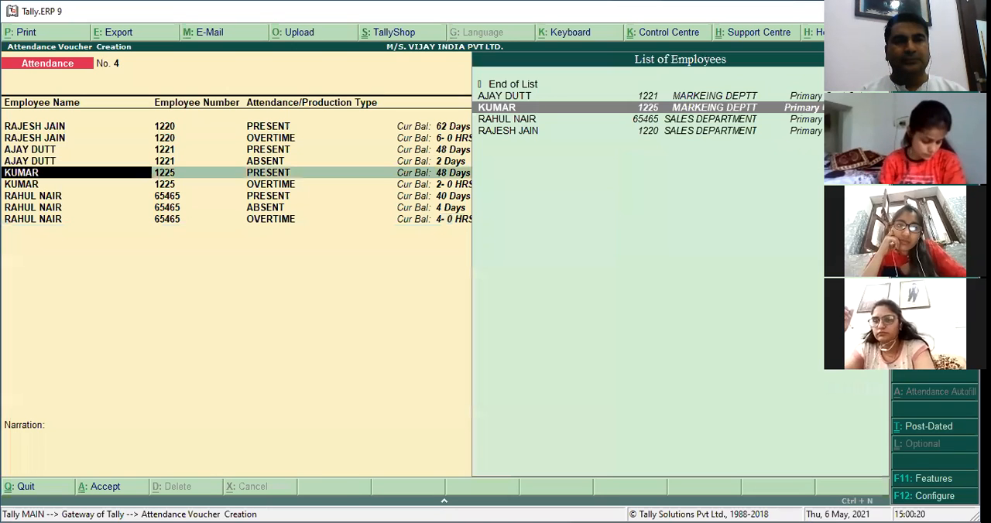
pyautogui.press('Return')
pyautogui.press('Return')
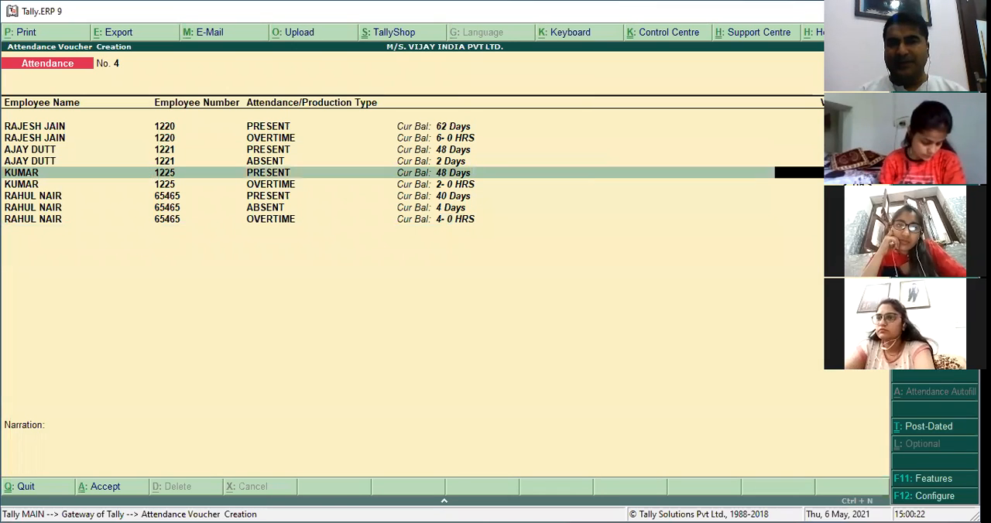
pyautogui.press('Return')
pyautogui.press('Return')
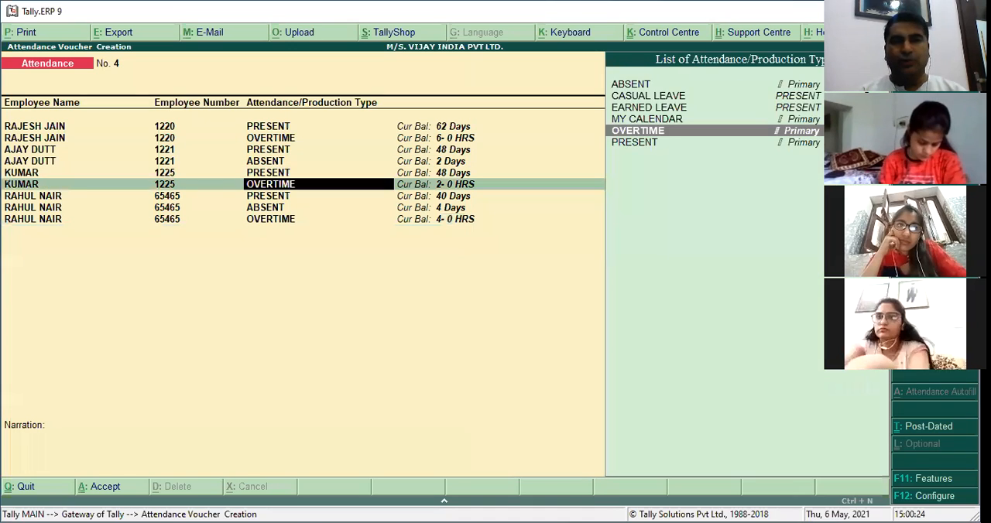
pyautogui.press('Return')
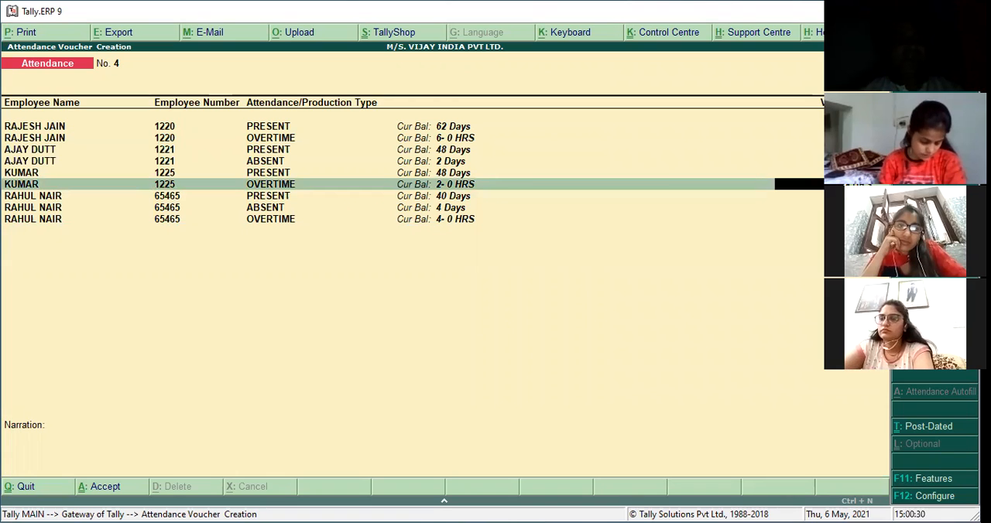
pyautogui.press('Return')
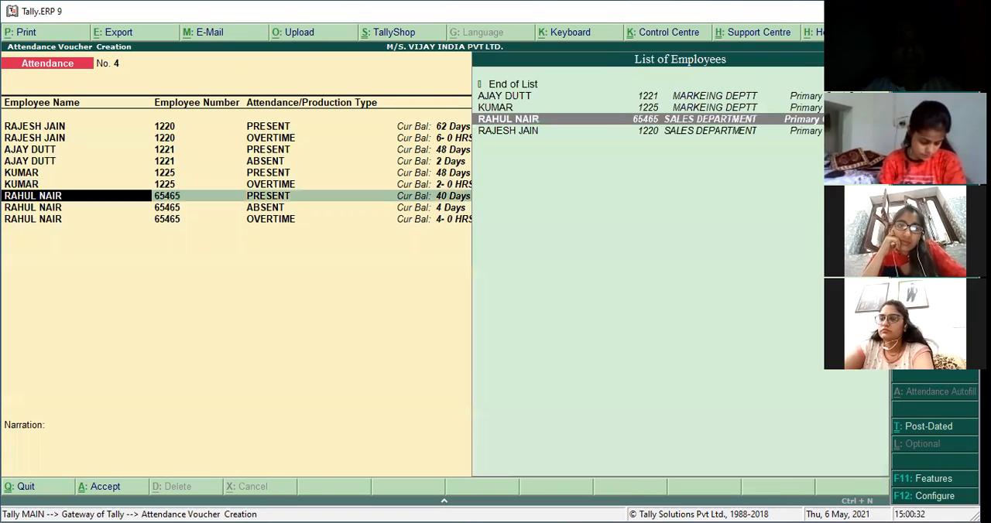
pyautogui.press('Return')
pyautogui.press('Return')
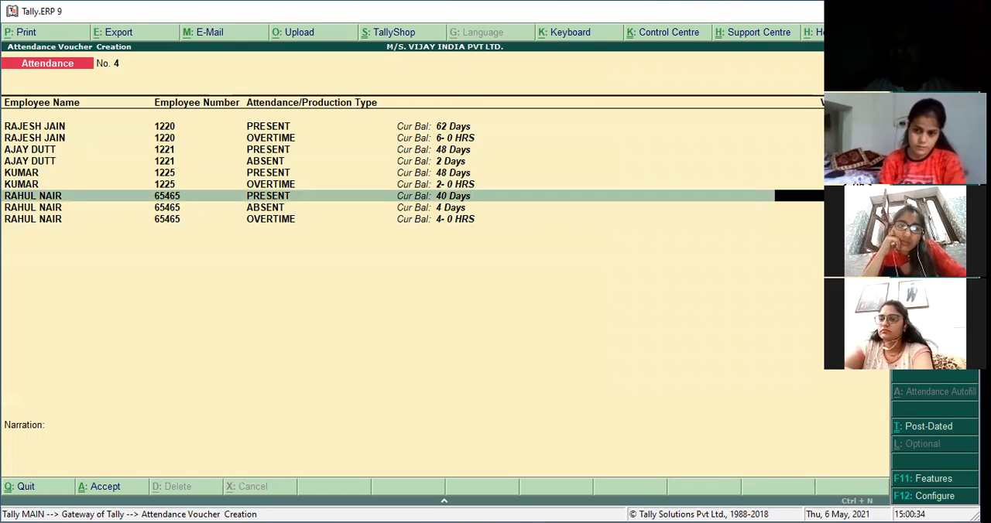
pyautogui.press('Return')
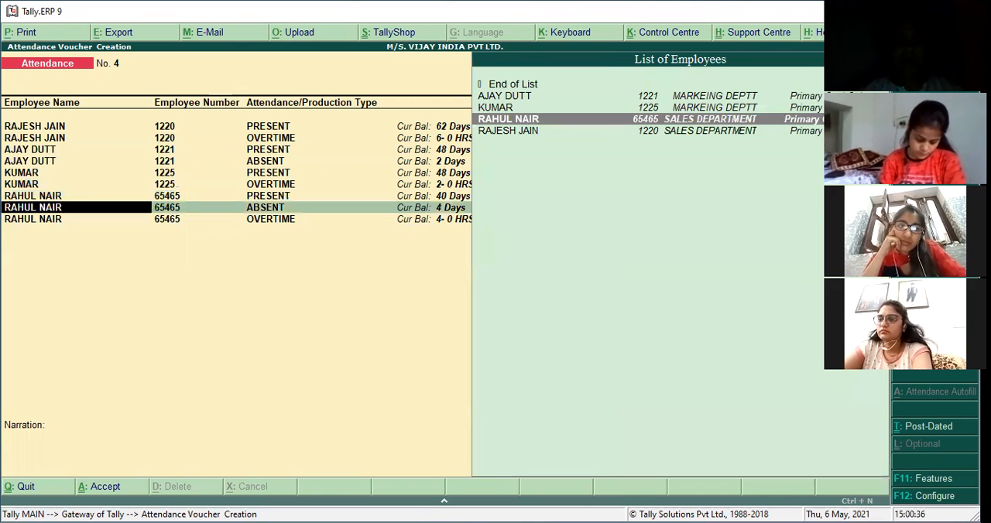
pyautogui.press('Return')
pyautogui.press('Return')
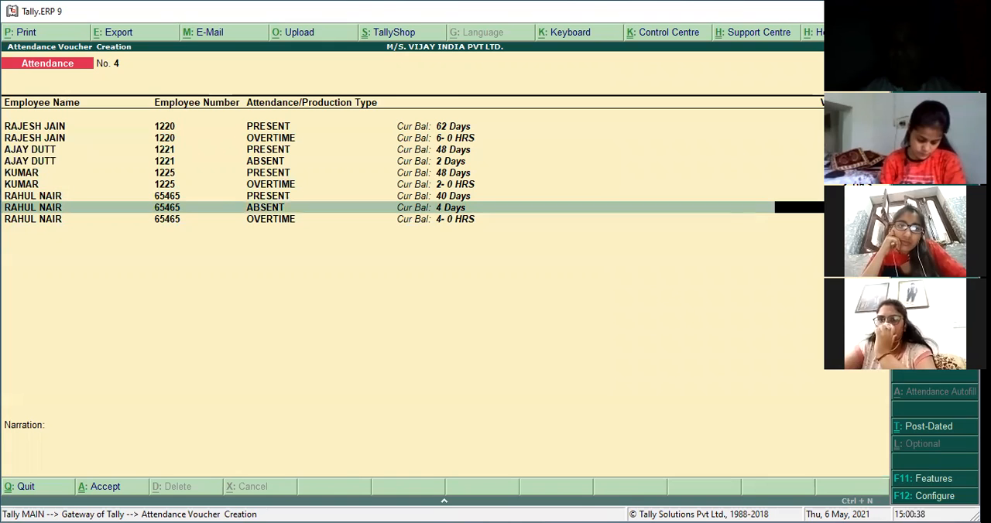
pyautogui.press('Return')
pyautogui.press('Return')
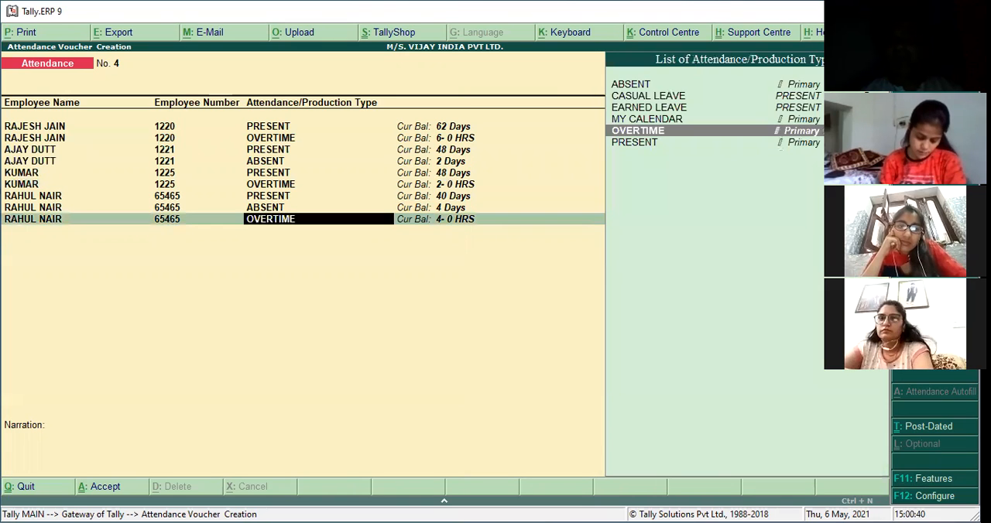
pyautogui.press('Return')
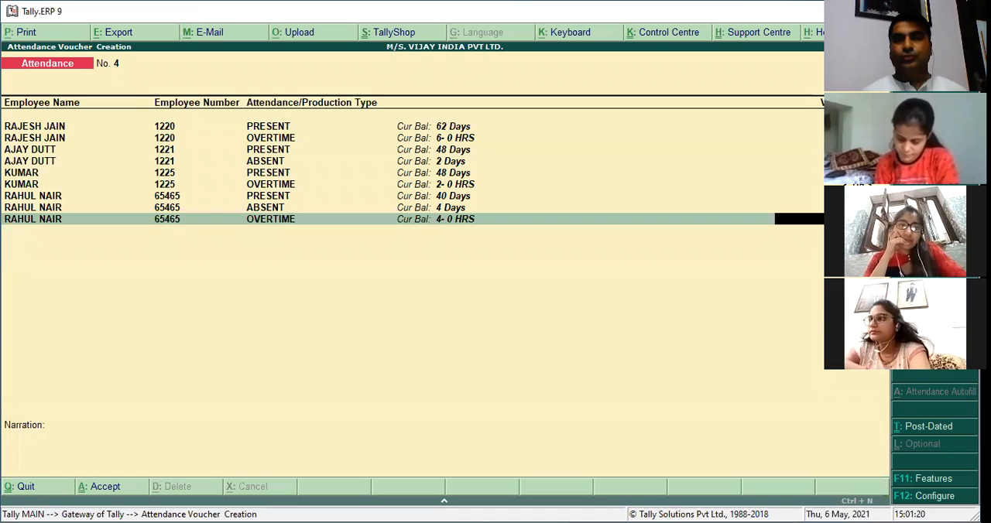
# End the employee list, save attendance voucher No. 4 without a narration, and leave attendance voucher creation.
pyautogui.press('Return')
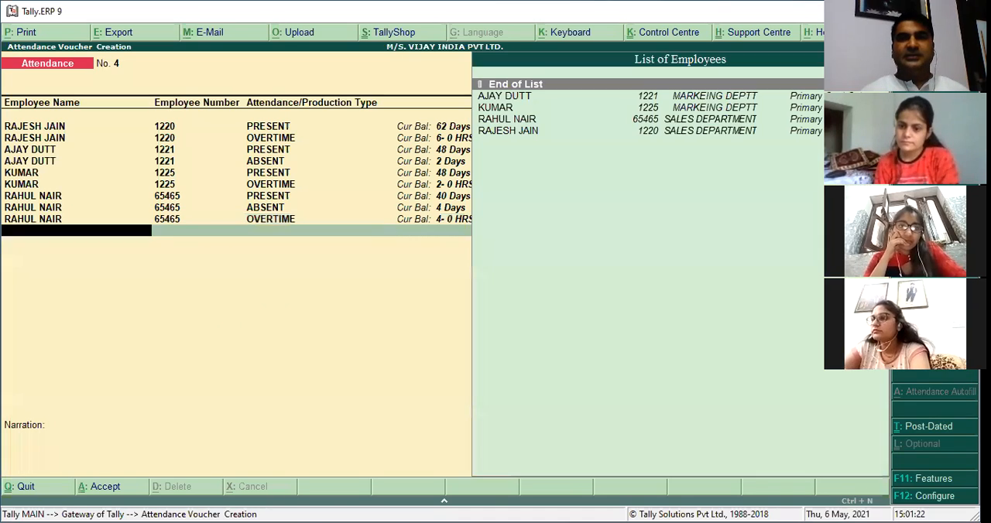
pyautogui.press('Return')
pyautogui.press('Return')
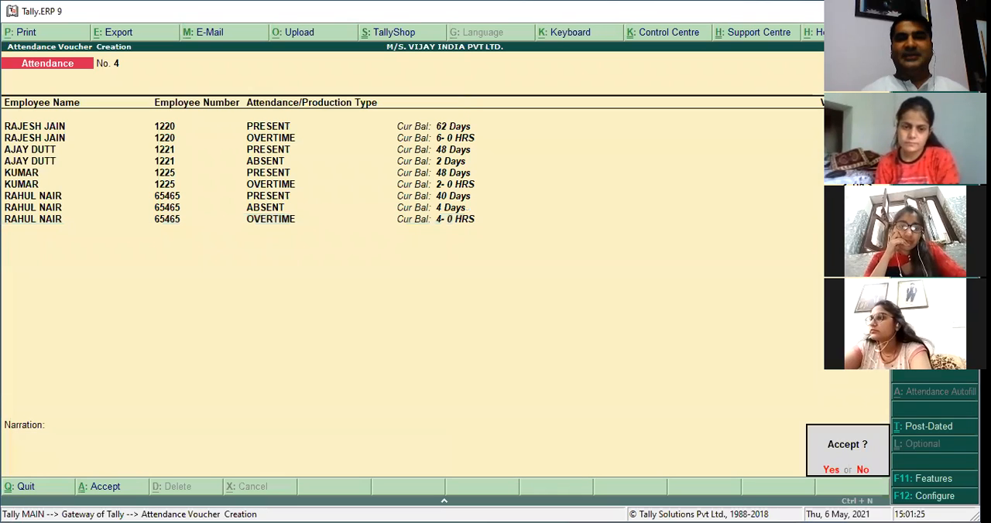
pyautogui.press('y')
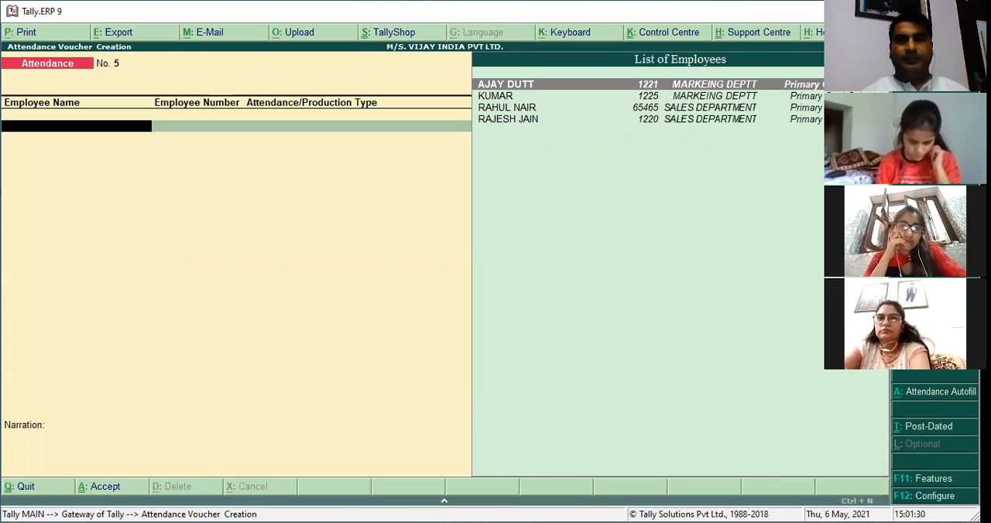
pyautogui.press('Escape')
# Examine the CANTEEN DEDUCTION pay head's settings in alteration mode and leave it without saving changes.
pyautogui.press('Up')
pyautogui.press('Up')
pyautogui.press('Up')
pyautogui.press('Up')
pyautogui.press('Up')
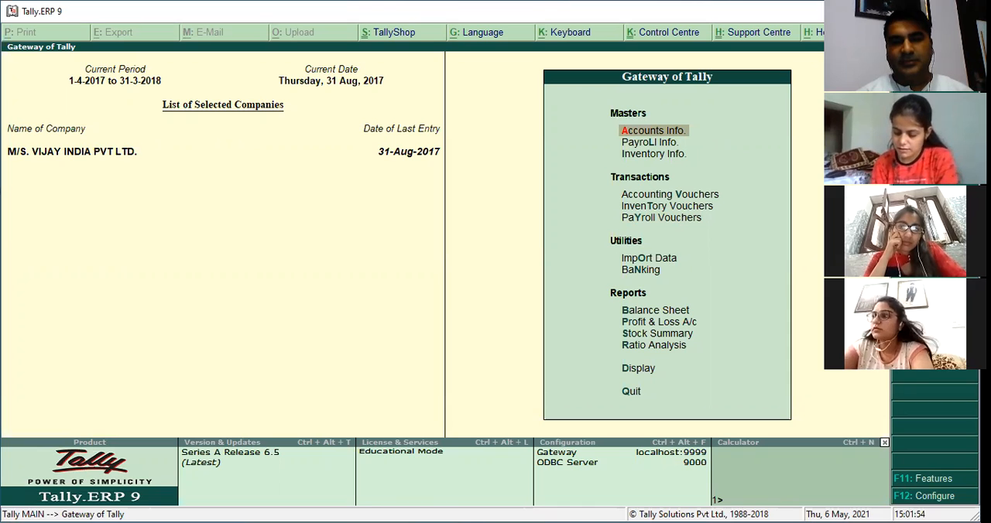
pyautogui.press('Down')
pyautogui.press('Return')
pyautogui.press('Down')
pyautogui.press('Down')
pyautogui.press('Down')
pyautogui.press('Down')
pyautogui.press('Down')
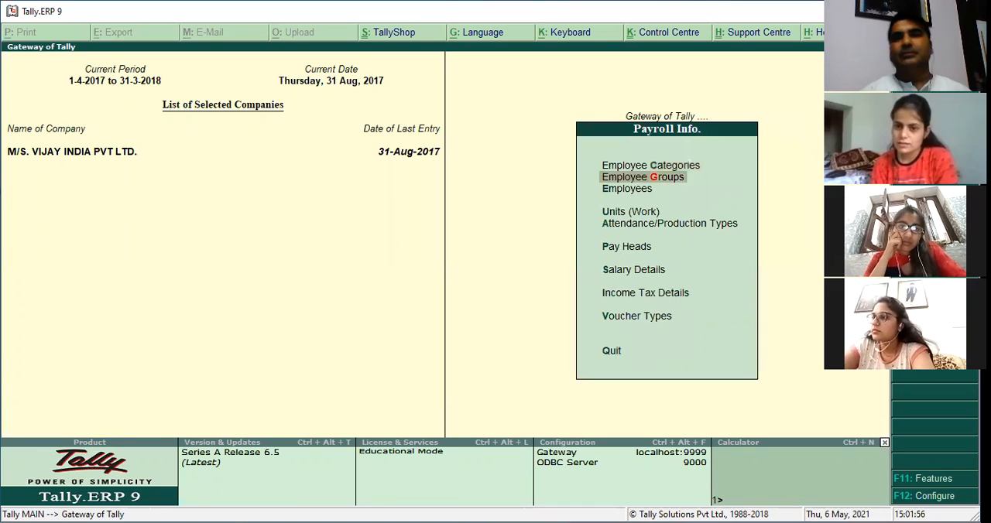
pyautogui.press('Return')
pyautogui.press('Down')
pyautogui.press('Down')
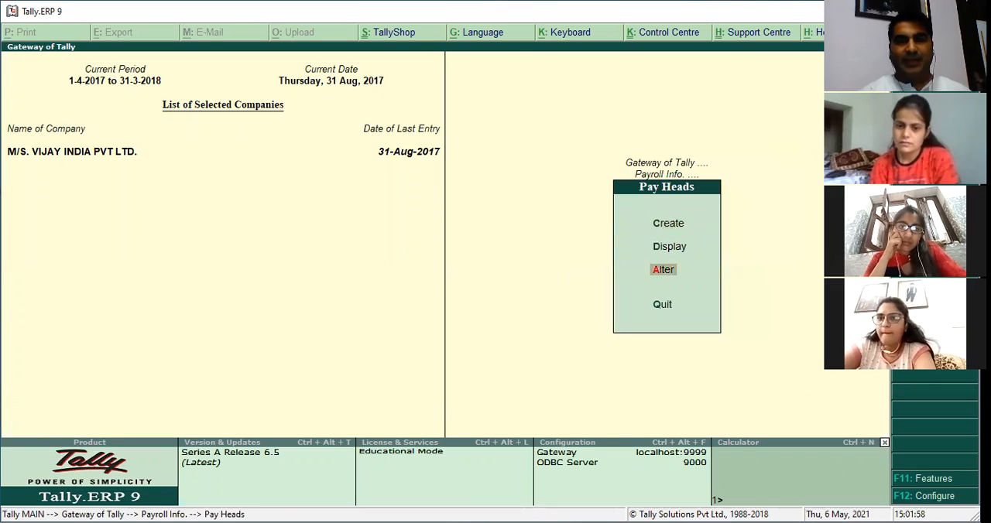
pyautogui.press('Return')
pyautogui.write('CA')
pyautogui.press('Return')
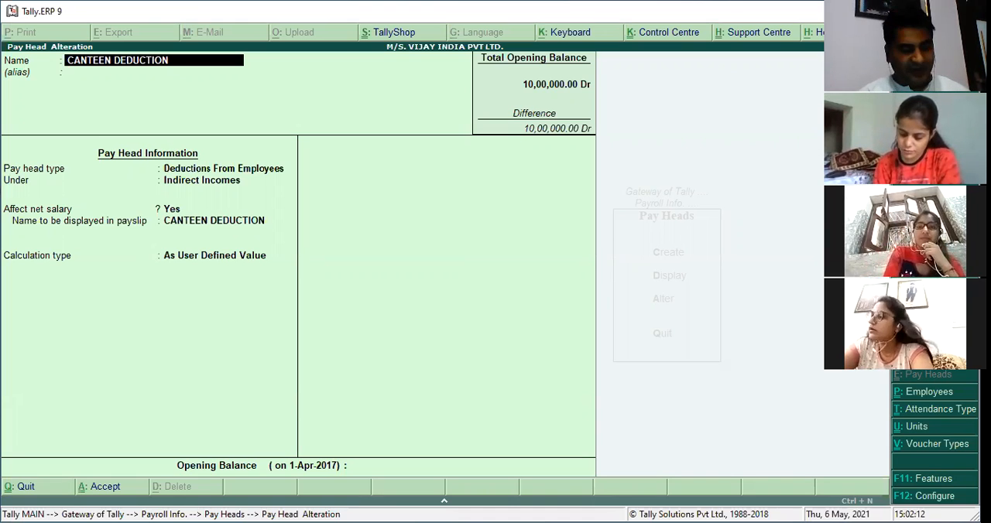
pyautogui.press('BackSpace')
pyautogui.press('Escape')
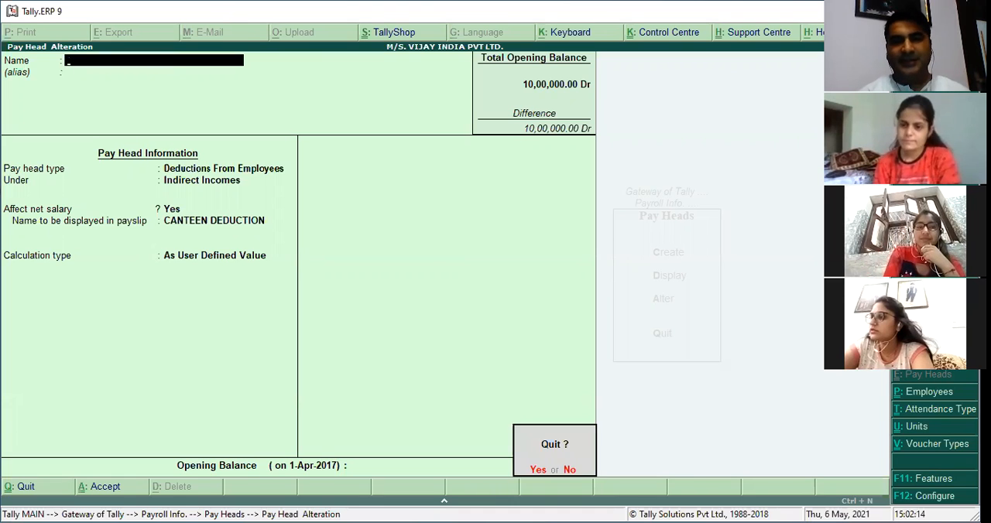
pyautogui.press('Return')
pyautogui.press('Escape')
pyautogui.press('Escape')
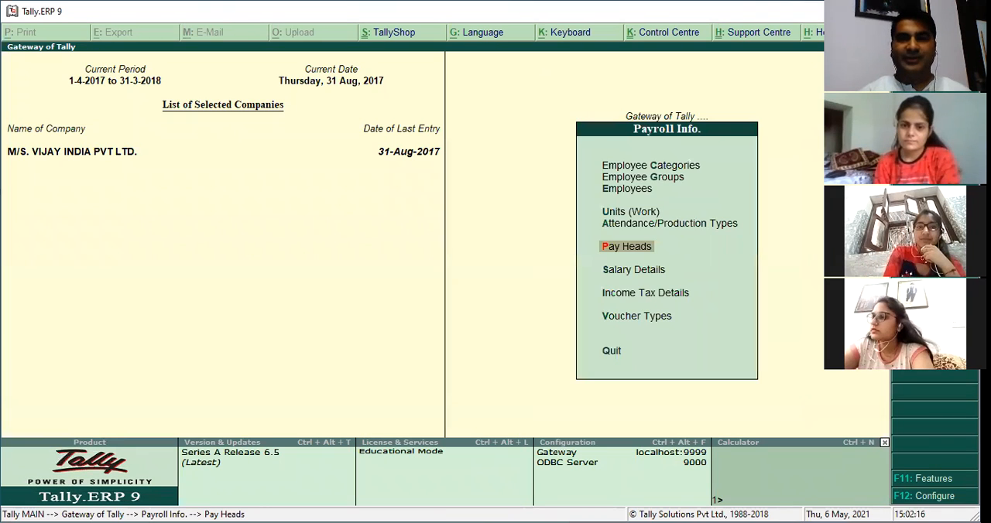
pyautogui.press('Escape')
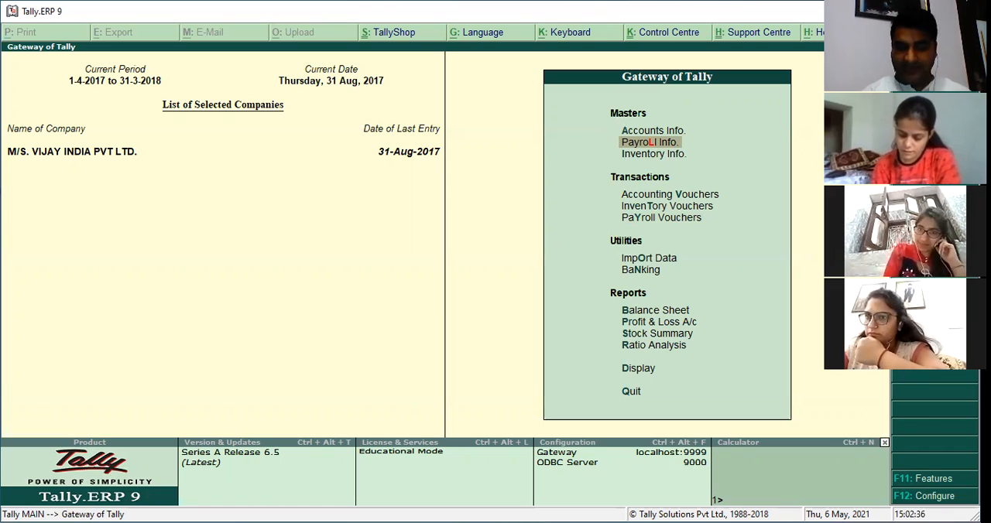
# Start a new payroll voucher, keeping the current voucher date.
pyautogui.press('Down')
pyautogui.press('Down')
pyautogui.press('Down')
pyautogui.press('Down')
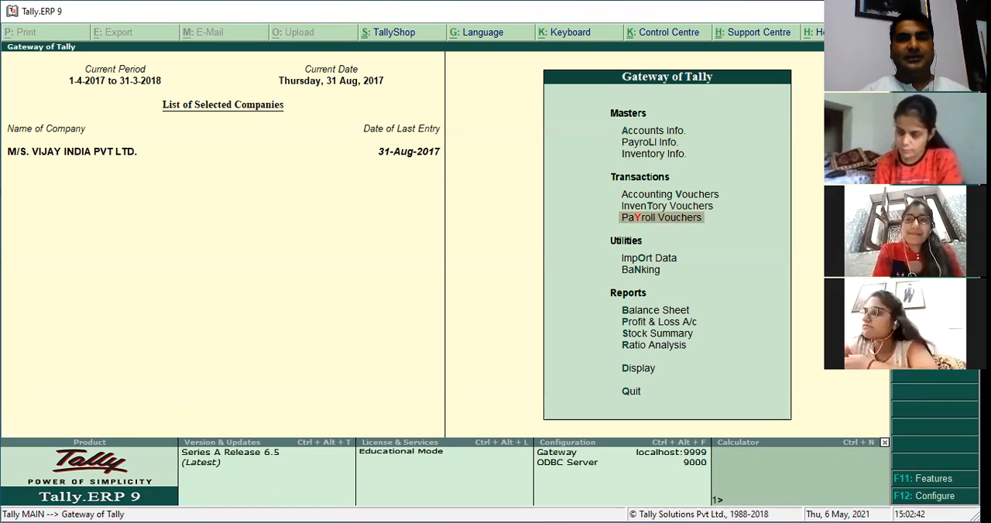
pyautogui.press('Return')
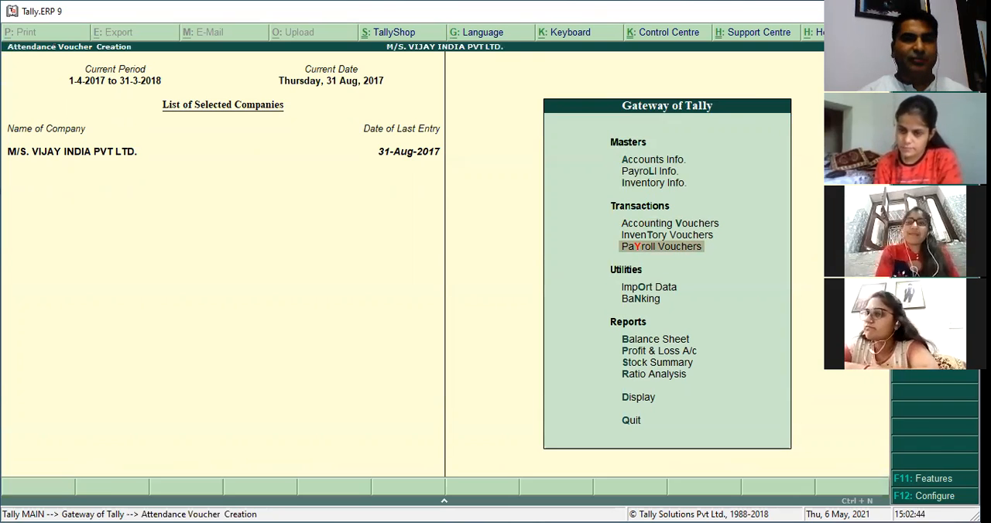
pyautogui.press('F2')
pyautogui.press('Escape')
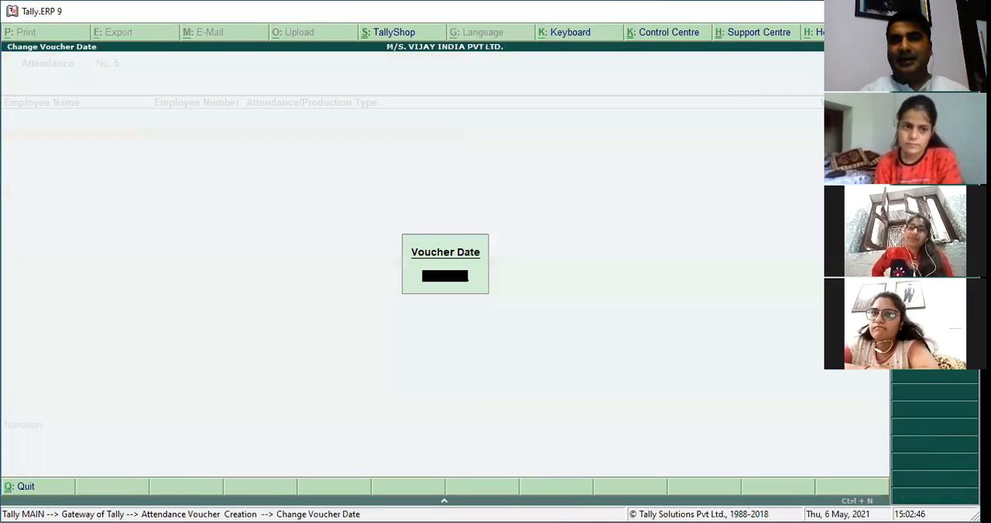
pyautogui.press('Escape')
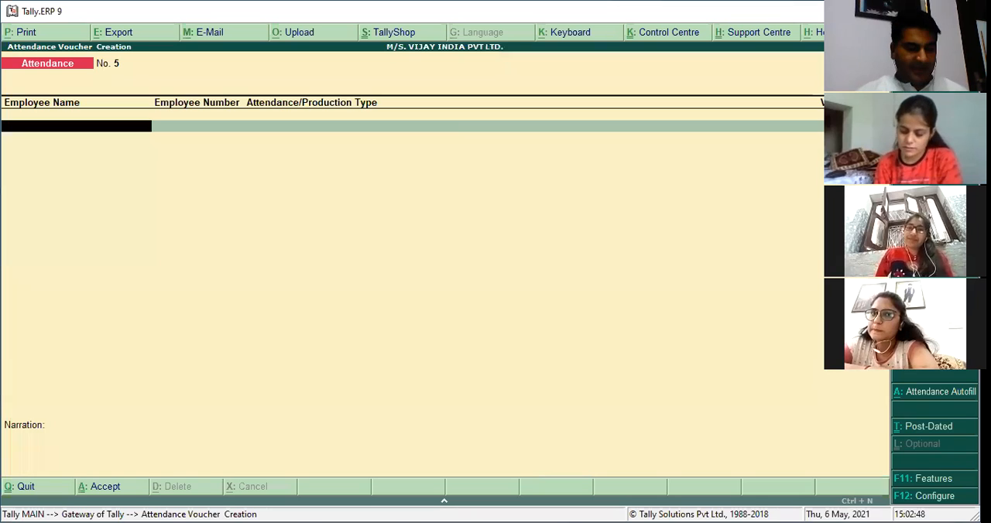
pyautogui.hotkey('ctrl', 'F4')
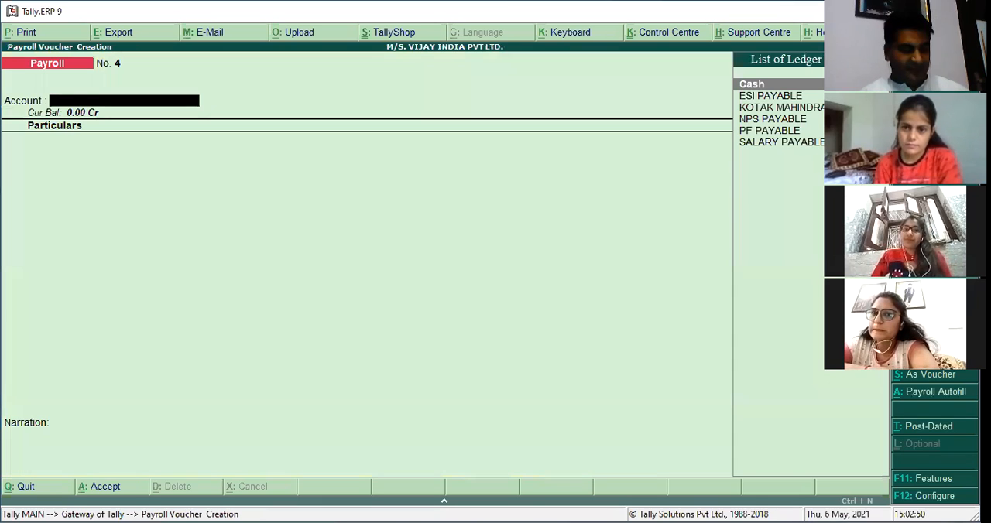
# Autofill the payroll voucher with the User Defined process for 1-8-2017 to 31-8-2017, covering all employees, against the SALARY PAYABLE ledger.
pyautogui.hotkey('alt', 'a')
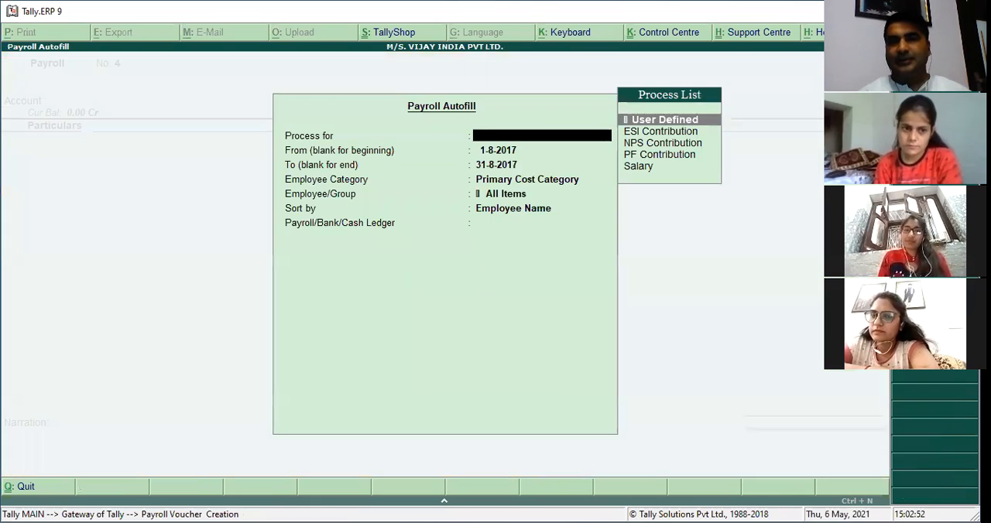
pyautogui.press('Return')
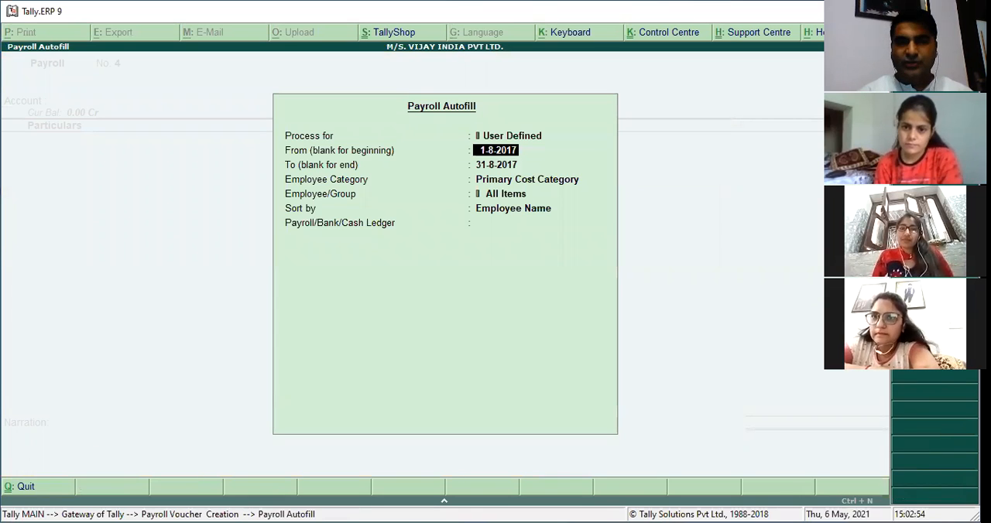
pyautogui.press('Return')
pyautogui.press('Return')
pyautogui.press('Return')
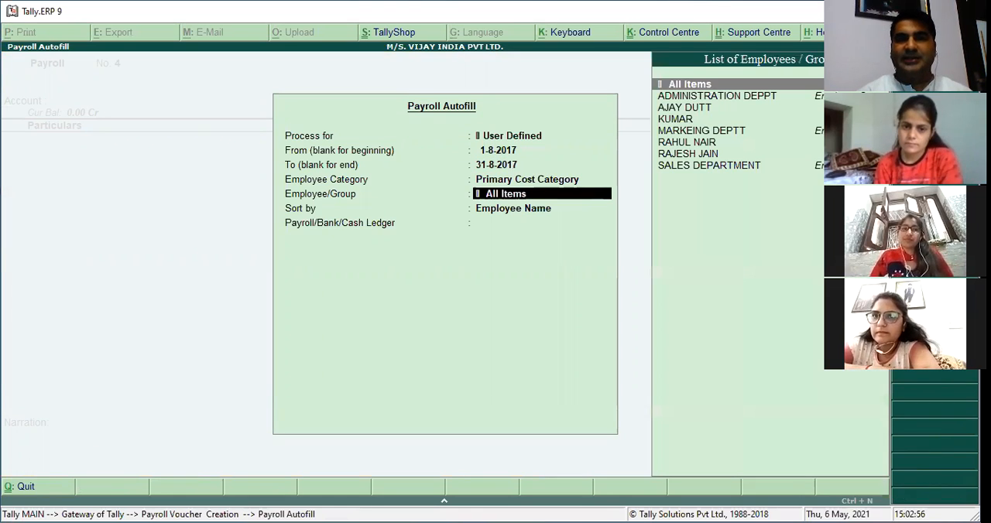
pyautogui.press('Return')
pyautogui.press('Return')
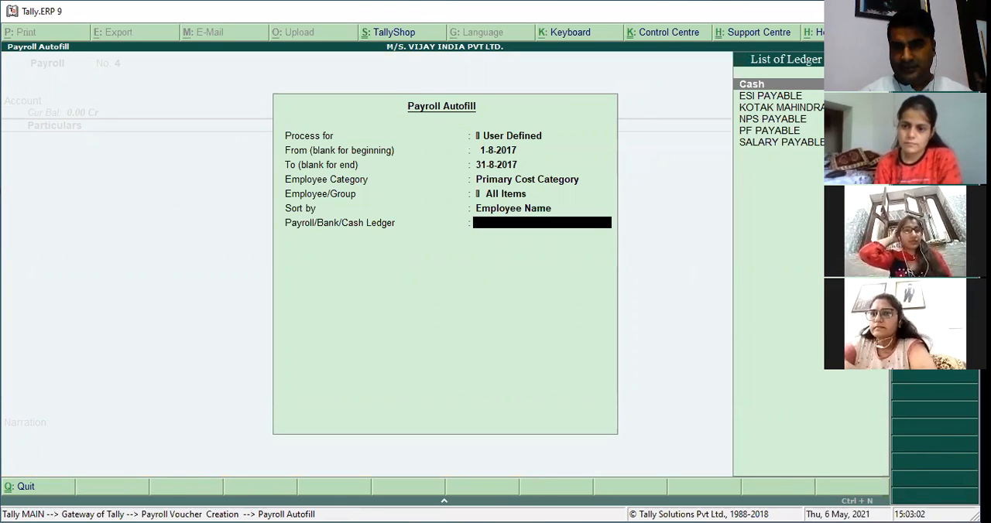
pyautogui.press('Down')
pyautogui.press('Down')
pyautogui.press('Down')
pyautogui.press('Down')
pyautogui.press('Down')
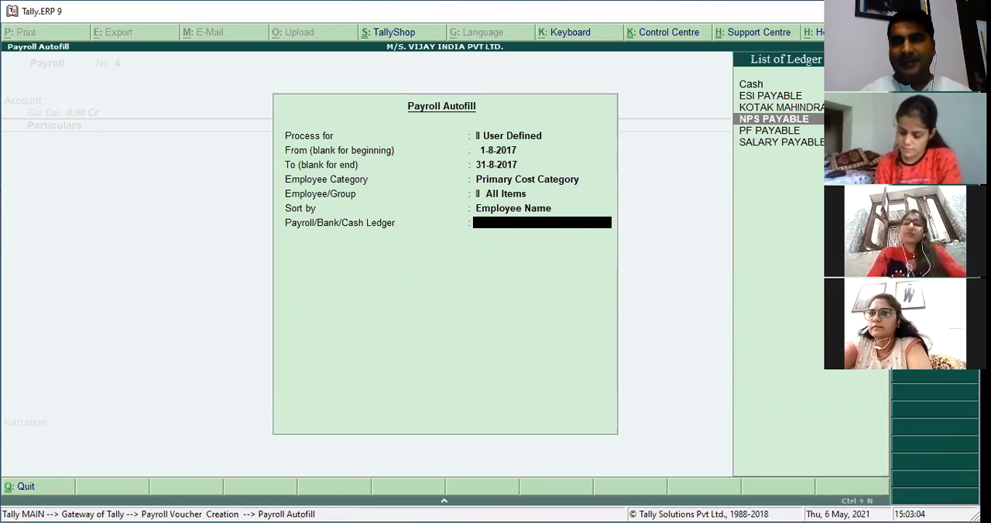
pyautogui.press('Return')
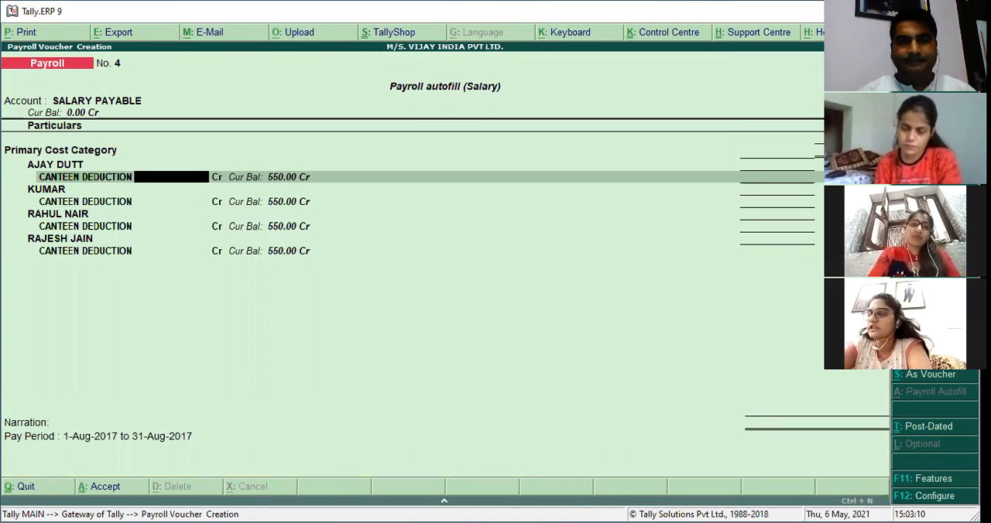
# Set the CANTEEN DEDUCTION to 650 for each of the four employees and save the voucher with its pay-period narration.
pyautogui.write('650')
pyautogui.press('Return')
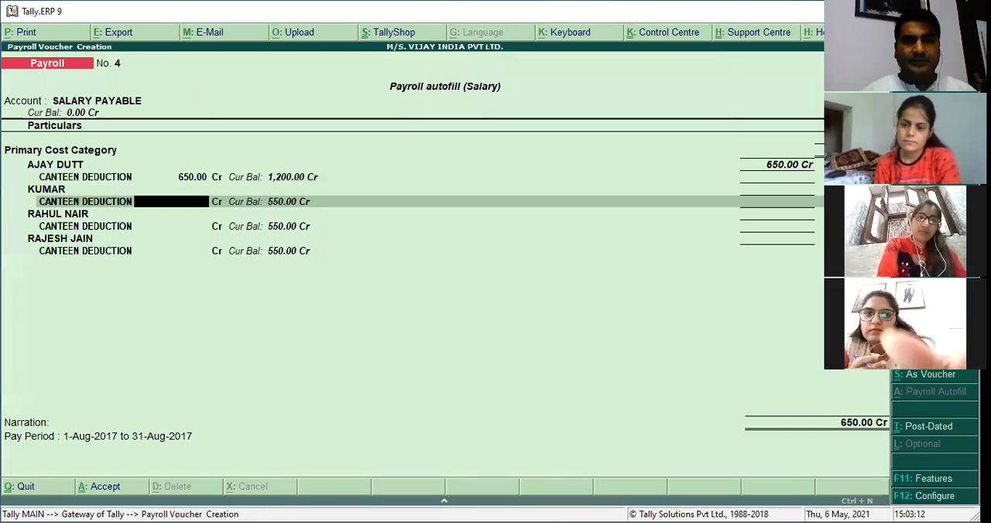
pyautogui.write('650')
pyautogui.press('Return')
pyautogui.write('650')
pyautogui.press('Return')
pyautogui.write('650')
pyautogui.press('Return')
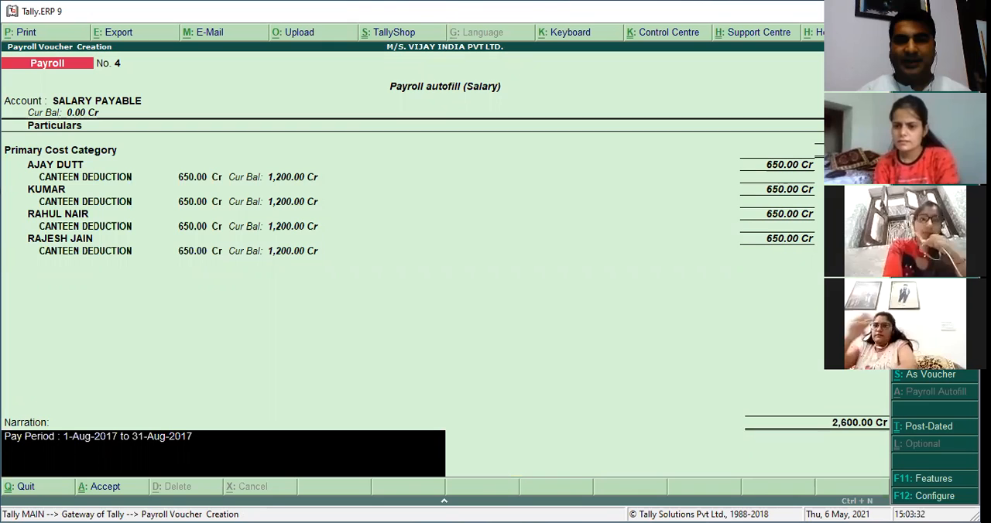
pyautogui.press('Return')
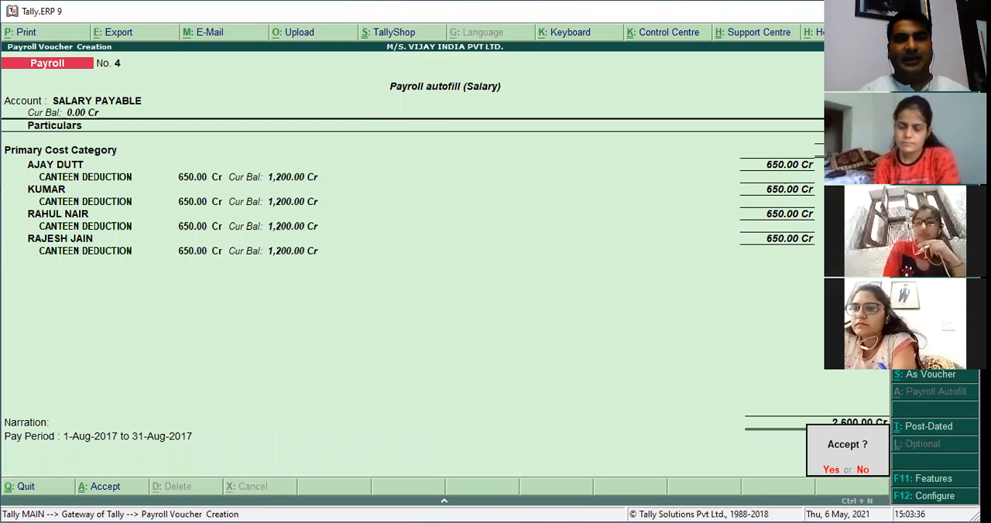
pyautogui.press('Return')
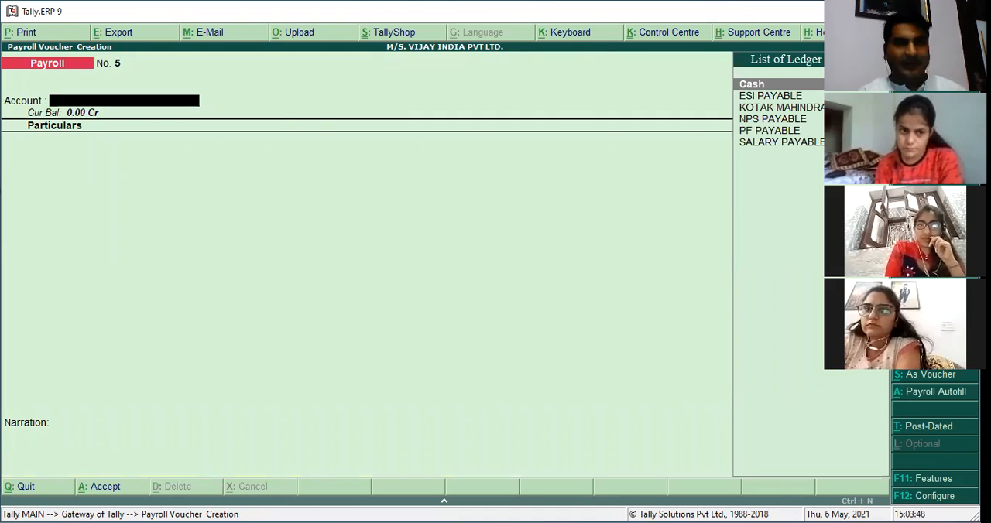
# Set up a payroll autofill in the new voucher for the Salary process, 1-8-2017 to 31-8-2017, in Primary Cost Category.
pyautogui.hotkey('alt', 'a')
pyautogui.press('Down')
pyautogui.press('Down')
pyautogui.press('Down')
pyautogui.press('Down')
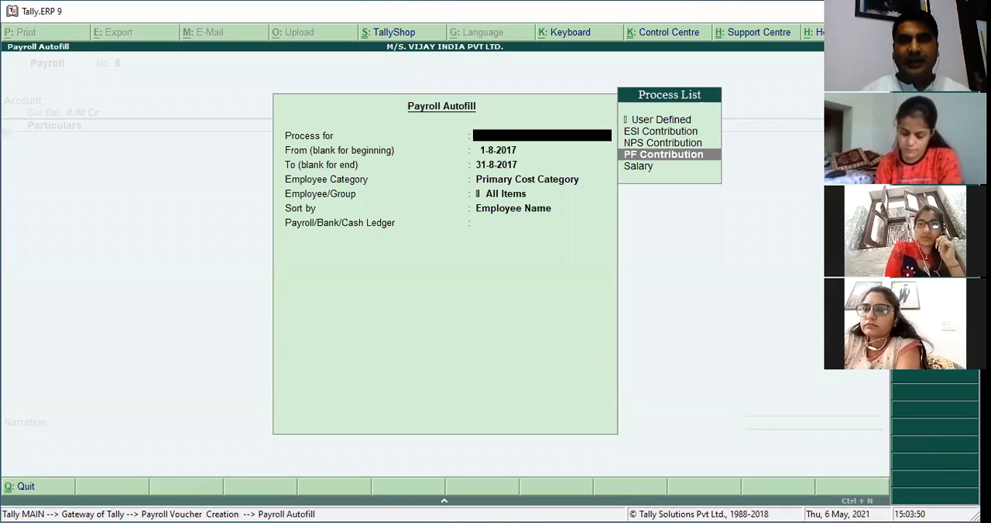
pyautogui.press('Return')
pyautogui.press('Return')
pyautogui.press('Return')
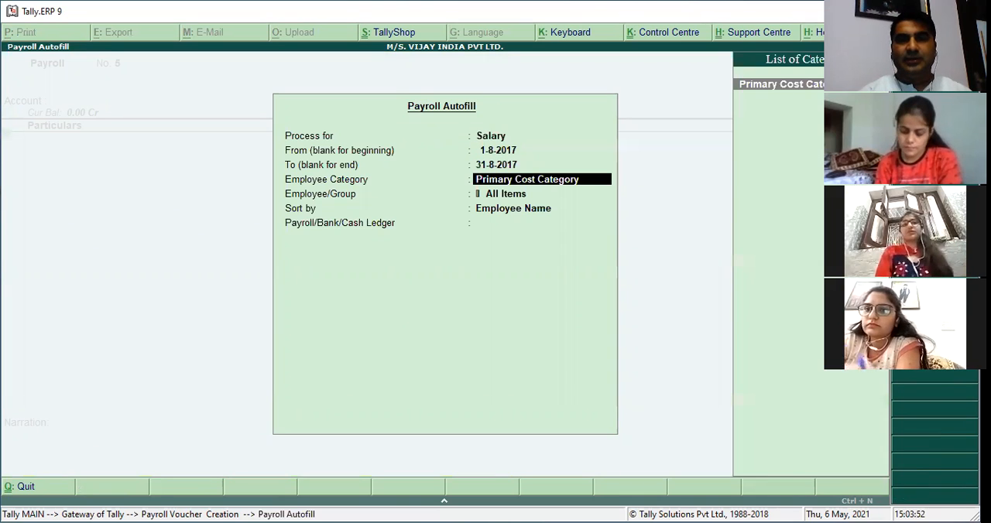
pyautogui.press('Return')
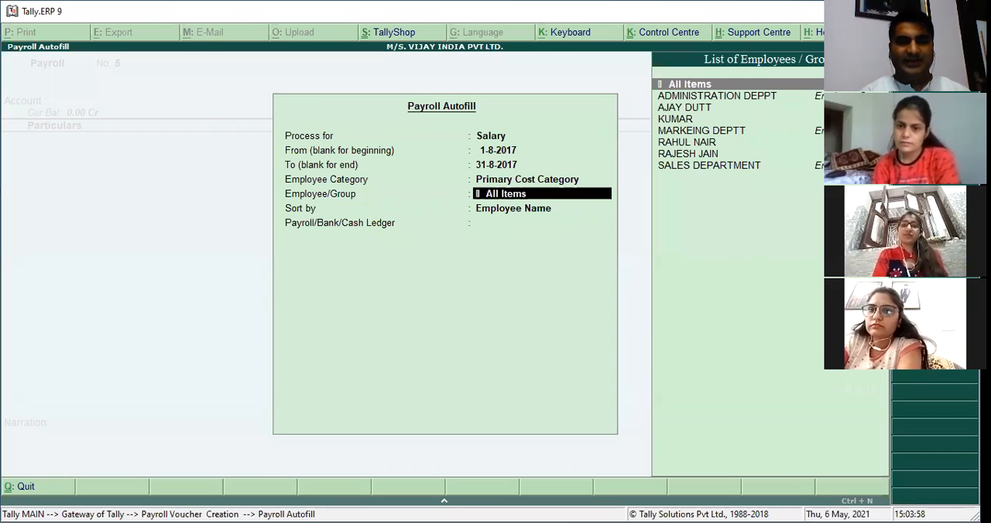
# Limit the autofill to SALES DEPARTMENT, sorted by Employee Name, and fill the voucher against the SALARY PAYABLE ledger.
pyautogui.write('SAL')
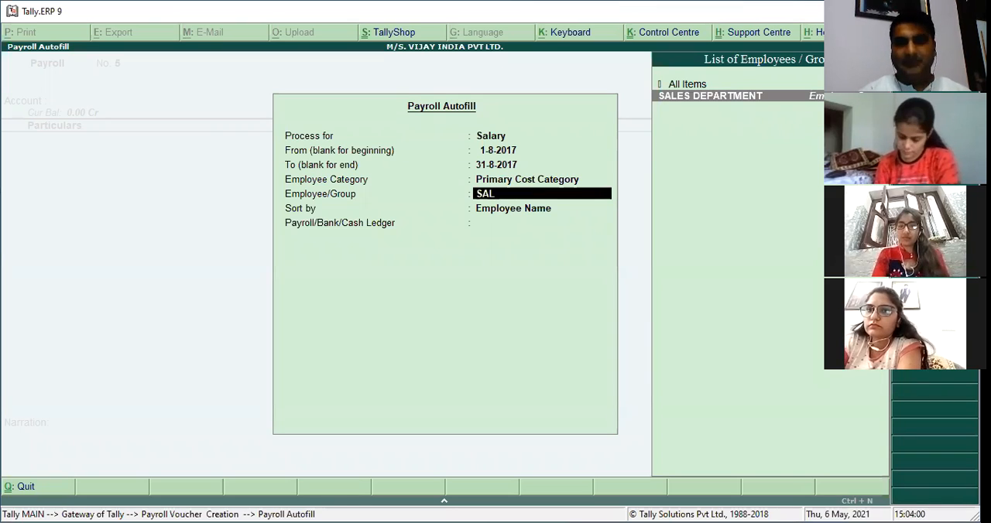
pyautogui.press('Return')
pyautogui.press('Return')
pyautogui.press('Down')
pyautogui.press('Down')
pyautogui.press('Down')
pyautogui.press('Down')
pyautogui.press('Down')
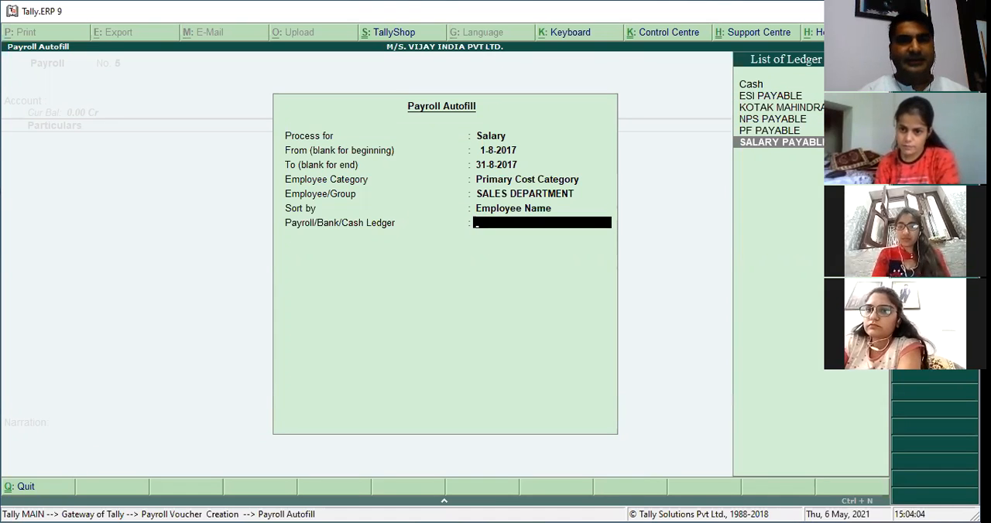
pyautogui.press('Return')
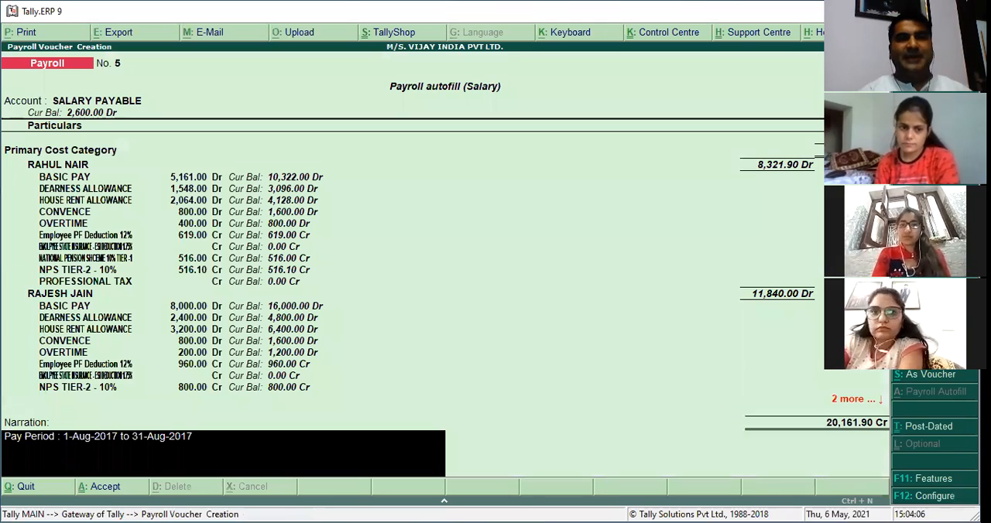
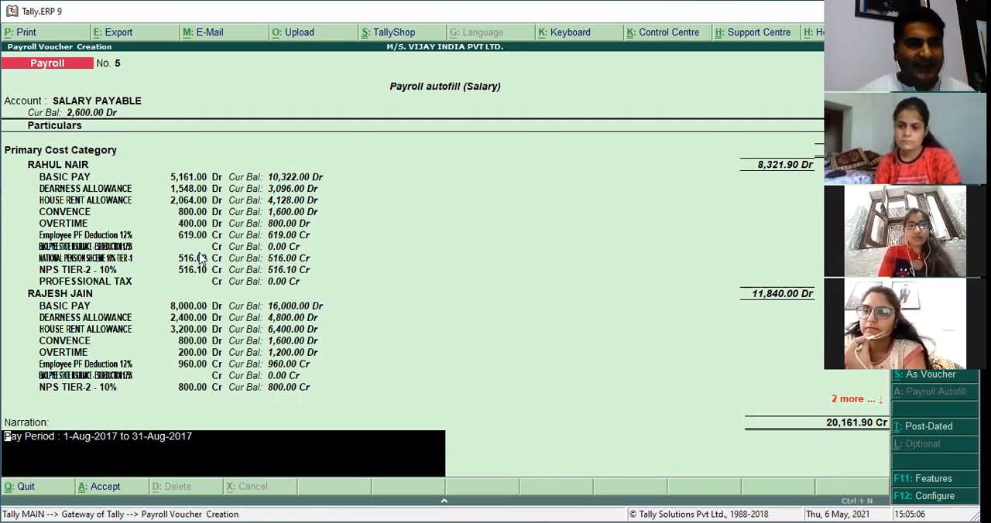
# Discard the unsaved Salary payroll voucher for the SALES DEPARTMENT and go to the payroll masters.
pyautogui.press('Escape')
pyautogui.press('Escape')
pyautogui.press('y')
pyautogui.press('Up')
pyautogui.press('Up')
pyautogui.press('Up')
pyautogui.press('Up')
pyautogui.press('Return')
pyautogui.press('Down')
pyautogui.press('Down')
pyautogui.press('Down')
pyautogui.press('Down')
pyautogui.press('Down')
pyautogui.press('Down')
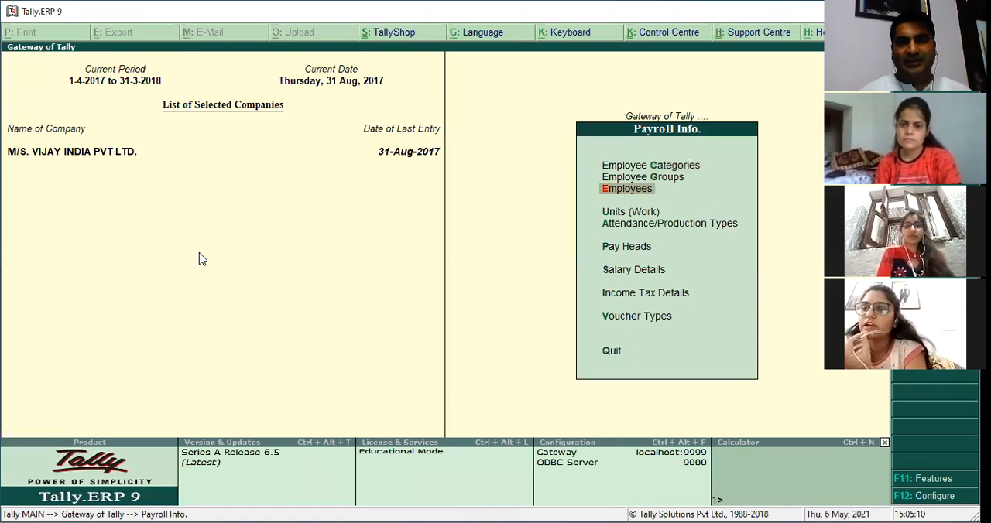
# Find the ESI pay heads and open EMOLPYEE STATE INSURANCE - ESI DEDUCTION 1.75% for alteration.
pyautogui.press('Up')
pyautogui.press('Return')
pyautogui.press('Down')
pyautogui.press('Down')
pyautogui.press('Return')
pyautogui.write('ES')
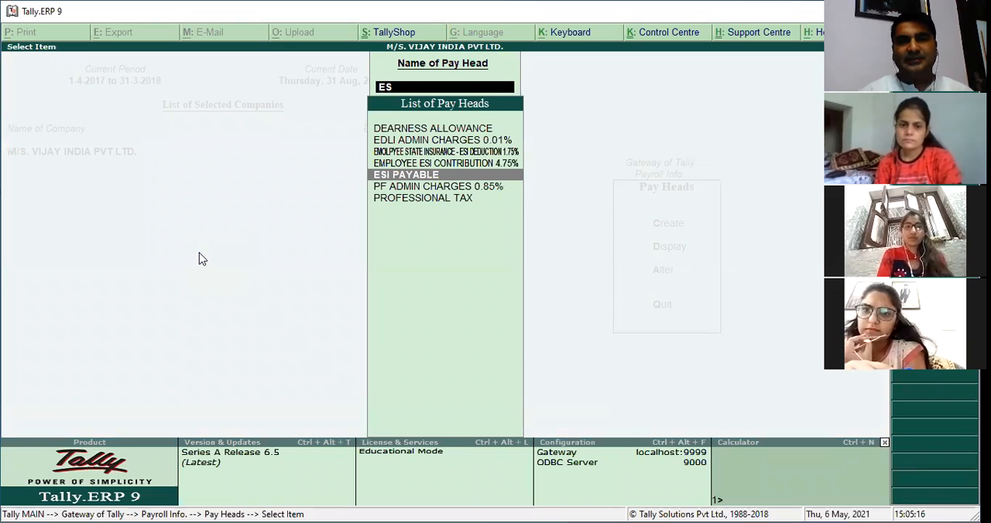
pyautogui.write('I')
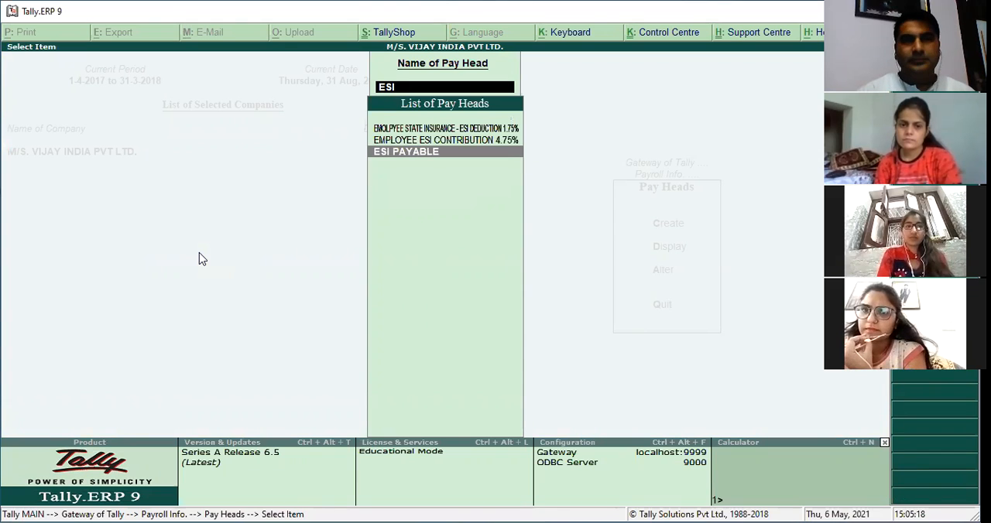
pyautogui.press('Up')
pyautogui.press('Up')
pyautogui.press('Return')
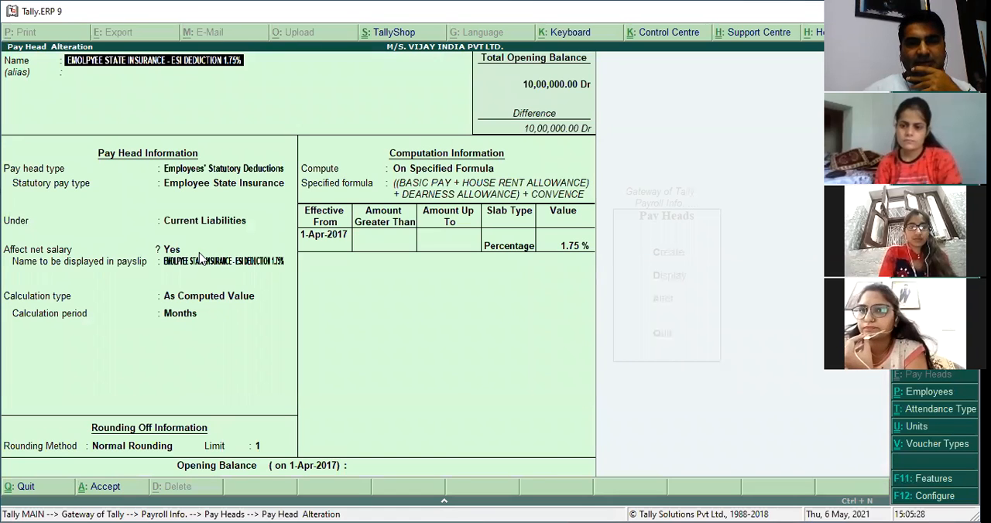
# Review the ESI deduction pay head's type, statutory pay type, group, payslip and calculation settings.
pyautogui.press('Return')
pyautogui.press('Return')
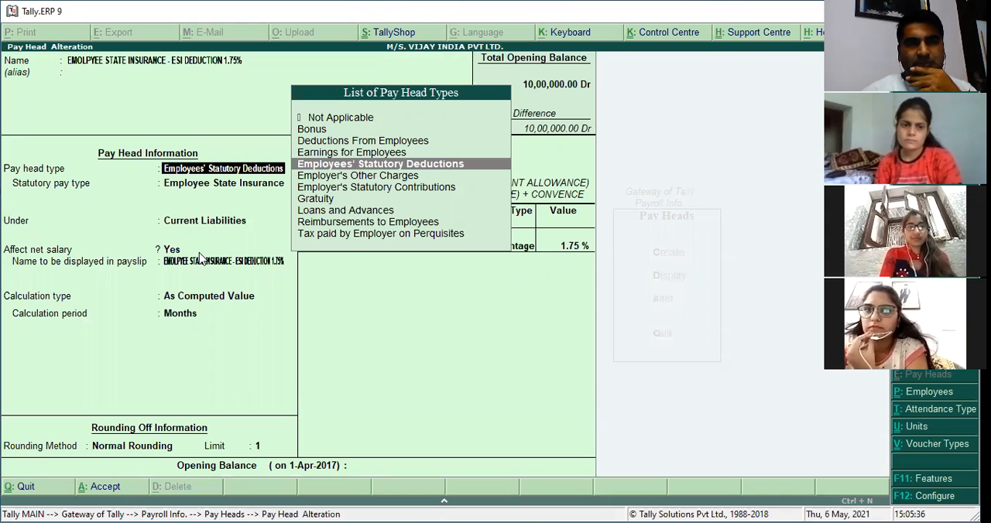
pyautogui.press('Return')
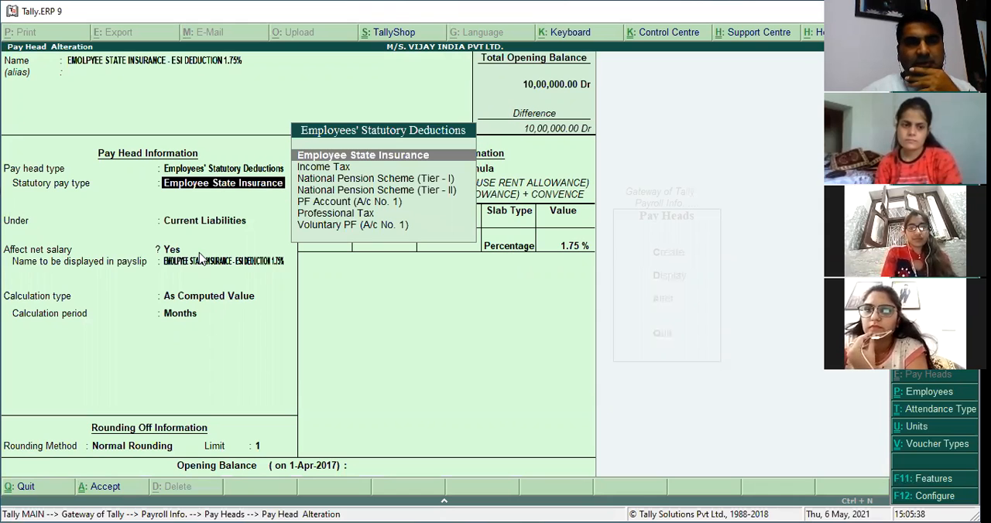
pyautogui.press('Return')
pyautogui.press('Return')
pyautogui.press('Return')
pyautogui.press('Return')
pyautogui.press('Return')
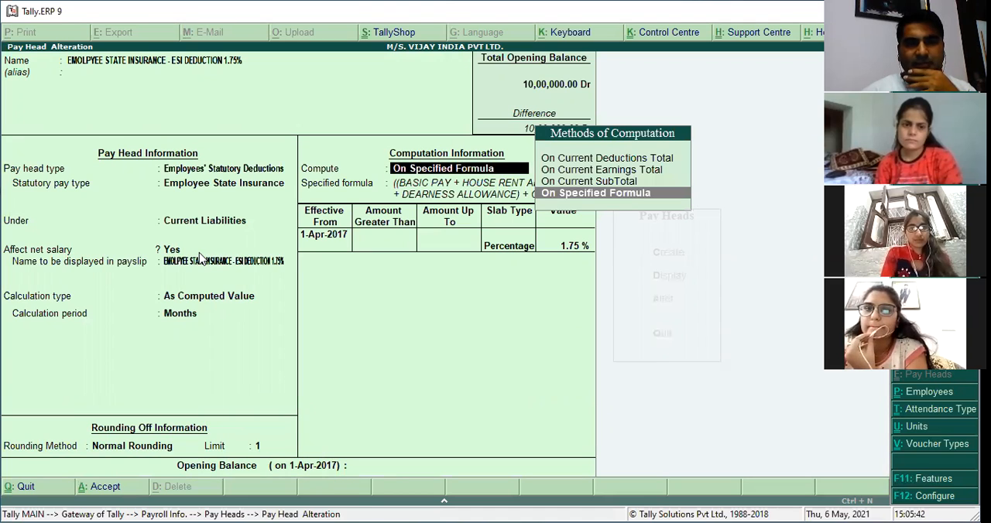
# Check the ESI deduction's specified formula, slab percentage and rounding, and accept the pay head as it is.
pyautogui.press('Return')
pyautogui.press('Return')
pyautogui.press('Return')
pyautogui.press('Return')
pyautogui.press('Return')
pyautogui.press('Return')
pyautogui.press('Return')
pyautogui.press('Return')
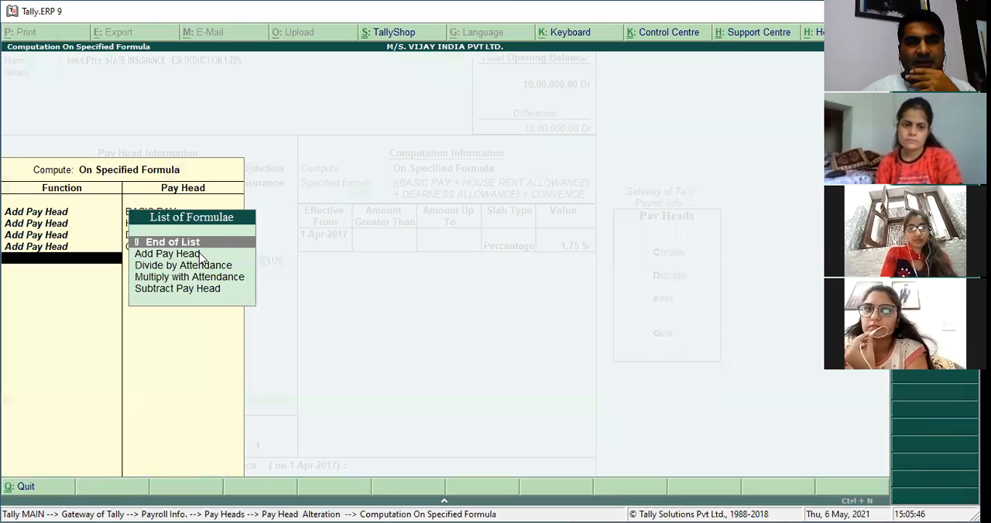
pyautogui.press('Return')
pyautogui.press('Return')
pyautogui.press('Return')
pyautogui.press('Return')
pyautogui.press('Return')
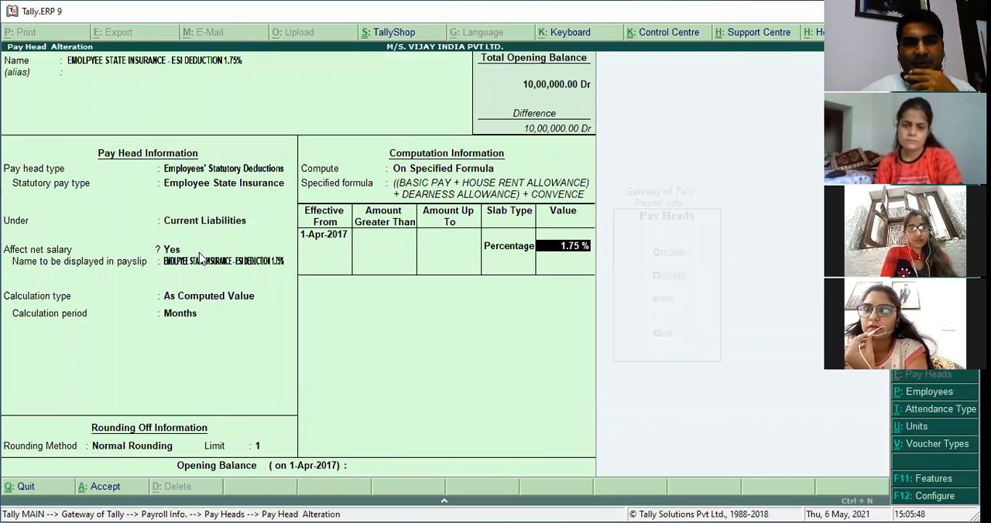
pyautogui.press('Return')
pyautogui.press('Return')
pyautogui.press('Return')
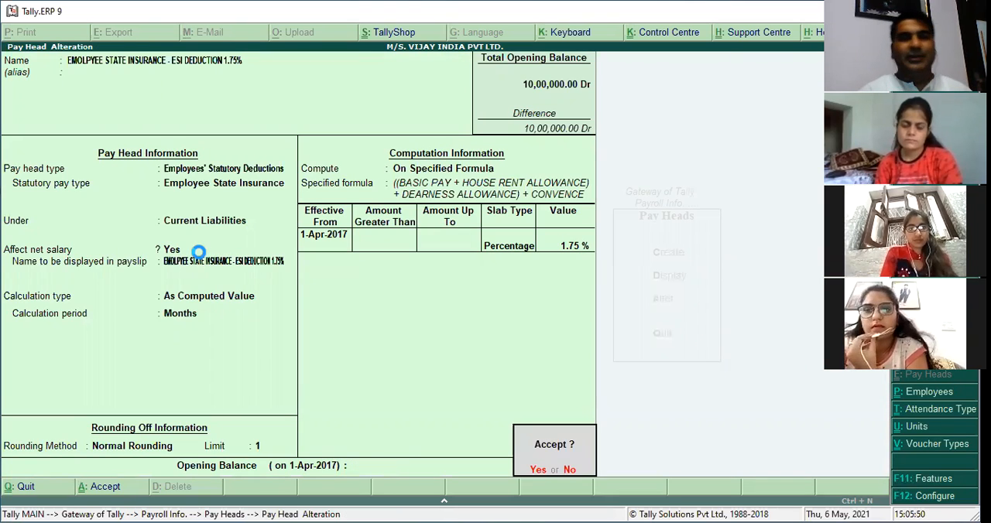
pyautogui.press('Return')
# Leave the payroll masters and start a new payroll voucher.
pyautogui.press('Escape')
pyautogui.press('Escape')
pyautogui.press('Escape')
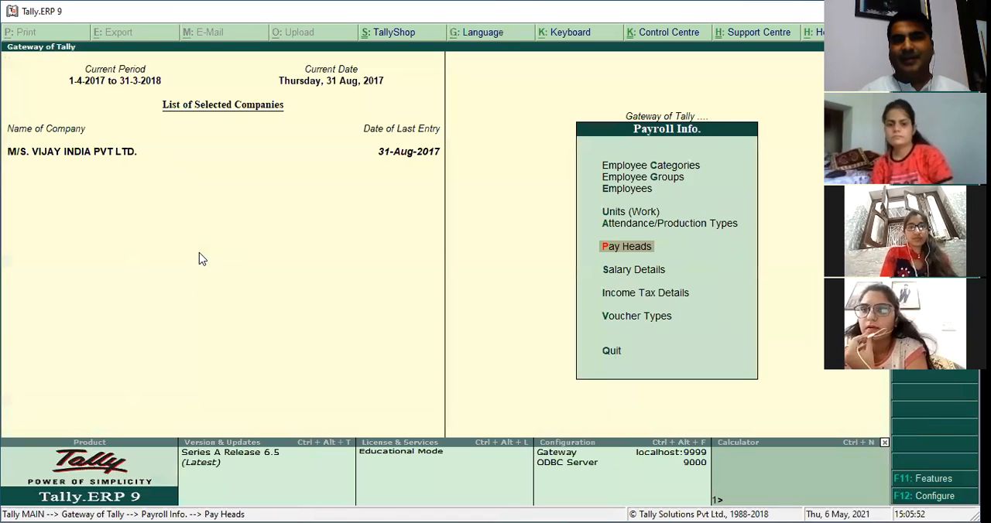
pyautogui.press('v')
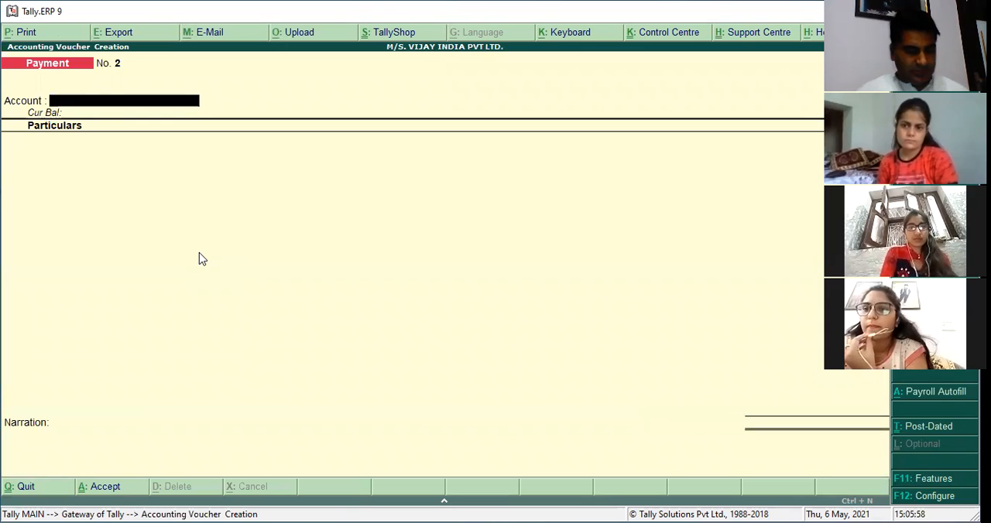
pyautogui.press('Escape')
pyautogui.press('y')
pyautogui.press('Up')
pyautogui.press('Down')
pyautogui.press('Return')
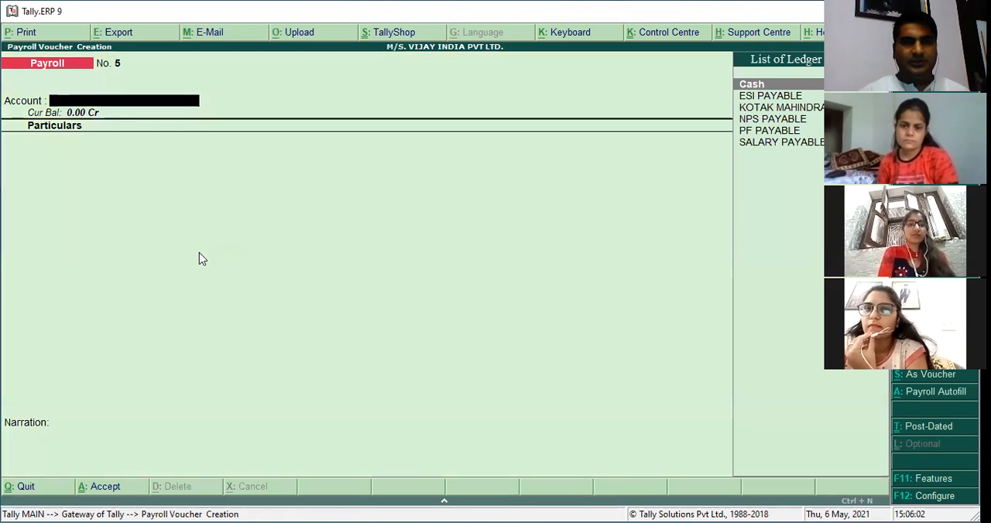
# Set up the voucher's payroll autofill for the Salary process, 1-8-2017 to 31-8-2017, in Primary Cost Category.
pyautogui.hotkey('alt', 'a')
pyautogui.press('Down')
pyautogui.press('Down')
pyautogui.press('Down')
pyautogui.press('Down')
pyautogui.press('Return')
pyautogui.press('Return')
pyautogui.press('Return')
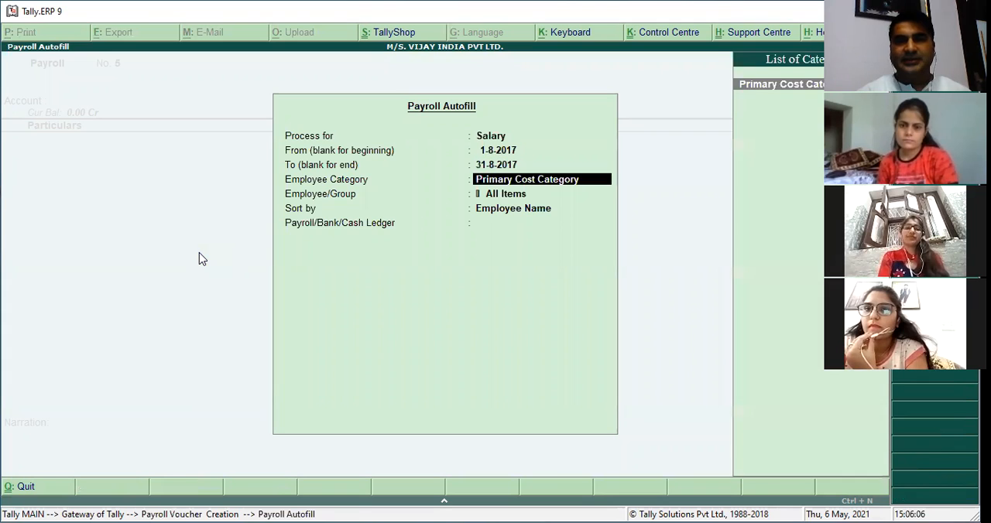
pyautogui.press('Return')
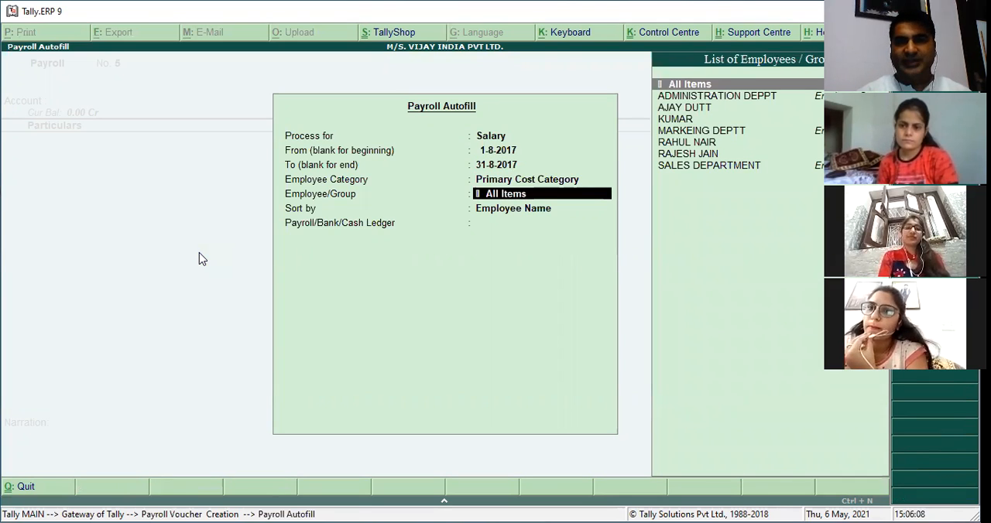
pyautogui.press('Return')
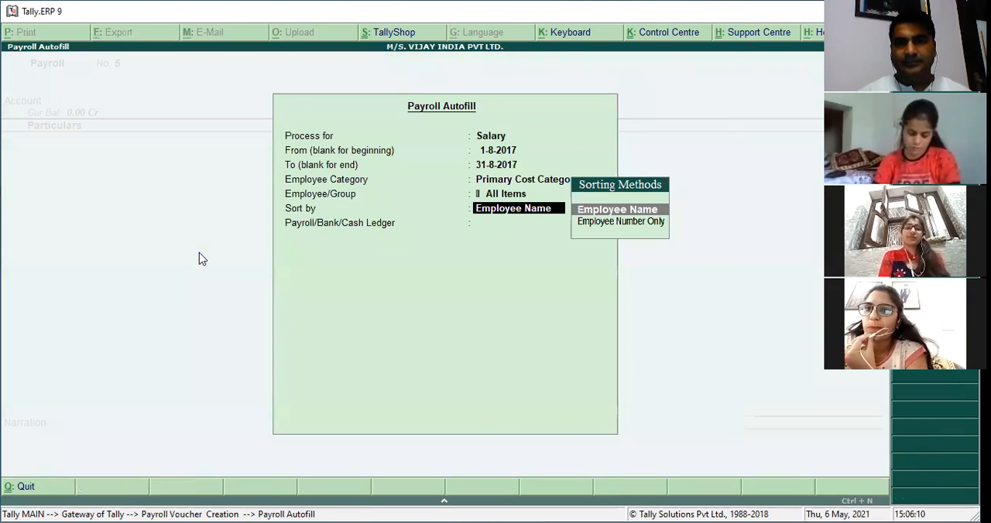
pyautogui.press('BackSpace')
pyautogui.press('BackSpace')
pyautogui.press('space')
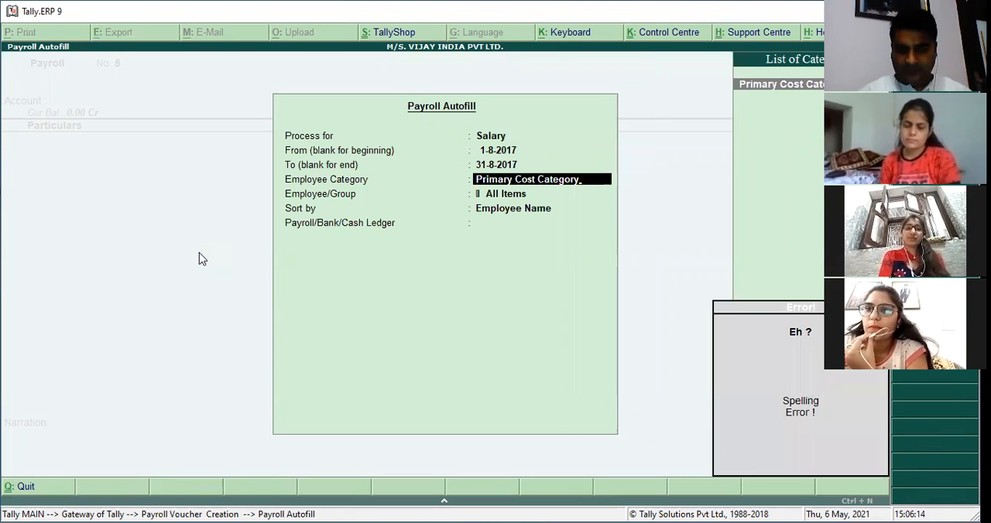
pyautogui.press('Return')
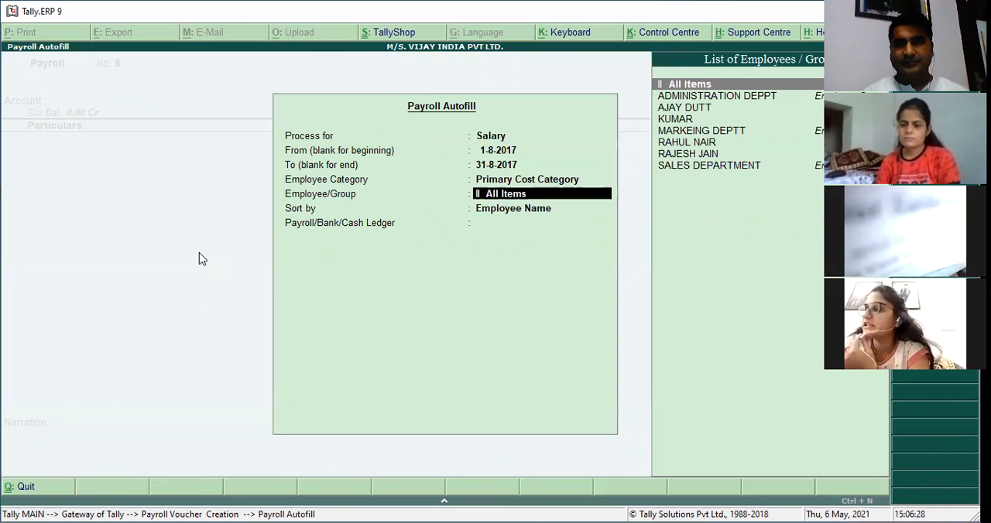
# Limit the autofill to SALES DEPARTMENT, sorted by Employee Name, fill against SALARY PAYABLE, and save the voucher.
pyautogui.write('SAL')
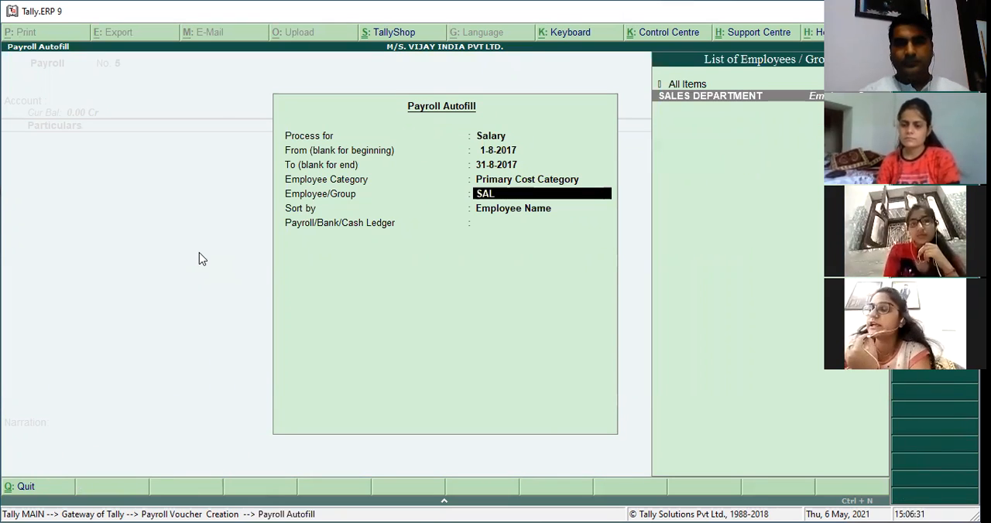
pyautogui.press('Return')
pyautogui.press('Return')
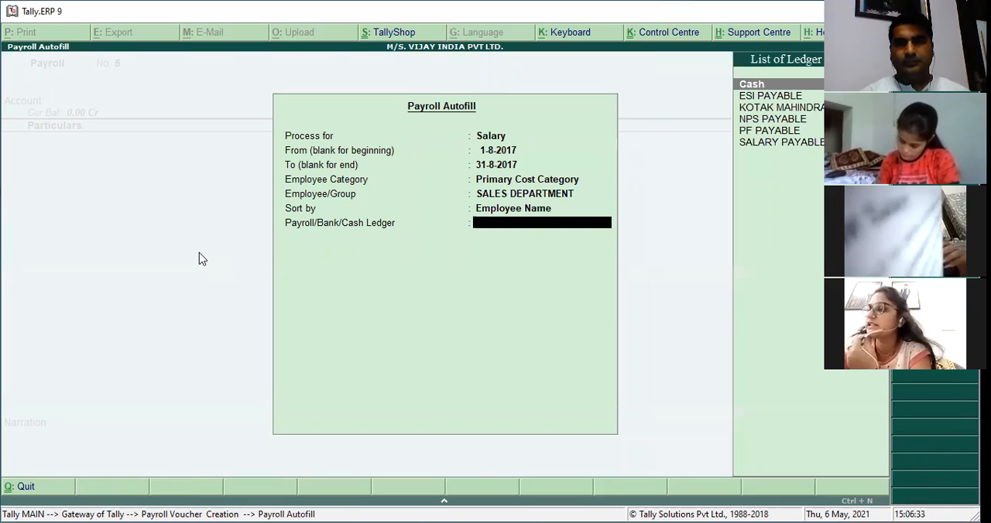
pyautogui.press('Down')
pyautogui.press('Down')
pyautogui.press('Down')
pyautogui.press('Down')
pyautogui.press('Down')
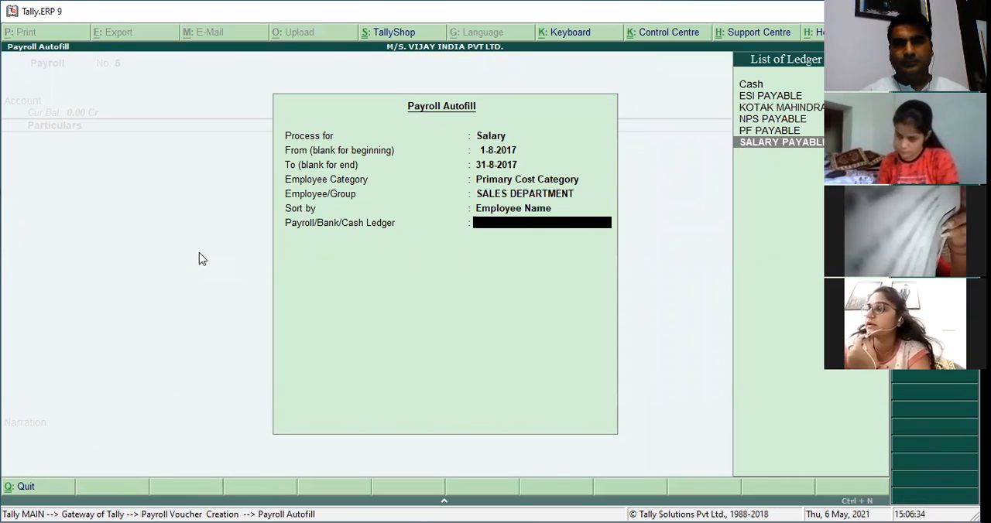
pyautogui.press('Return')
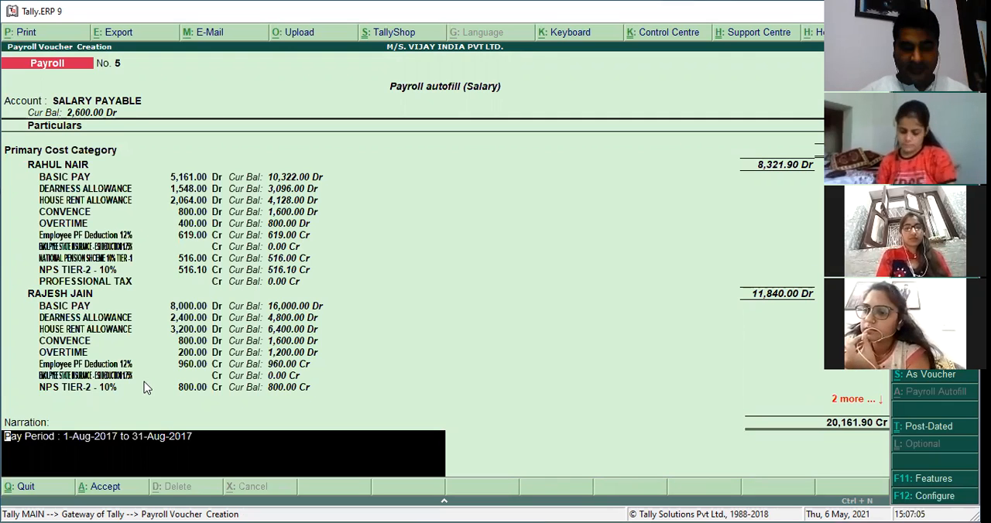
pyautogui.press('Return')
pyautogui.press('y')
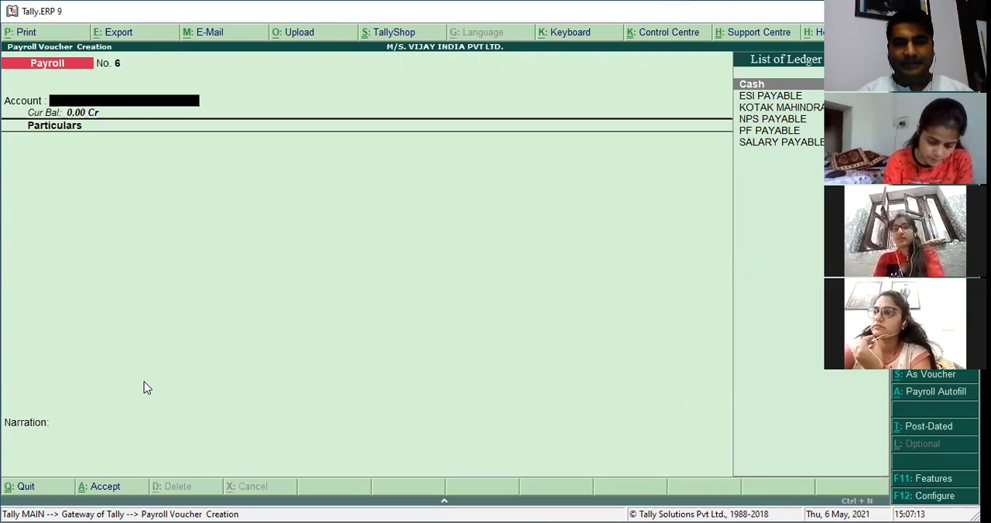
# Set up a Salary autofill in the next payroll voucher for 1-8-2017 to 31-8-2017, in Primary Cost Category.
pyautogui.hotkey('alt', 'a')
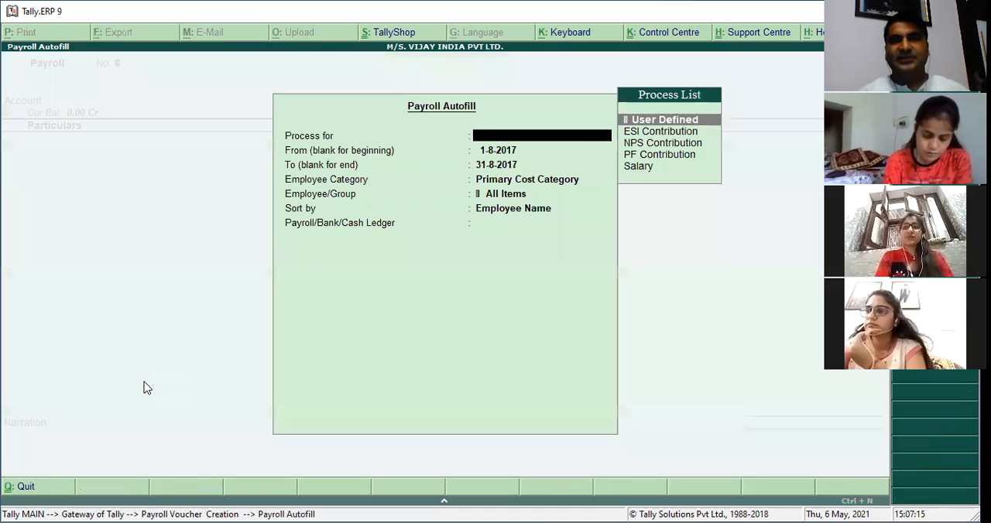
pyautogui.press('Down')
pyautogui.press('Down')
pyautogui.press('Down')
pyautogui.press('Down')
pyautogui.press('Return')
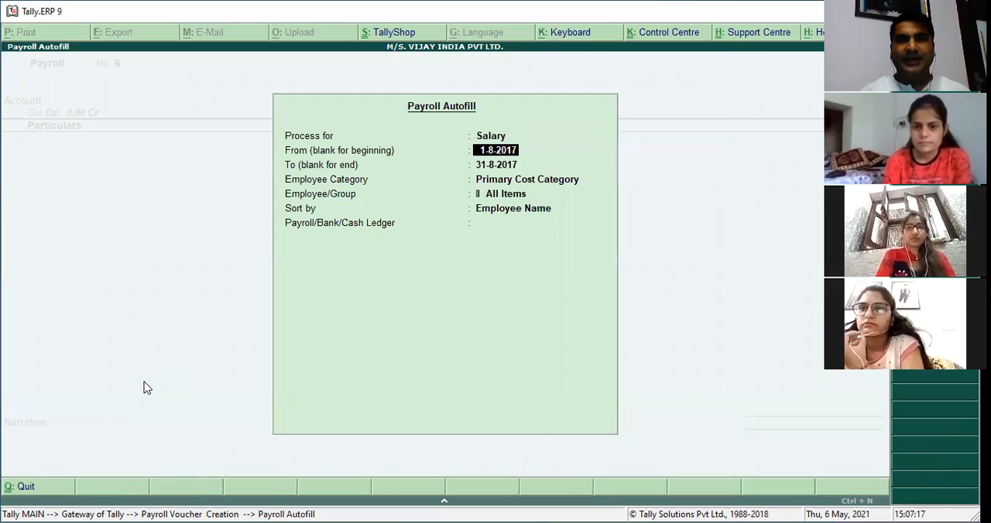
pyautogui.press('Return')
pyautogui.press('Return')
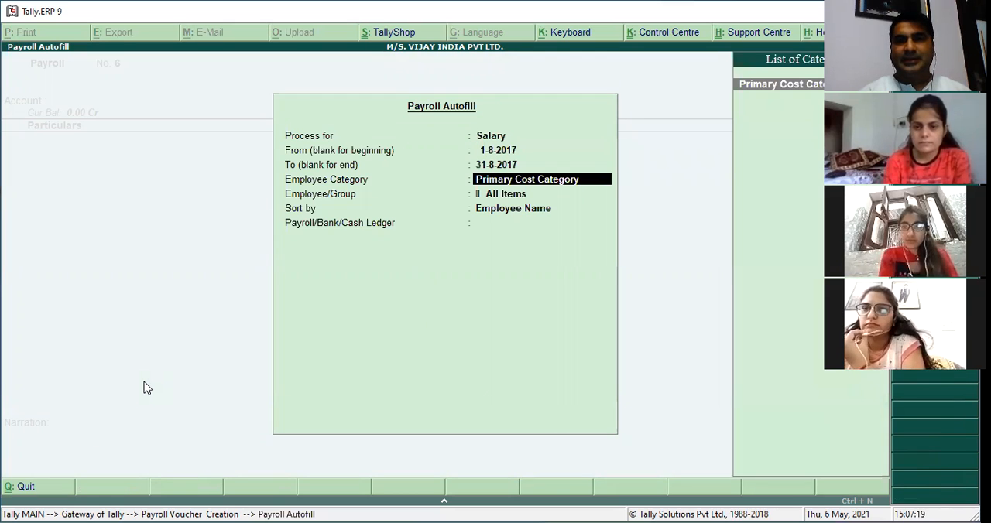
pyautogui.press('Return')
# Limit the autofill to MARKEING DEPTT, sorted by Employee Name, fill against SALARY PAYABLE, and save the voucher.
pyautogui.write('ma')
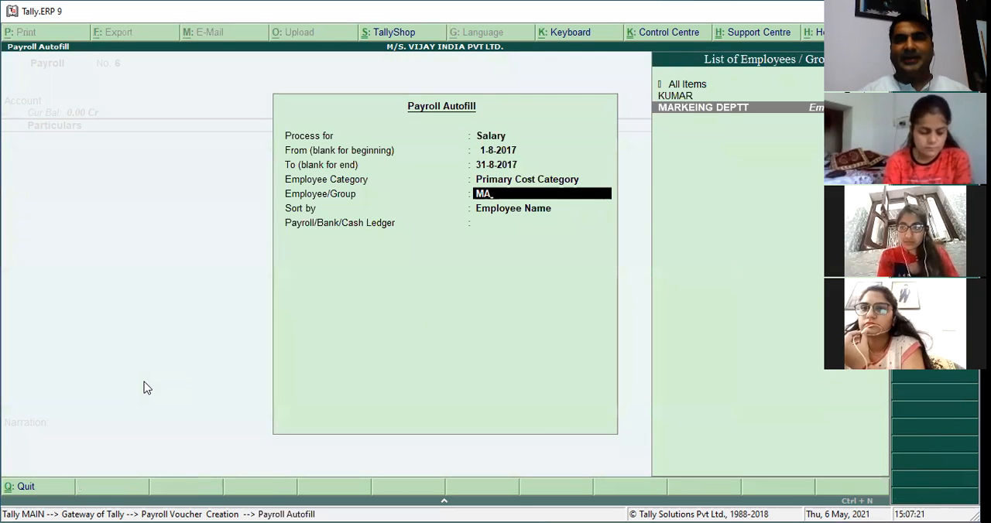
pyautogui.press('Return')
pyautogui.press('Return')
pyautogui.press('Down')
pyautogui.press('Down')
pyautogui.press('Down')
pyautogui.press('Down')
pyautogui.press('Down')
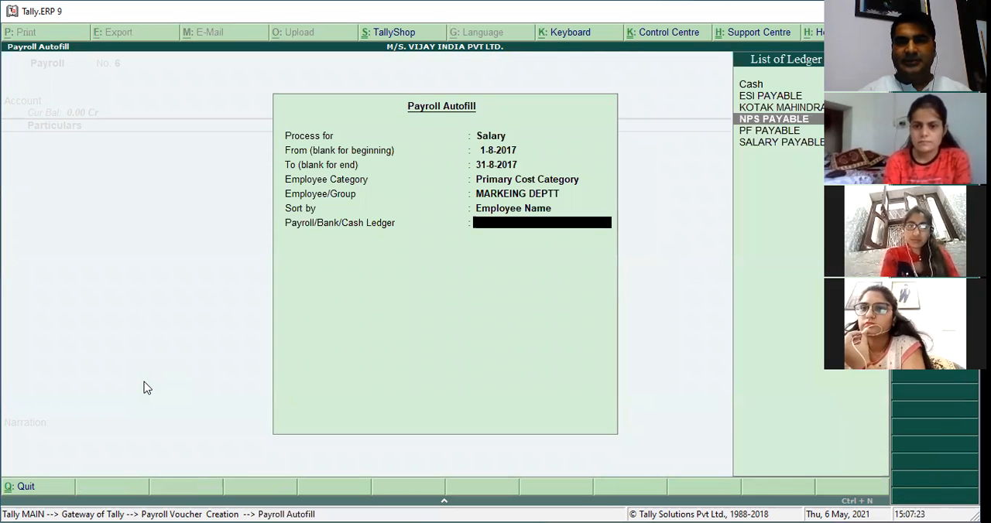
pyautogui.press('Return')
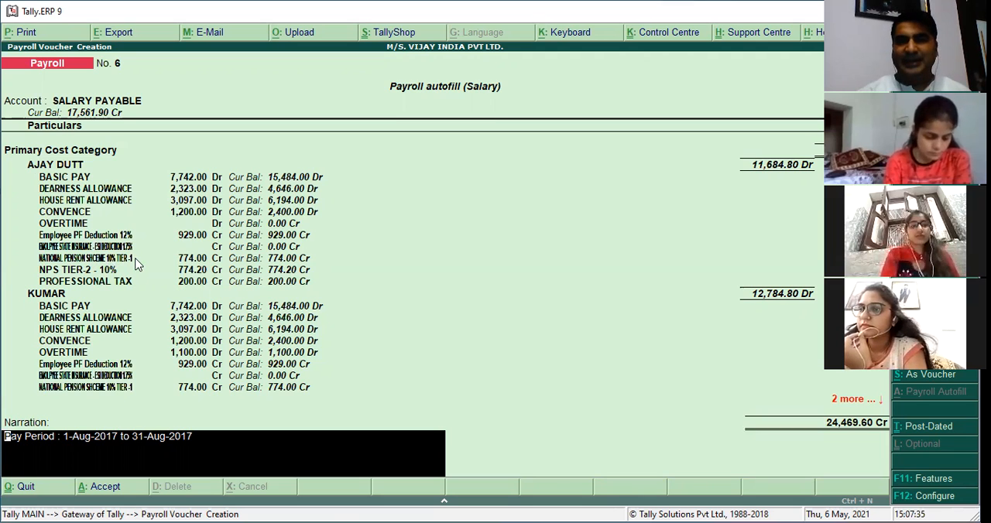
pyautogui.press('Return')
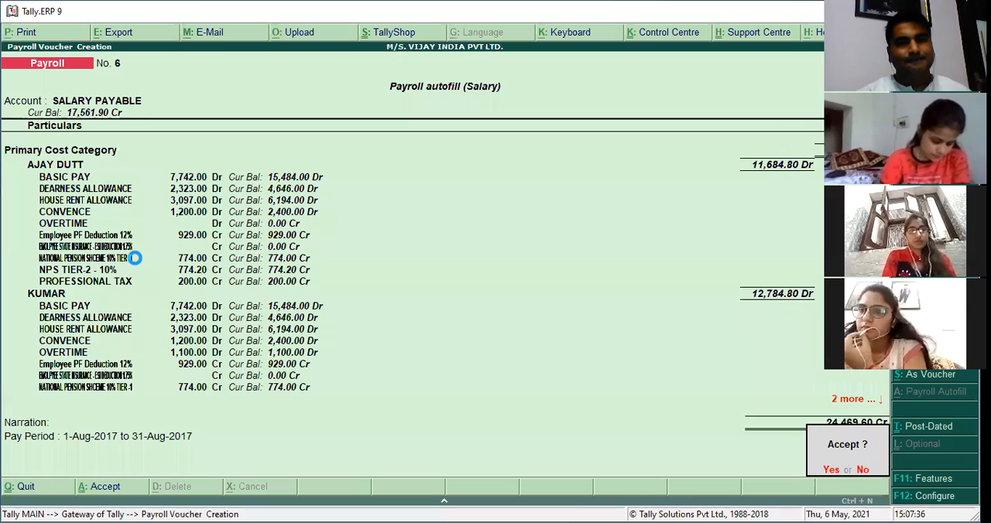
pyautogui.press('Return')
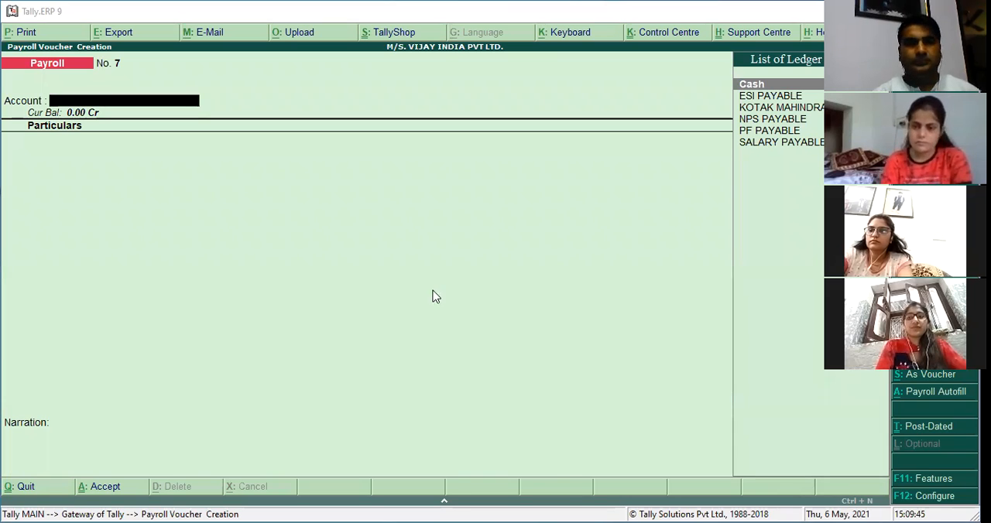
# Set up a PF Contribution autofill in the payroll voucher for 1-8-2017 to 31-8-2017, in Primary Cost Category.
pyautogui.hotkey('alt', 'a')
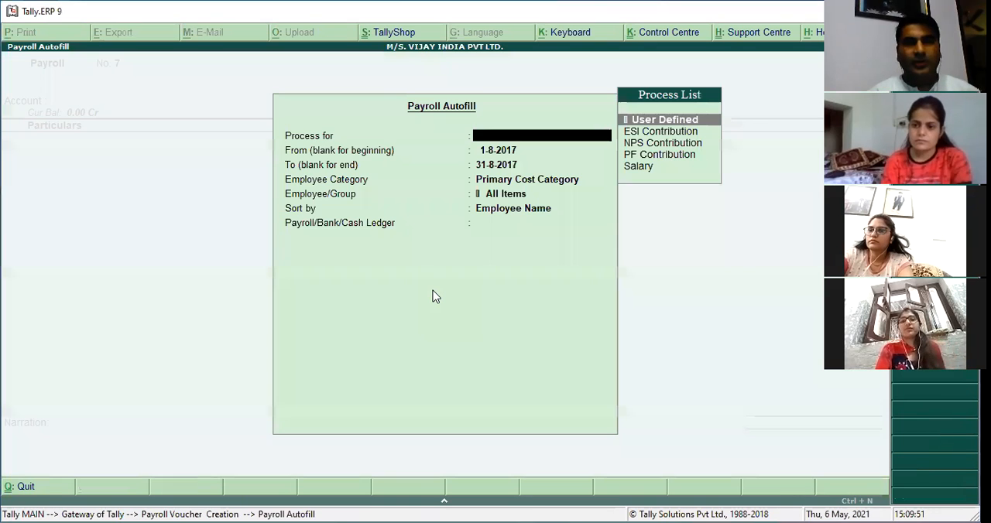
pyautogui.press('Down')
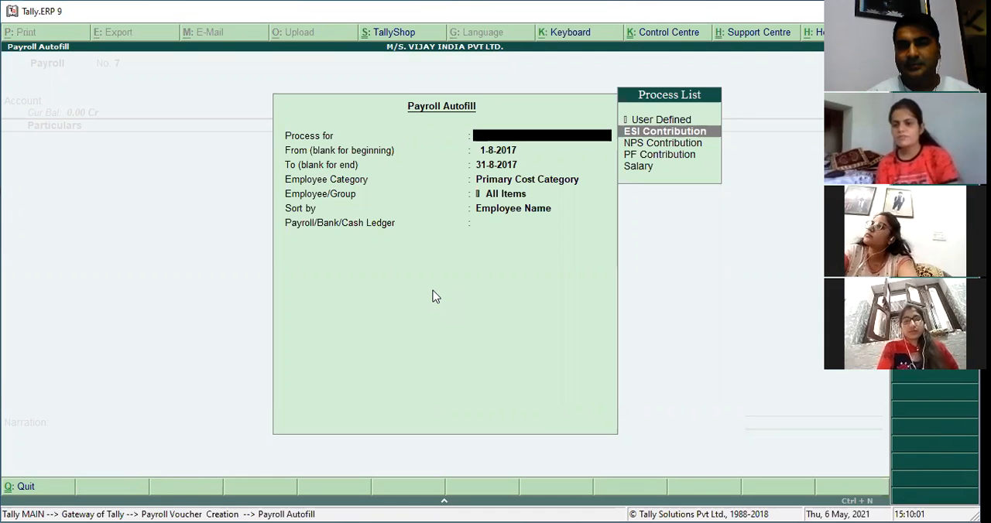
pyautogui.press('Down')
pyautogui.press('Down')
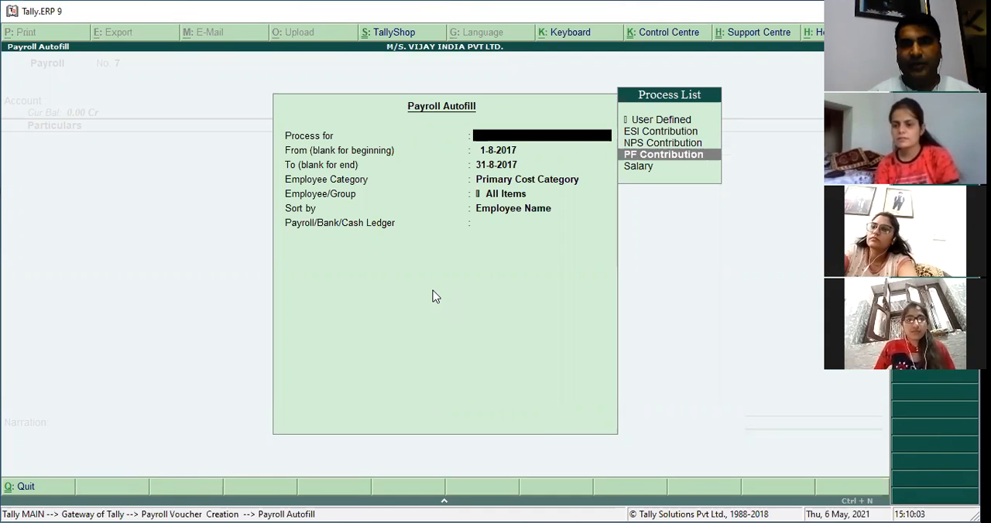
pyautogui.press('Return')
pyautogui.press('Return')
pyautogui.press('Return')
pyautogui.press('Return')
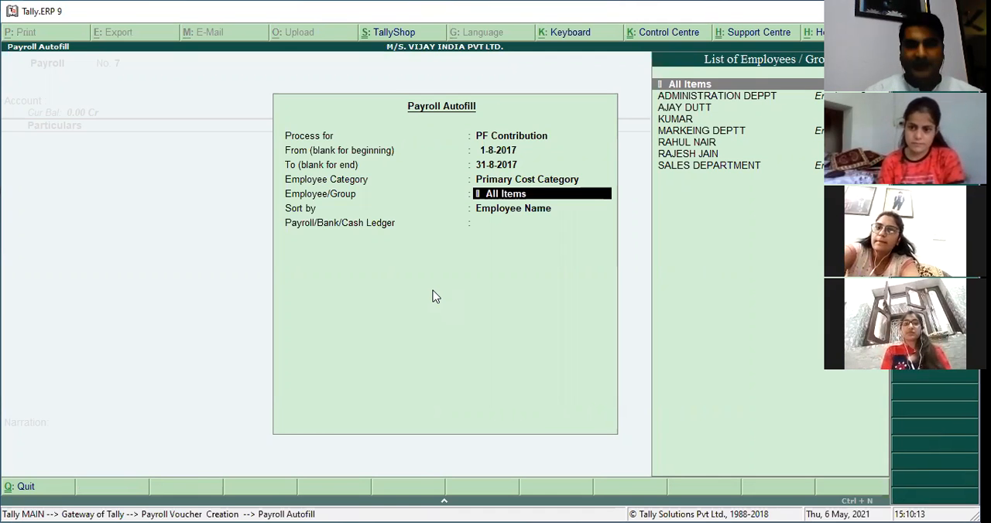
# Limit the PF autofill to SALES DEPARTMENT, sorted by Employee Name, fill against PF PAYABLE, and save the voucher.
pyautogui.write('SAL')
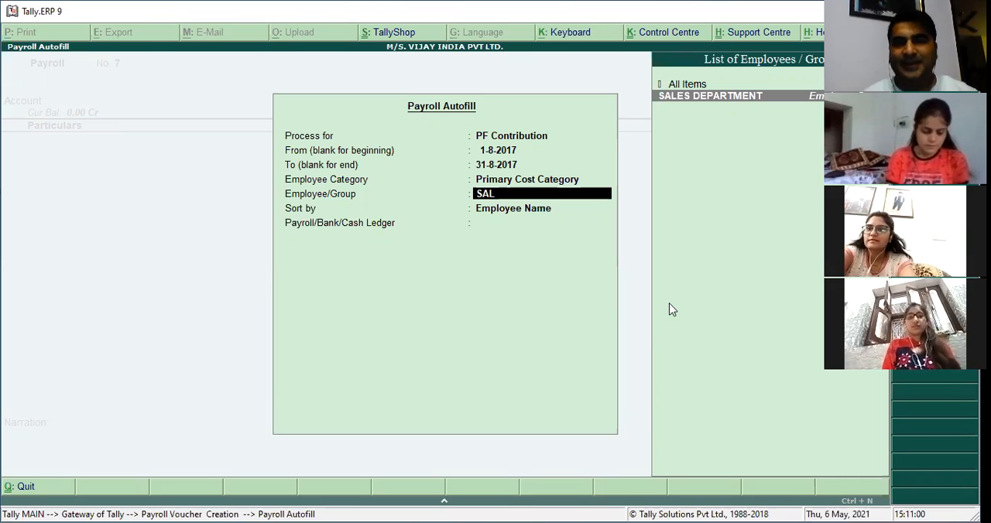
pyautogui.press('Return')
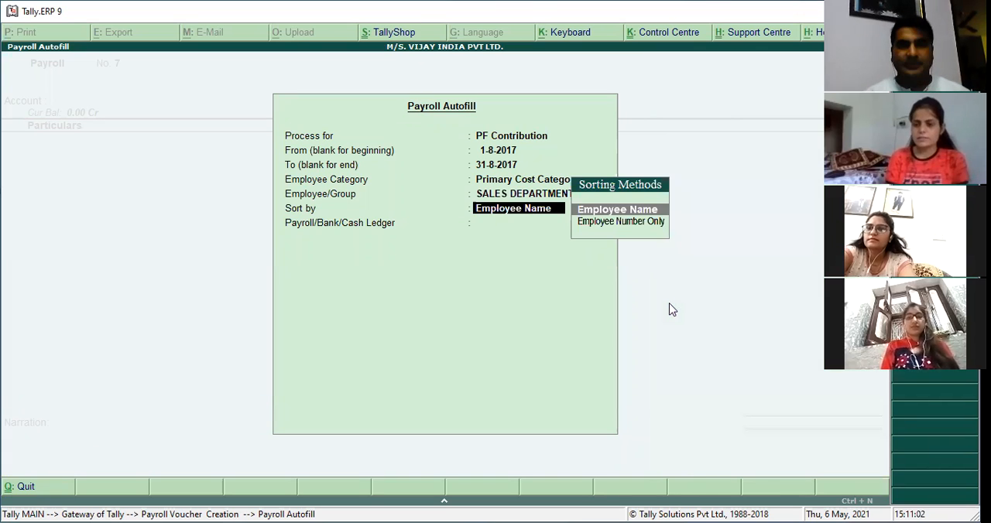
pyautogui.press('Return')
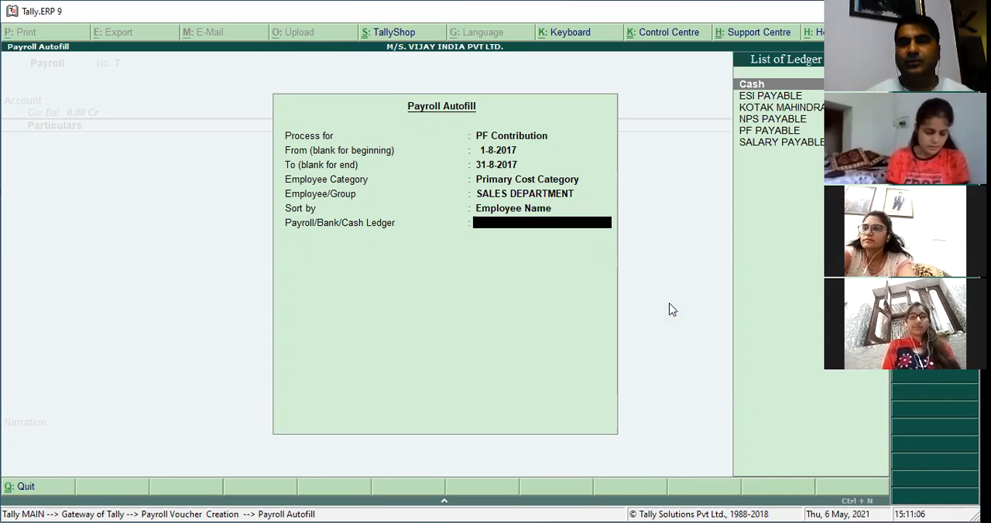
pyautogui.press('Down')
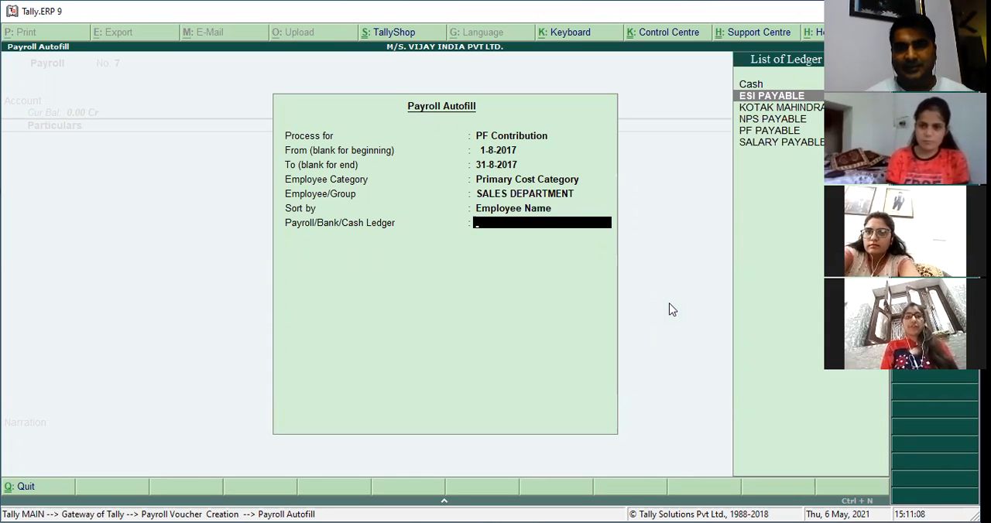
pyautogui.press('Down')
pyautogui.press('Down')
pyautogui.press('Down')
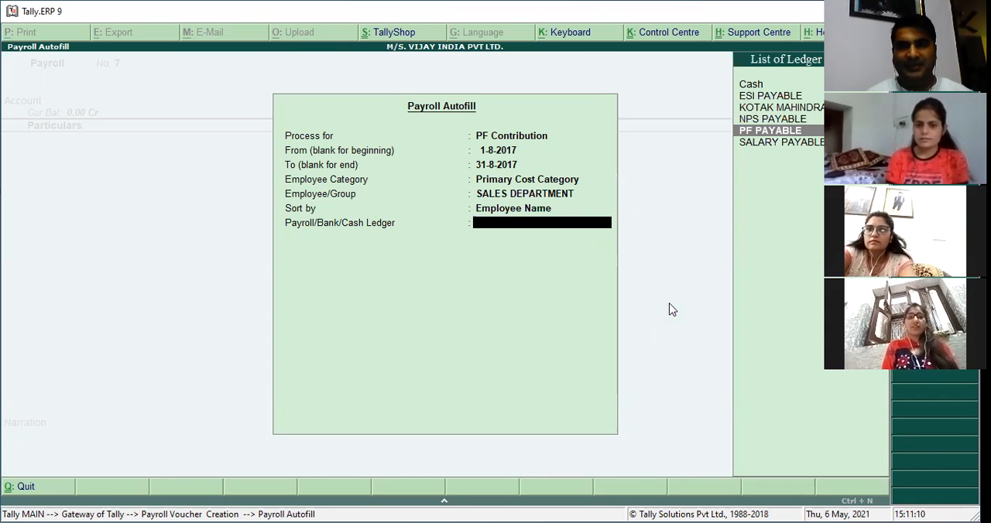
pyautogui.press('Return')
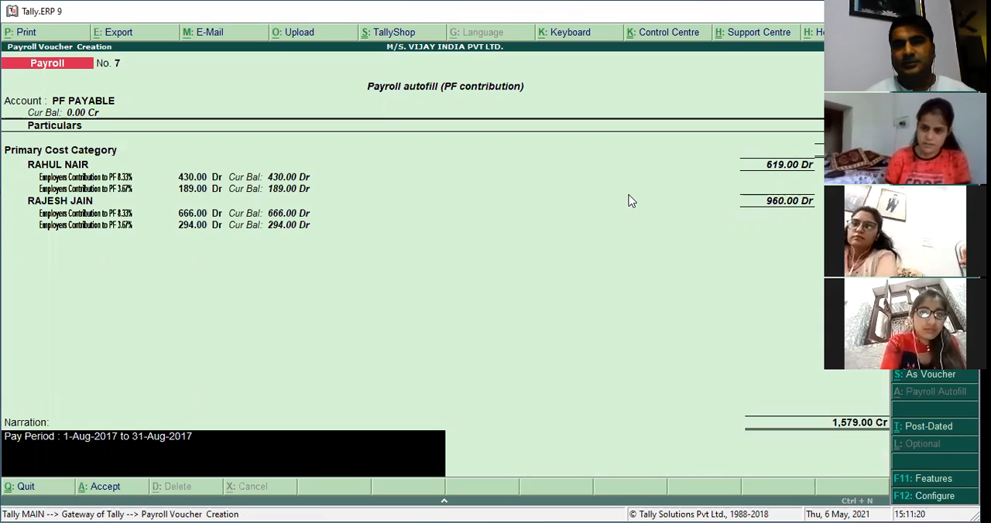
pyautogui.press('Return')
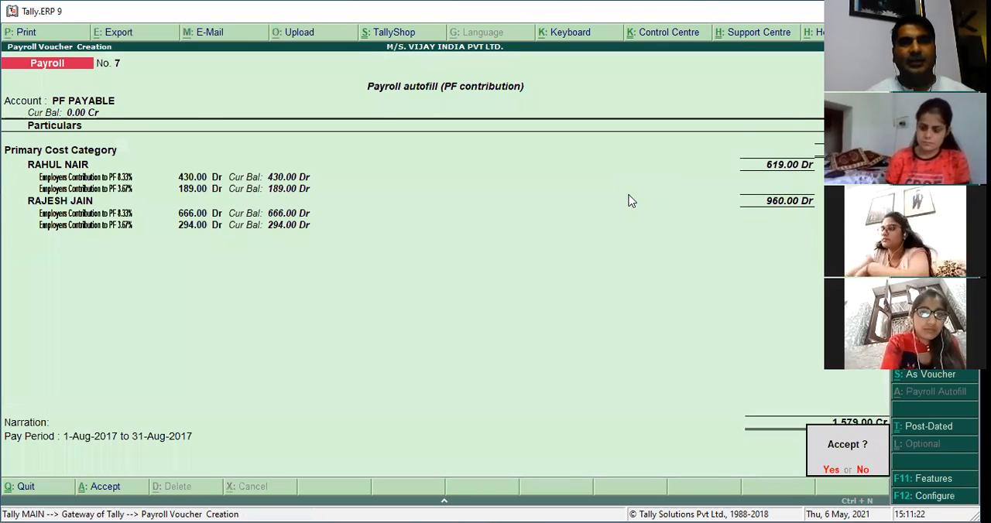
pyautogui.press('Return')
# Set up another PF Contribution autofill in the next payroll voucher for 1-8-2017 to 31-8-2017, in Primary Cost Category.
pyautogui.hotkey('alt', 'a')
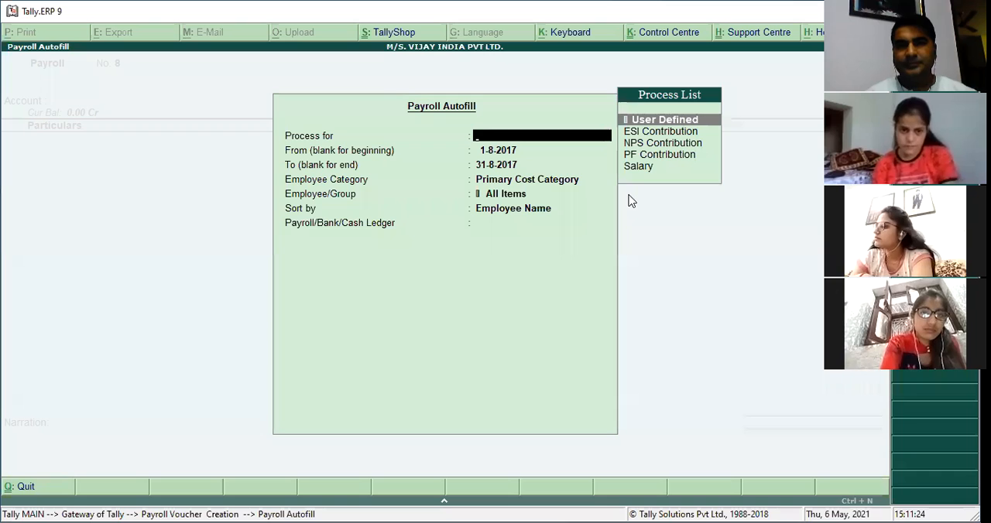
pyautogui.press('Down')
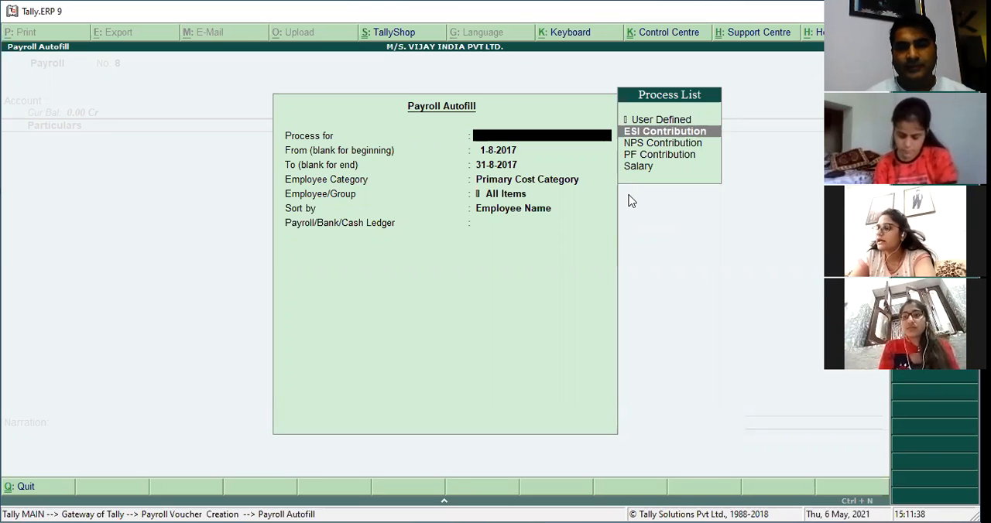
pyautogui.press('Down')
pyautogui.press('Down')
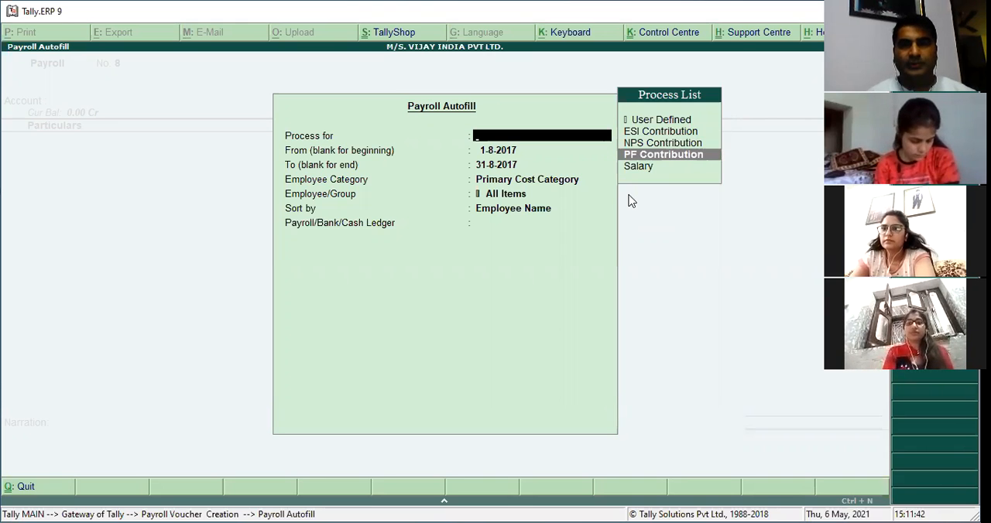
pyautogui.press('Return')
pyautogui.press('Return')
pyautogui.press('Return')
pyautogui.press('Return')
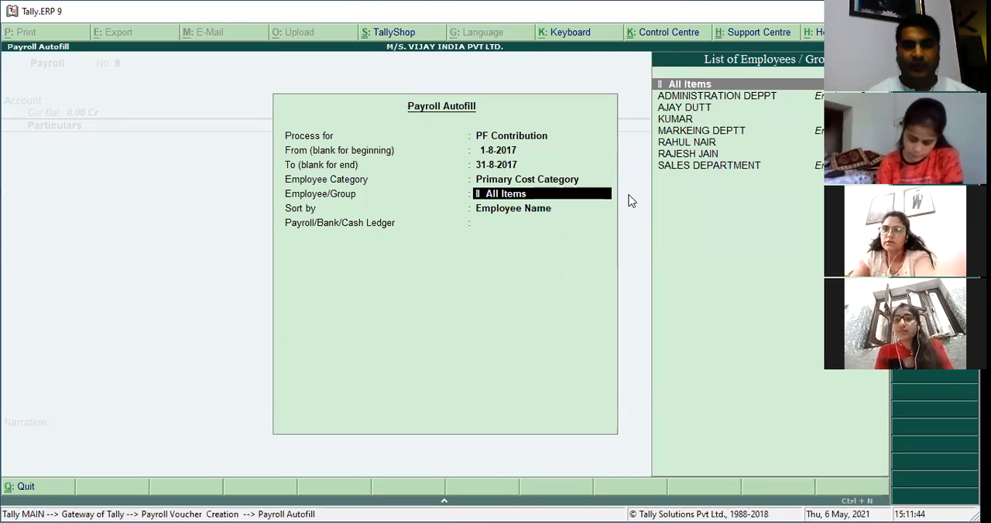
# Limit the PF autofill to MARKEING DEPTT, sorted by Employee Name, fill against PF PAYABLE, and save the voucher.
pyautogui.write('MA')
pyautogui.press('Return')
pyautogui.press('Return')
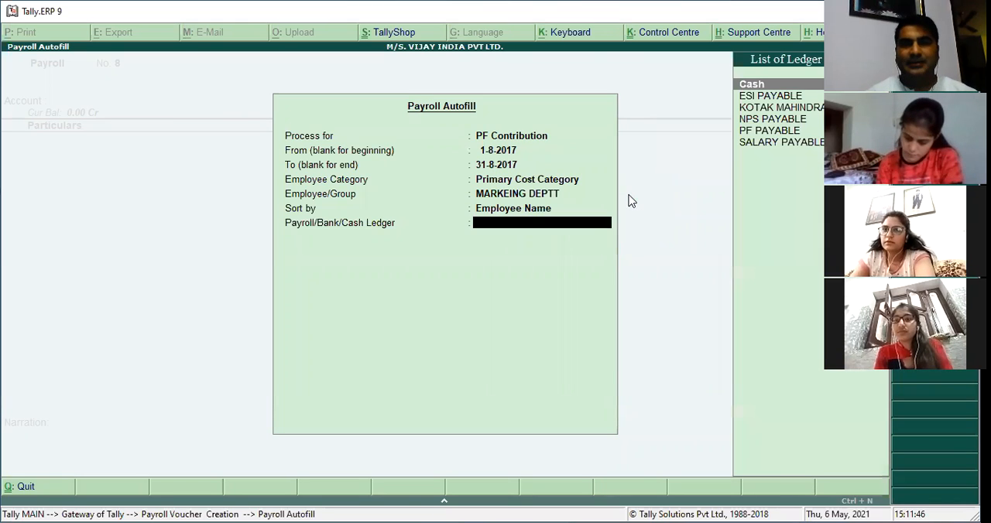
pyautogui.press('Down')
pyautogui.press('Down')
pyautogui.press('Down')
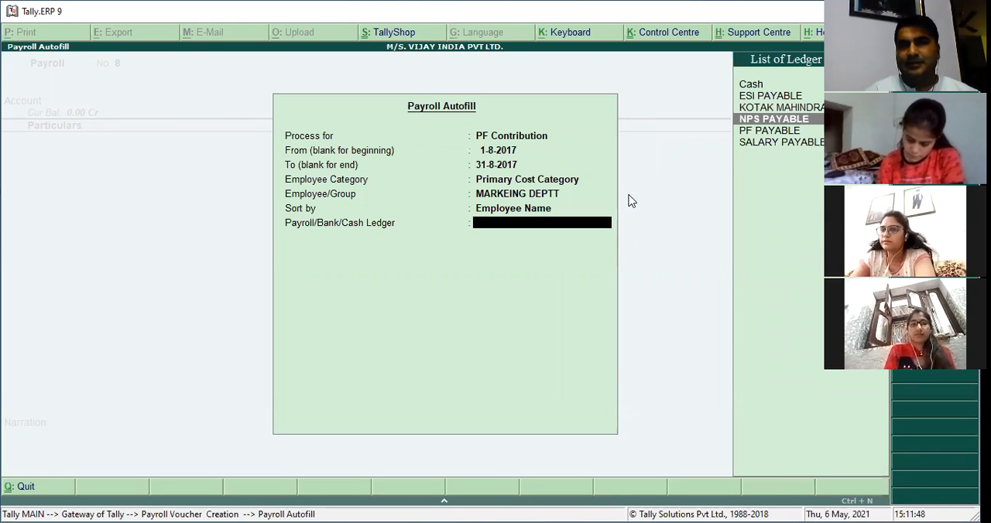
pyautogui.press('Down')
pyautogui.press('Return')
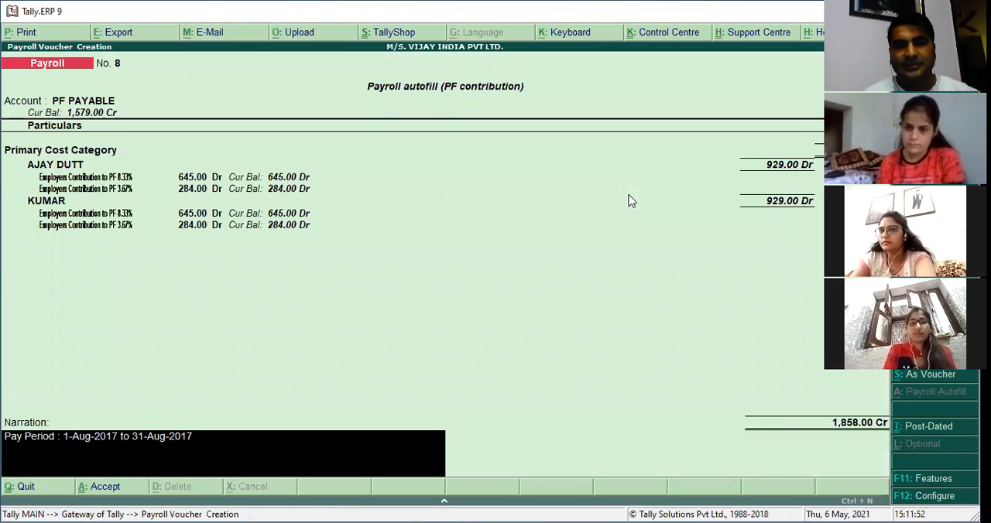
pyautogui.press('Return')
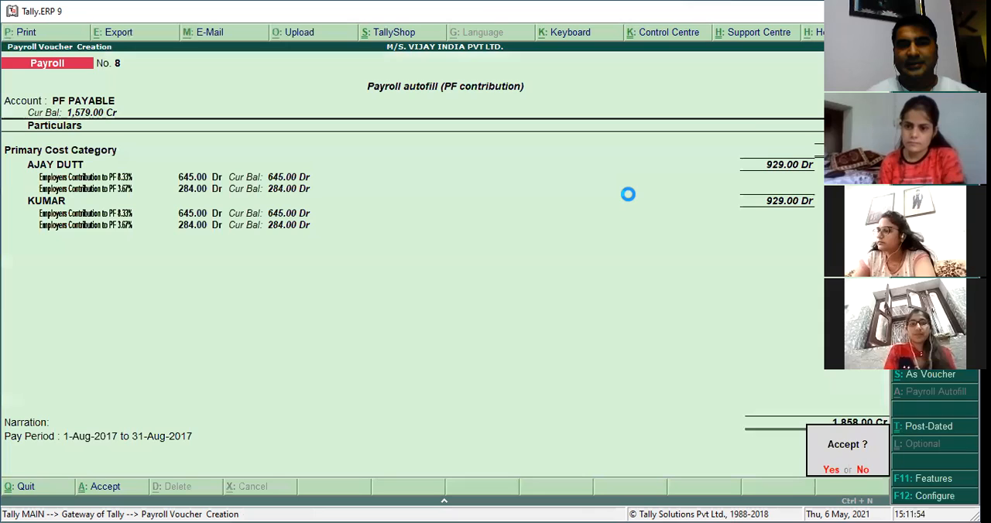
pyautogui.press('Return')
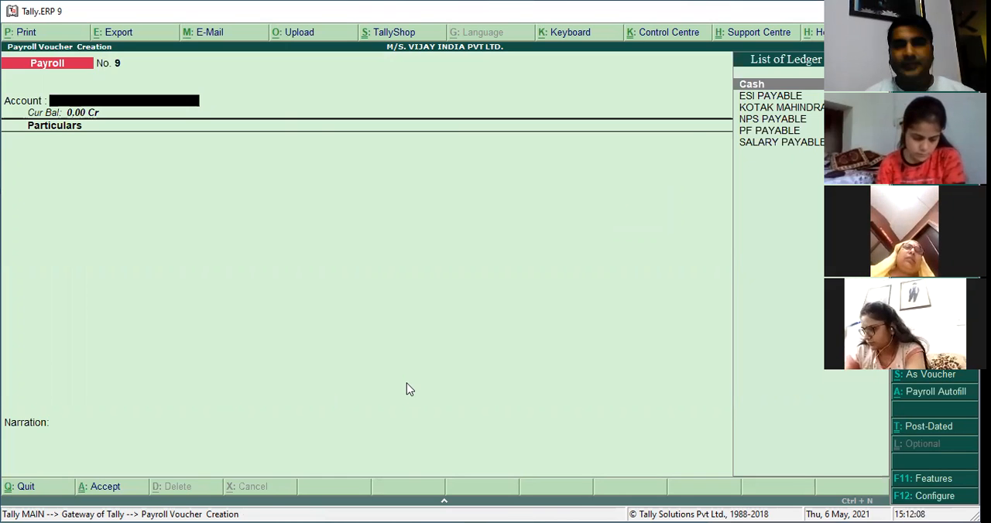
# Set up an ESI Contribution autofill in the next payroll voucher for 1-8-2017 to 31-8-2017, in Primary Cost Category.
pyautogui.hotkey('alt', 'a')
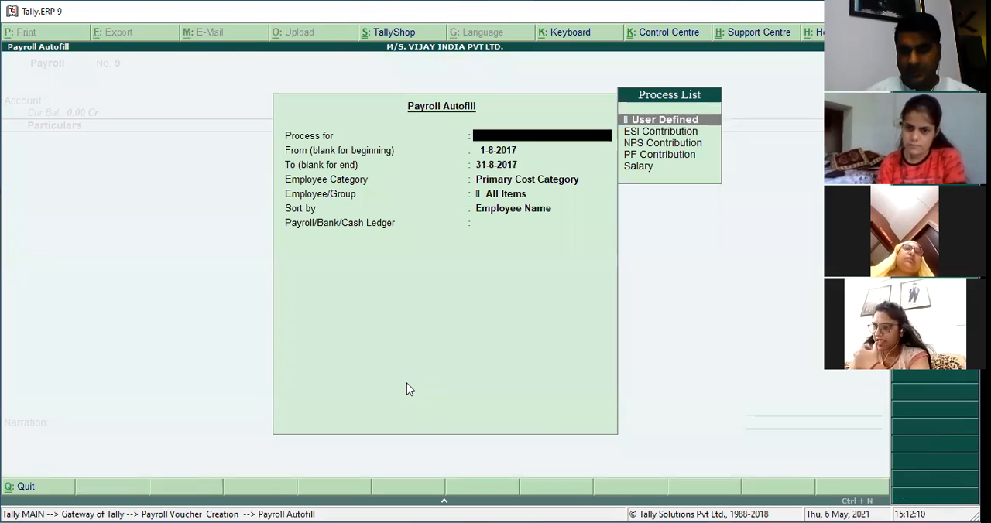
pyautogui.press('Down')
pyautogui.press('Down')
pyautogui.press('Up')
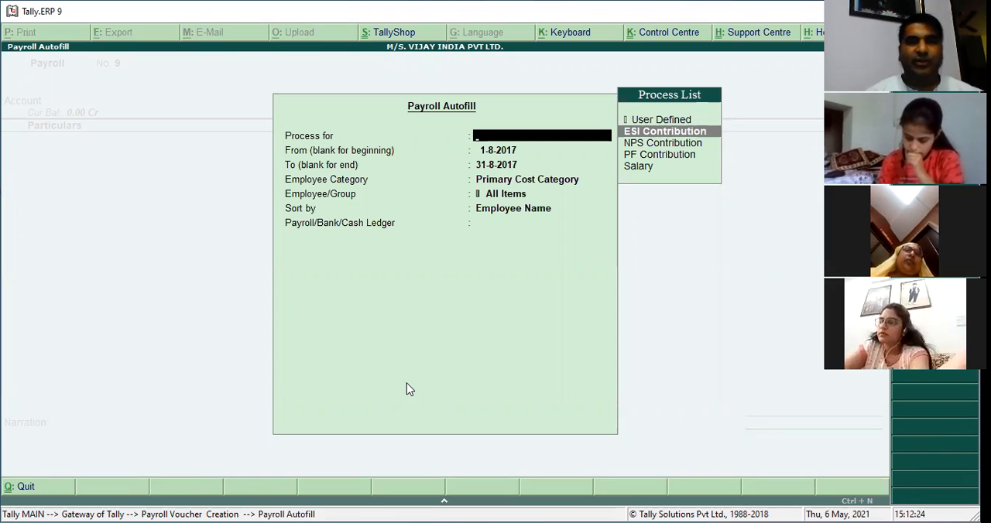
pyautogui.press('Return')
pyautogui.press('Return')
pyautogui.press('Return')
pyautogui.press('Return')
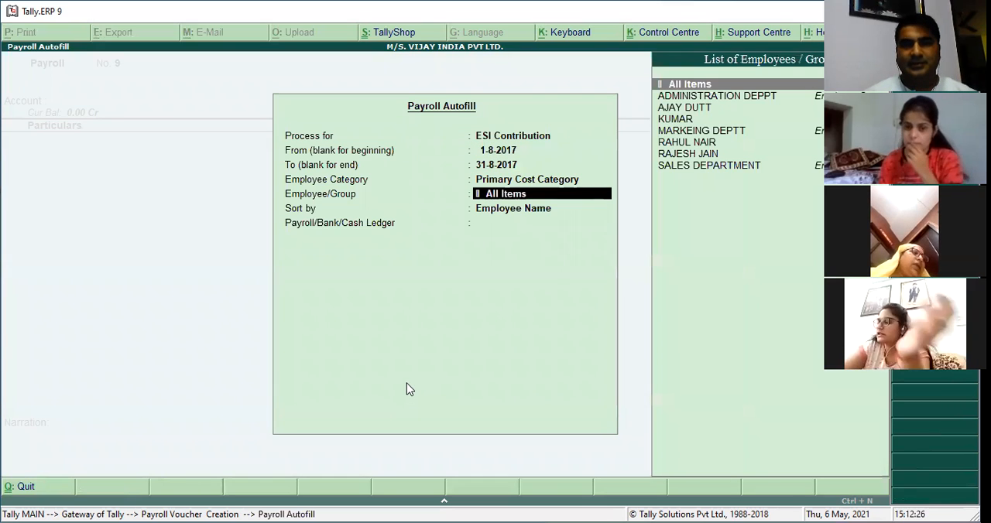
# Limit the ESI autofill to SALES DEPARTMENT, sorted by Employee Name, fill against ESI PAYABLE, and try to save the voucher.
pyautogui.write('SALES DEPARTMENT')
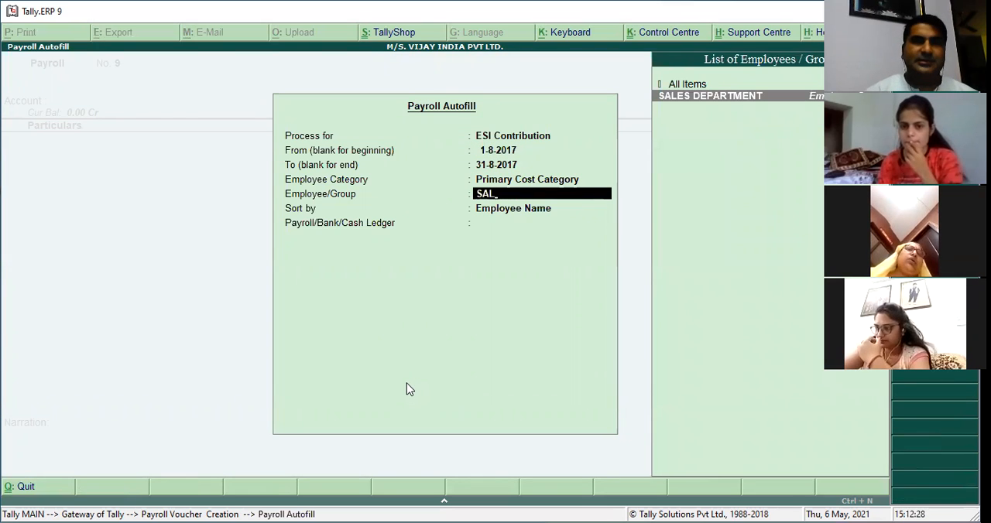
pyautogui.press('Return')
pyautogui.press('Return')
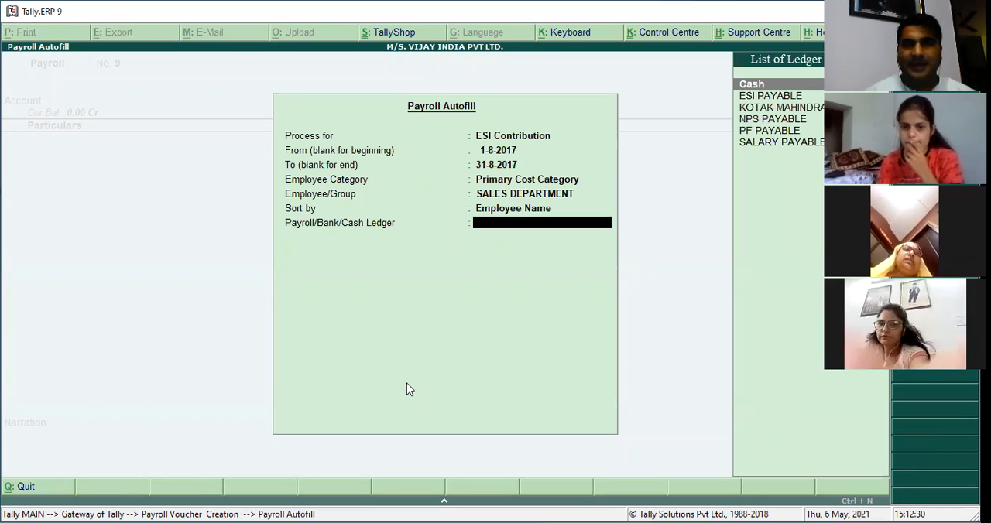
pyautogui.press('Down')
pyautogui.press('Down')
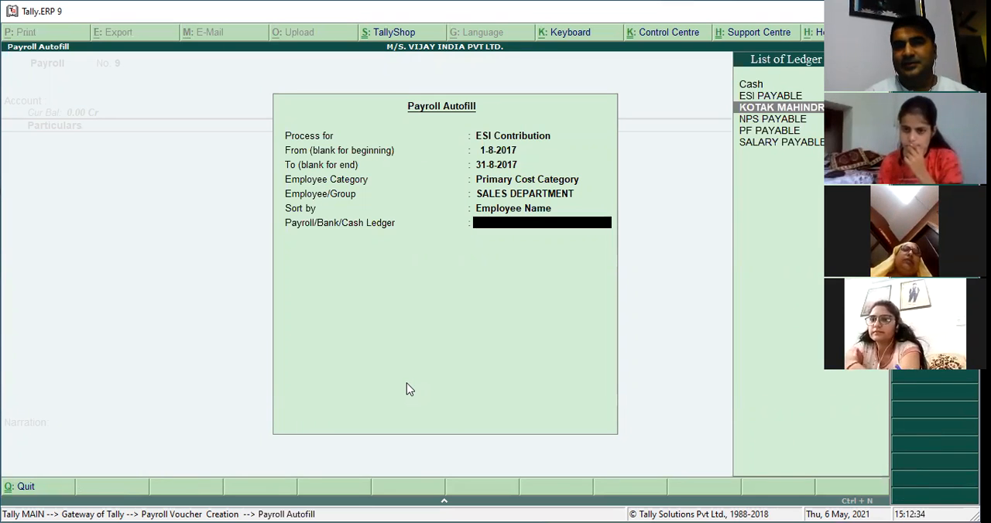
pyautogui.press('Up')
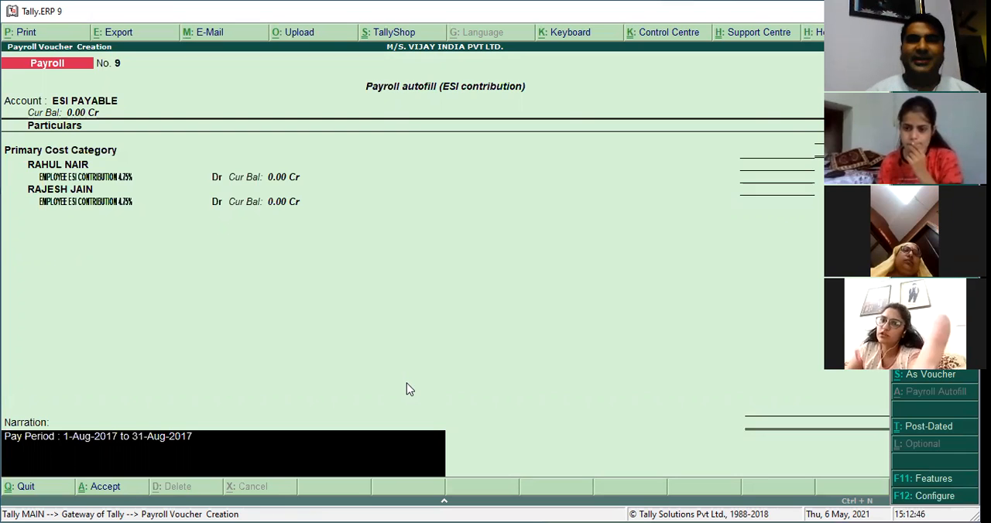
pyautogui.press('Return')
pyautogui.press('Return')
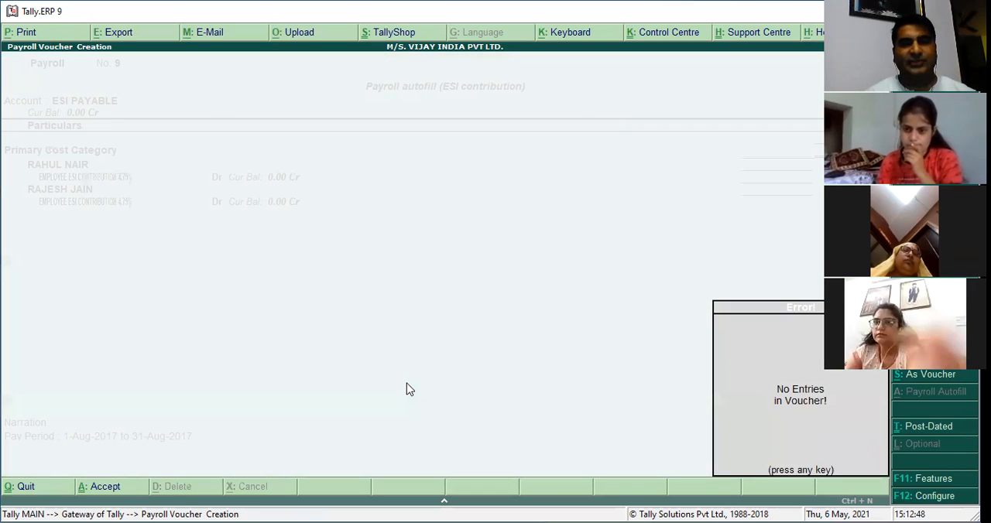
pyautogui.press('Return')
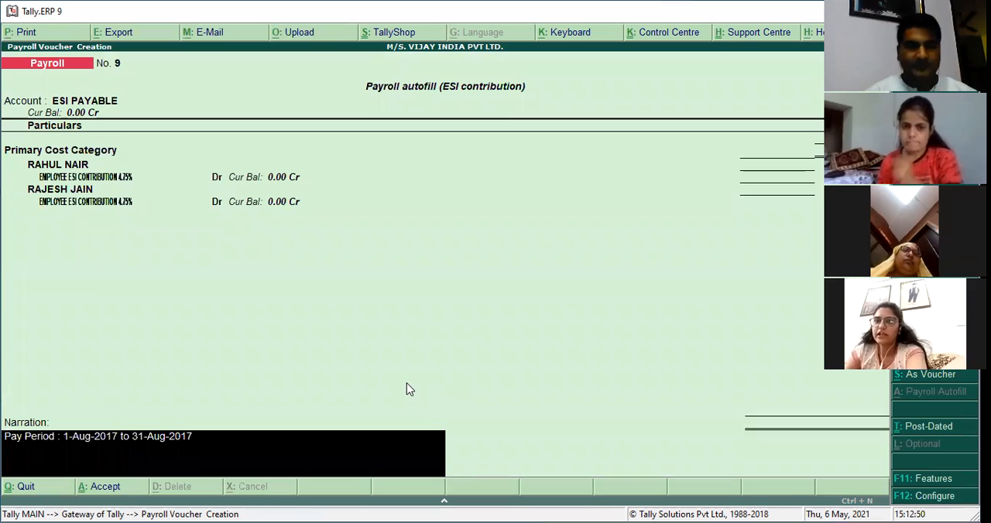
# Enable zero-valued transactions in the company's inventory features and save the settings.
pyautogui.press('F11')
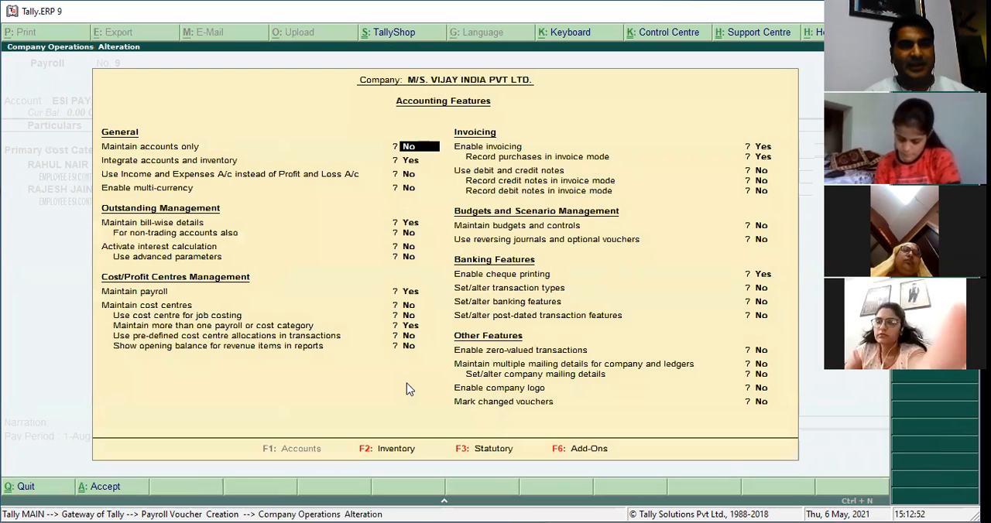
pyautogui.press('F2')
pyautogui.press('Return')
pyautogui.press('y')
pyautogui.press('Return')
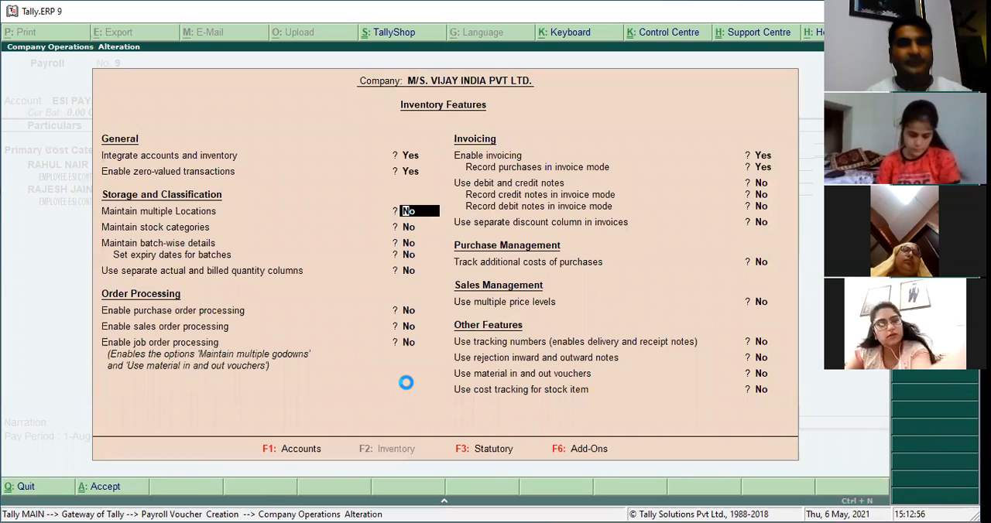
pyautogui.hotkey('ctrl', 'a')
pyautogui.press('y')
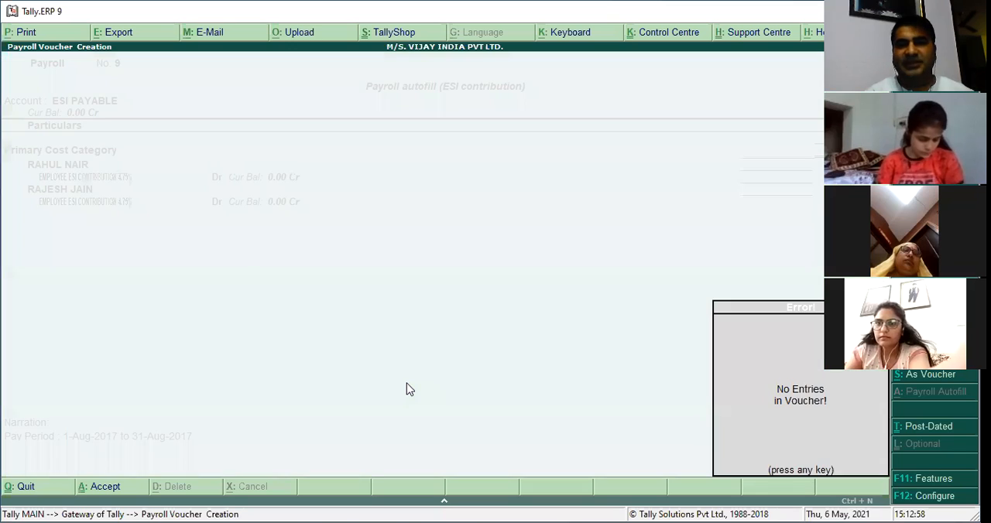
# Try again to save the ESI contribution voucher for SALES DEPARTMENT, and discard its entries.
pyautogui.press('Return')
pyautogui.press('Return')
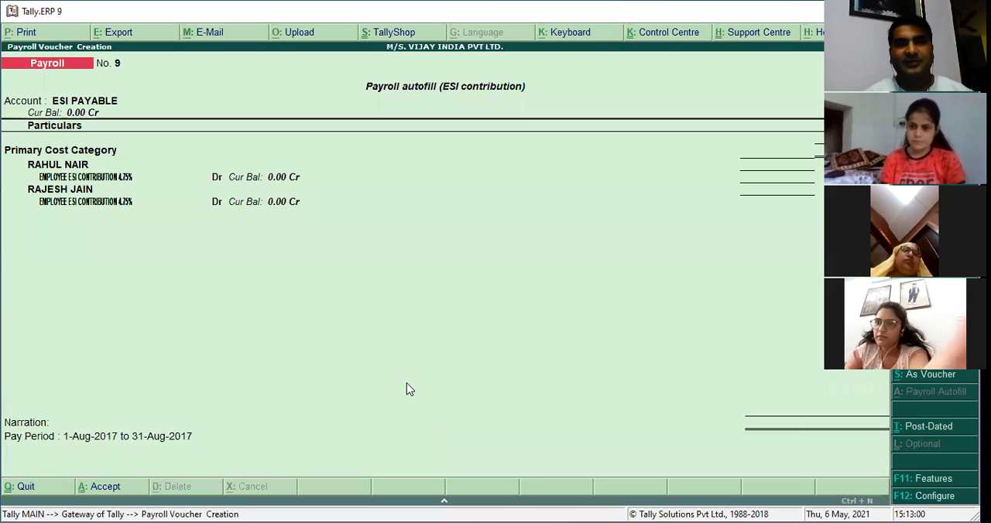
pyautogui.press('y')
pyautogui.press('Return')
pyautogui.press('Escape')
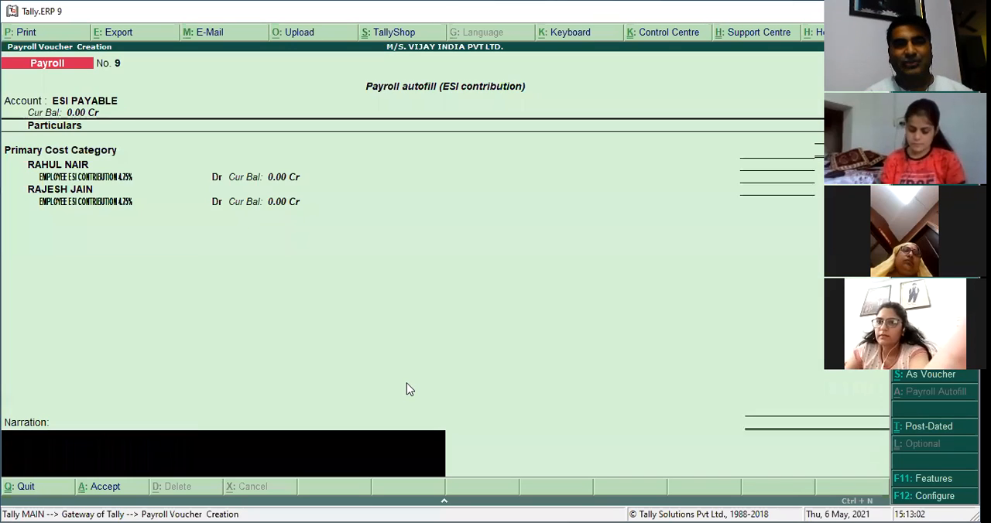
pyautogui.press('Escape')
pyautogui.press('y')
pyautogui.press('Return')
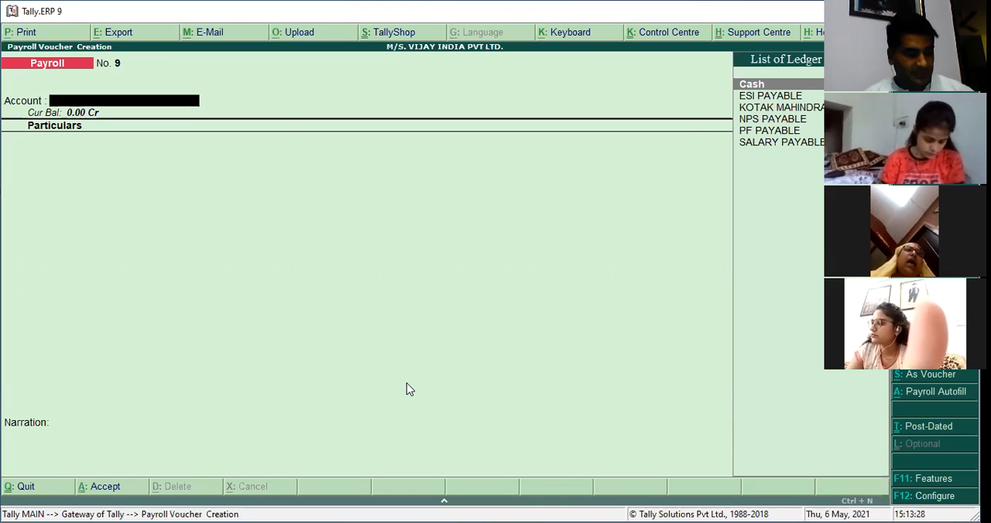
# Set up an ESI Contribution autofill for MARKEING DEPTT in Primary Cost Category, covering 1-8-2017 to 31-8-2017.
pyautogui.hotkey('alt', 'a')
pyautogui.press('Down')
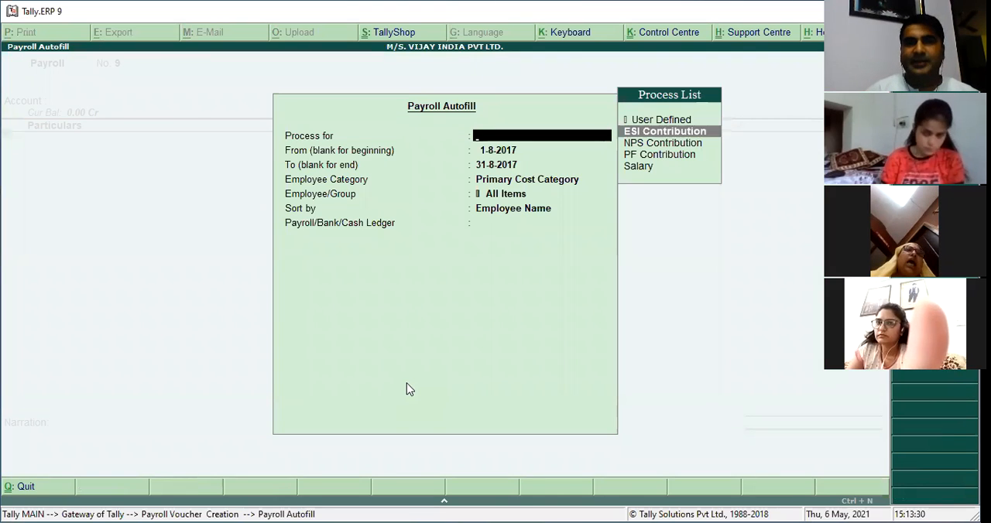
pyautogui.press('Return')
pyautogui.press('Return')
pyautogui.press('Return')
pyautogui.press('Return')
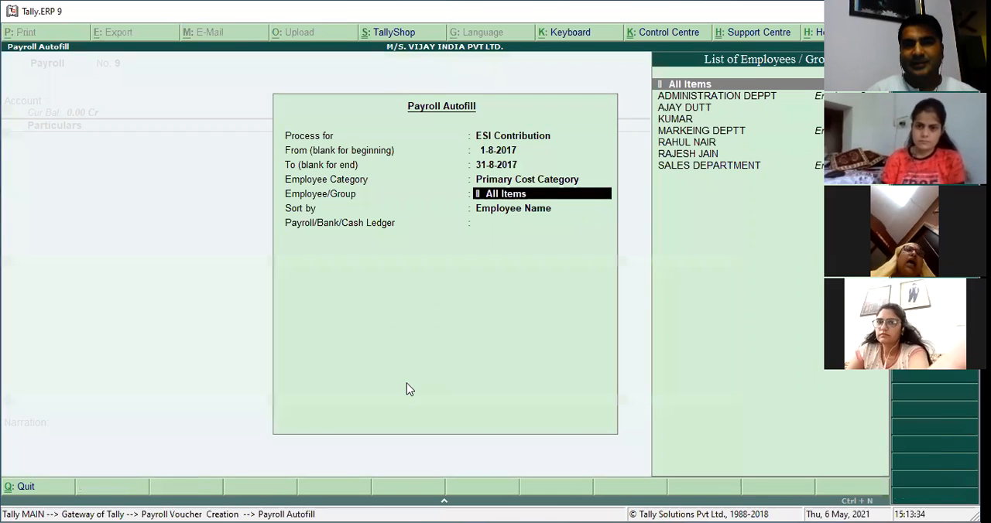
pyautogui.write('ma')
pyautogui.press('Return')
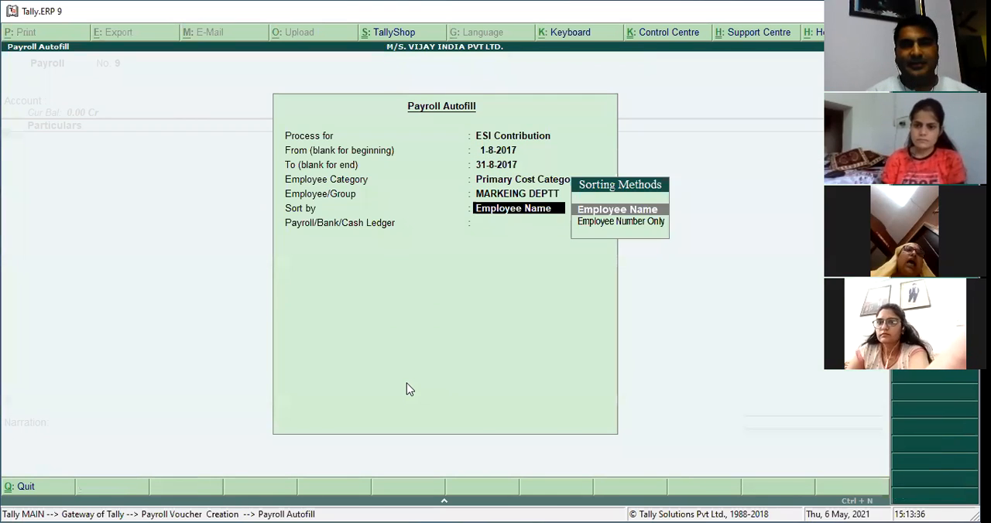
# Fill the MARKEING DEPTT ESI voucher against ESI PAYABLE, sorted by Employee Name, try to save it, and discard it.
pyautogui.press('Return')
pyautogui.press('Down')
pyautogui.press('Down')
pyautogui.press('Up')
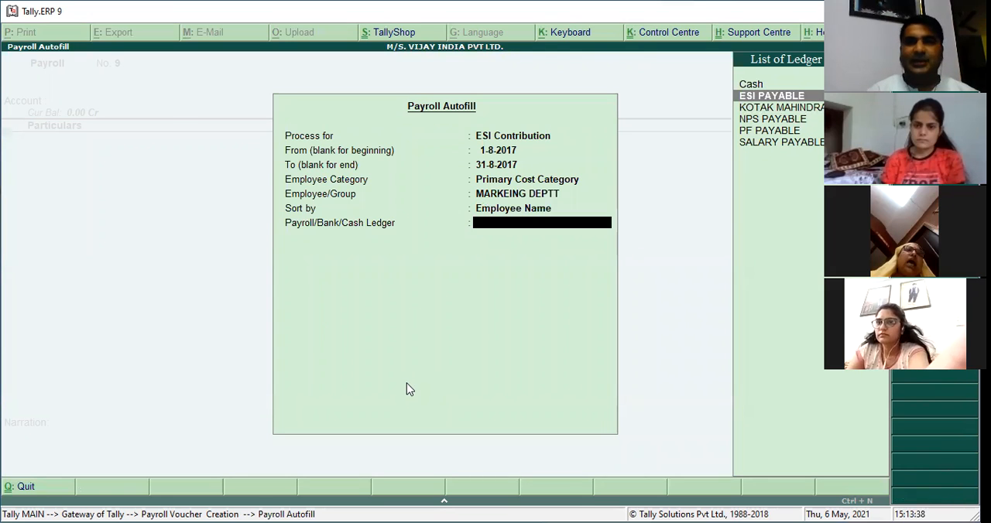
pyautogui.press('Return')
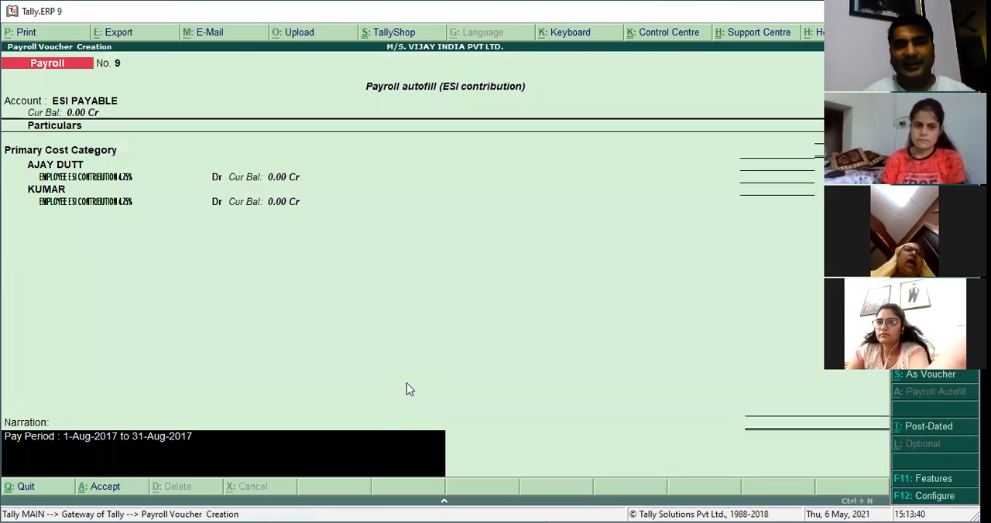
pyautogui.press('Return')
pyautogui.press('Return')
pyautogui.press('Return')
pyautogui.press('Escape')
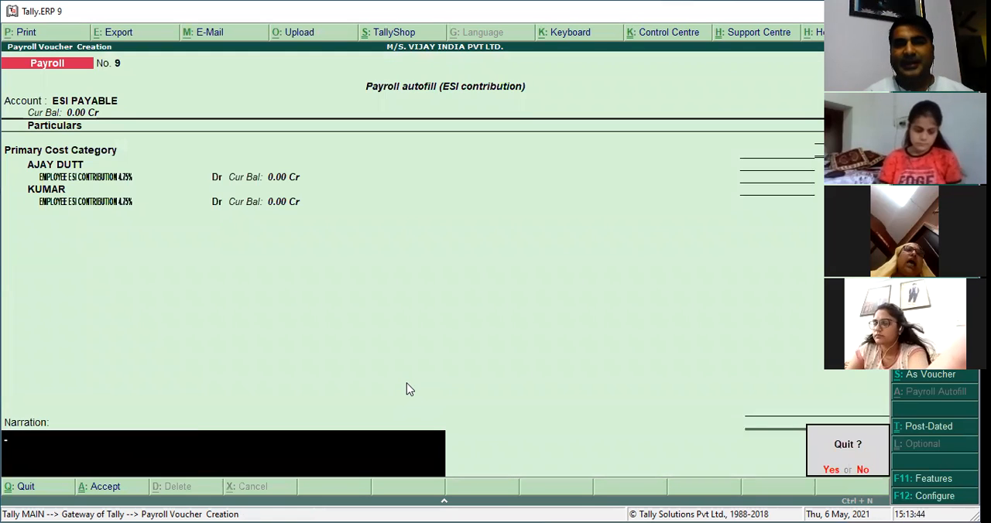
# Open a new payroll voucher and set up an NPS Contribution autofill for 1-8-2017 to 31-8-2017 in Primary Cost Category.
pyautogui.press('Return')
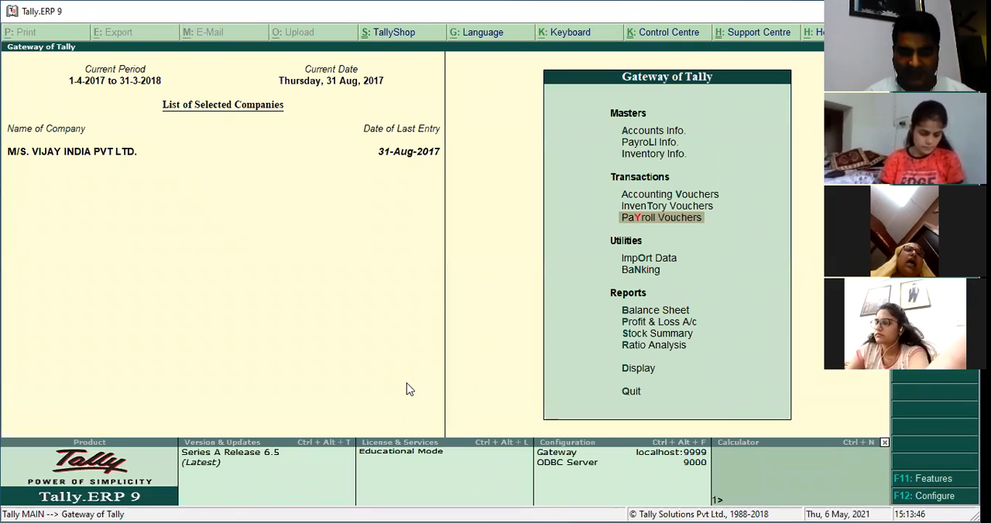
pyautogui.press('Return')
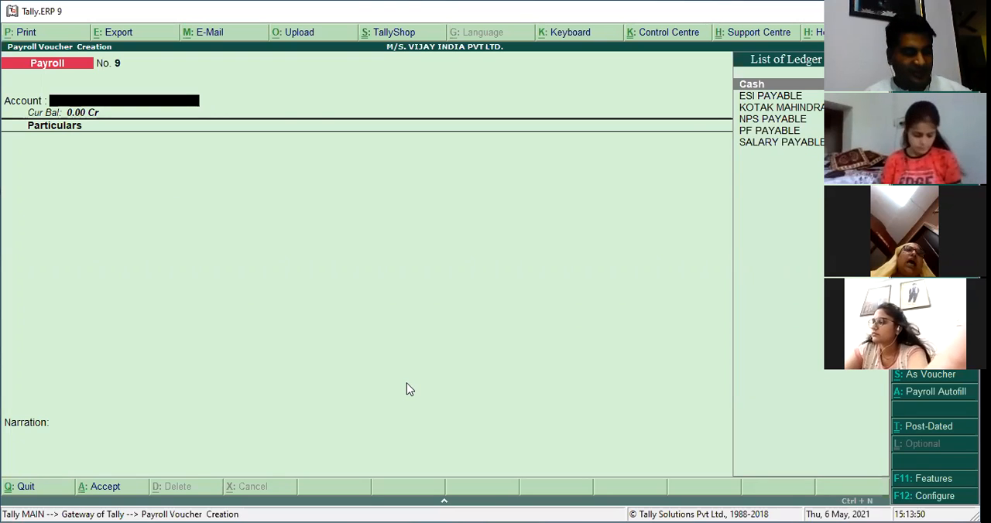
pyautogui.hotkey('alt', 'a')
pyautogui.press('Down')
pyautogui.press('Down')
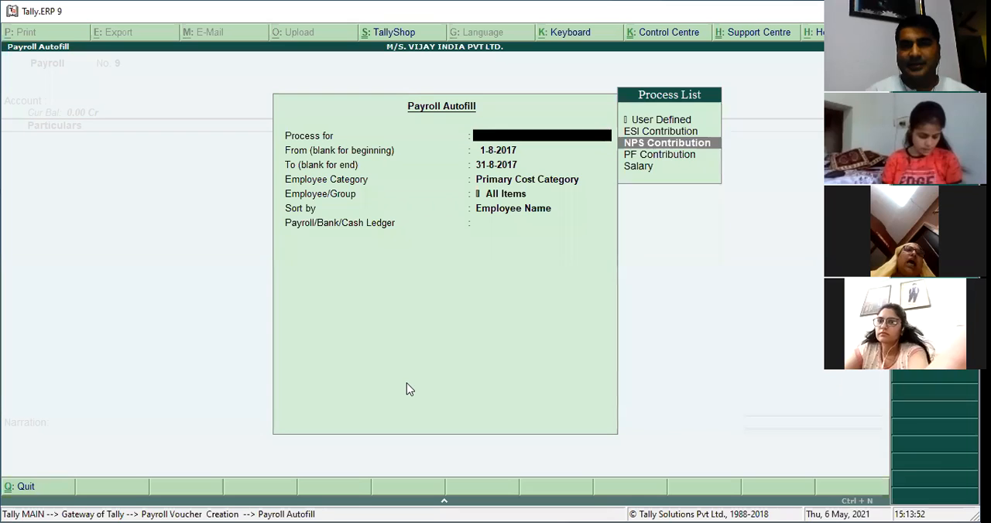
pyautogui.press('Return')
pyautogui.press('Return')
pyautogui.press('Return')
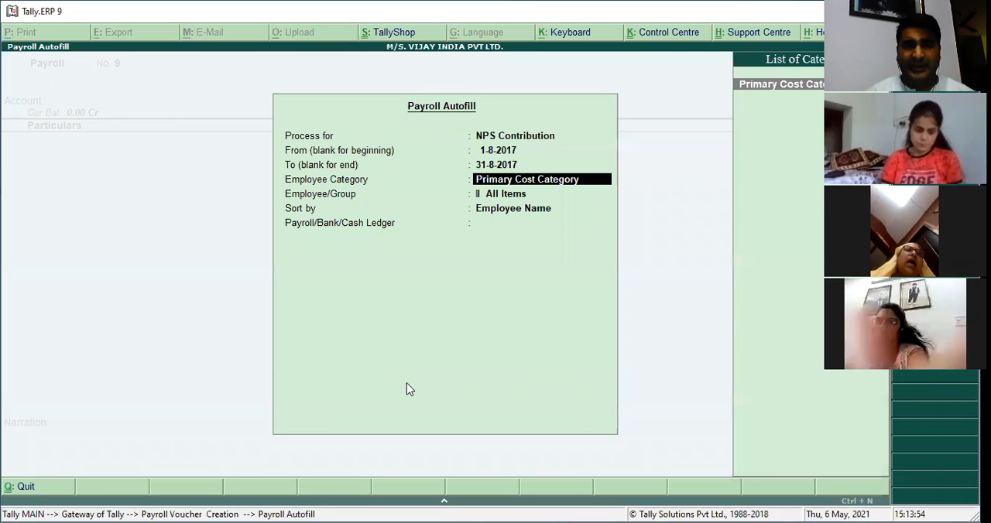
pyautogui.press('Return')
# Limit the NPS autofill to SALES DEPARTMENT, sorted by Employee Name, fill against NPS PAYABLE, and save the voucher.
pyautogui.write('SALE')
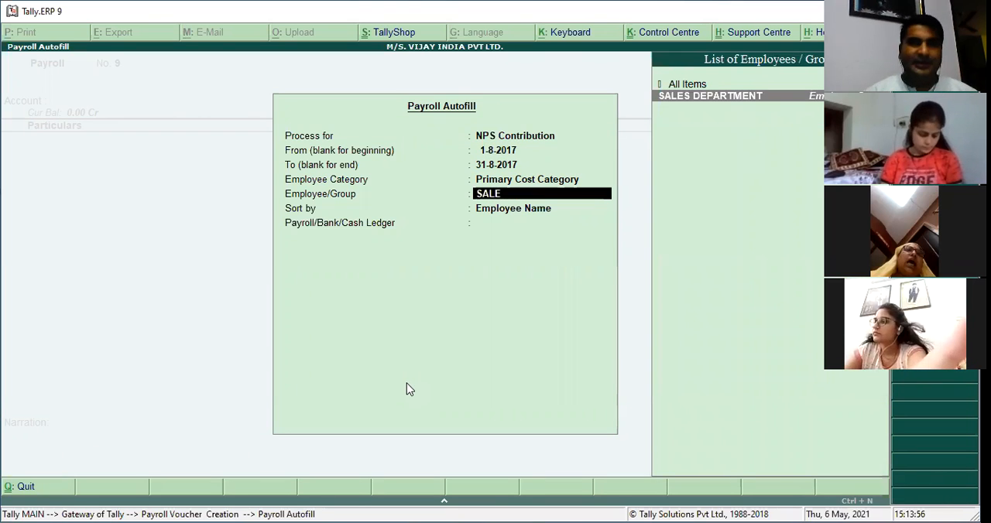
pyautogui.press('Return')
pyautogui.press('Return')
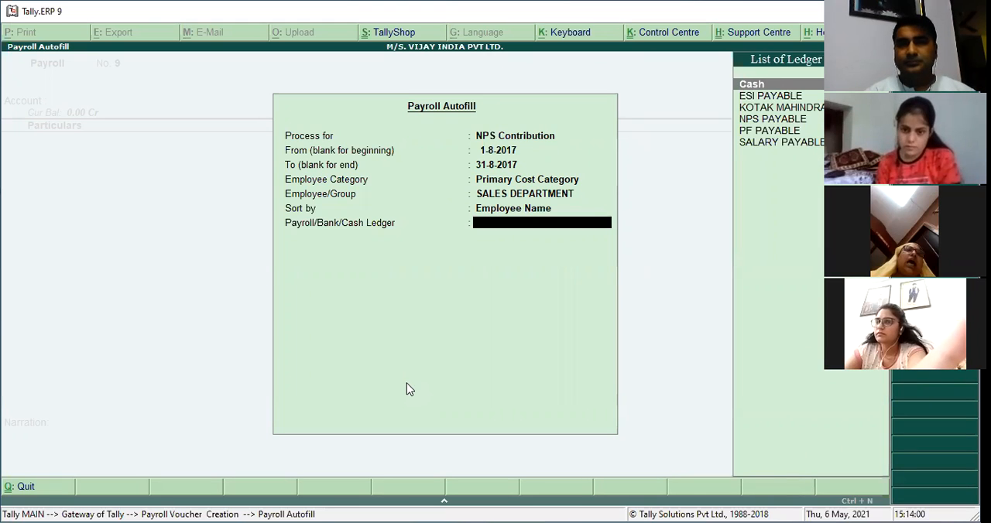
pyautogui.write('N')
pyautogui.press('Return')
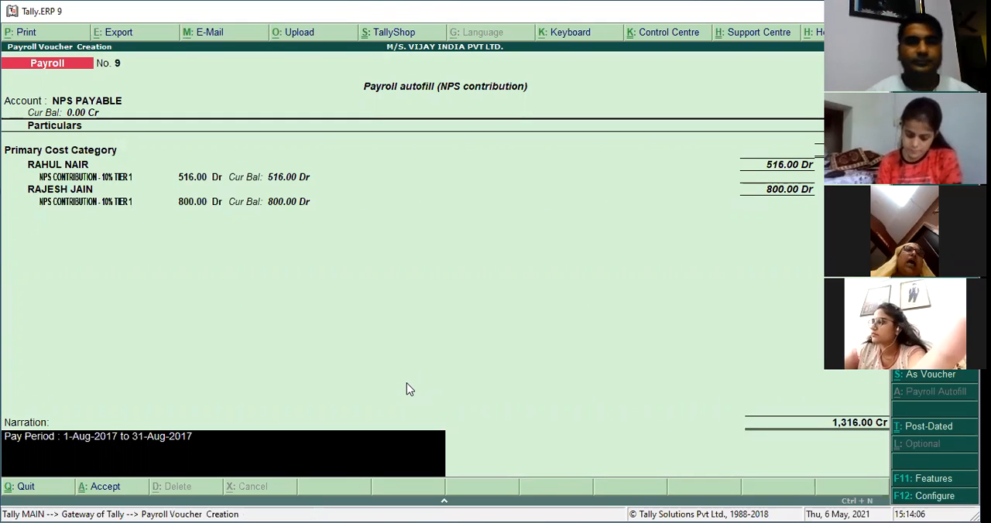
pyautogui.press('Return')
# Set up another NPS Contribution autofill in the next payroll voucher for 1-8-2017 to 31-8-2017, in Primary Cost Category.
pyautogui.press('Return')
pyautogui.hotkey('ctrl', 'f')
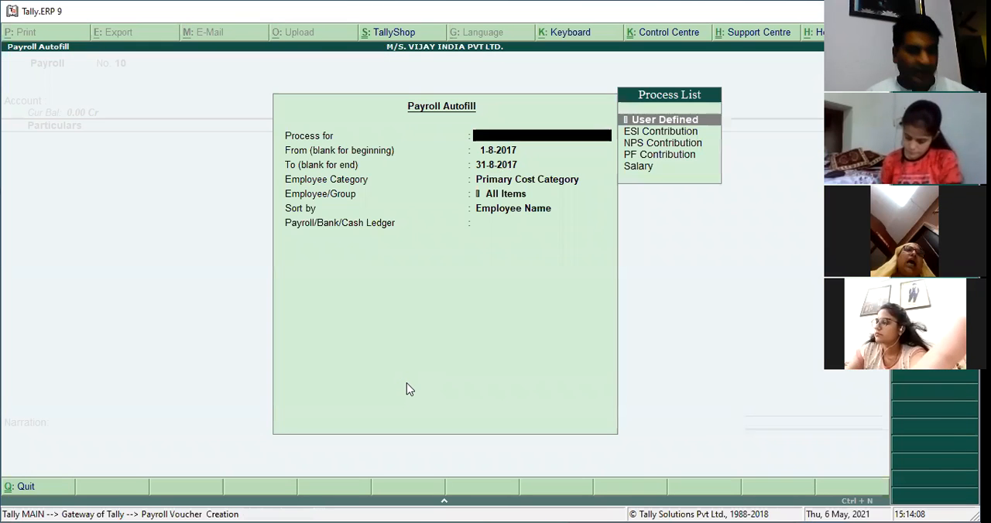
pyautogui.press('Down')
pyautogui.press('Down')
pyautogui.press('Return')
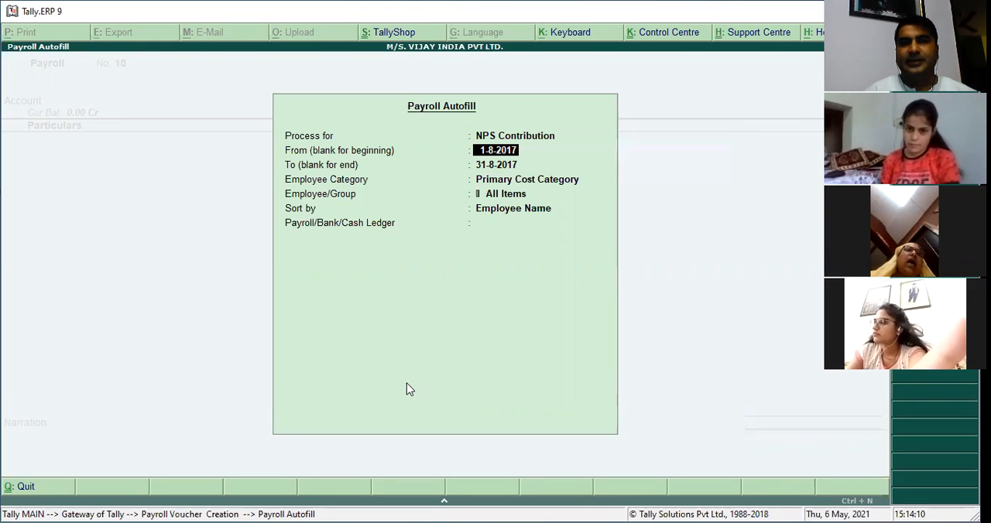
pyautogui.press('Return')
pyautogui.press('Return')
pyautogui.press('Return')
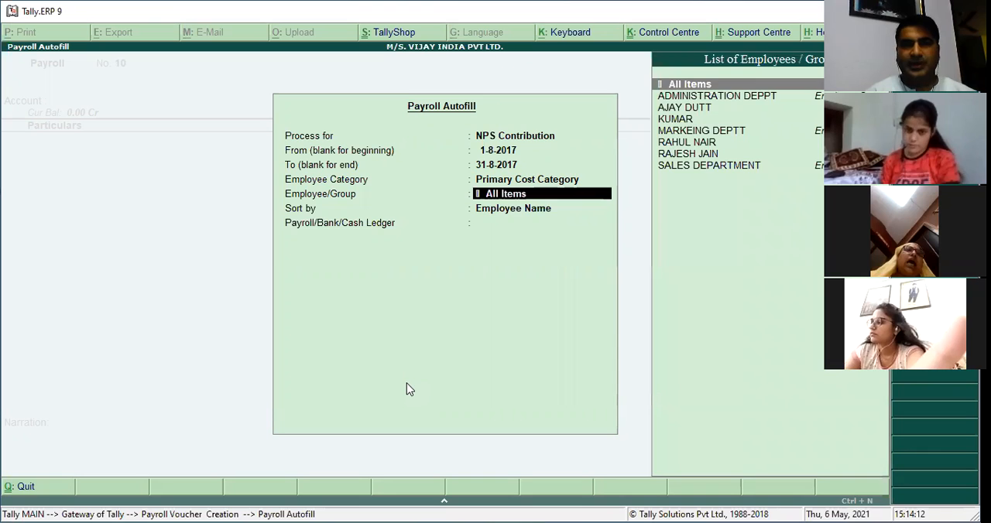
pyautogui.press('Return')
pyautogui.write('N')
pyautogui.press('BackSpace')
pyautogui.press('BackSpace')
pyautogui.press('BackSpace')
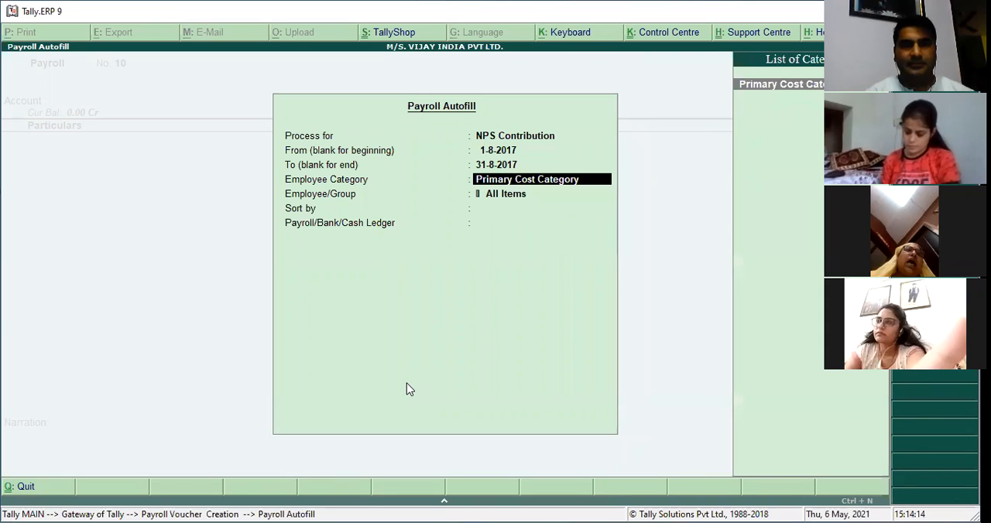
# Limit the NPS autofill to MARKEING DEPTT, sorted by Employee Name, fill against NPS PAYABLE, and save the voucher.
pyautogui.press('Return')
pyautogui.write('MAR')
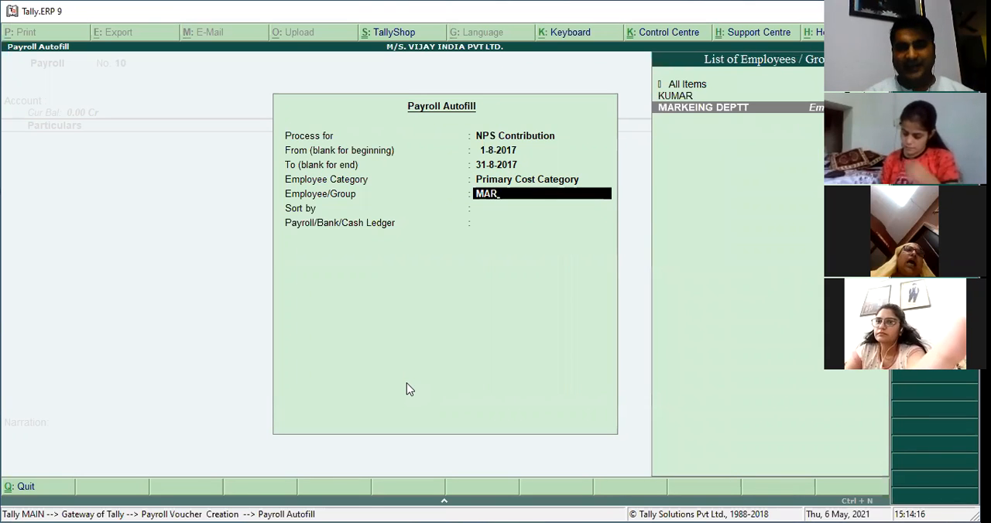
pyautogui.press('Return')
pyautogui.press('Return')
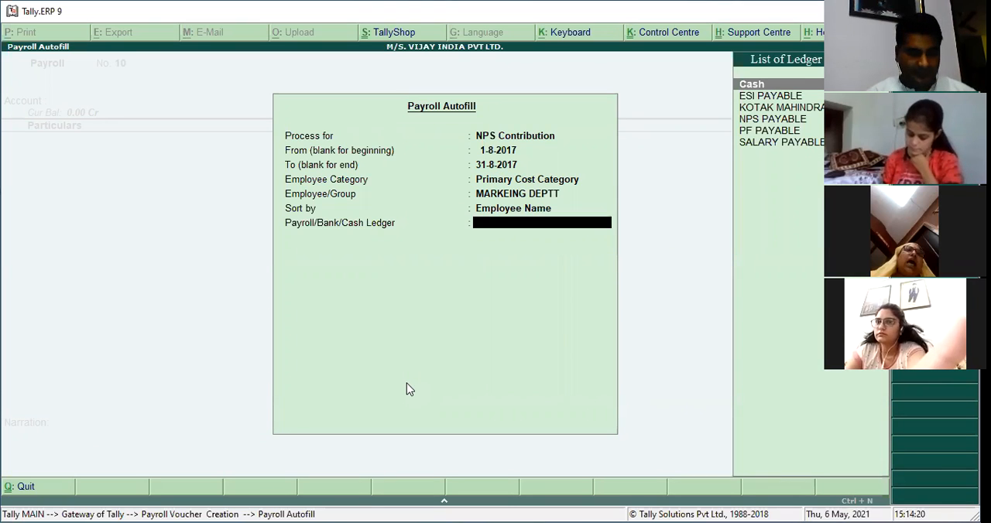
pyautogui.write('NP')
pyautogui.press('Return')
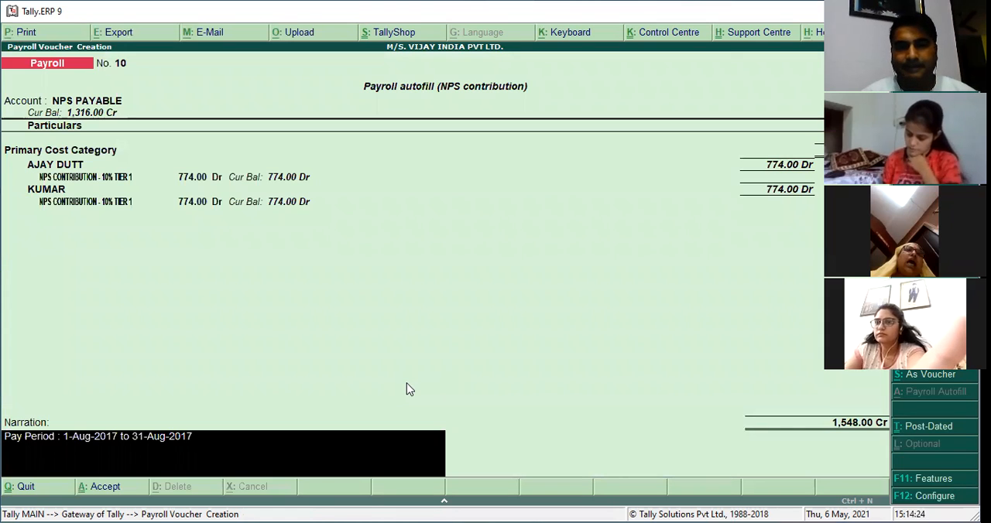
pyautogui.press('Return')
pyautogui.press('y')
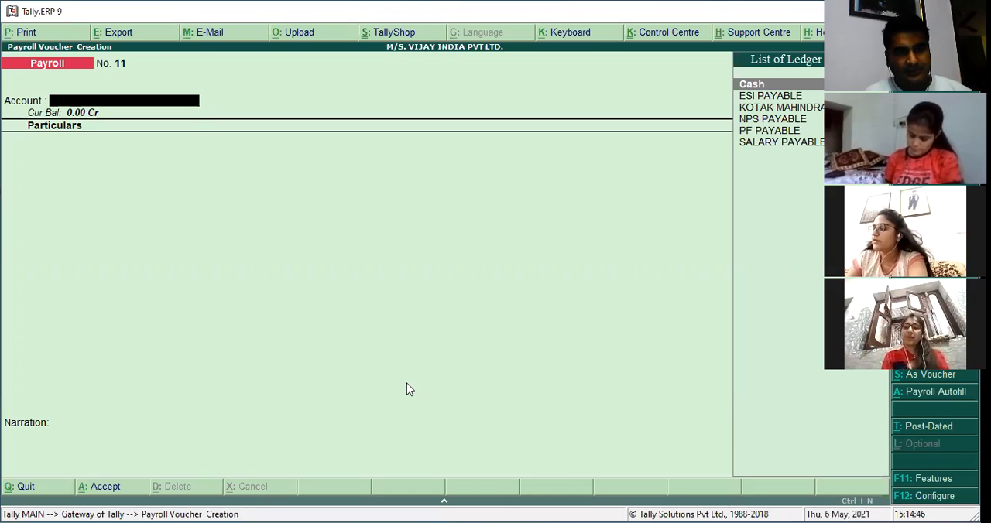
# Start a new ledger from the payroll voucher and name it PF ADMIN CHARGES, without an alias.
pyautogui.hotkey('alt', 'c')
pyautogui.write('PF ADMIMN')
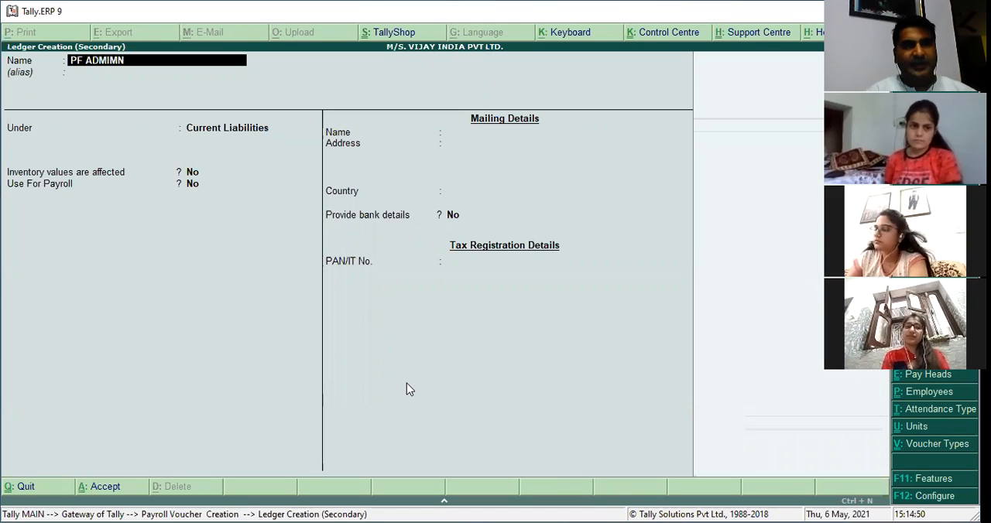
pyautogui.press('BackSpace')
pyautogui.press('BackSpace')
pyautogui.write('N CHAR')
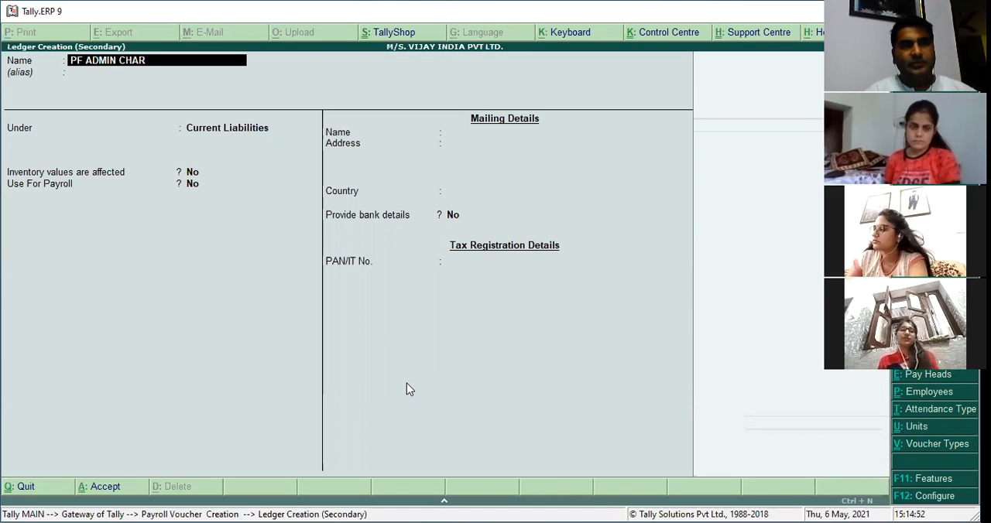
pyautogui.write('GES')
pyautogui.press('Return')
# Place the PF ADMIN CHARGES ledger under Indirect Expenses, with ledger type Not Applicable.
pyautogui.press('Return')
pyautogui.write('ex')
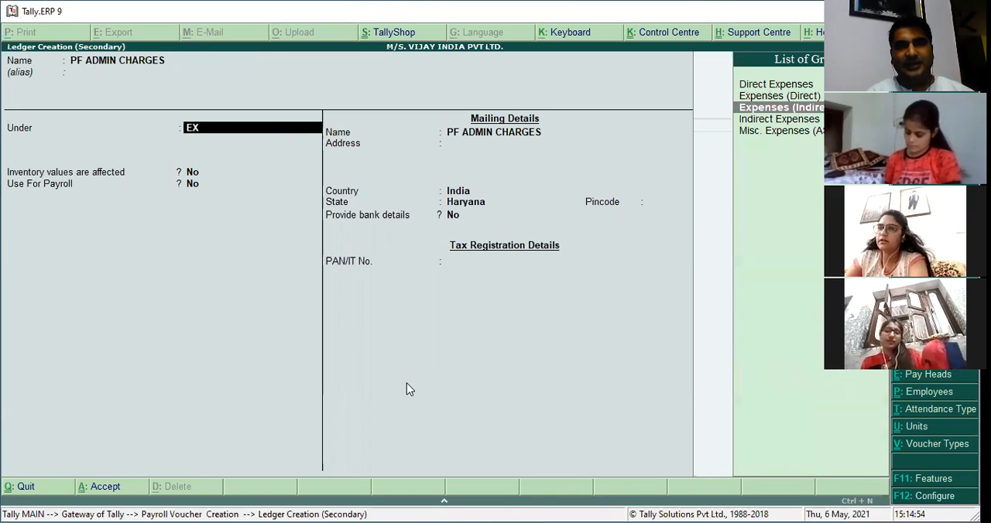
pyautogui.press('Return')
pyautogui.press('Return')
pyautogui.press('Return')
pyautogui.press('Return')
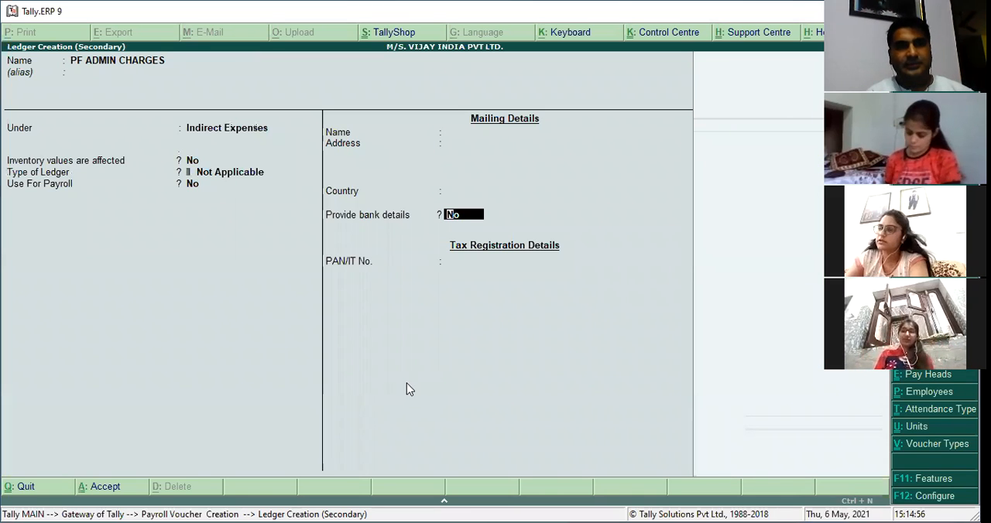
# Set the PF ADMIN CHARGES ledger's Use For Payroll option to Yes.
pyautogui.press('BackSpace')
pyautogui.write('Y')
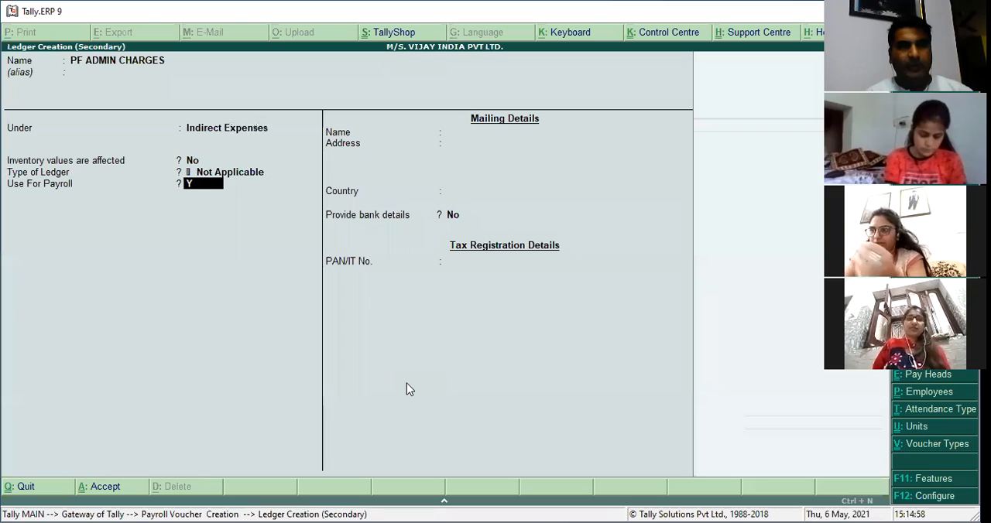
pyautogui.press('Return')
pyautogui.press('Return')
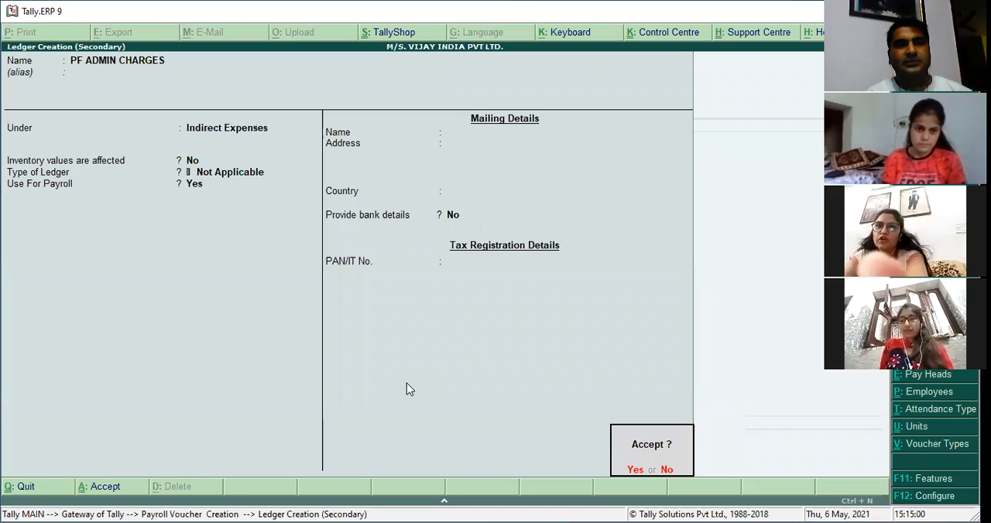
# Set the PF ADMIN CHARGES ledger's Use For Payroll option to No and save the ledger.
pyautogui.press('Escape')
pyautogui.press('BackSpace')
pyautogui.write('N')
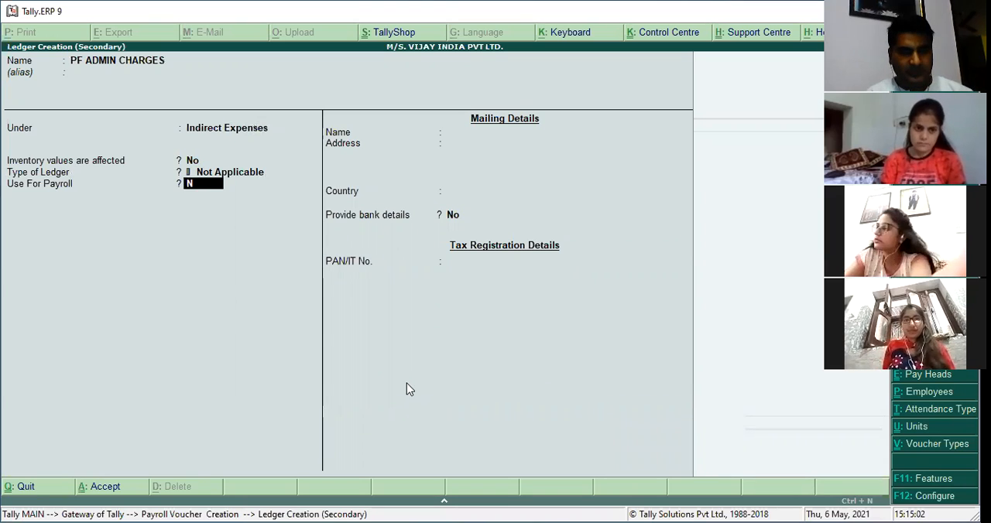
pyautogui.press('Return')
pyautogui.press('Return')
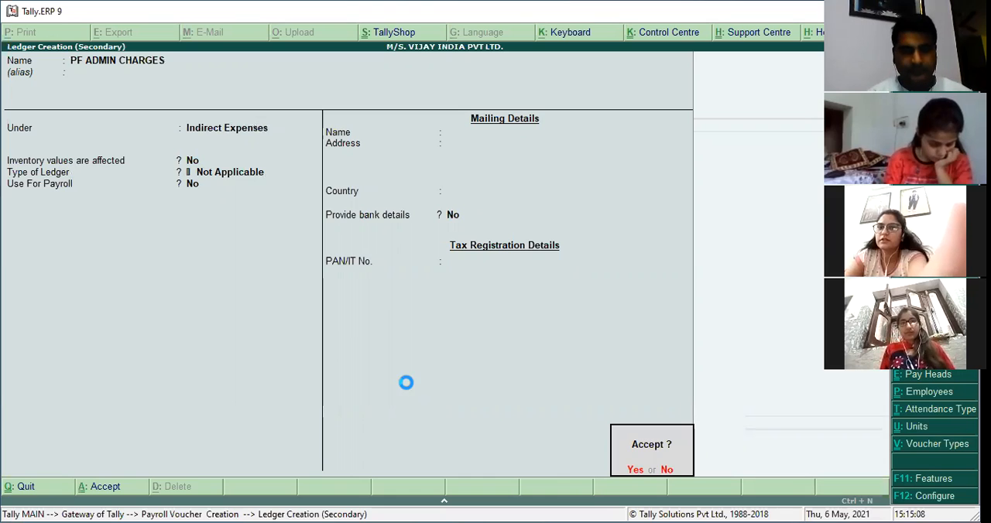
pyautogui.press('y')
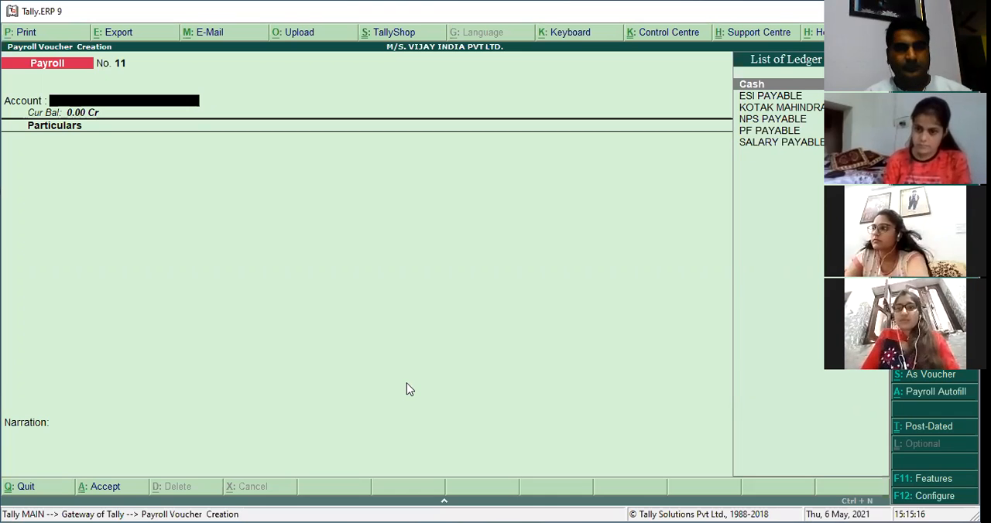
# Start a journal voucher and its Other Charges Auto Fill for 1-8-2017 to 31-8-2017, Primary Cost Category, All Items.
pyautogui.press('F7')
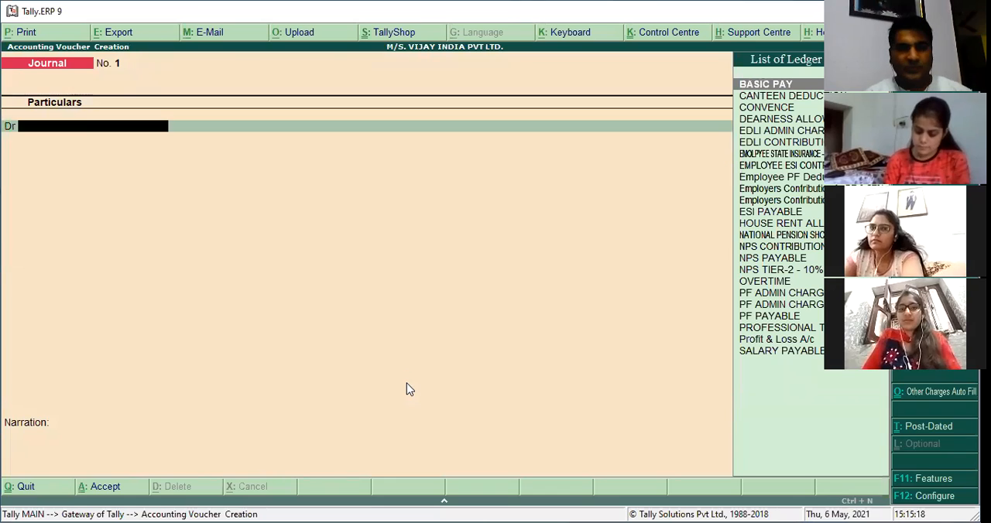
pyautogui.press('Return')
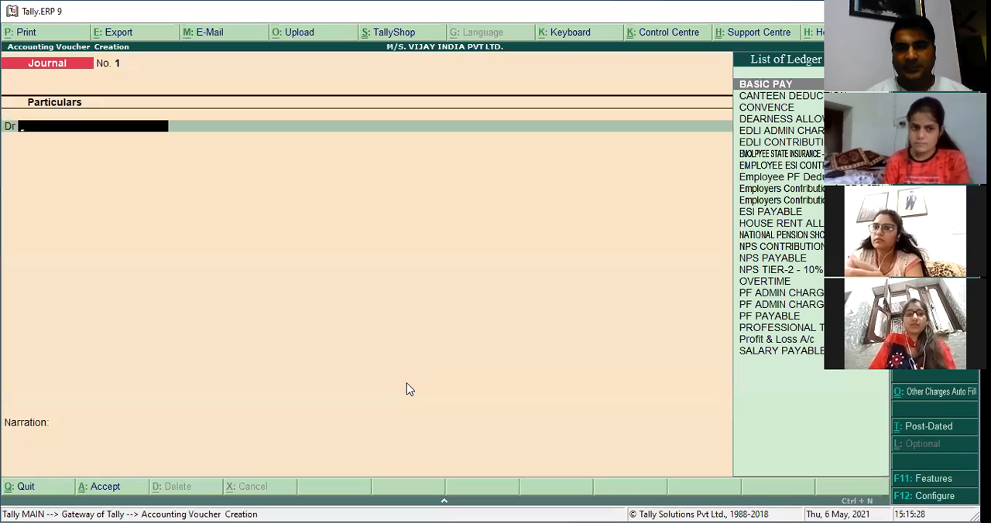
pyautogui.click(925, 404)
pyautogui.press('Return')
pyautogui.press('Return')
pyautogui.press('Return')
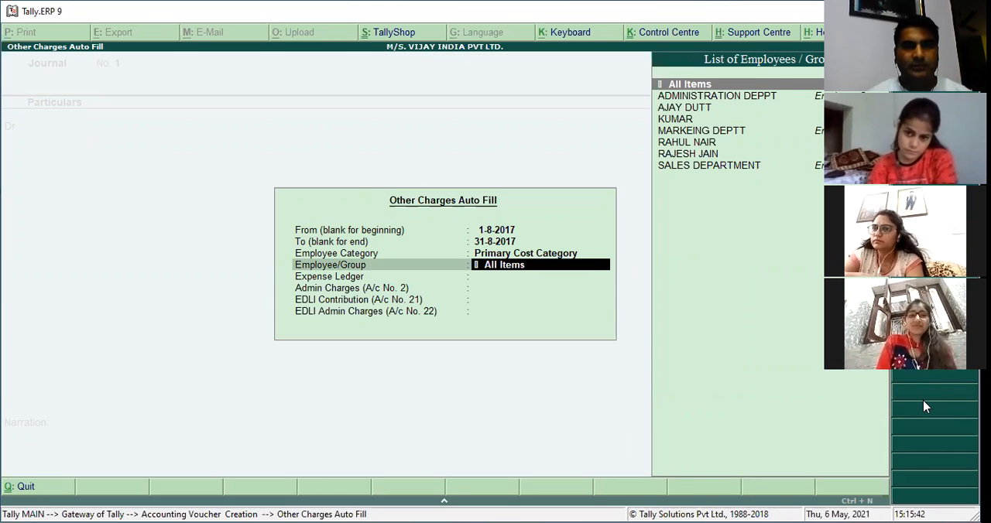
pyautogui.press('Return')
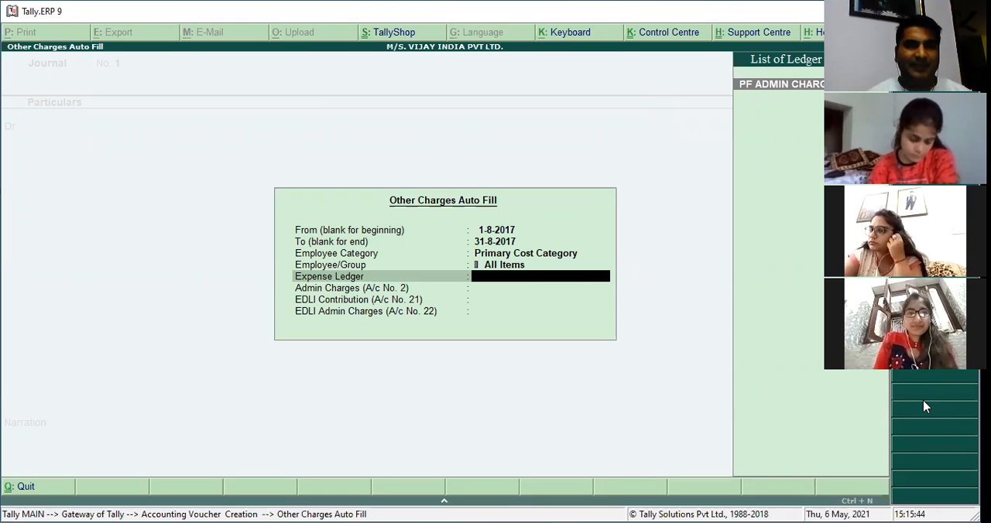
# Autofill the journal with expense ledger PF ADMIN CHARGES, PF ADMIN CHARGES 0.85%, EDLI CONTRIBUTION 0.5% and EDLI ADMIN CHARGES 0.01%, and save it.
pyautogui.press('Return')
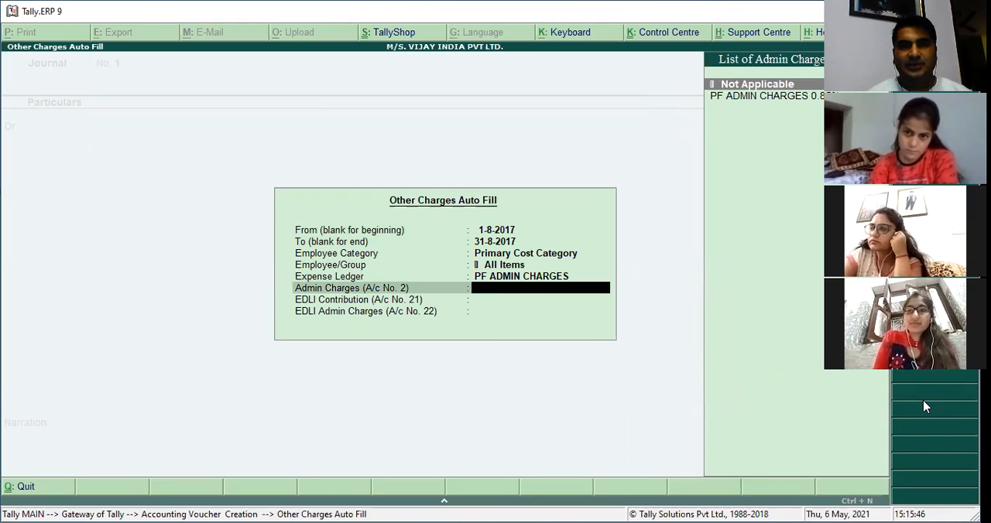
pyautogui.press('Down')
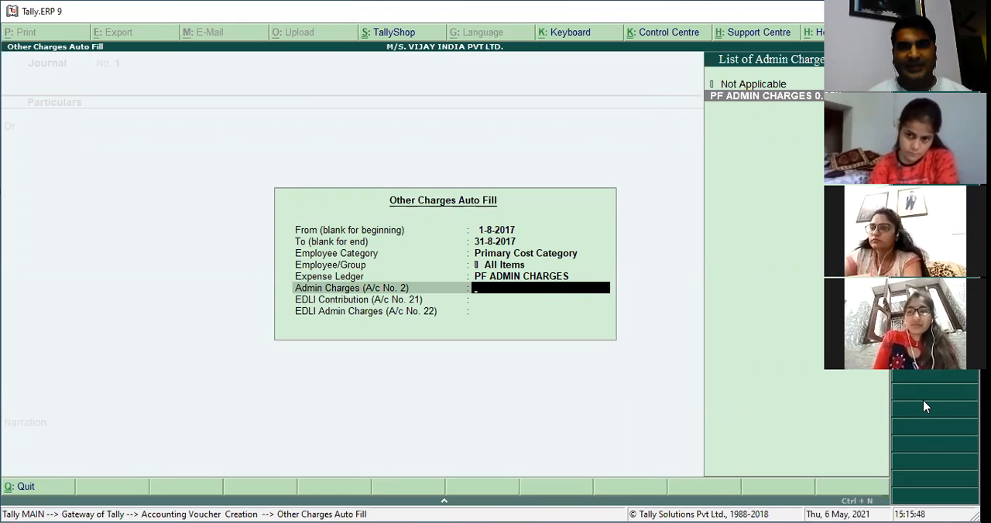
pyautogui.press('Return')
pyautogui.press('Down')
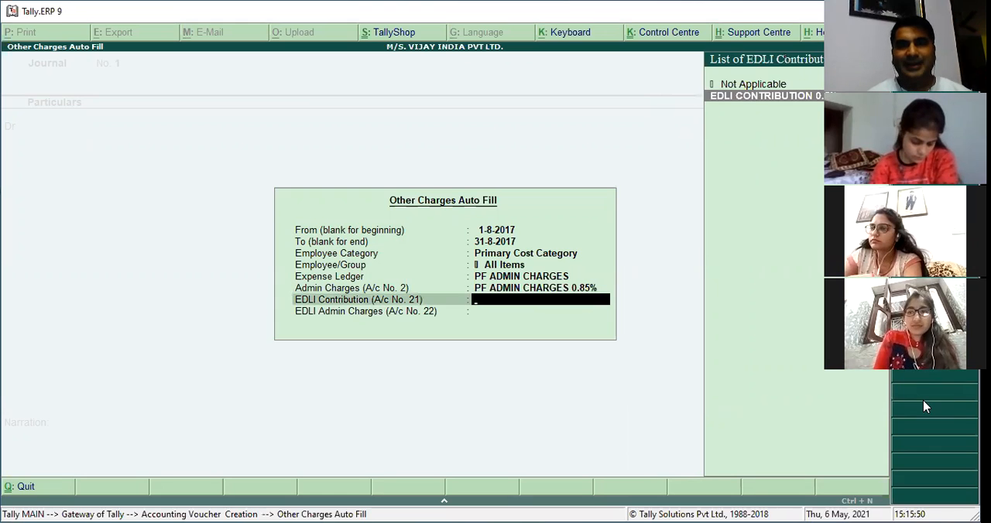
pyautogui.press('Return')
pyautogui.press('Down')
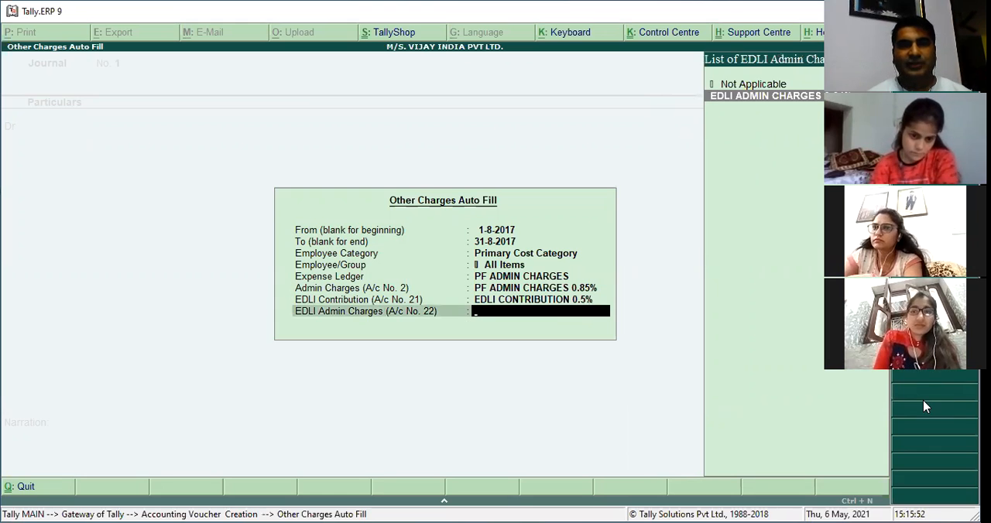
pyautogui.press('Return')
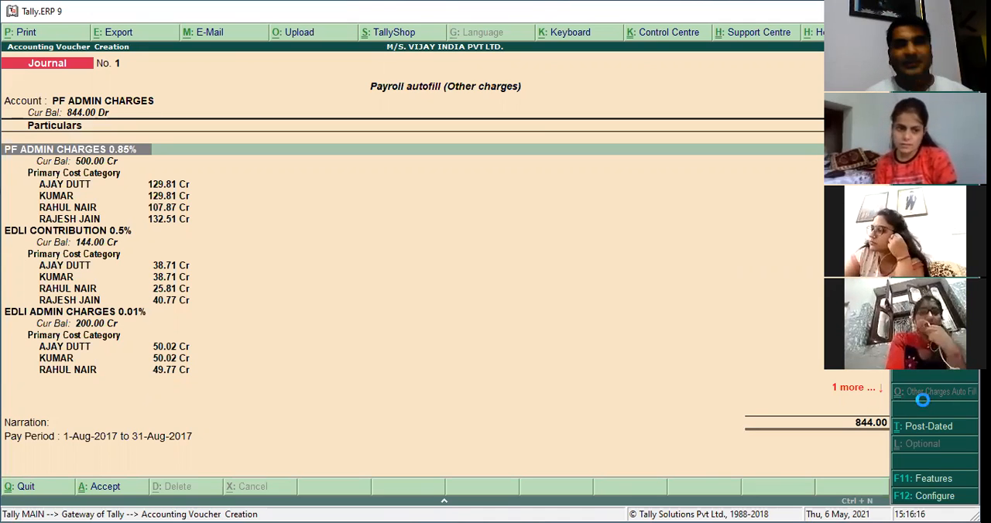
# Check the last saved NPS contribution payroll voucher, leave voucher entry and open the Day Book.
pyautogui.hotkey('ctrl', 'F4')
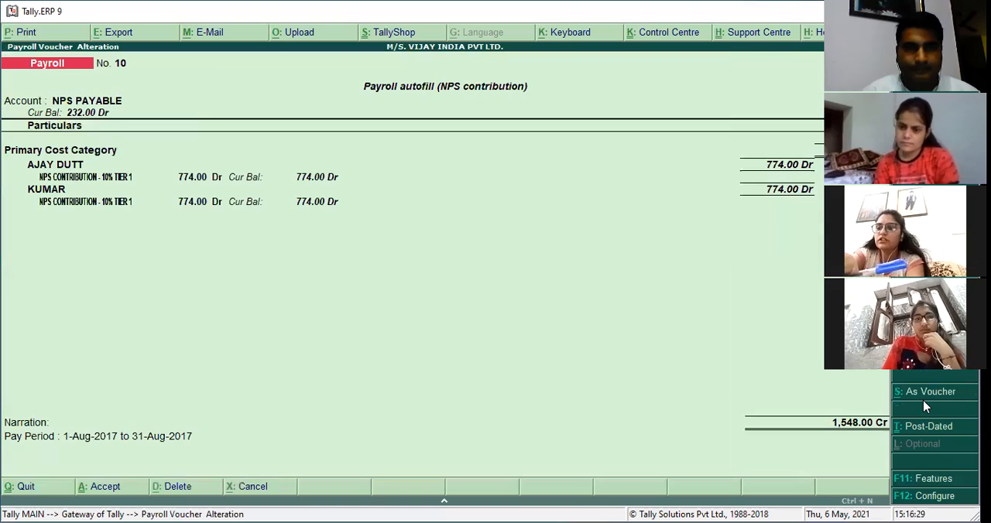
pyautogui.press('pageup')
pyautogui.press('pagedown')
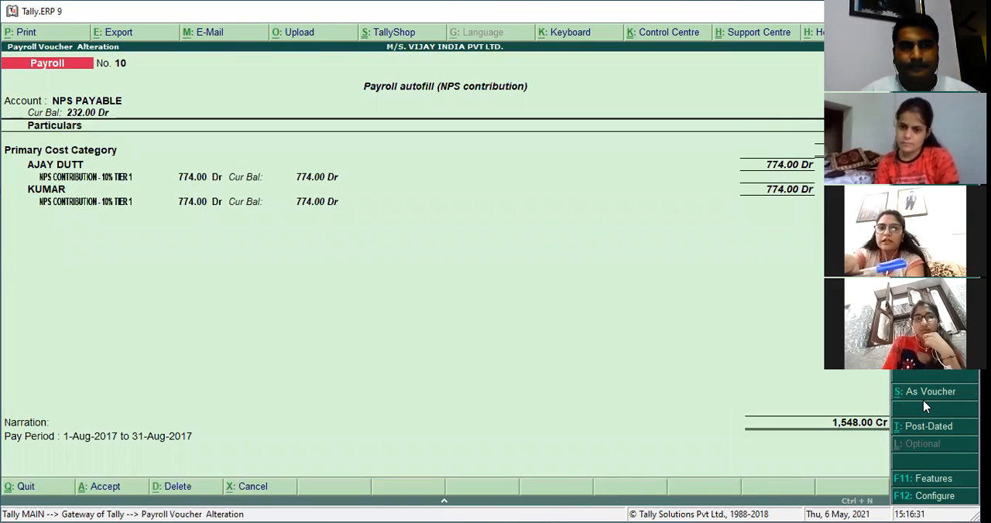
pyautogui.press('pagedown')
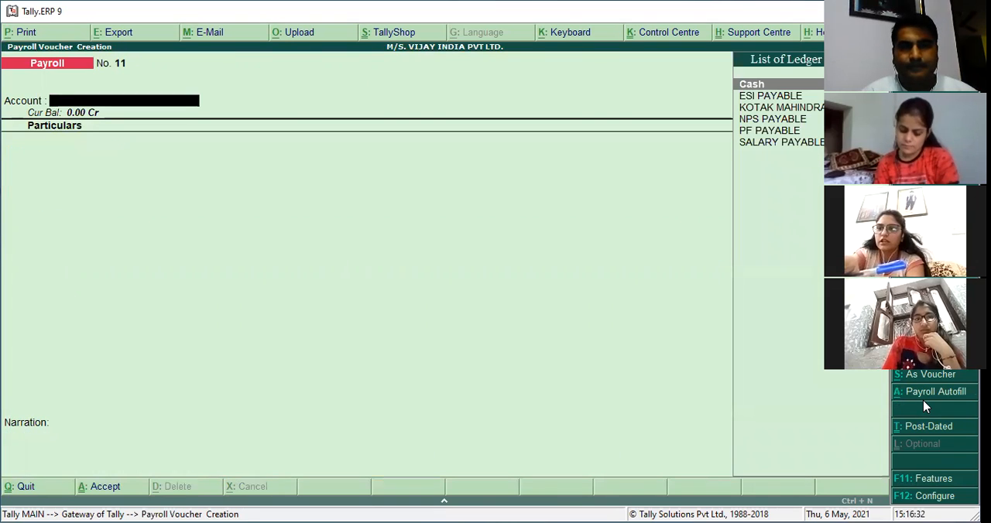
pyautogui.press('Escape')
pyautogui.press('Return')
pyautogui.press('Escape')
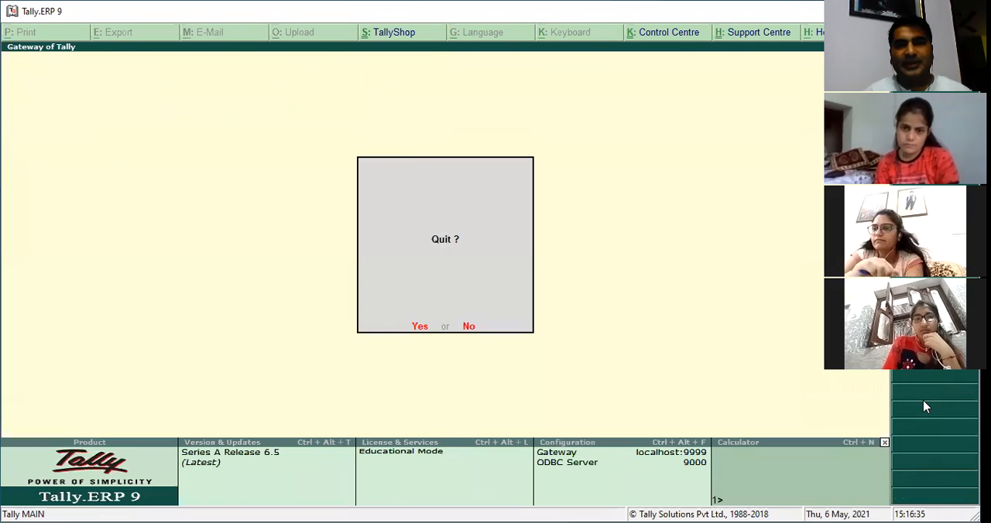
pyautogui.press('Escape')
pyautogui.press('d')
pyautogui.press('d')
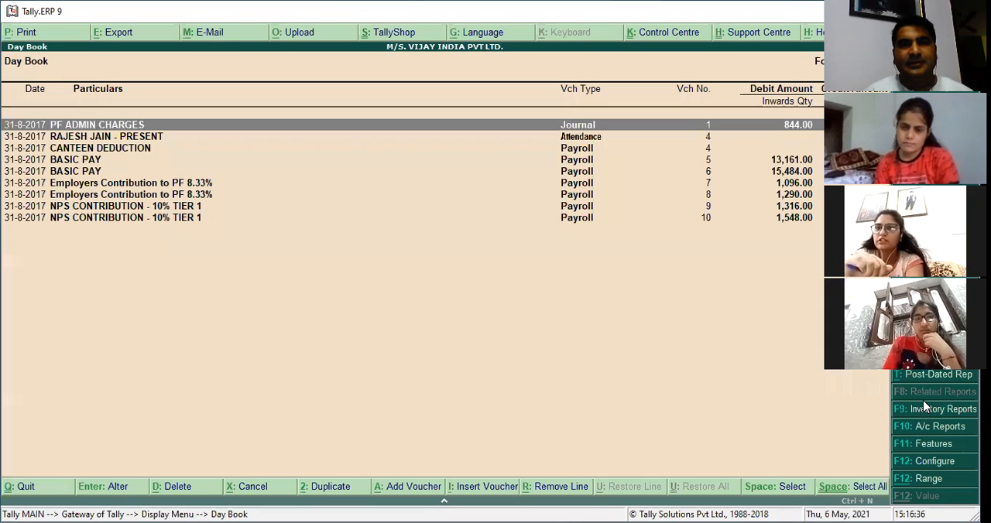
# Open the PF ADMIN CHARGES journal from the Day Book and examine its PF ADMIN CHARGES 0.85% amounts per employee.
pyautogui.press('Down')
pyautogui.press('Down')
pyautogui.press('Down')
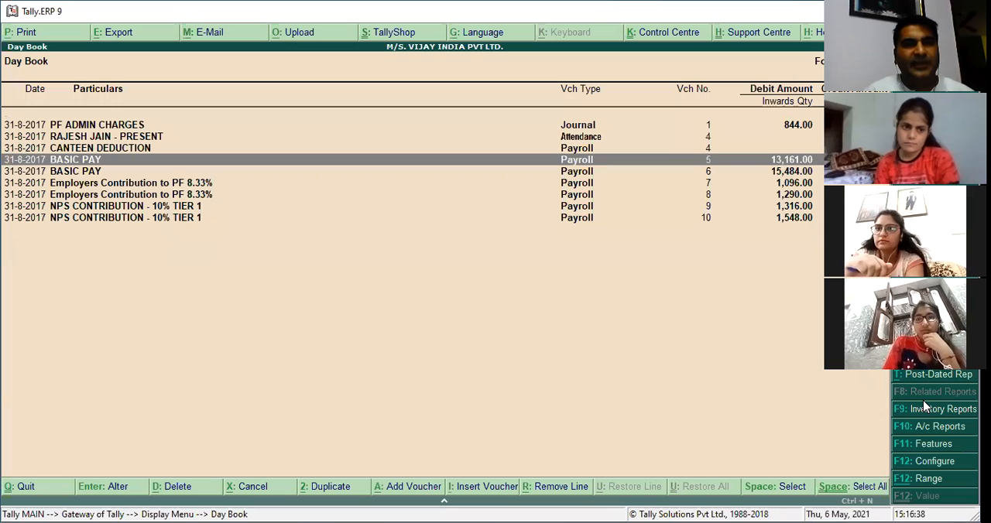
pyautogui.press('Up')
pyautogui.press('Up')
pyautogui.press('Up')
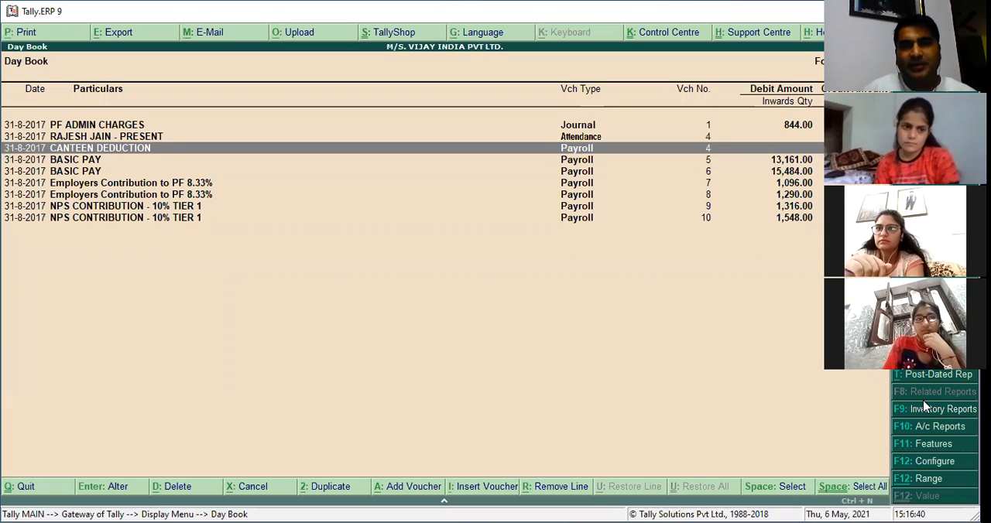
pyautogui.press('Return')
pyautogui.press('Return')
pyautogui.press('Return')
pyautogui.press('Return')
pyautogui.press('Return')
pyautogui.press('Return')
pyautogui.press('Return')
pyautogui.press('Return')
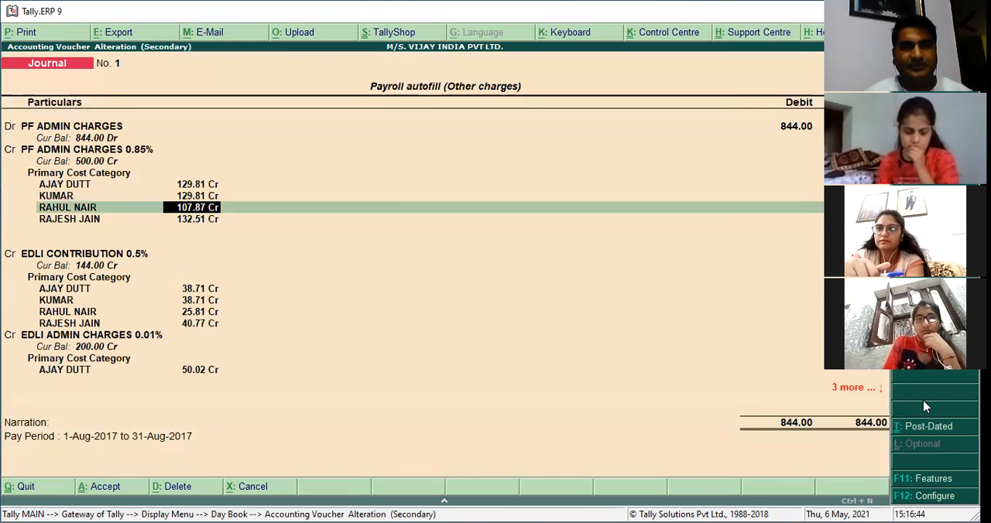
# Examine the journal's EDLI CONTRIBUTION 0.5% and EDLI ADMIN CHARGES 0.01% allocations and narration, and return to the Gateway of Tally.
pyautogui.press('Return')
pyautogui.press('Return')
pyautogui.press('Return')
pyautogui.press('Return')
pyautogui.press('Return')
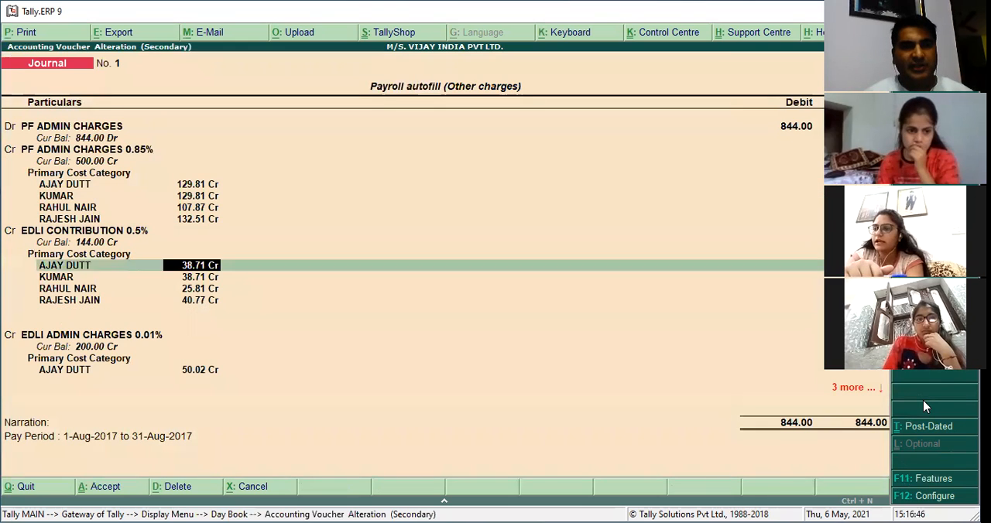
pyautogui.press('Return')
pyautogui.press('Return')
pyautogui.press('Return')
pyautogui.press('Return')
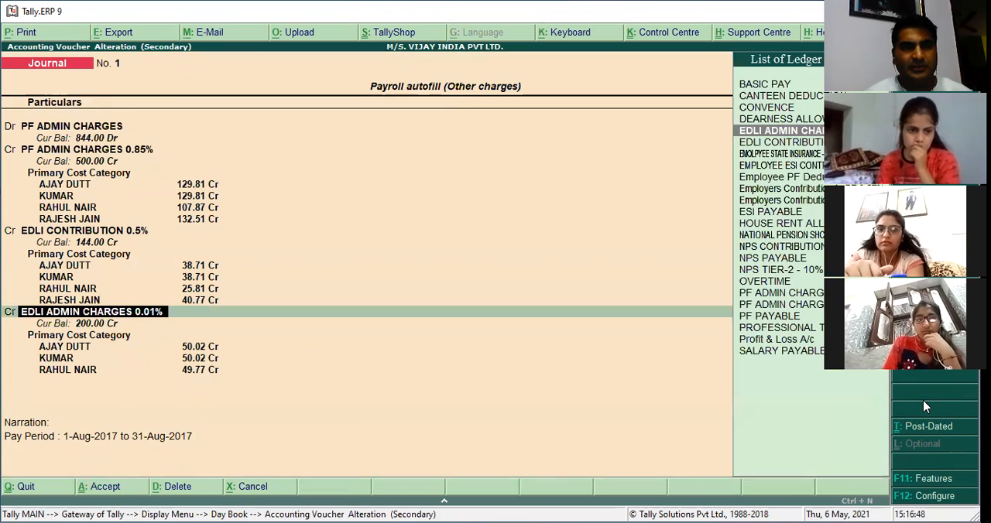
pyautogui.press('Return')
pyautogui.press('Return')
pyautogui.press('Return')
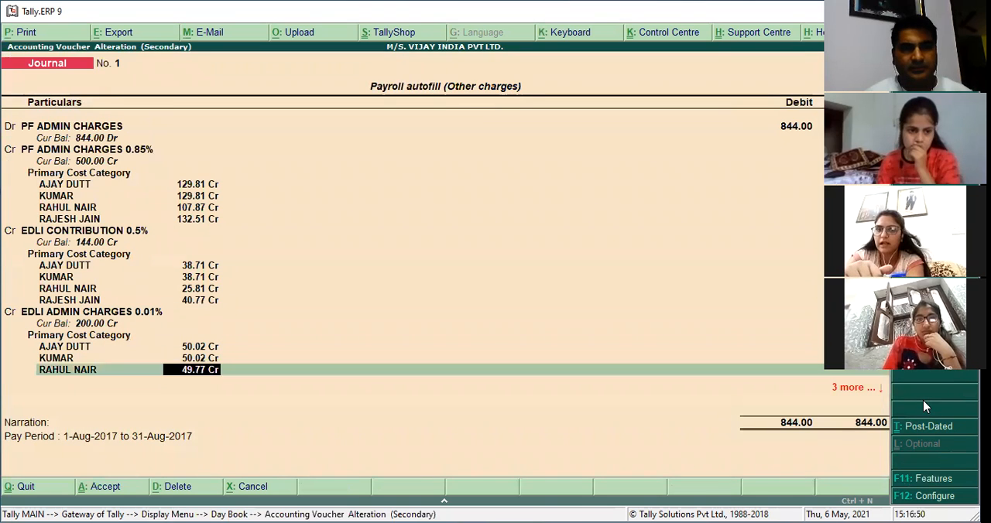
pyautogui.press('Return')
pyautogui.press('Return')
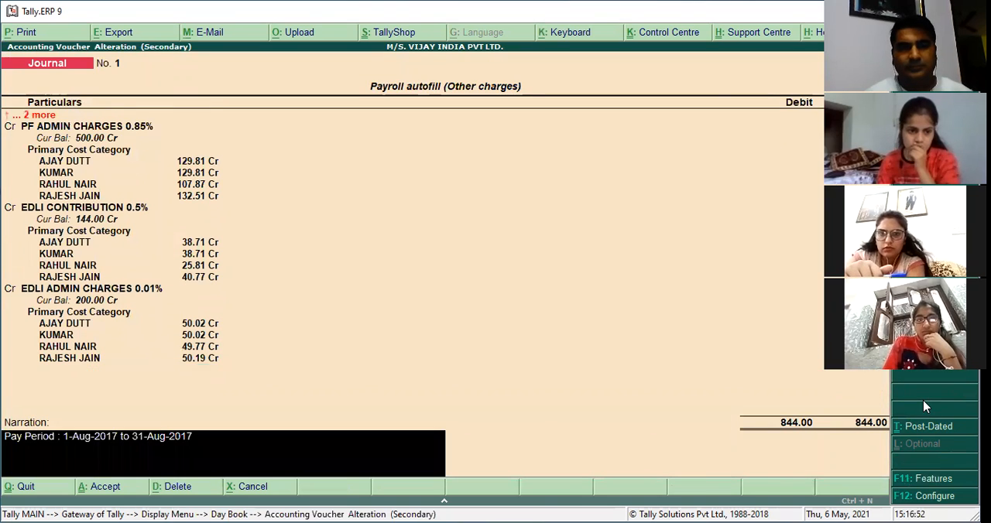
pyautogui.press('Return')
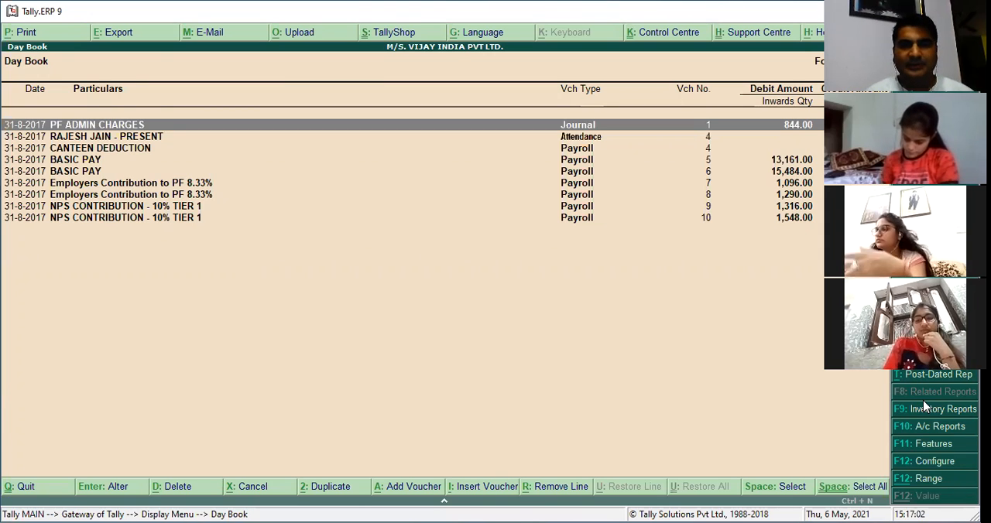
pyautogui.press('Escape')
pyautogui.press('Escape')
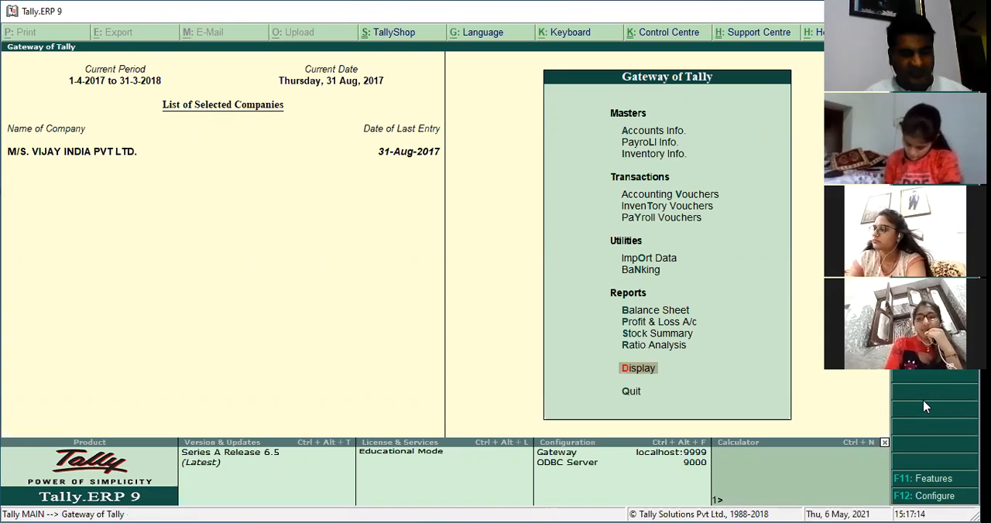
# Start a payment voucher with payroll autofill for Salary Payment, 1-8-2017 to 31-8-2017, voucher date 31-8-2017, Primary Cost Category.
pyautogui.press('v')
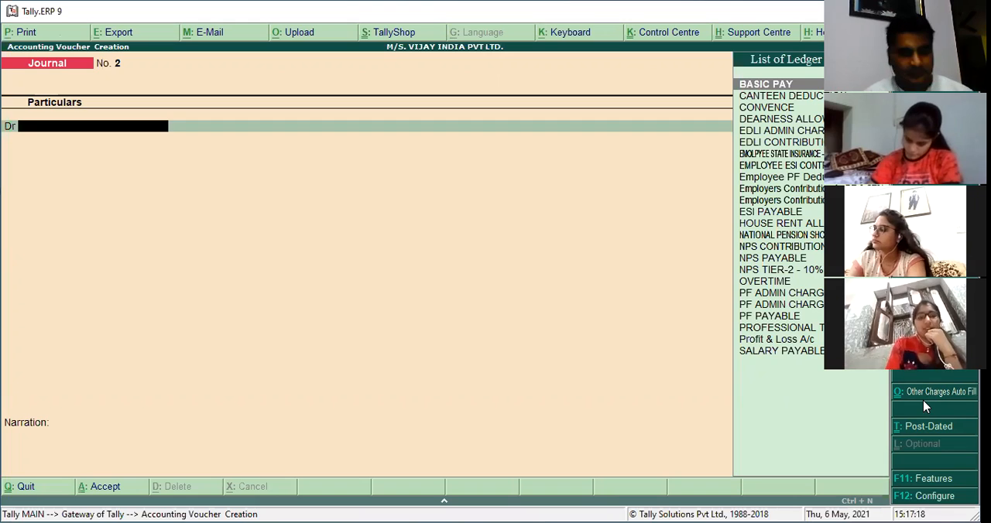
pyautogui.press('F5')
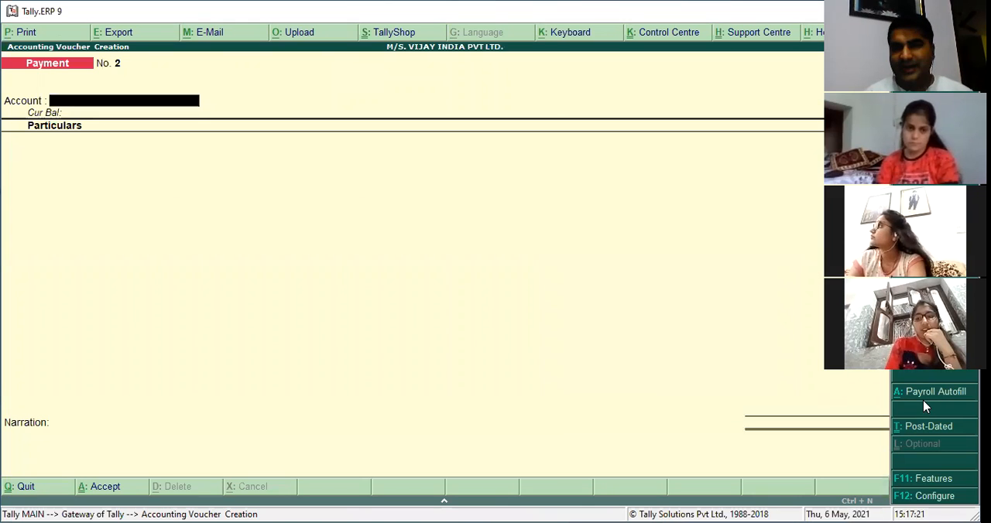
pyautogui.click(924, 403)
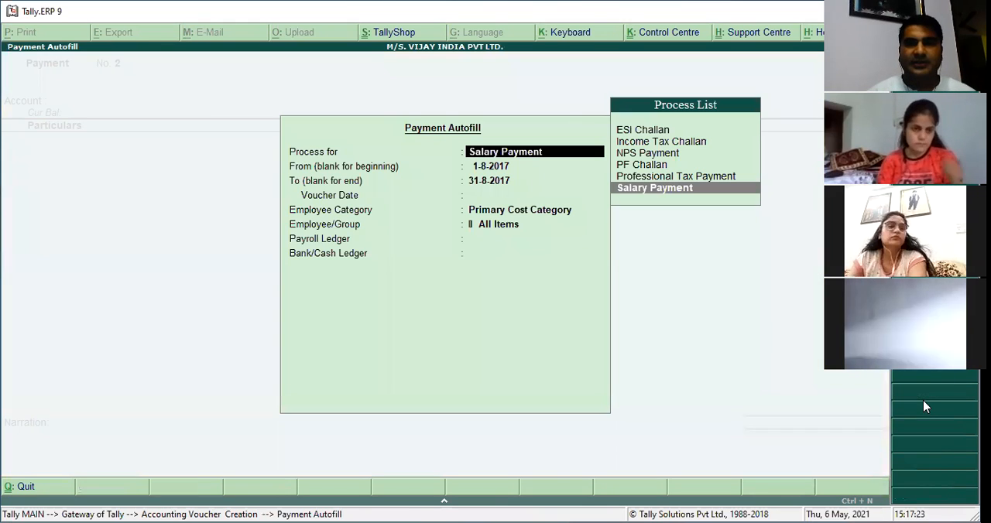
pyautogui.press('Return')
pyautogui.press('Return')
pyautogui.press('Return')
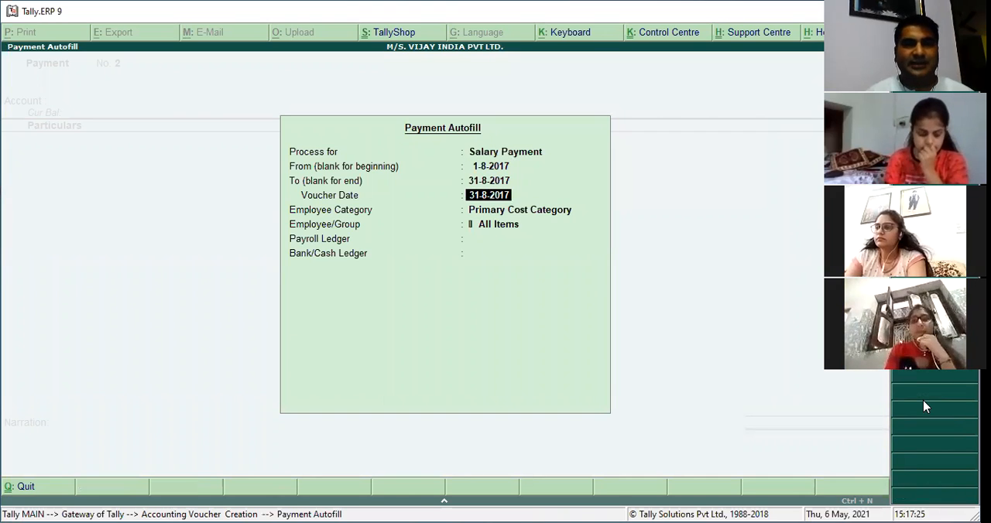
pyautogui.press('Return')
pyautogui.press('Return')
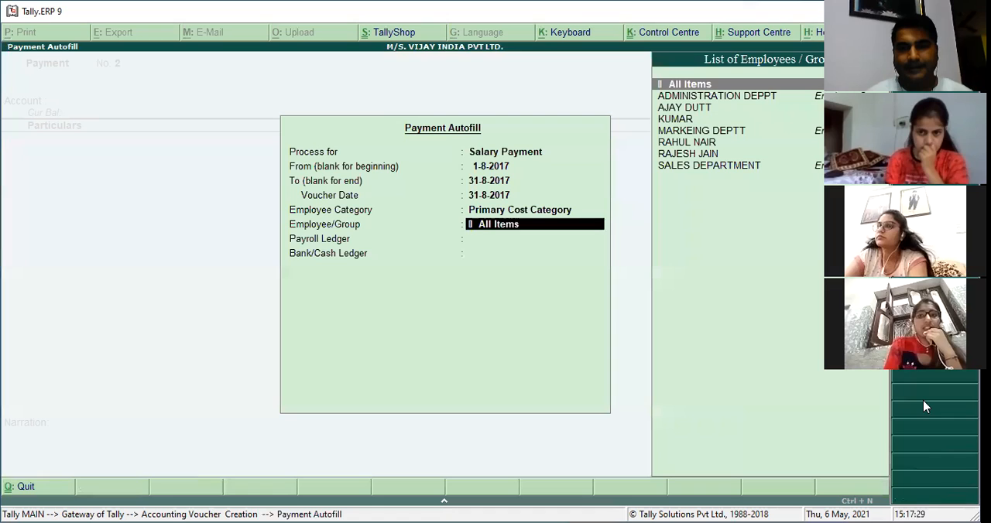
# Fill the payment autofill for SALES DEPARTMENT with SALARY PAYABLE as payroll ledger, KOTAK MAHINDRA BANK, and mode of payment use set to No.
pyautogui.write('SALE')
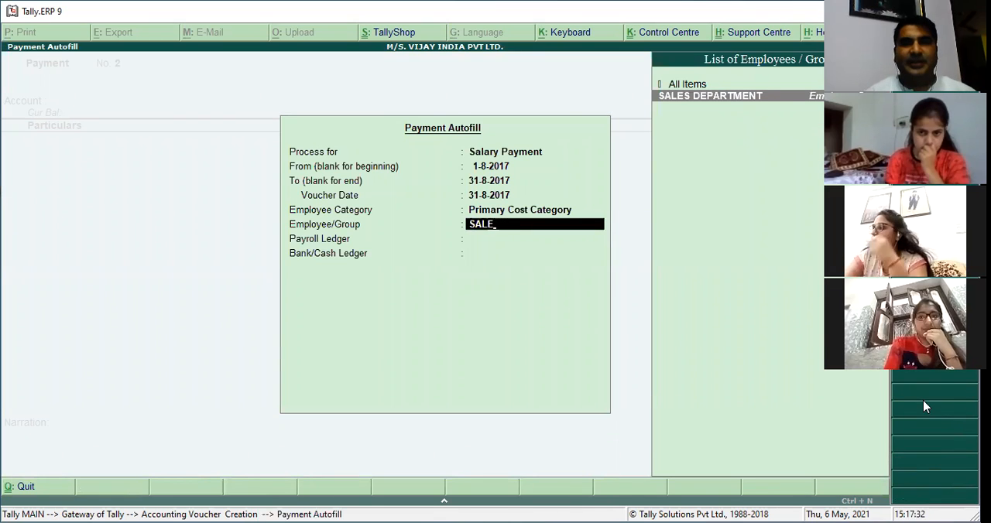
pyautogui.press('Return')
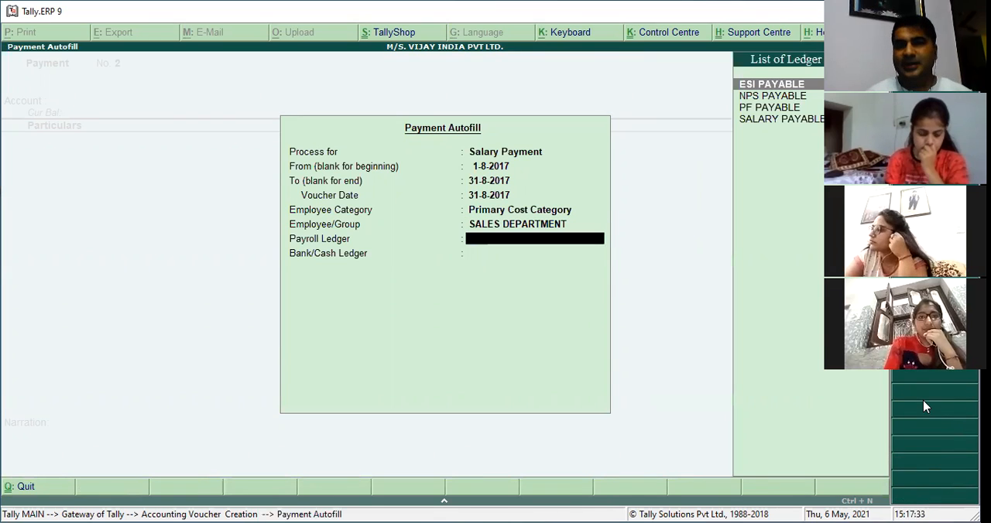
pyautogui.press('Down')
pyautogui.press('Down')
pyautogui.press('Down')
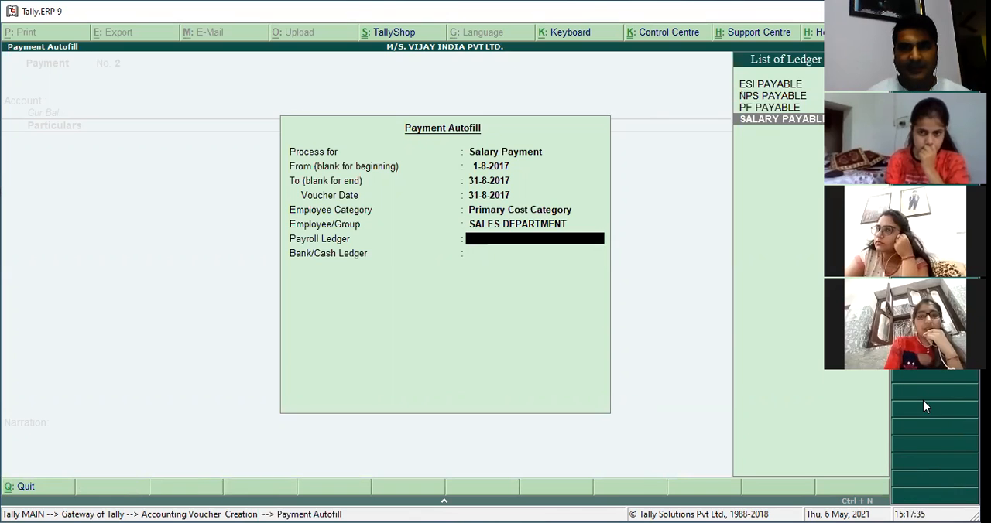
pyautogui.press('Return')
pyautogui.press('Down')
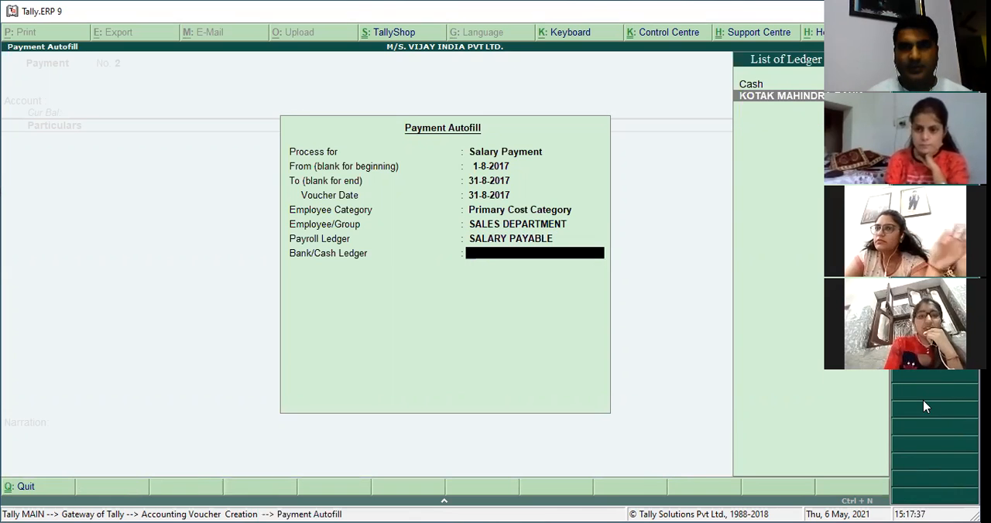
pyautogui.press('BackSpace')
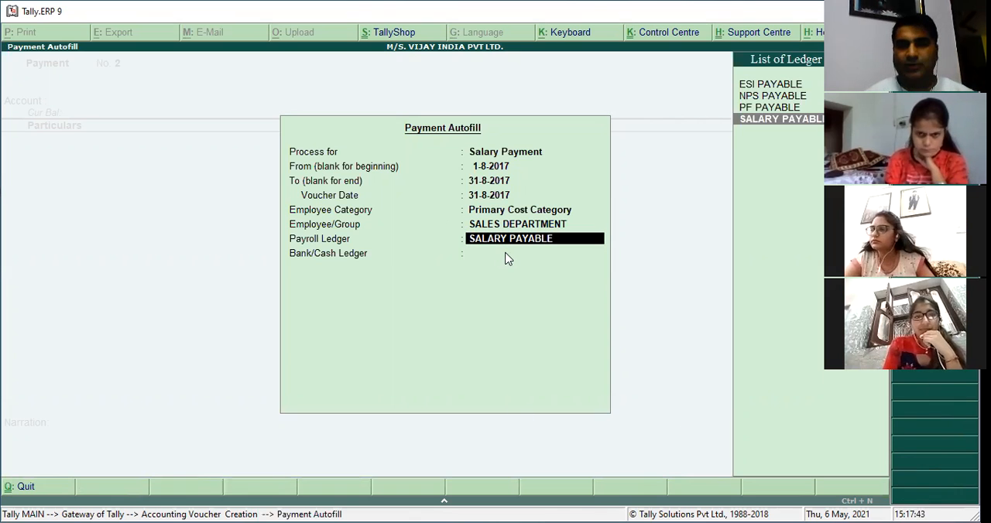
pyautogui.press('Return')
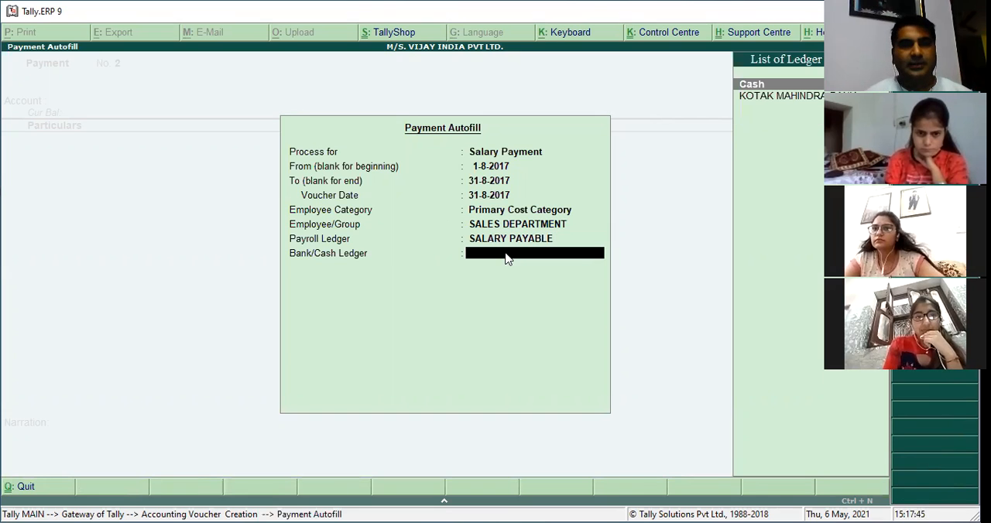
pyautogui.press('Down')
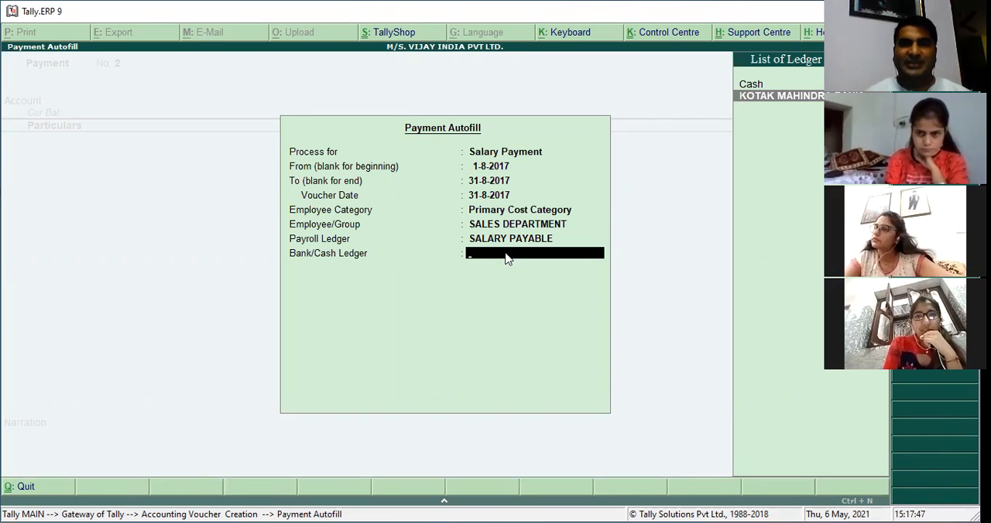
pyautogui.press('Return')
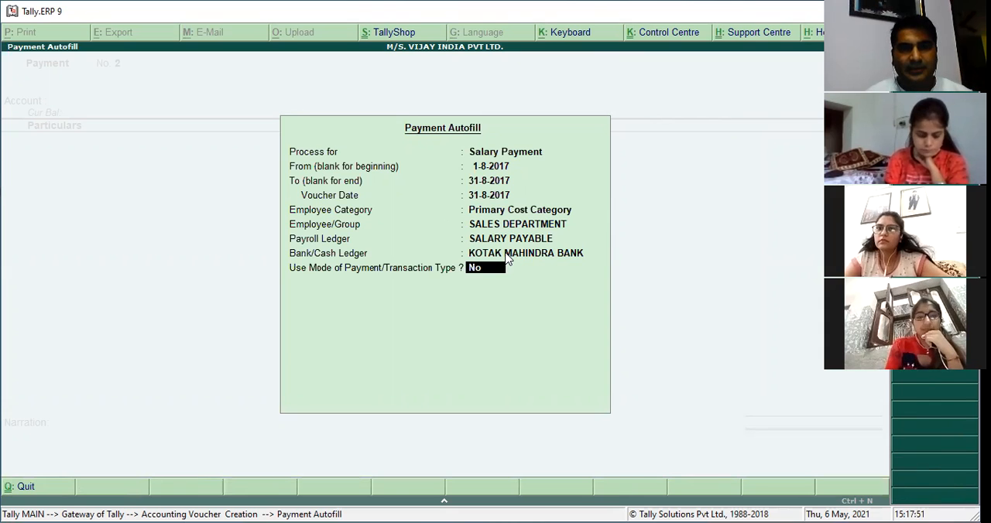
pyautogui.press('Return')
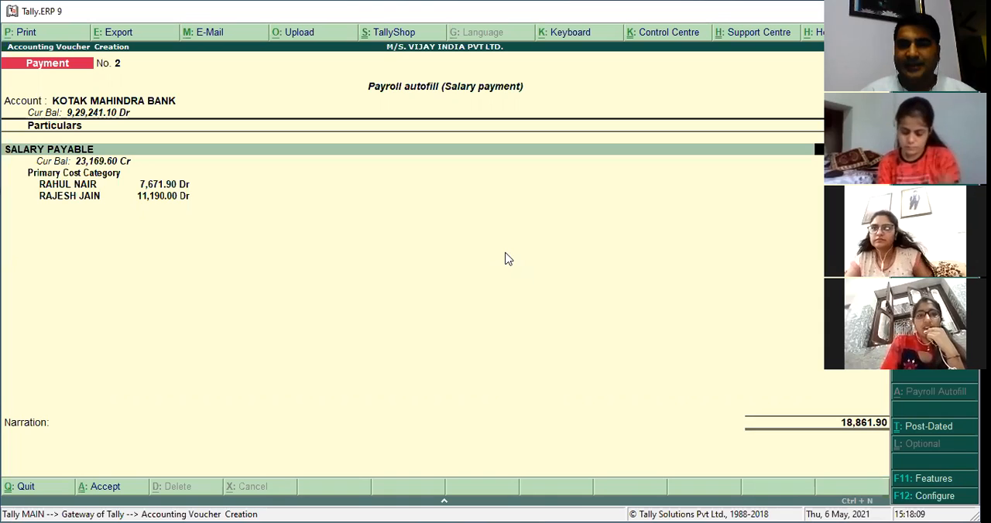
# Accept the sales department salary payment voucher without a narration.
pyautogui.press('Return')
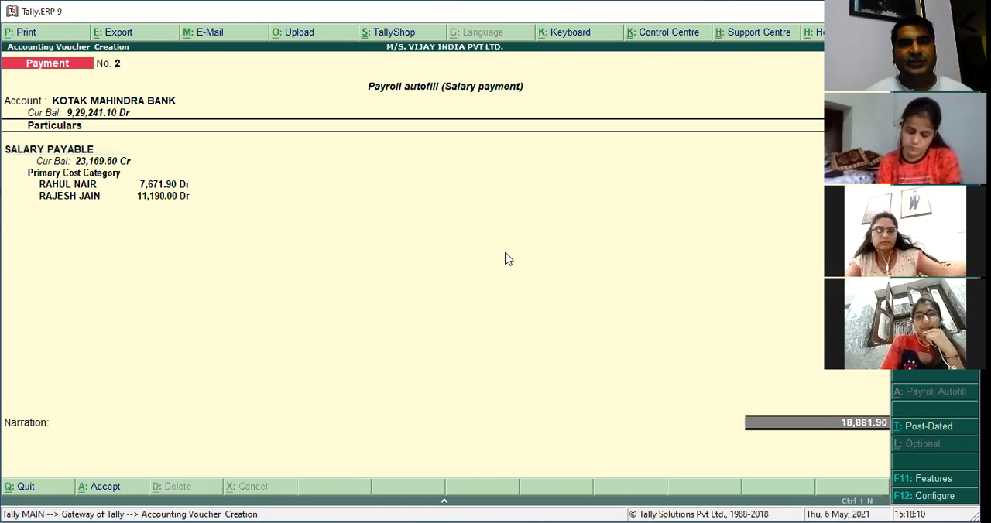
pyautogui.press('Return')
pyautogui.press('Return')
pyautogui.press('Return')
pyautogui.press('Return')
pyautogui.press('Return')
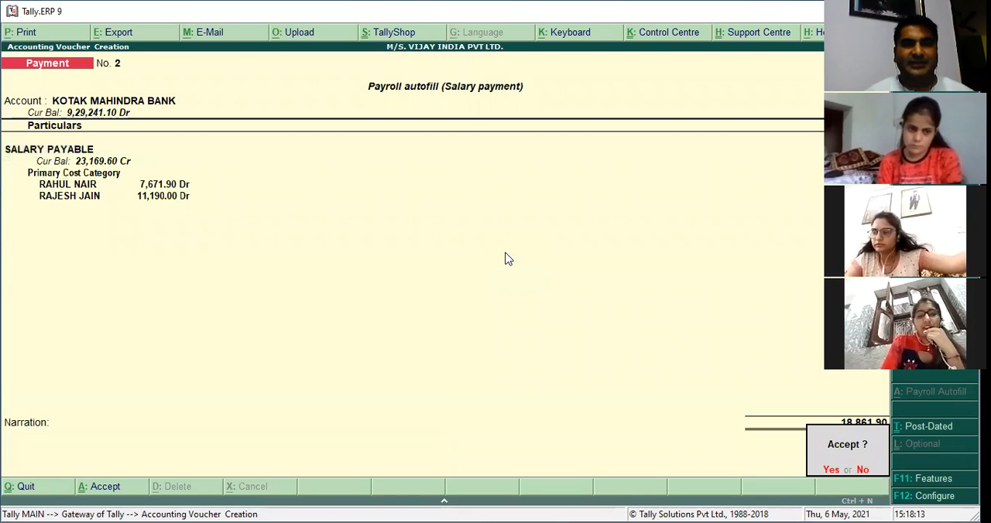
# Start payroll autofill for another Salary Payment, 1-8-2017 to 31-8-2017, voucher date 31-8-2017, Primary Cost Category.
pyautogui.press('Return')
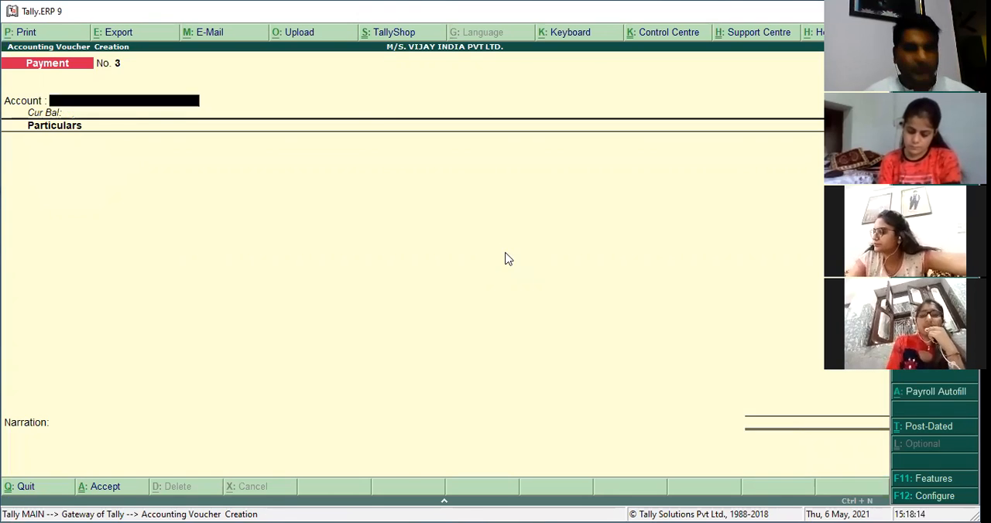
pyautogui.hotkey('alt', 'a')
pyautogui.press('Return')
pyautogui.press('Return')
pyautogui.press('Return')
pyautogui.press('Return')
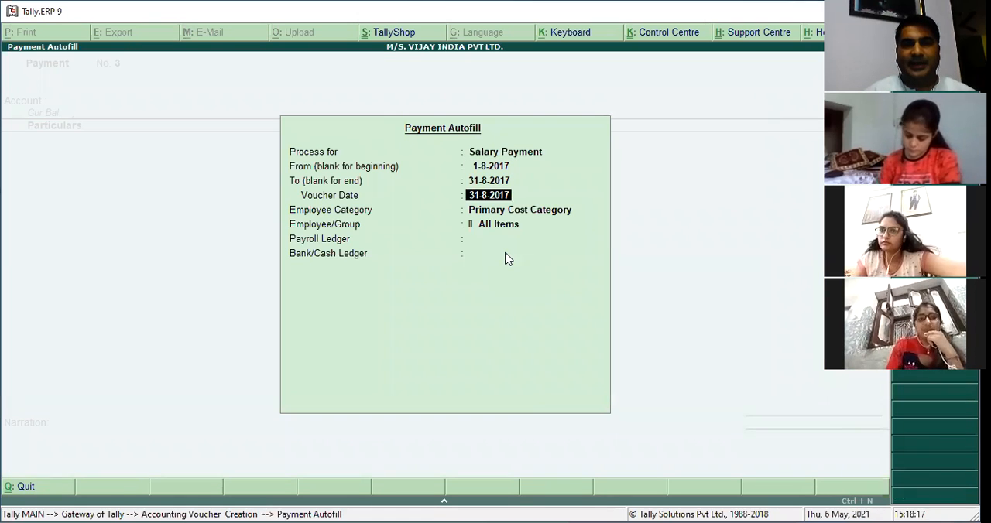
# Fill the salary payment voucher for MARKEING DEPTT using payroll ledger SALARY PAYABLE and KOTAK MAHINDRA BANK.
pyautogui.press('Return')
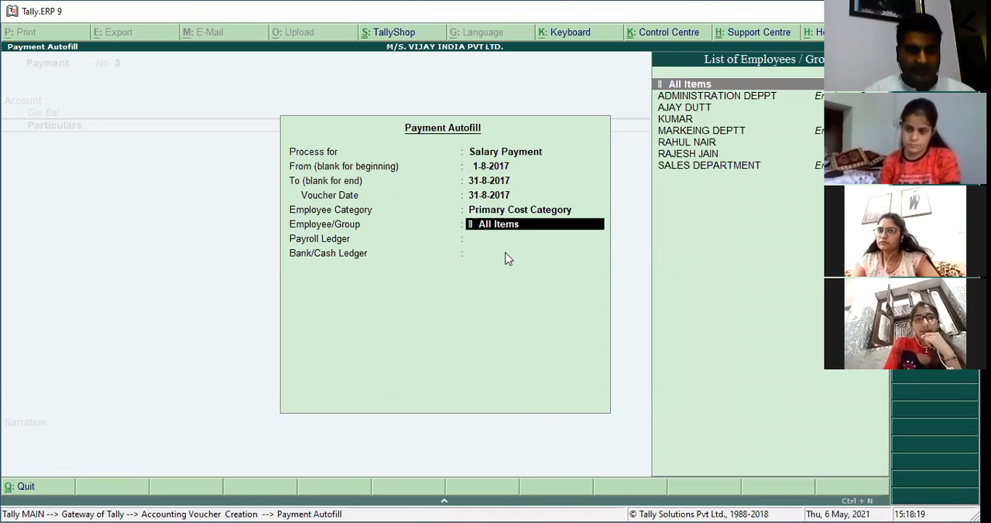
pyautogui.write('MA')
pyautogui.press('Return')
pyautogui.press('Down')
pyautogui.press('Down')
pyautogui.press('Down')
pyautogui.press('Return')
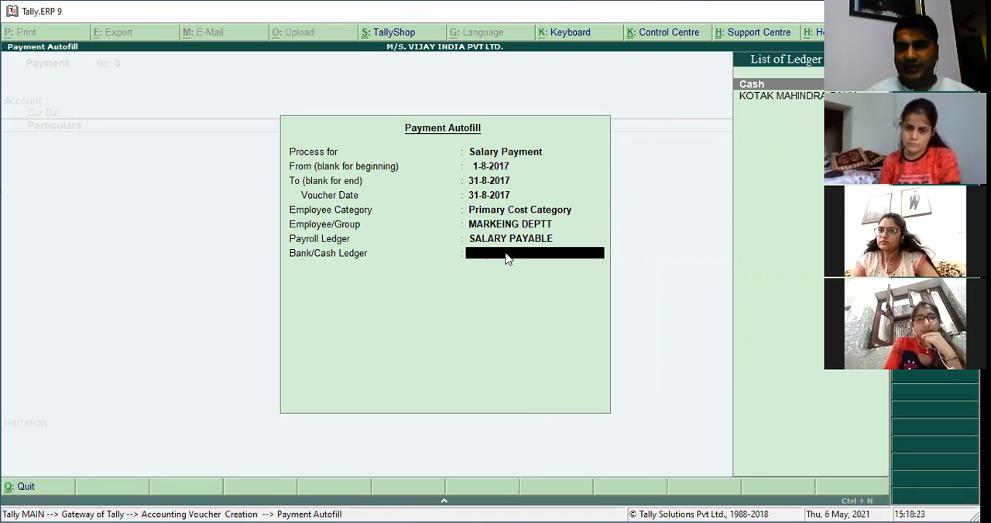
pyautogui.press('Down')
pyautogui.press('Return')
# Accept the MARKEING DEPTT salary payment voucher without a narration.
pyautogui.press('Return')
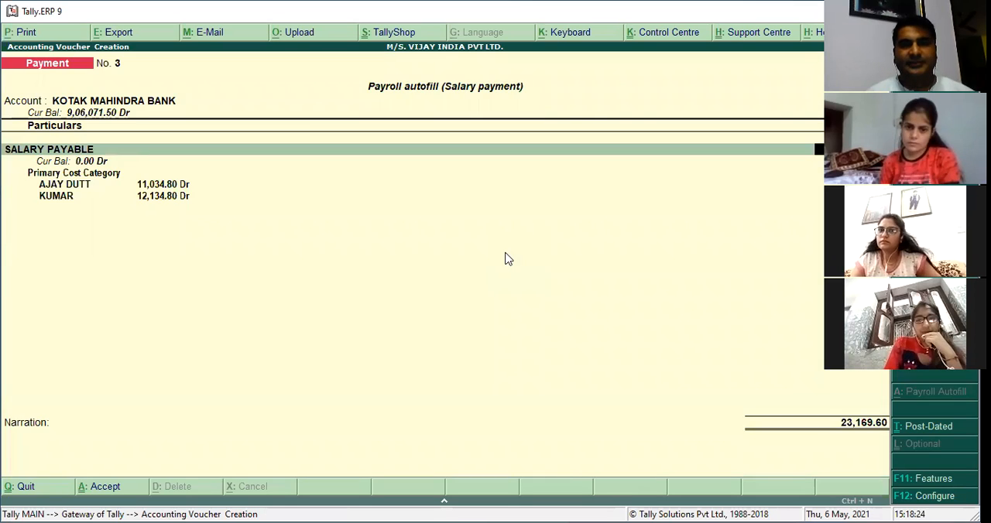
pyautogui.press('Return')
pyautogui.press('Return')
pyautogui.press('Return')
pyautogui.press('Return')
pyautogui.press('Return')
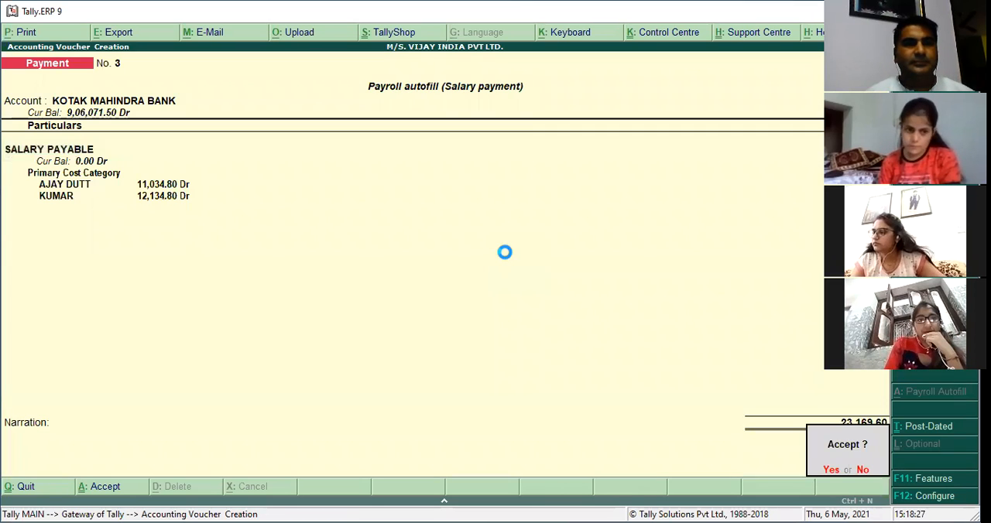
pyautogui.press('Return')
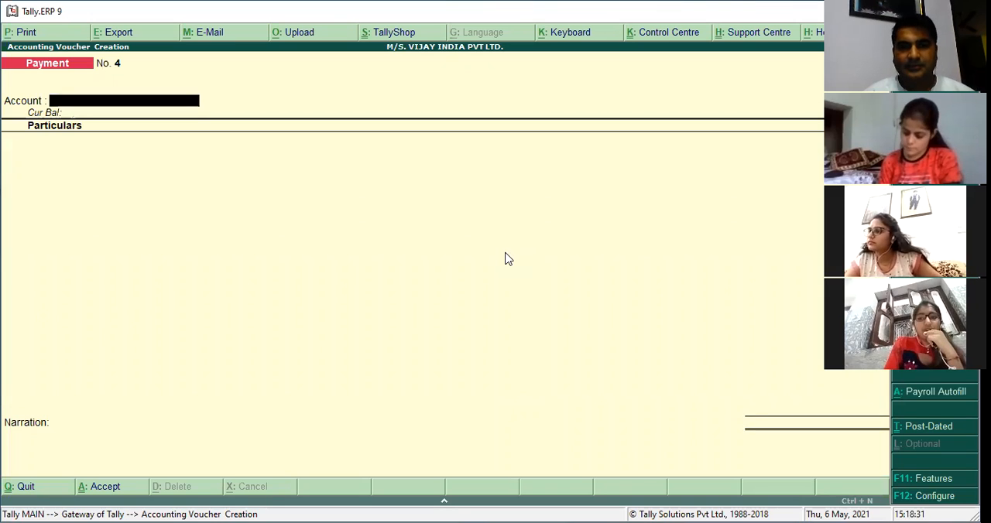
# Start payroll autofill for PF Challan, 1-8-2017 to 31-8-2017, with voucher date 31-8-2017 and Primary Cost Category.
pyautogui.hotkey('alt', 'a')
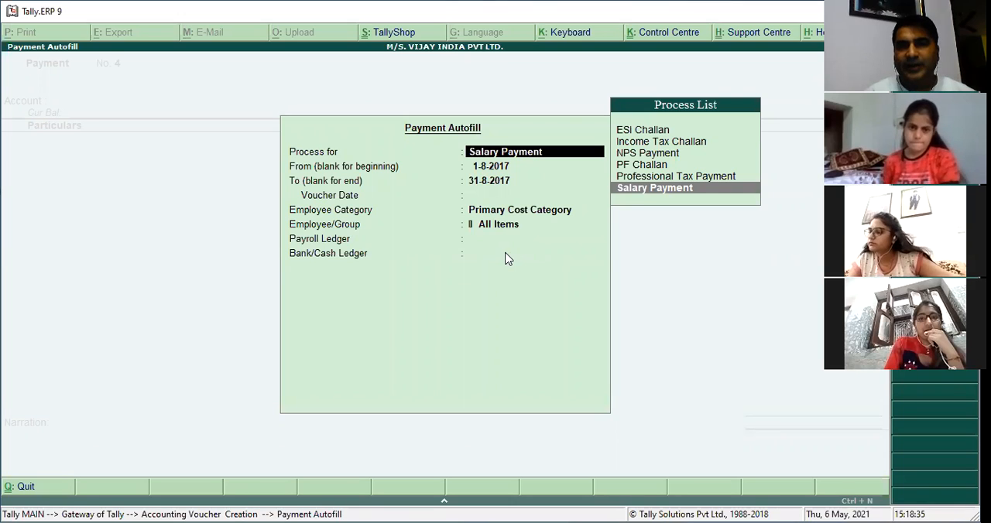
pyautogui.press('Up')
pyautogui.press('Up')
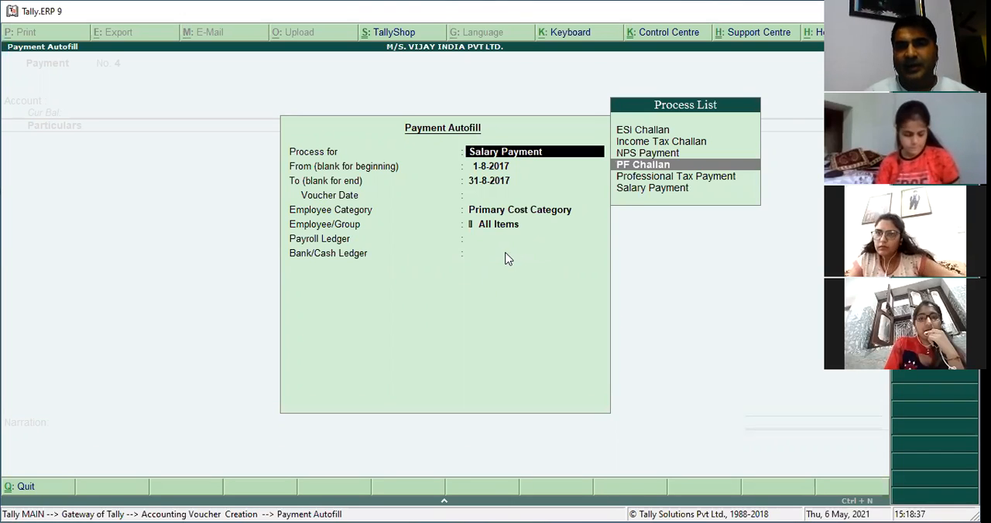
pyautogui.press('Return')
pyautogui.press('Return')
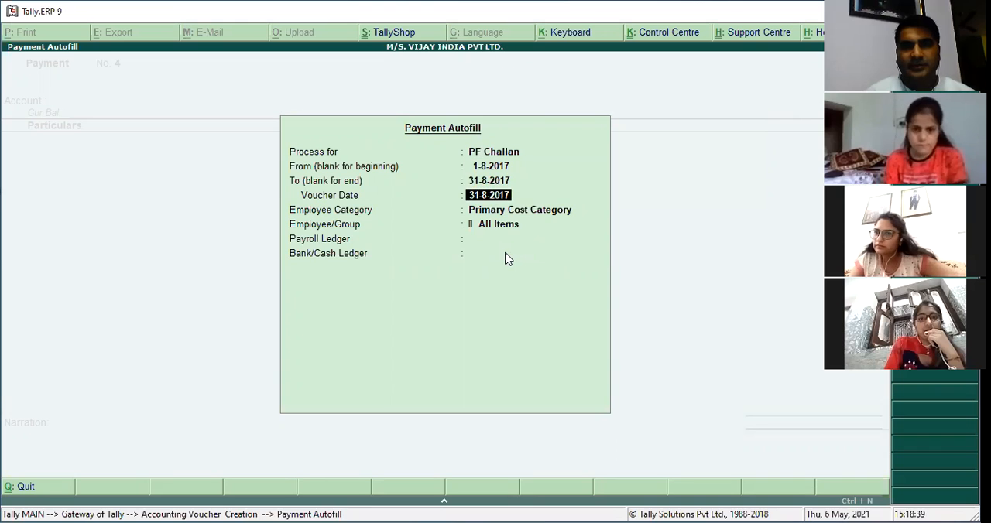
pyautogui.press('Return')
pyautogui.press('Return')
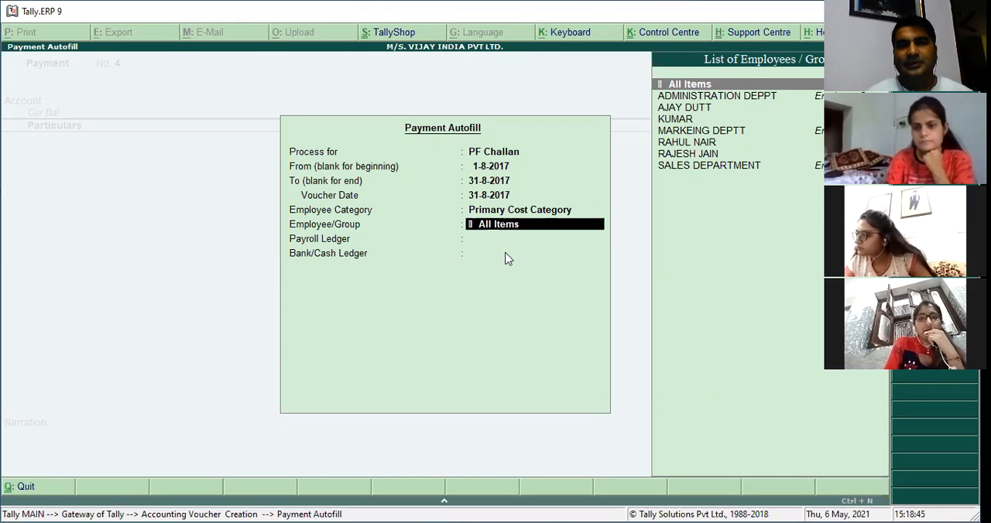
# Fill the PF challan payment for All Items with payroll ledger PF PAYABLE and KOTAK MAHINDRA BANK.
pyautogui.press('Return')
pyautogui.press('Down')
pyautogui.press('Down')
pyautogui.press('Return')
pyautogui.press('Down')
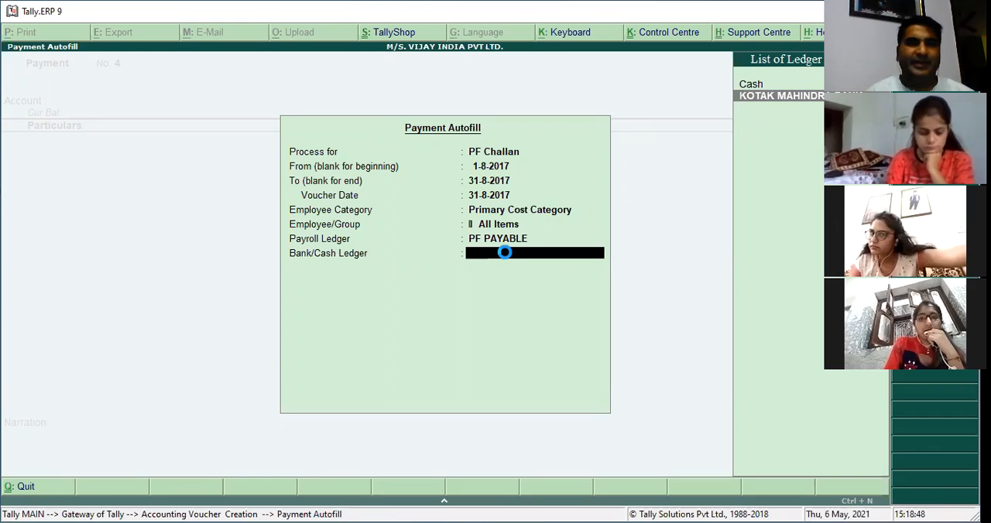
pyautogui.press('Return')
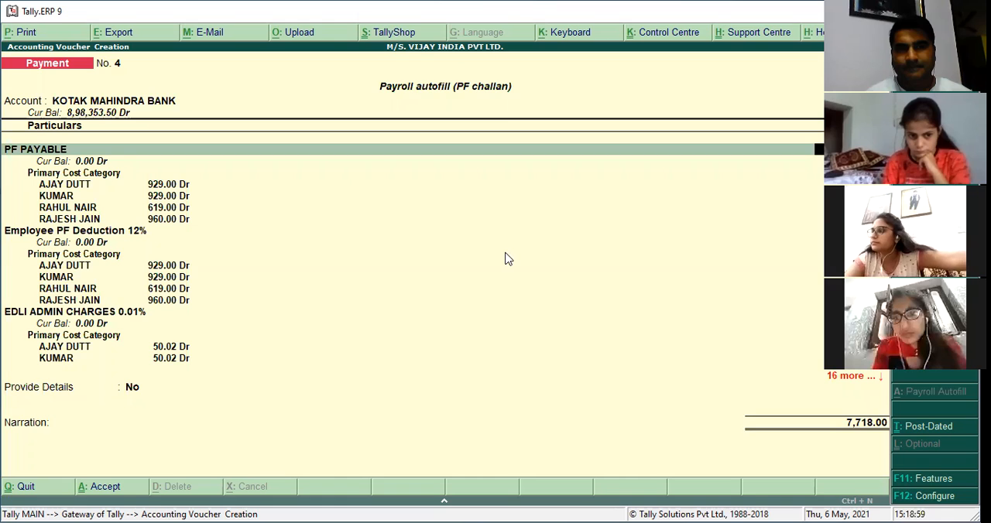
# Go through the PF challan ledger allocations and set Provide Details to Yes.
pyautogui.press('Down')
pyautogui.press('Down')
pyautogui.press('Down')
pyautogui.press('Down')
pyautogui.press('Down')
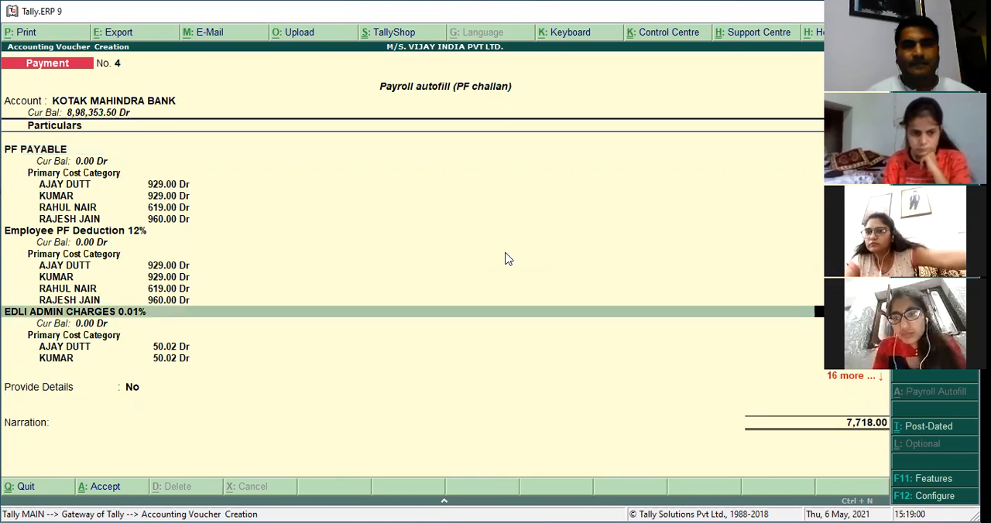
pyautogui.press('Return')
pyautogui.write('y')
pyautogui.press('Return')
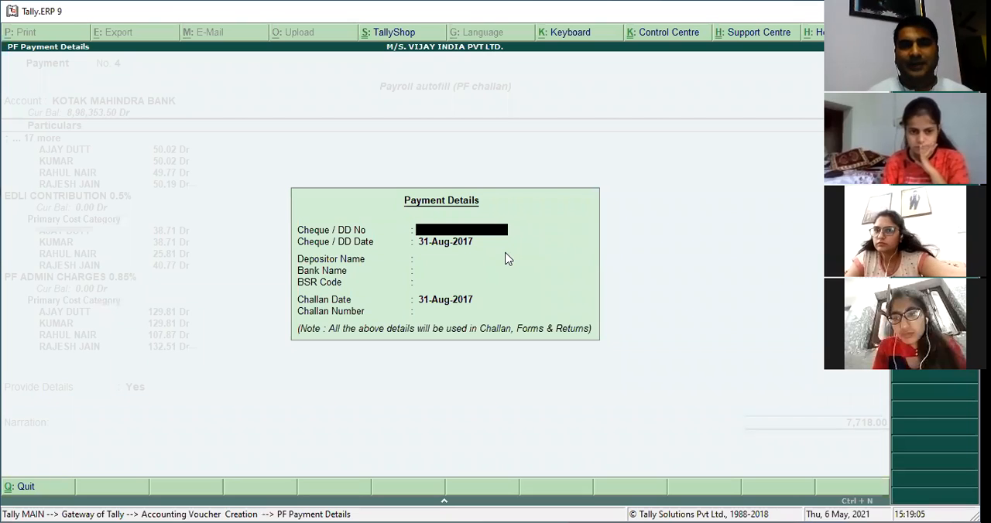
# Enter the PF payment's cheque number, depositor name, bank HDFC, BSR code 6456 and challan number, keeping both dates at 31-Aug-2017.
pyautogui.write('56456')
pyautogui.press('Return')
pyautogui.press('Return')
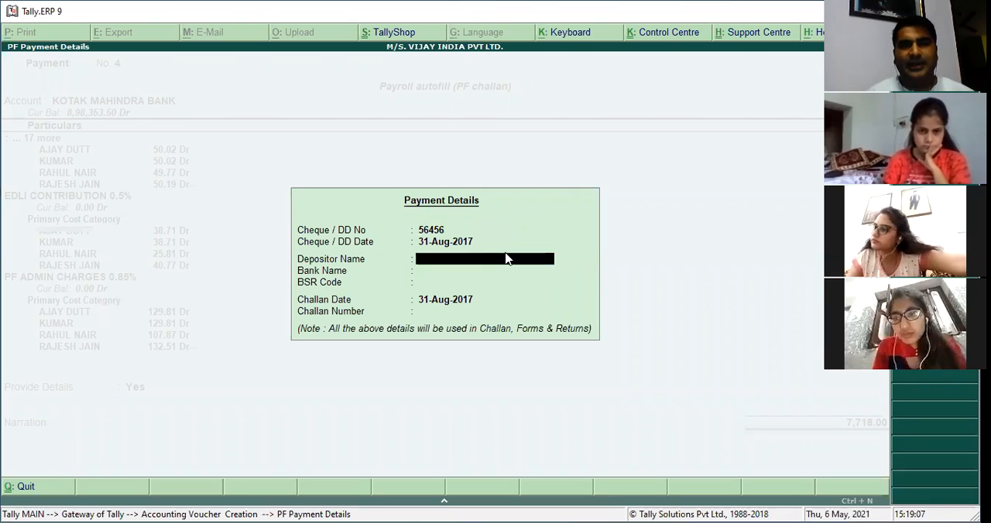
pyautogui.write('MK')
pyautogui.press('Return')
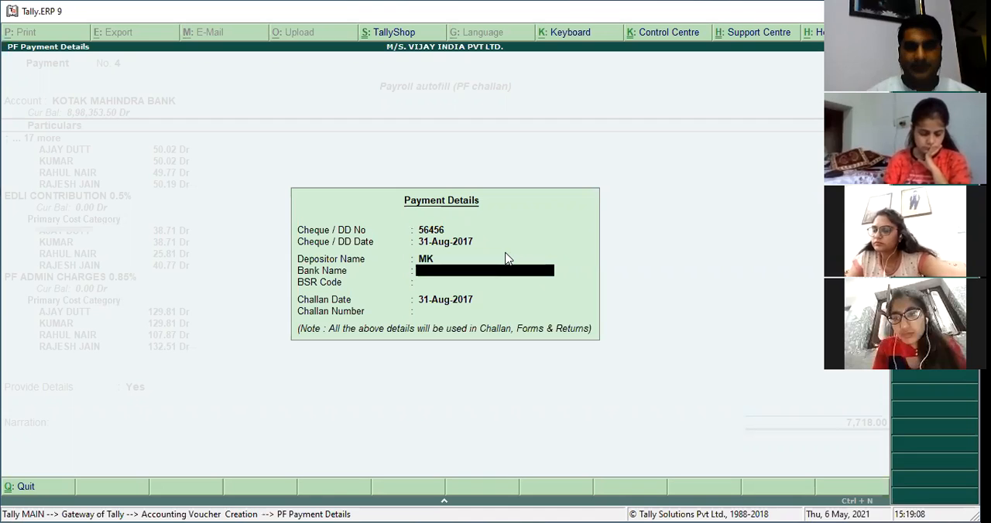
pyautogui.write('HDFC')
pyautogui.press('Return')
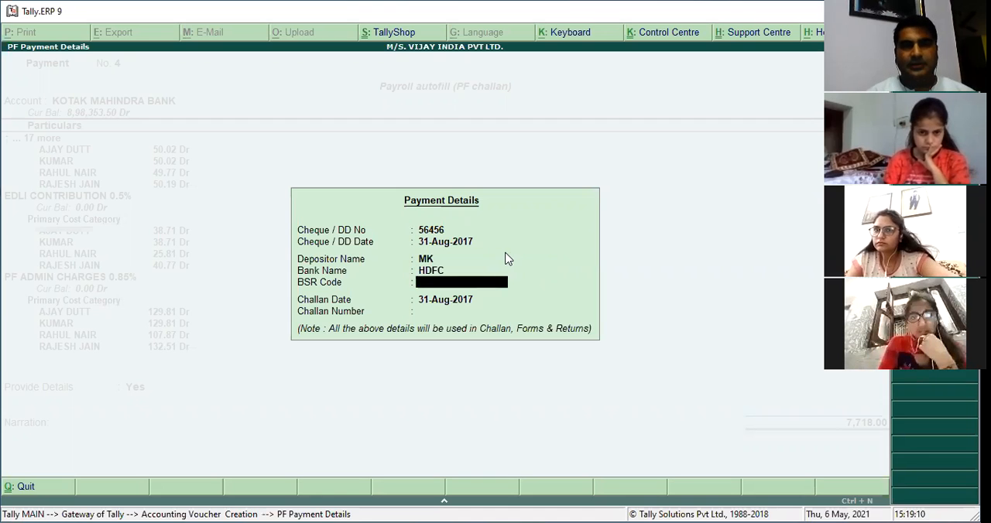
pyautogui.write('6456')
pyautogui.press('Return')
pyautogui.press('Return')
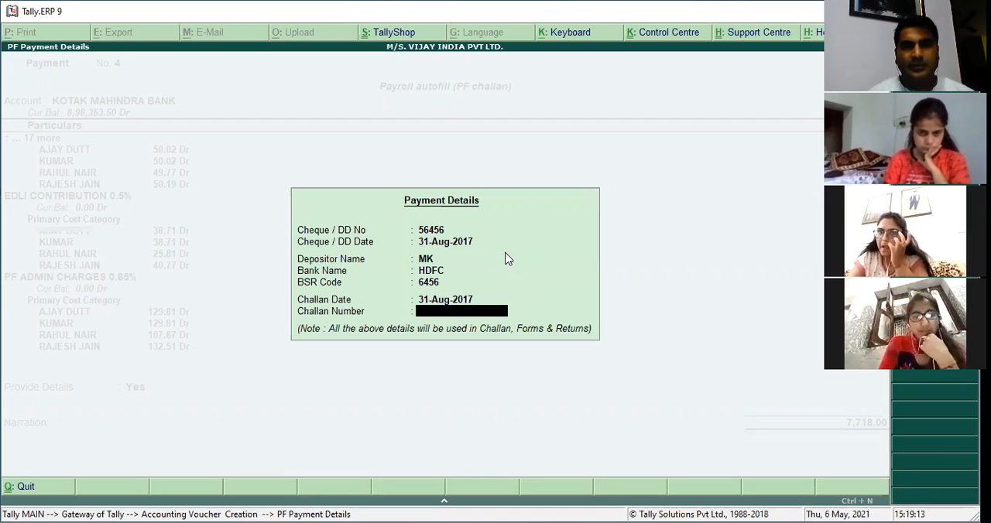
pyautogui.write('56456')
# Accept the PF challan payment voucher with its filled-in cheque number narration.
pyautogui.press('Return')
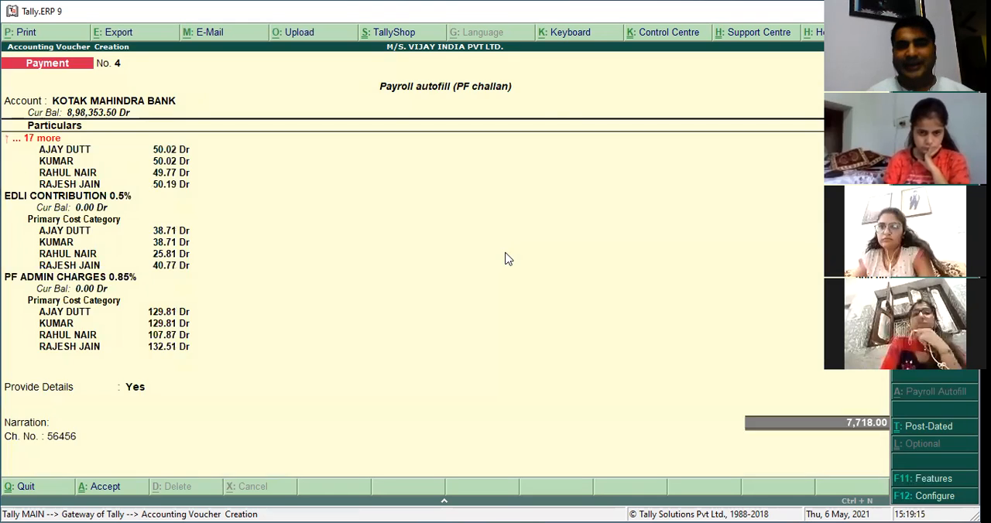
pyautogui.press('Return')
pyautogui.press('Return')
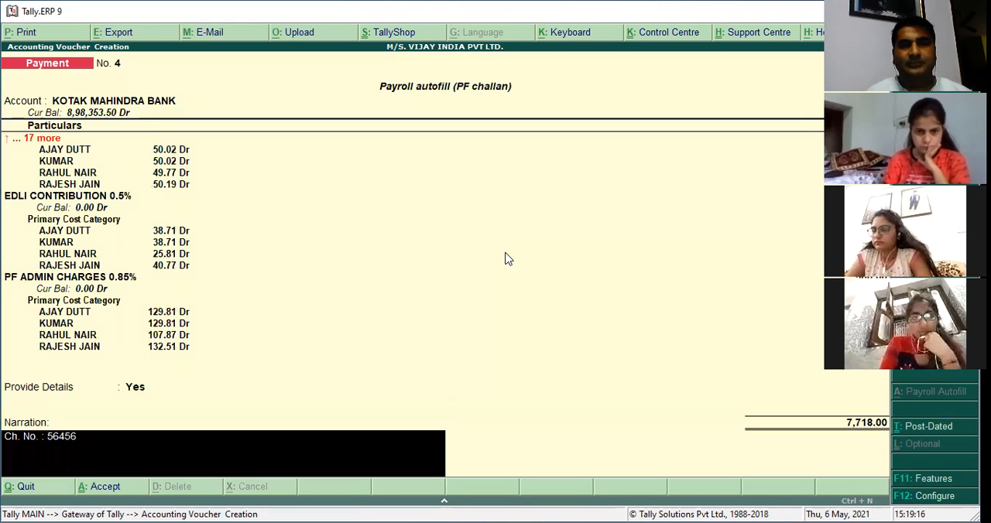
pyautogui.press('Return')
pyautogui.press('Return')
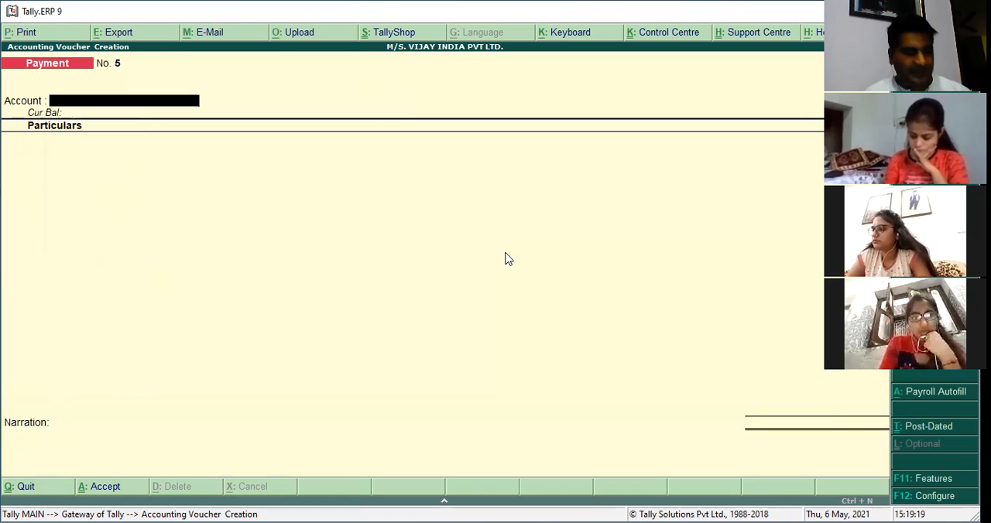
# Begin another PF challan autofill for 1-8-2017 to 31-8-2017, with voucher date 31-8-2017 and Primary Cost Category.
pyautogui.hotkey('alt', 'a')
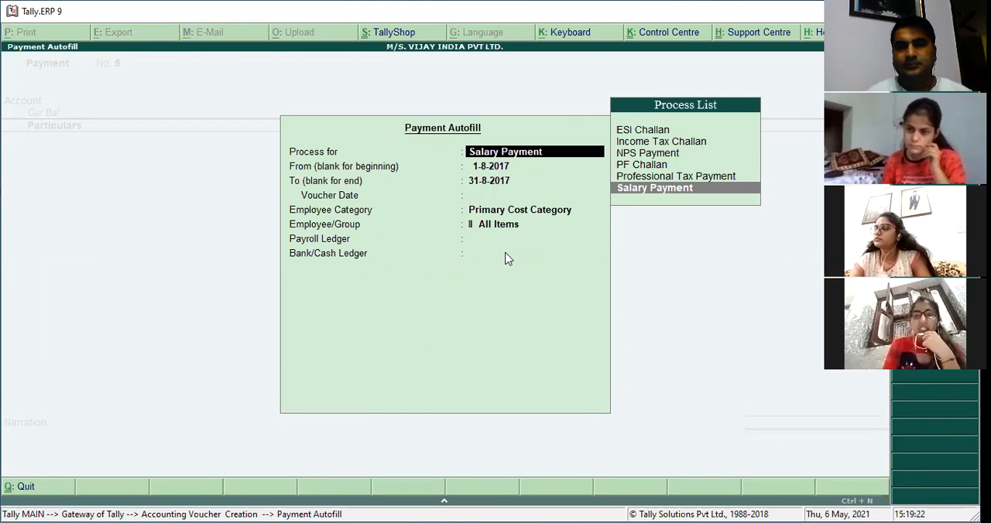
pyautogui.press('Up')
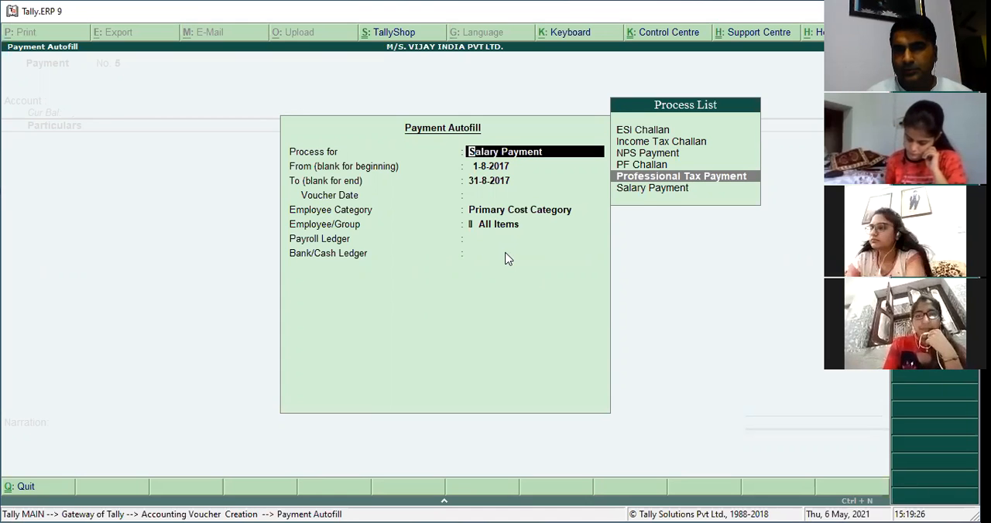
pyautogui.press('Up')
pyautogui.press('Up')
pyautogui.press('Down')
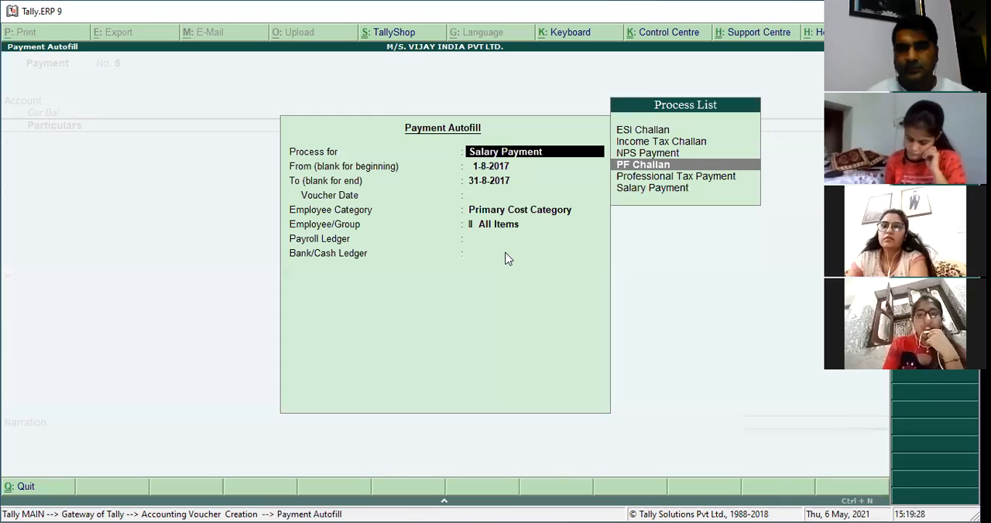
pyautogui.press('Return')
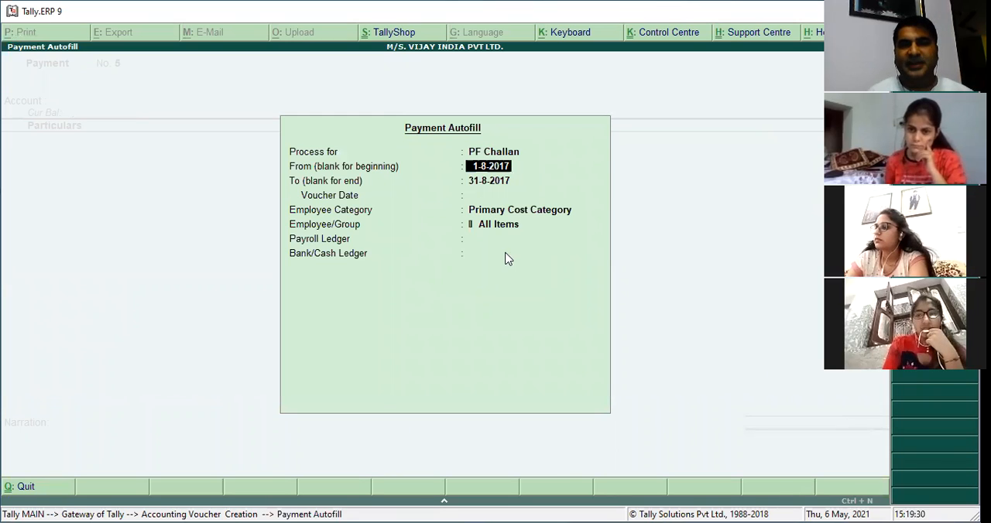
pyautogui.press('Return')
pyautogui.press('Return')
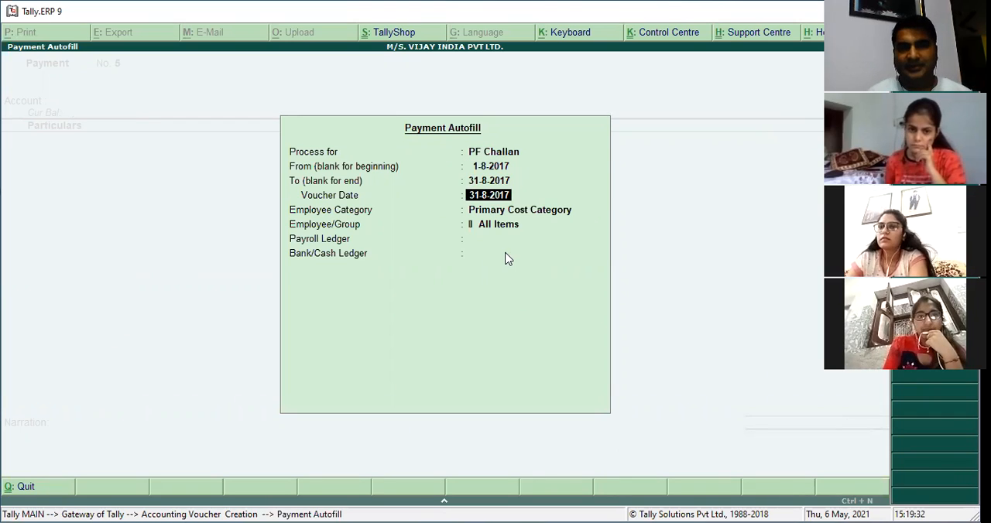
pyautogui.press('Return')
pyautogui.press('Return')
pyautogui.press('Return')
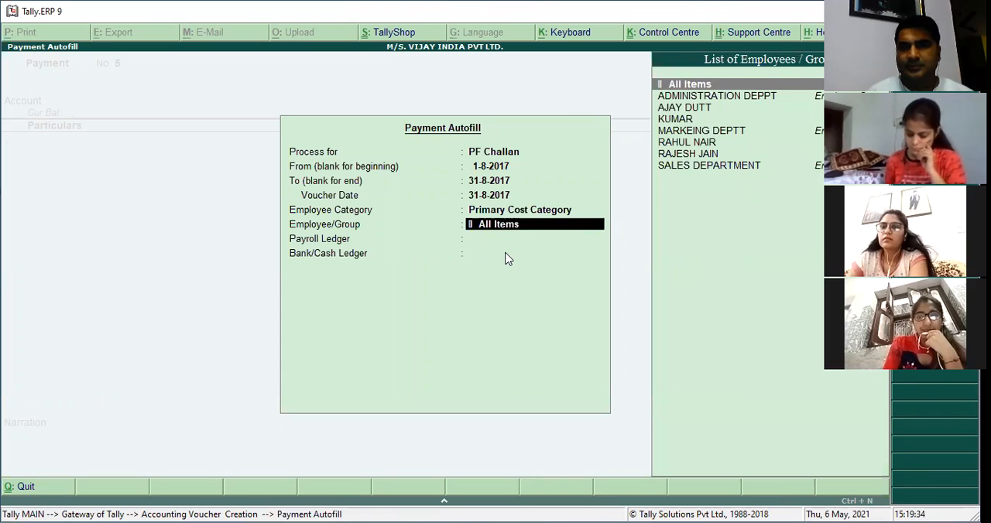
# Fill the repeat PF challan for All Items with PF PAYABLE and KOTAK MAHINDRA BANK, and discard the unsaved voucher.
pyautogui.press('Down')
pyautogui.press('Down')
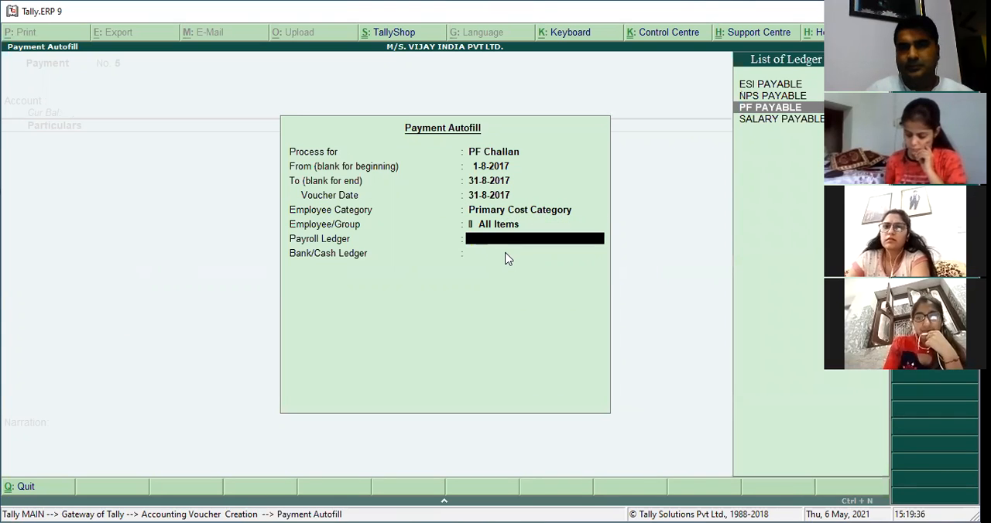
pyautogui.press('Return')
pyautogui.press('Down')
pyautogui.press('Return')
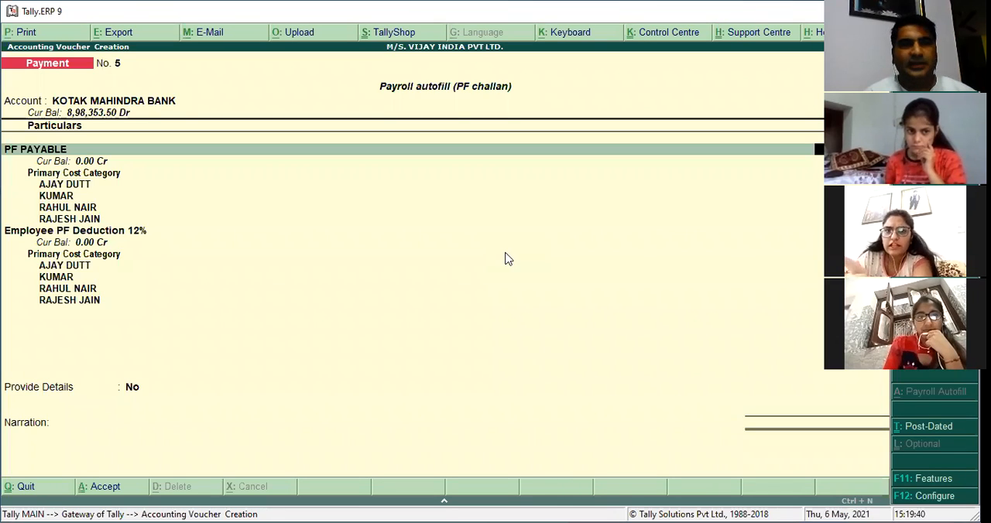
pyautogui.press('Escape')
pyautogui.press('y')
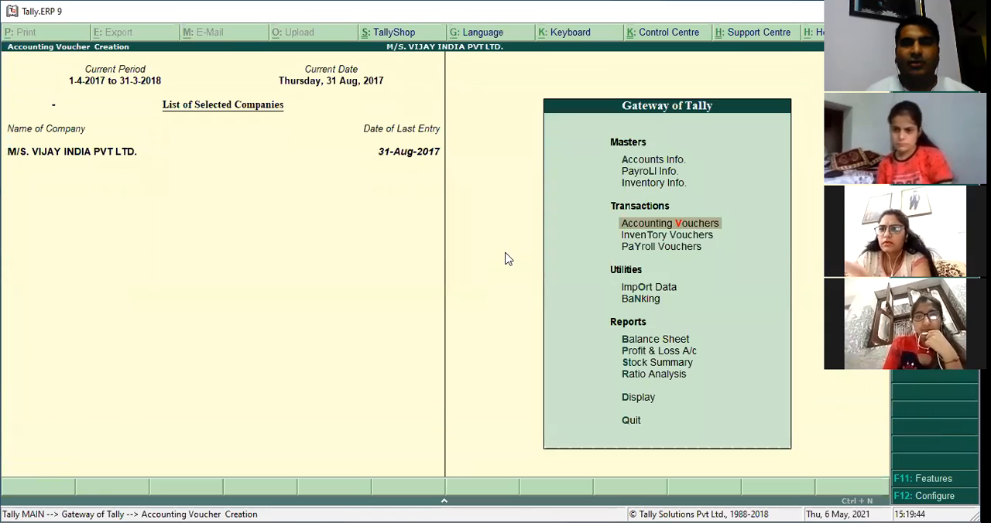
pyautogui.press('Return')
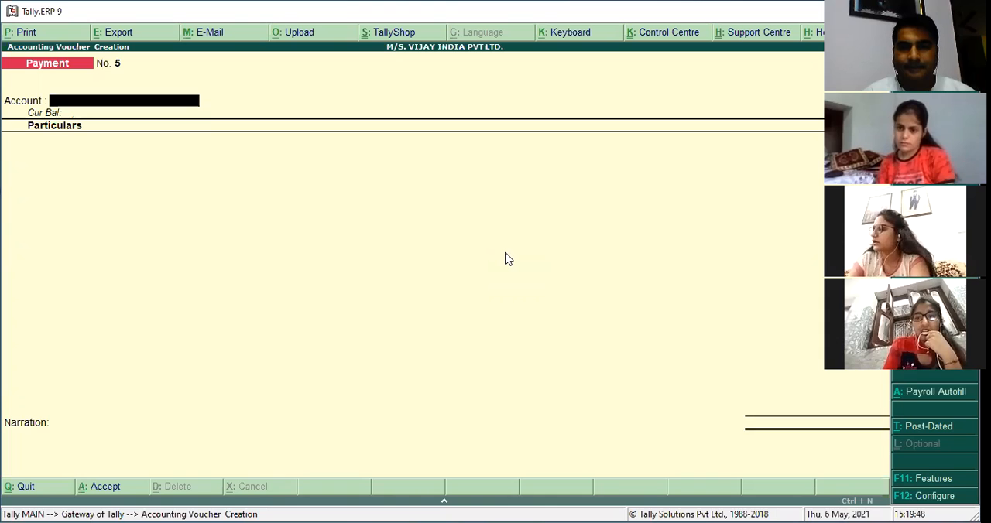
pyautogui.press('Escape')
pyautogui.press('y')
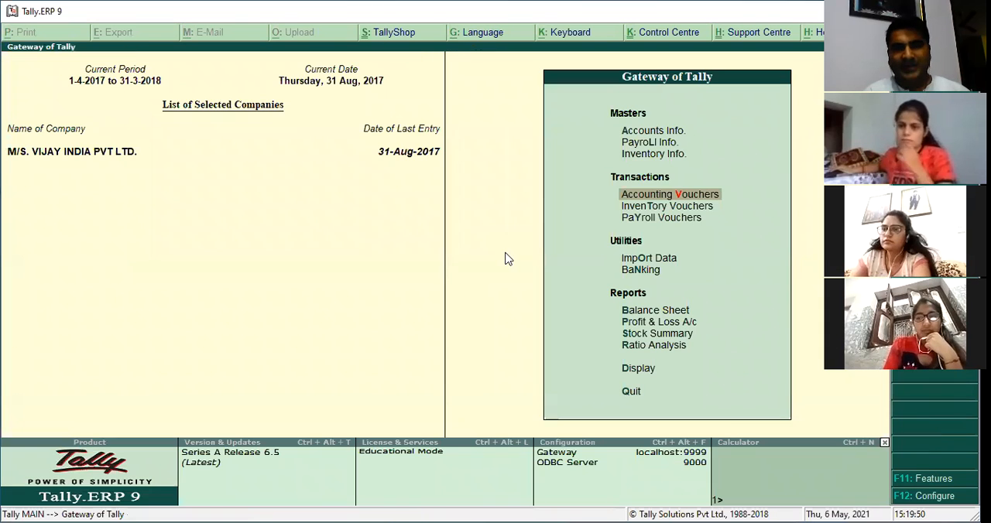
# Open the PF PAYABLE payment voucher No. 4 from the Day Book.
pyautogui.press('d')
pyautogui.press('y')
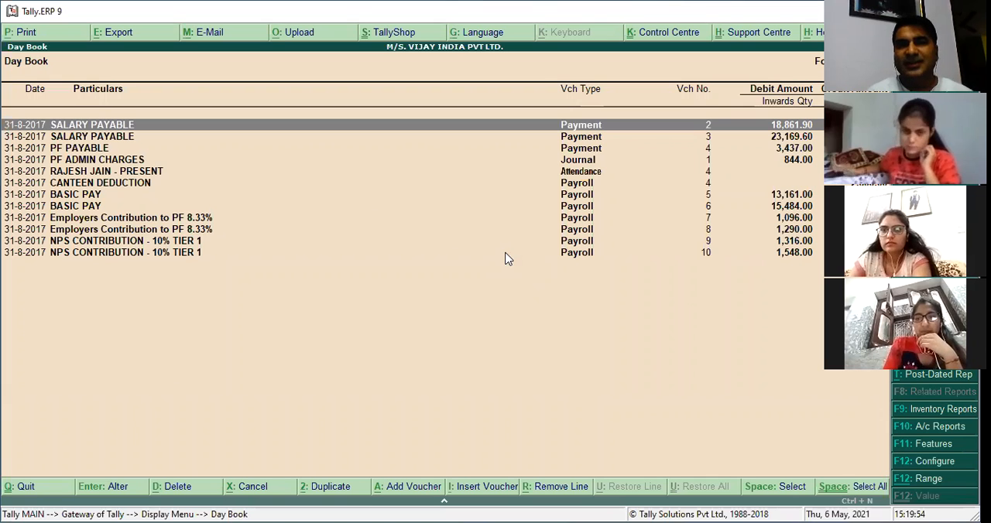
pyautogui.press('Down')
pyautogui.press('Down')
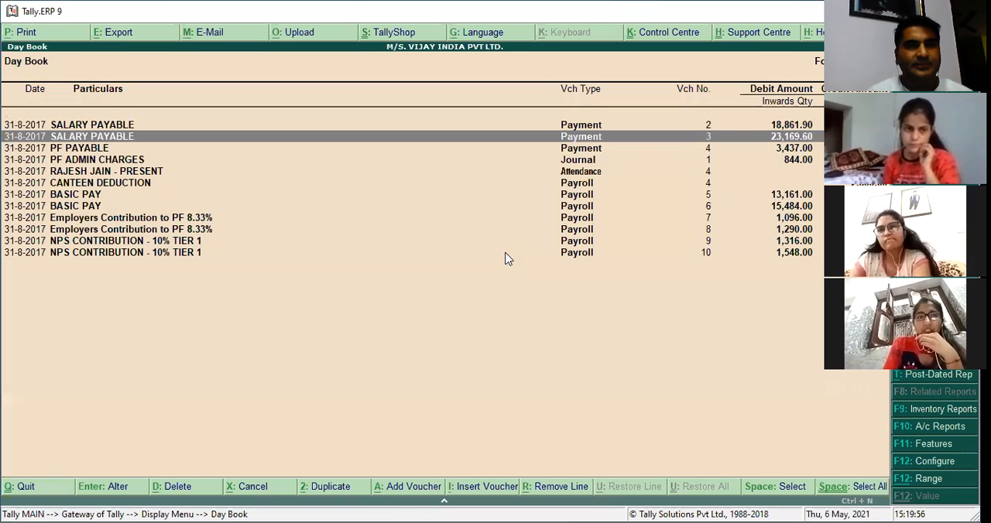
pyautogui.press('Return')
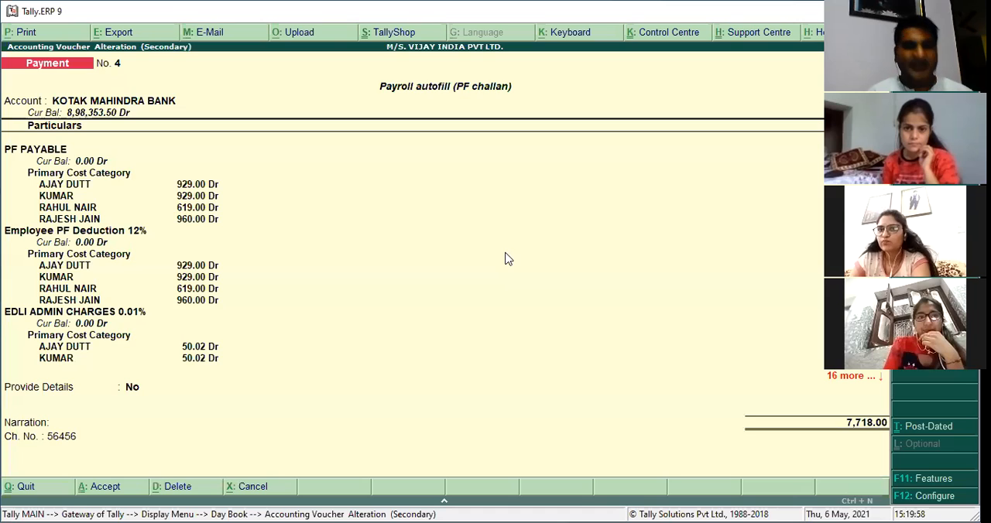
# Preview the payment voucher's combined PF challan, keeping Print challan set to Yes, and examine its contribution breakdown.
pyautogui.hotkey('alt', 'p')
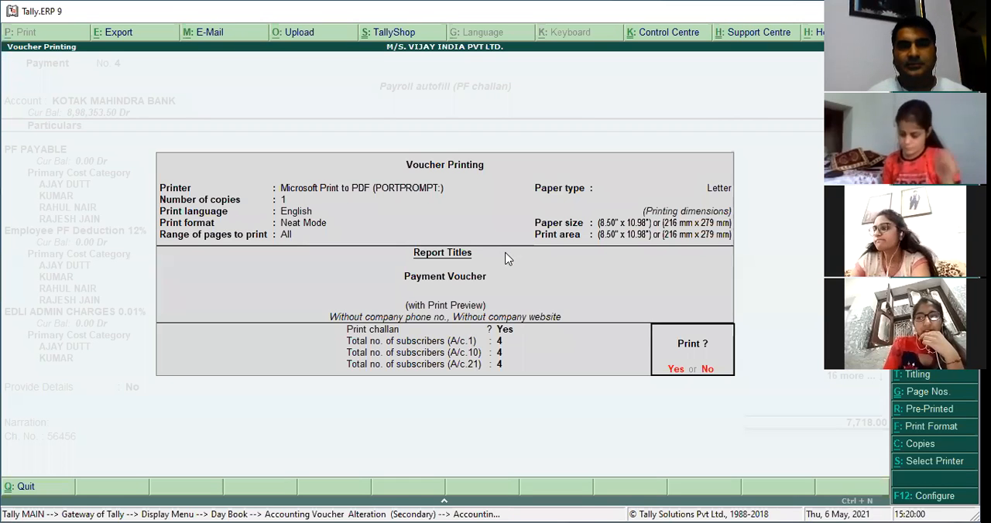
pyautogui.press('BackSpace')
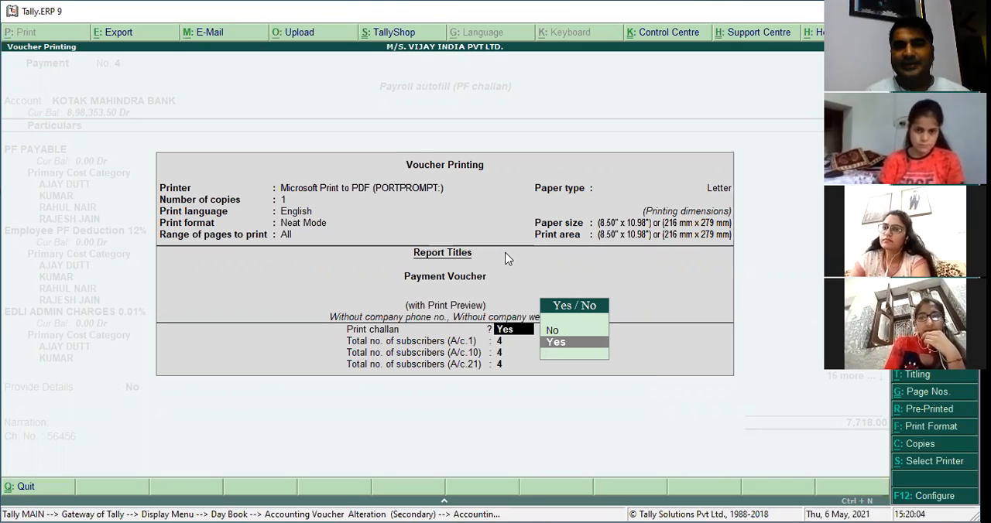
pyautogui.press('Return')
pyautogui.press('Return')
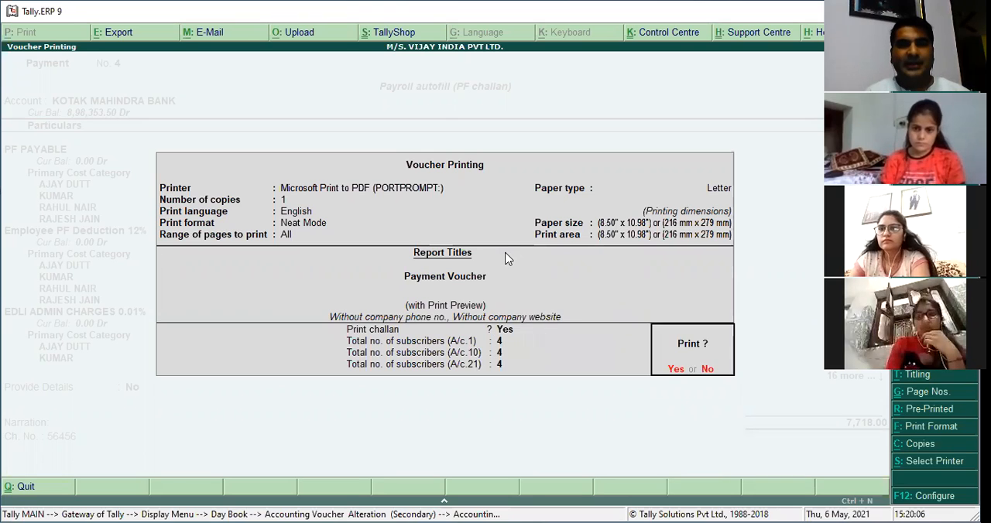
pyautogui.press('Return')
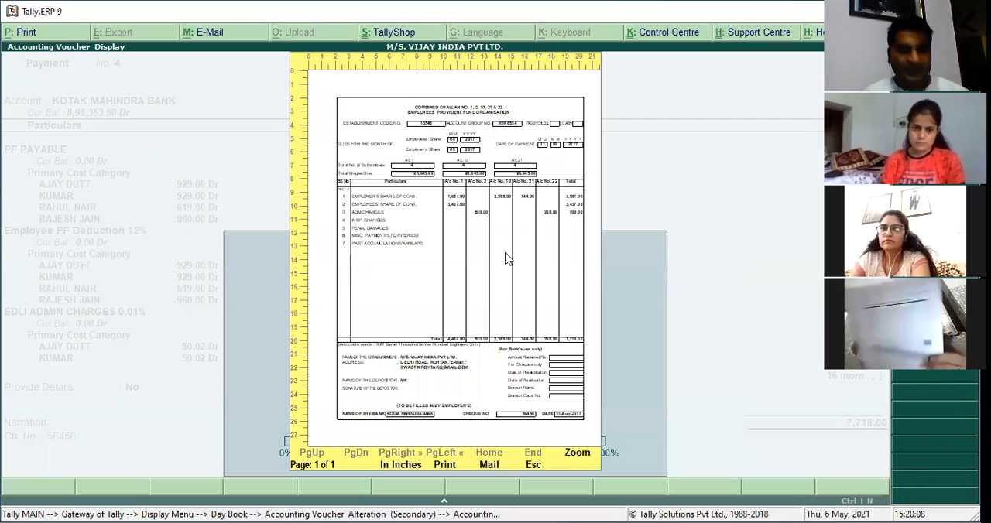
pyautogui.hotkey('alt', 'z')
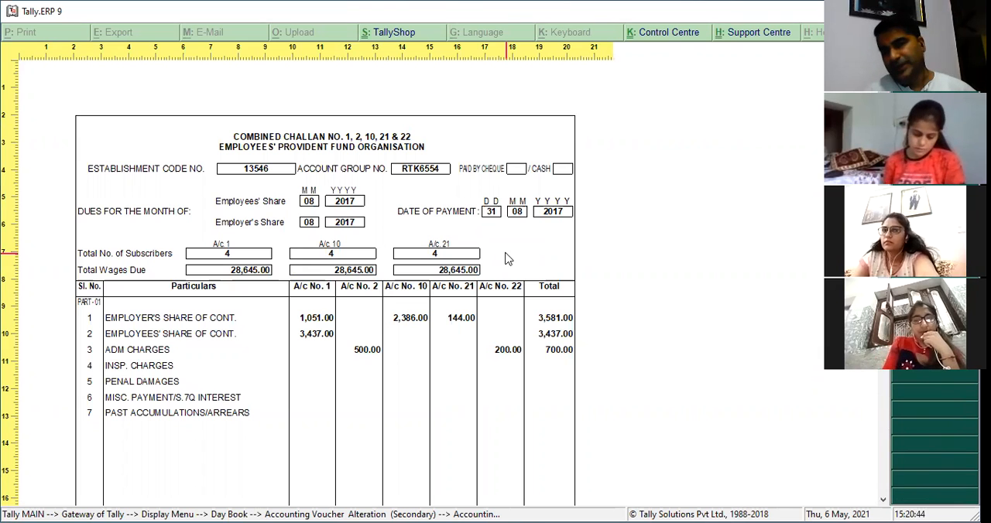
# Close the challan preview, the payment voucher and the Day Book without printing or altering anything.
pyautogui.press('Escape')
pyautogui.press('Escape')
pyautogui.press('Escape')
pyautogui.press('Escape')
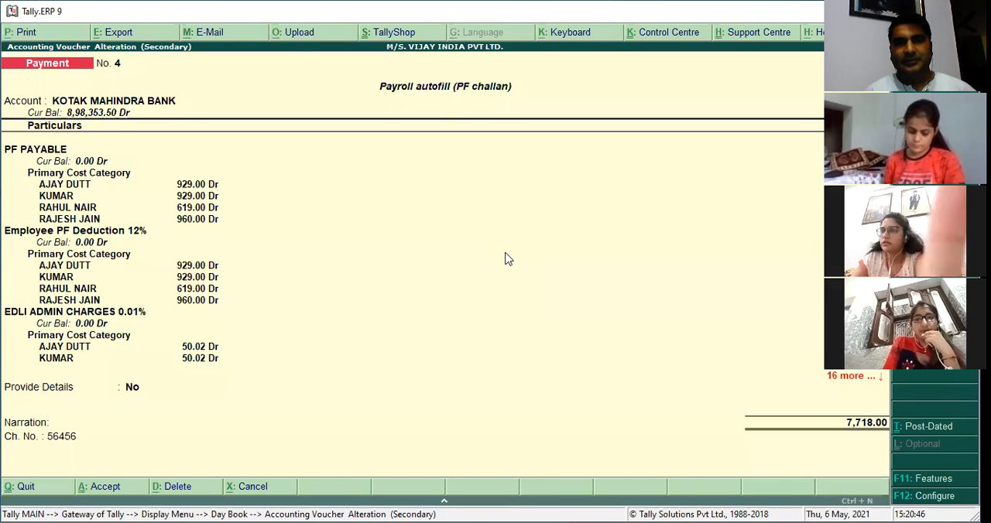
pyautogui.press('Escape')
pyautogui.press('Escape')
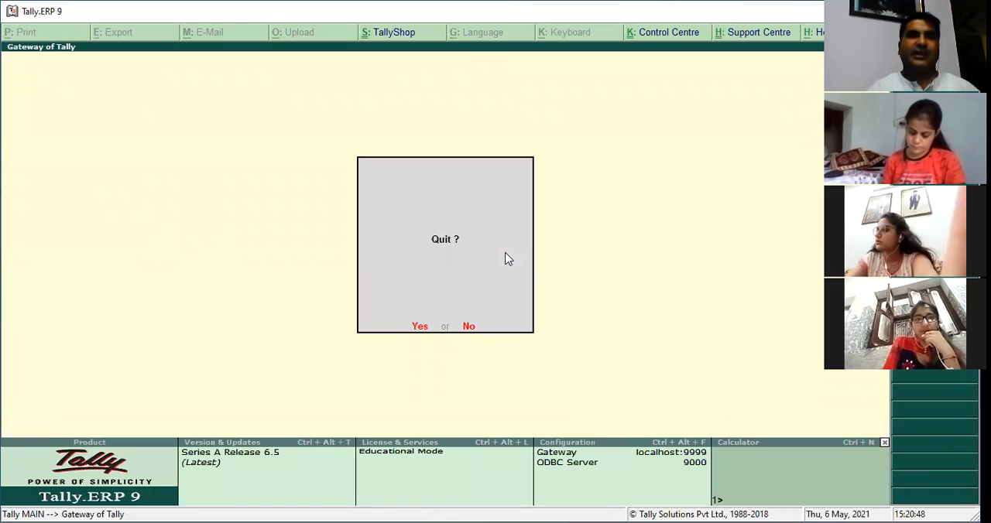